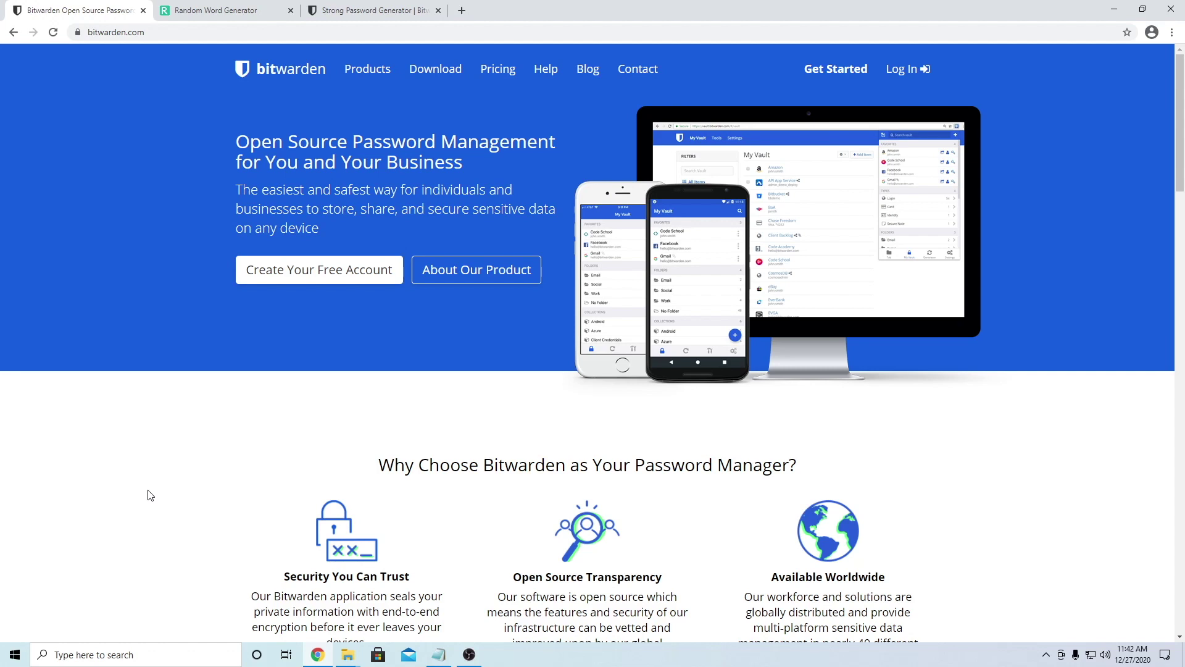
Step: Bring the login note forward and highlight the e-mail line and the example password
click(439, 655)
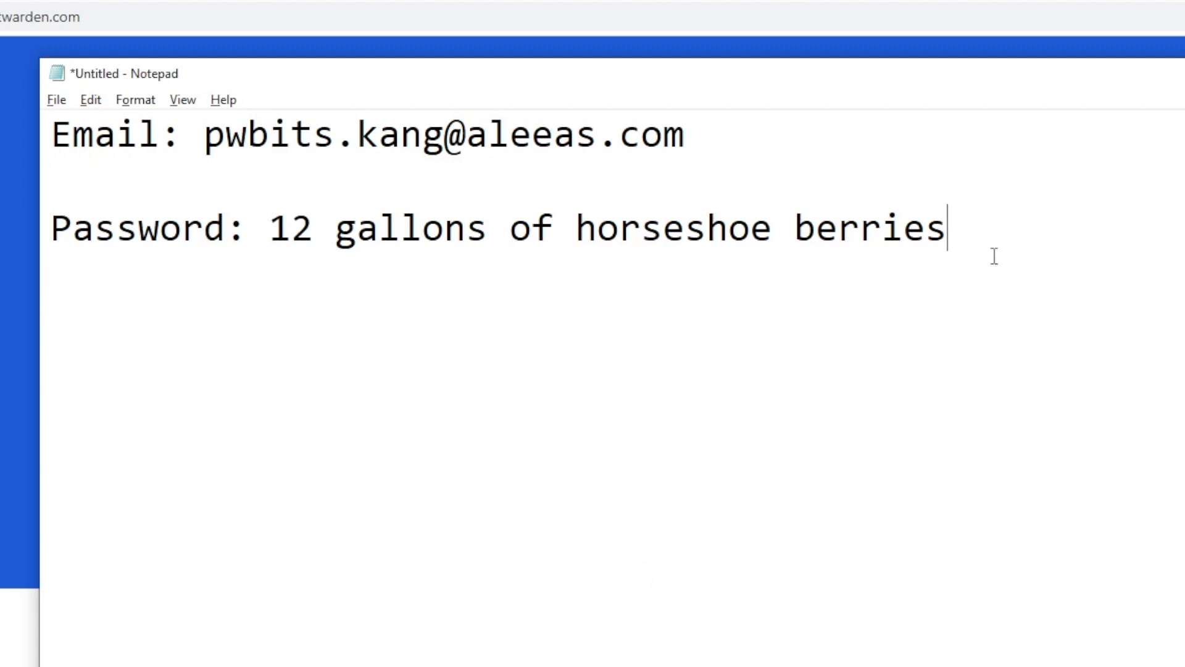
drag(95, 141, 642, 141)
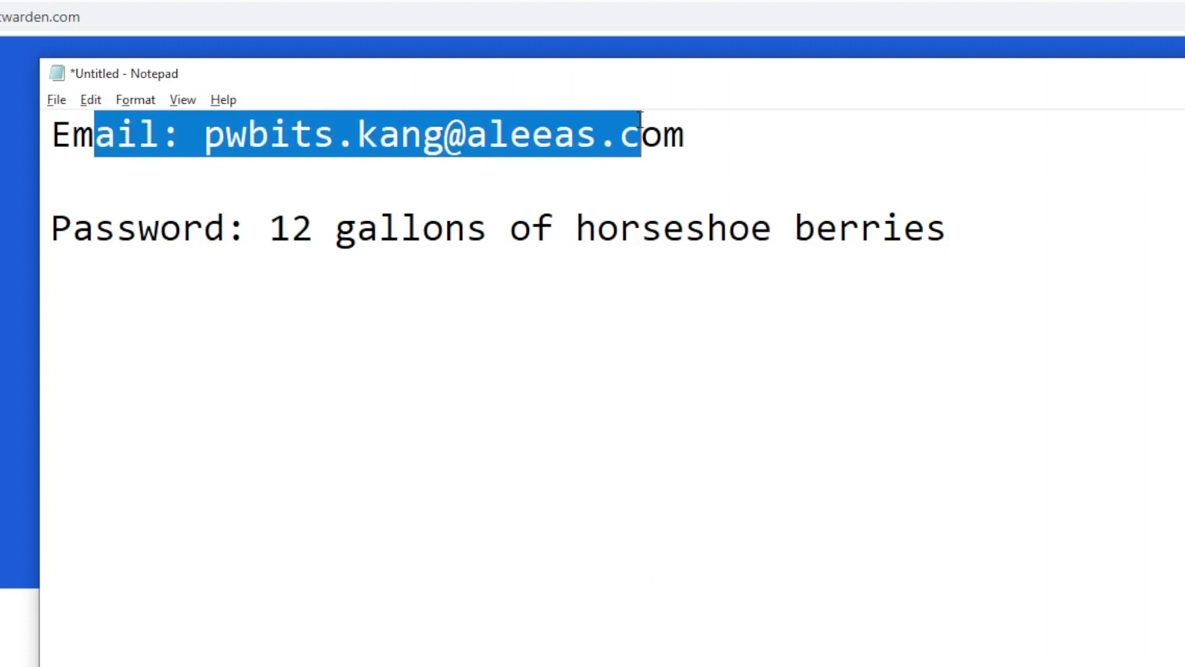
click(710, 551)
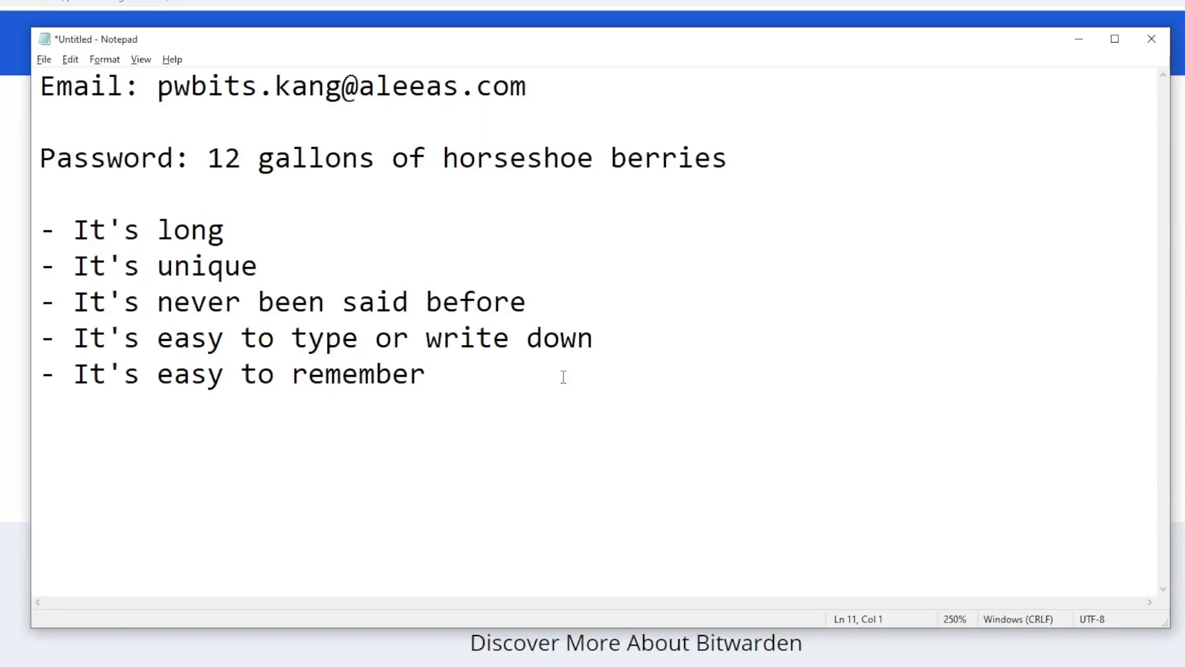
drag(209, 162, 722, 171)
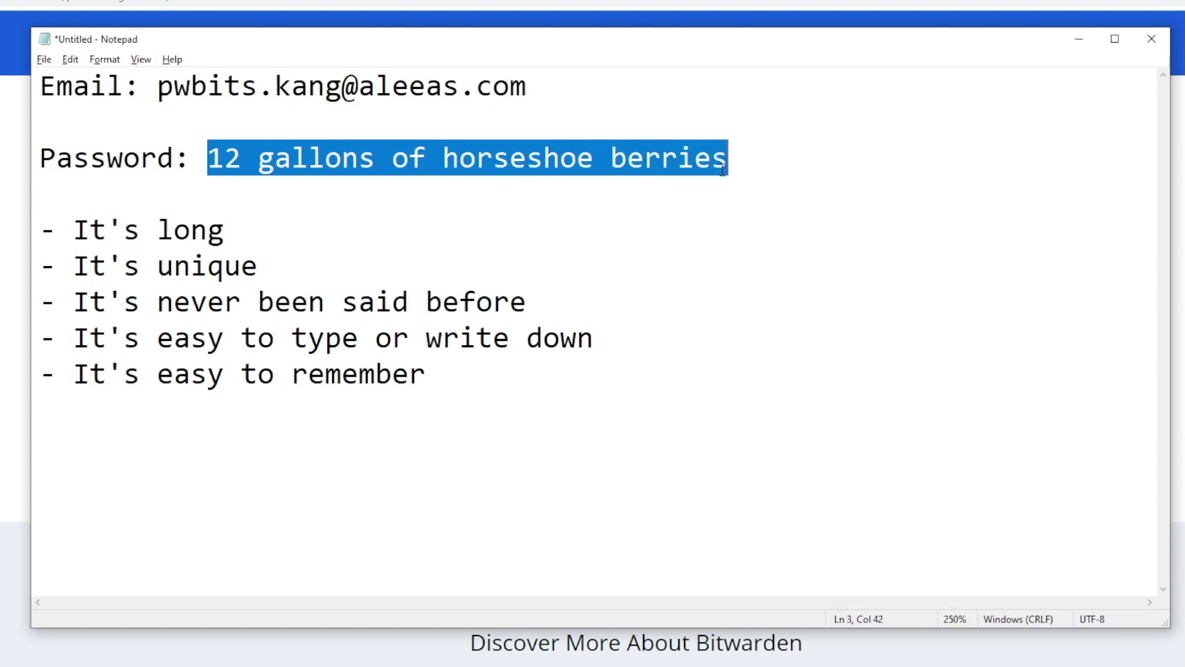
click(777, 168)
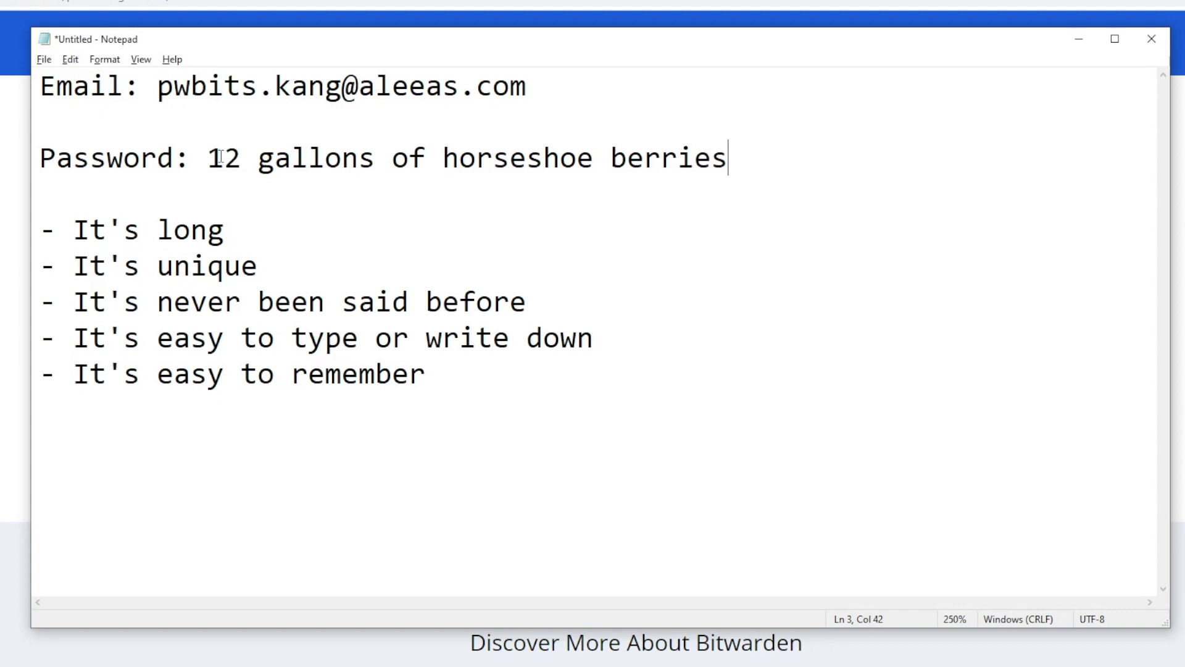
drag(208, 158, 740, 167)
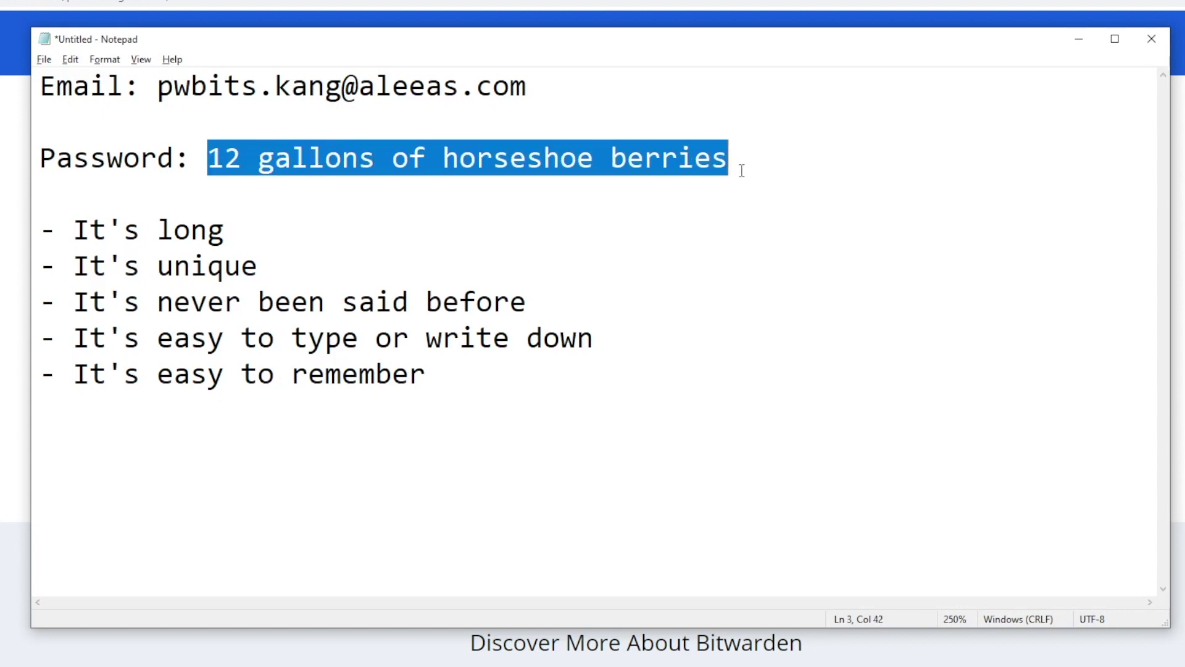
click(743, 166)
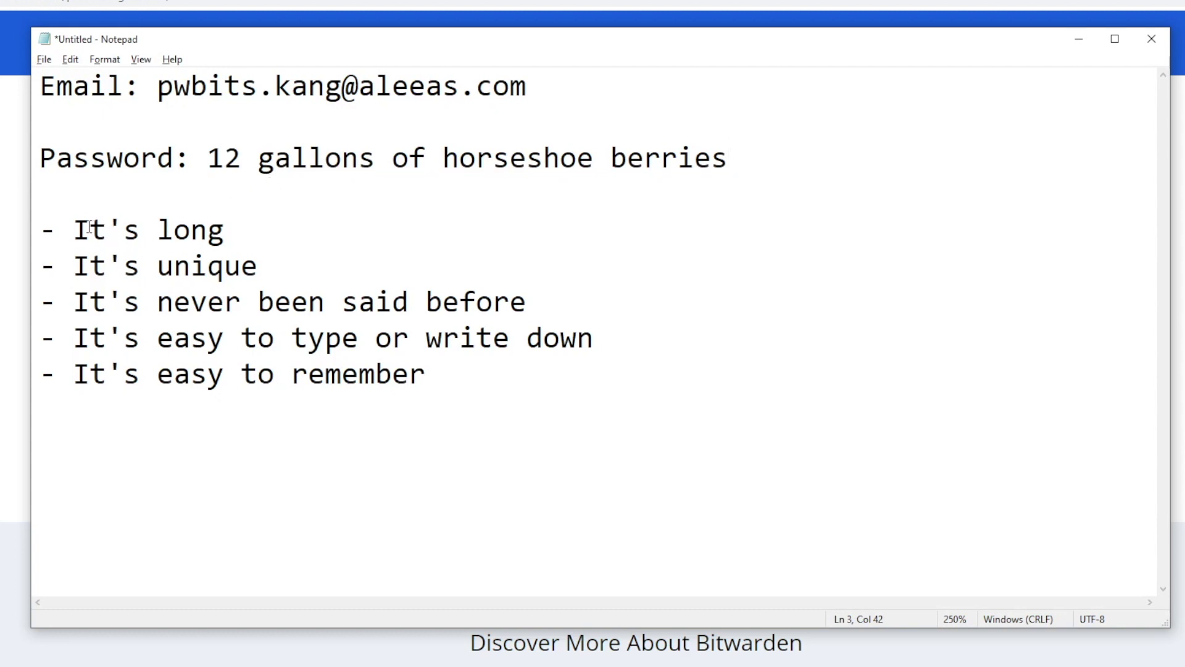
Step: Highlight each strength point: long, never said before, easy to type, easy to remember
drag(74, 230, 224, 272)
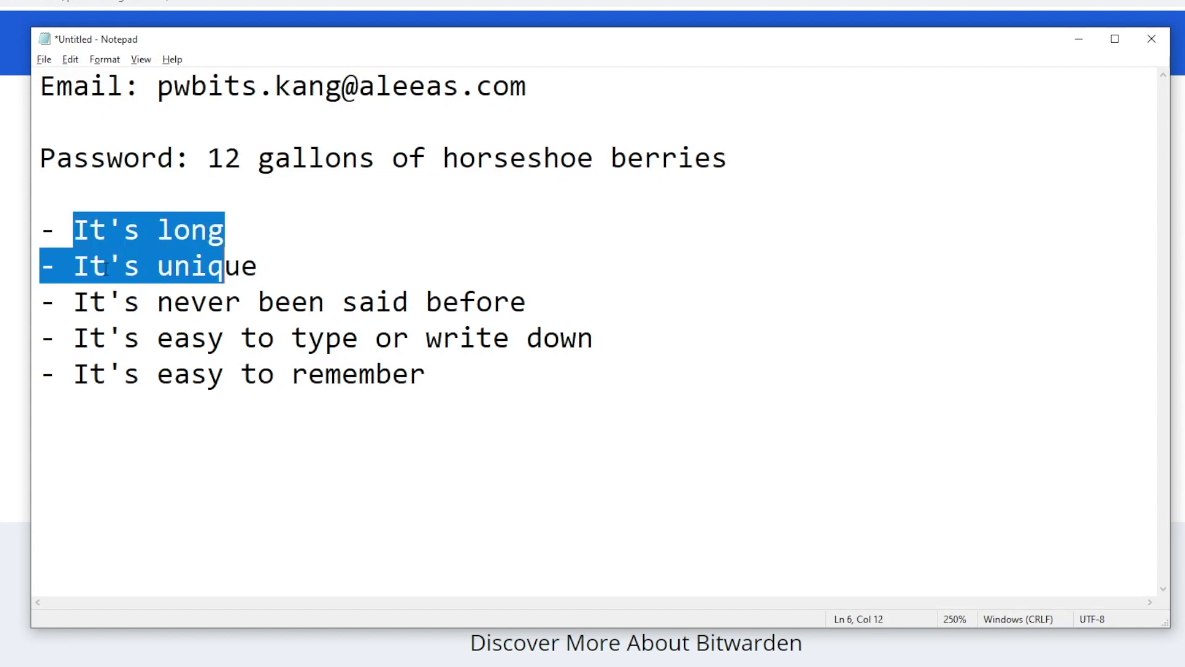
click(123, 303)
drag(91, 302, 460, 301)
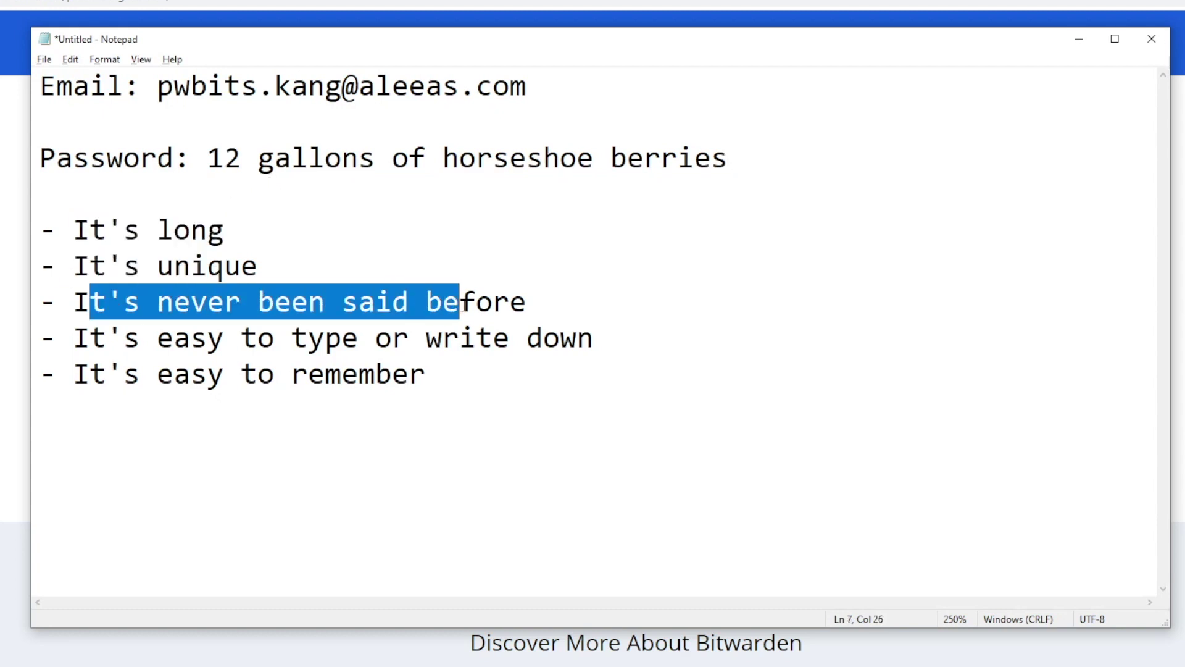
click(226, 305)
drag(88, 347, 598, 340)
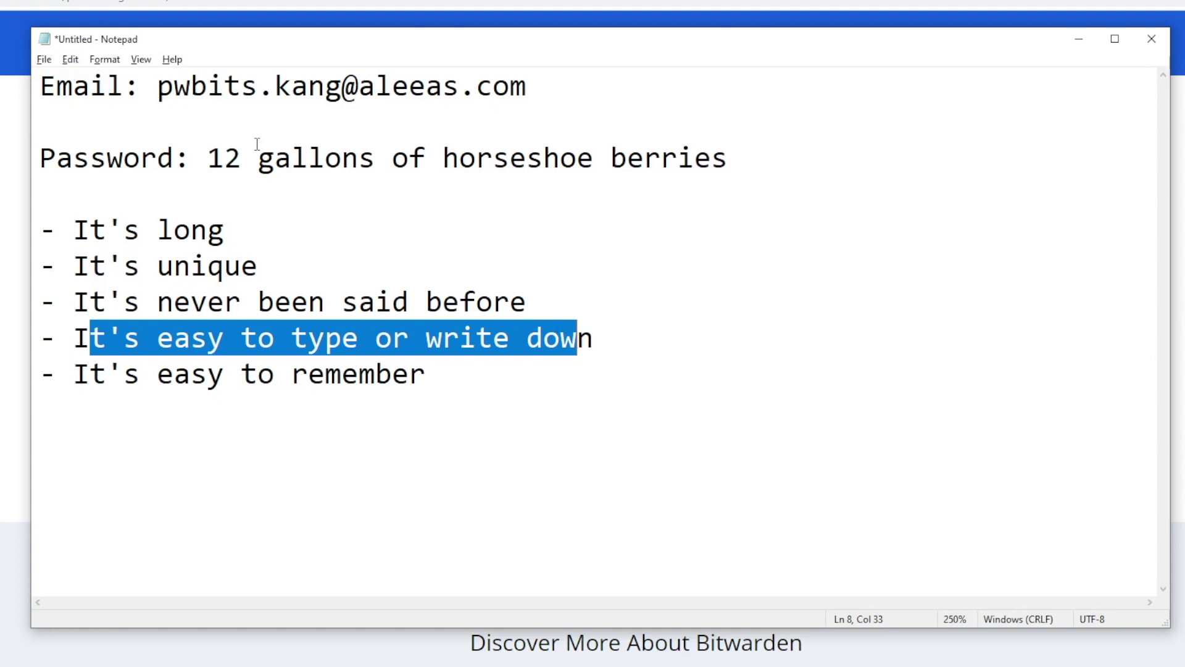
drag(110, 375, 438, 378)
click(438, 378)
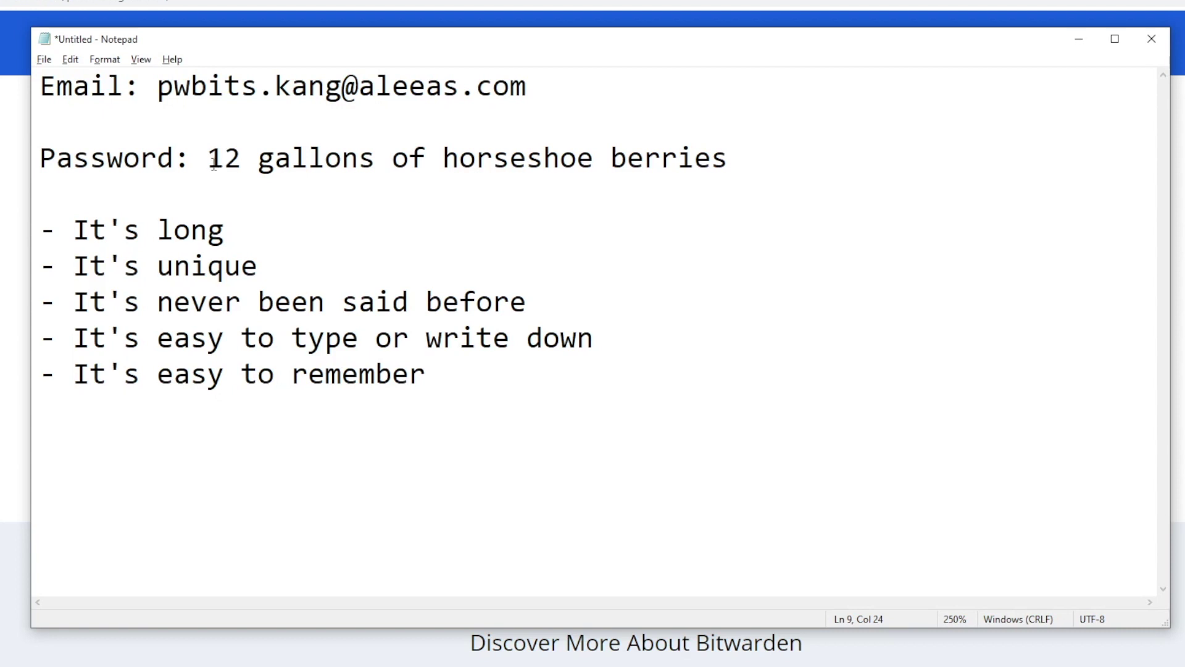
Step: Point out the number at the password's start and the spaces between its words
drag(212, 159, 259, 158)
click(244, 156)
click(374, 159)
drag(374, 159, 444, 162)
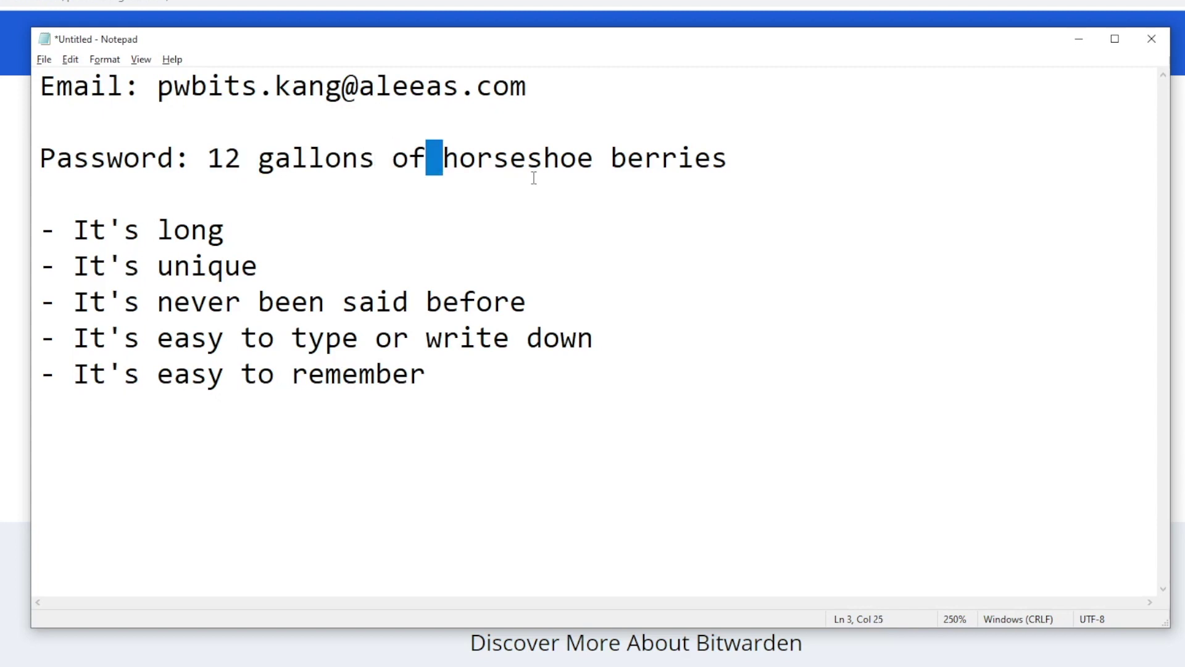
click(592, 157)
drag(592, 158, 612, 159)
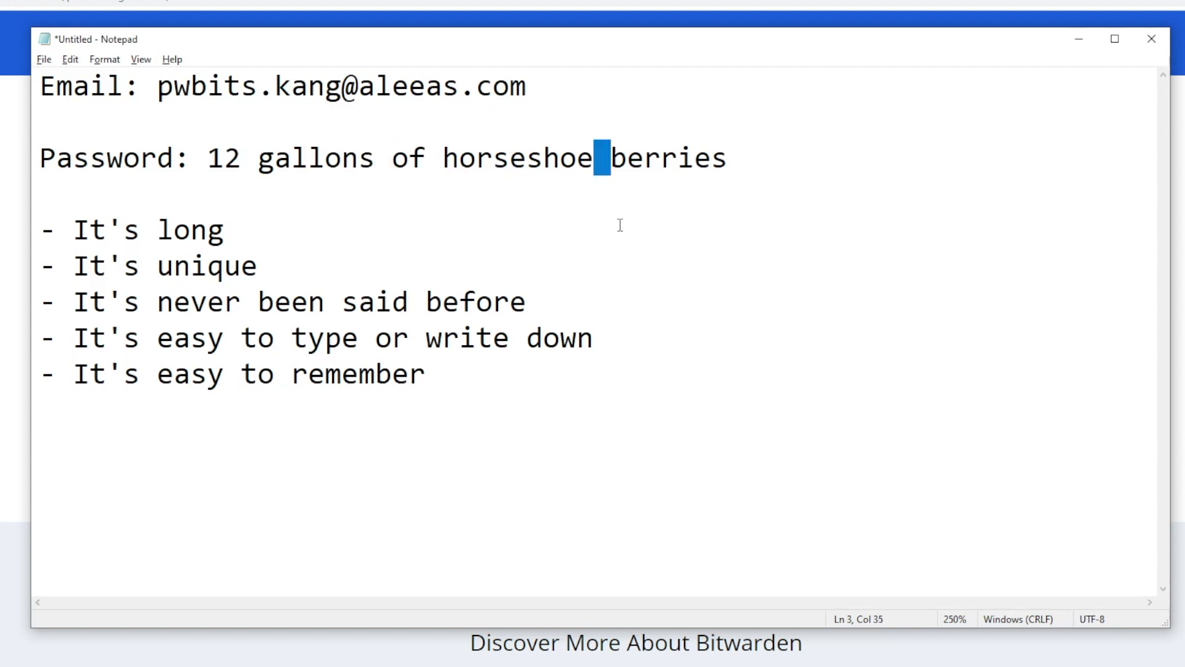
click(591, 242)
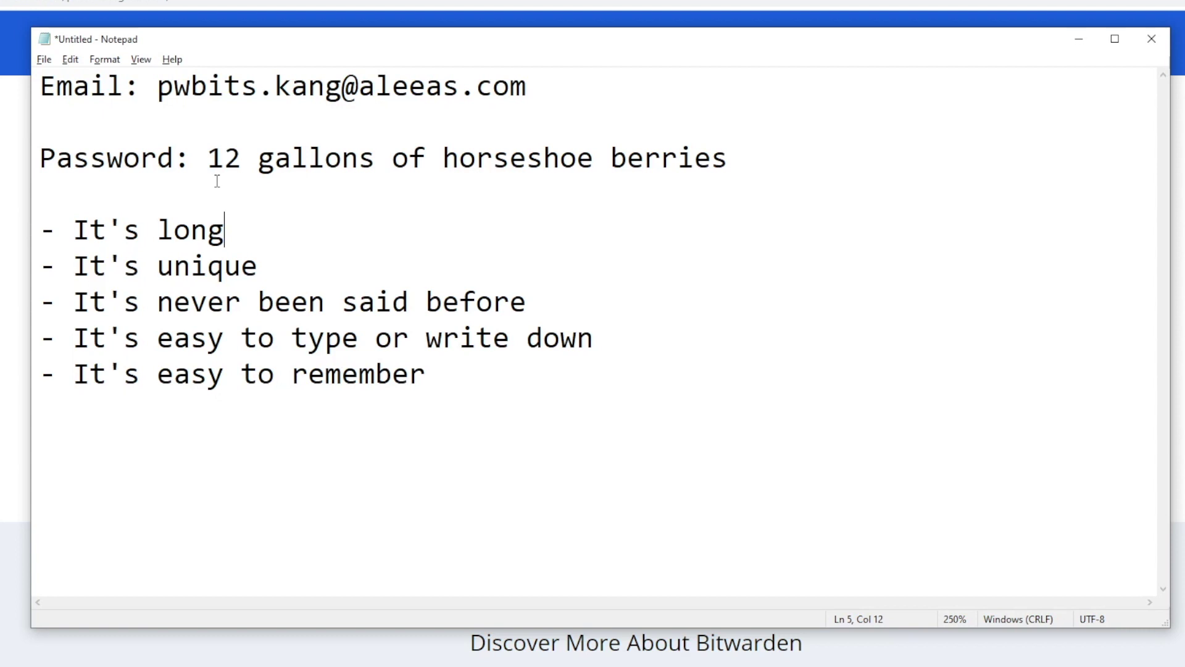
Step: Highlight the whole example password and the It's unique point
drag(208, 154, 582, 199)
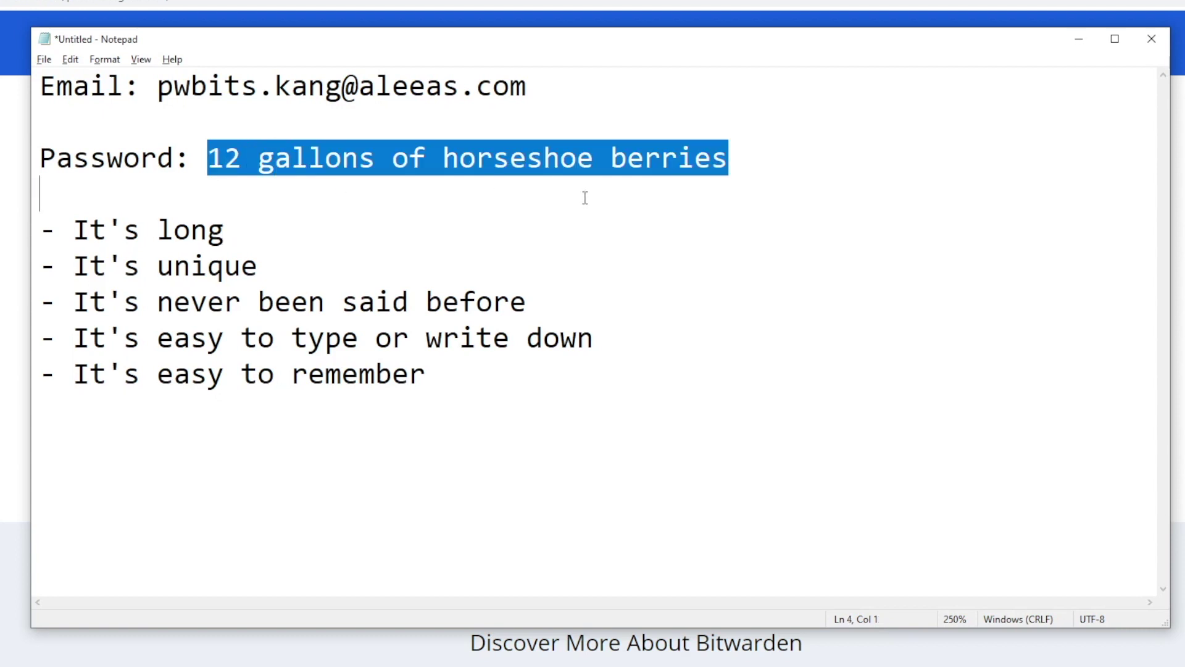
drag(74, 268, 256, 272)
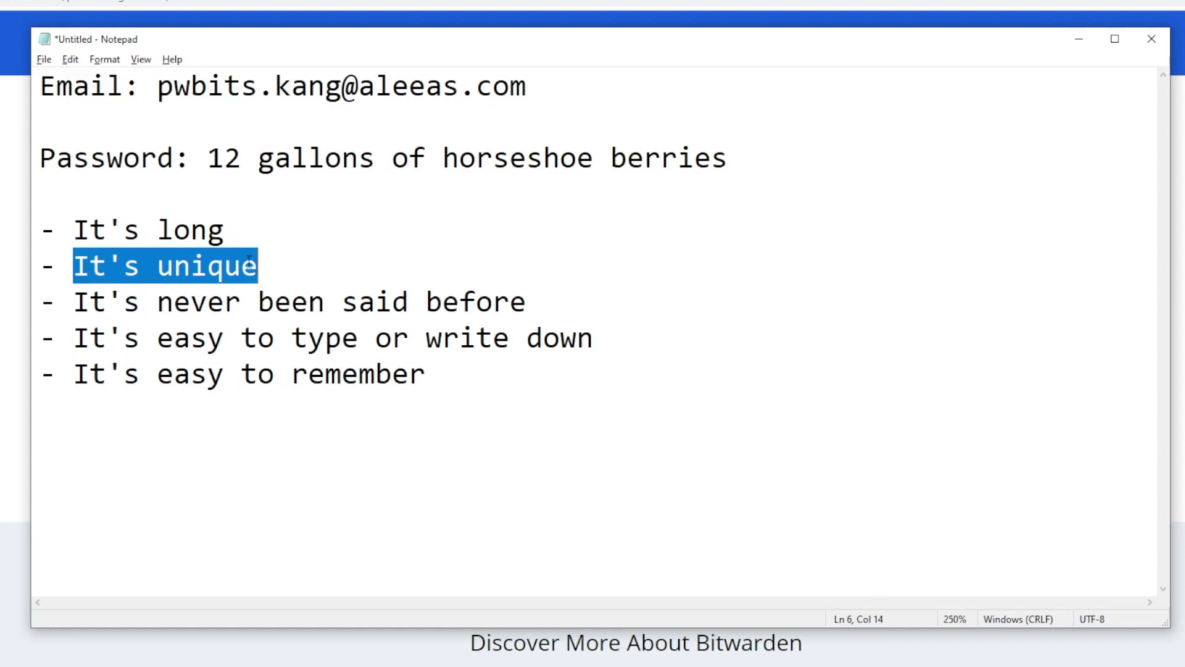
click(266, 275)
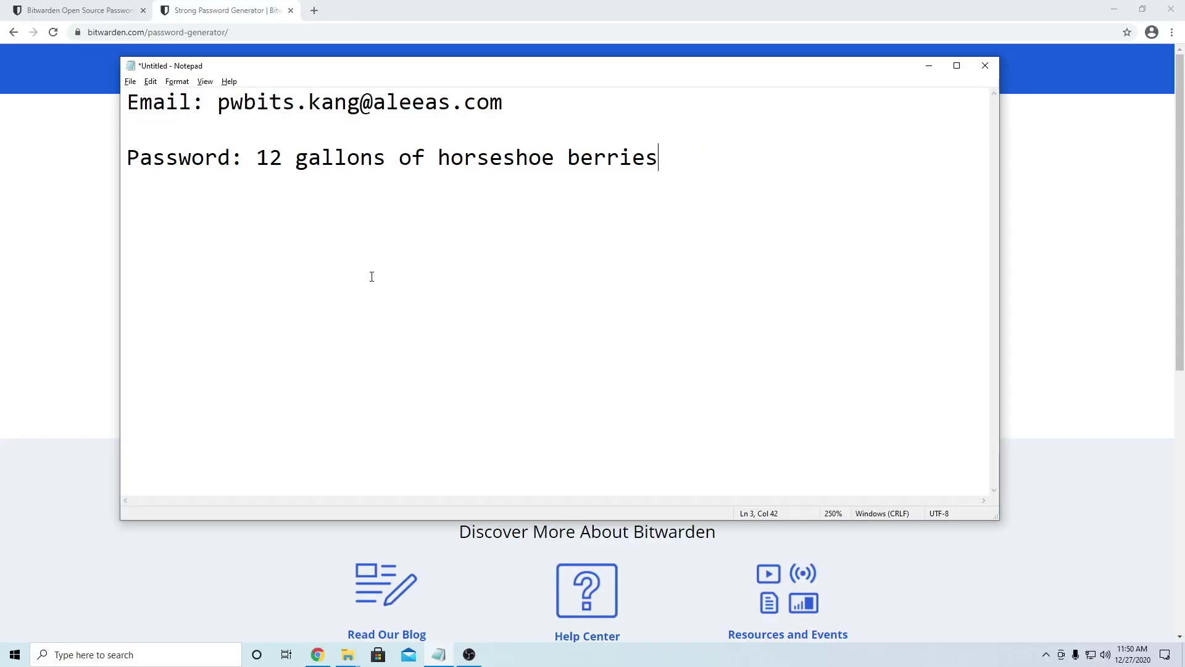
Step: Reveal the Password Generator, switch it to Passphrase and regenerate a few times
drag(251, 162, 669, 162)
click(669, 161)
click(66, 299)
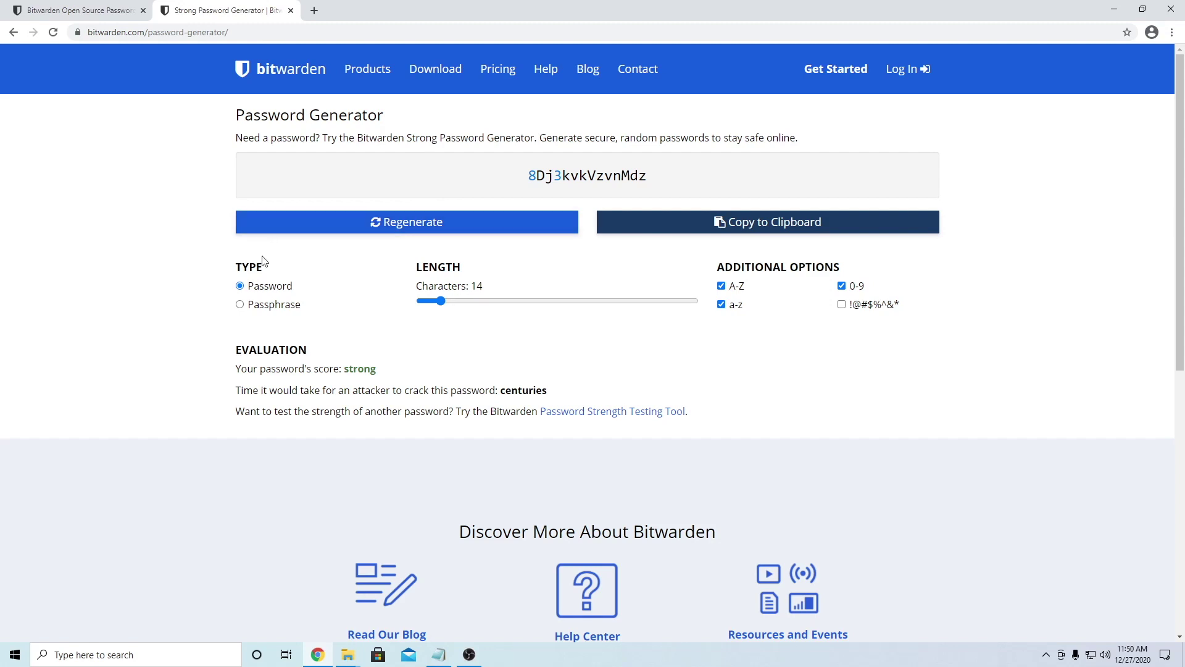
click(240, 305)
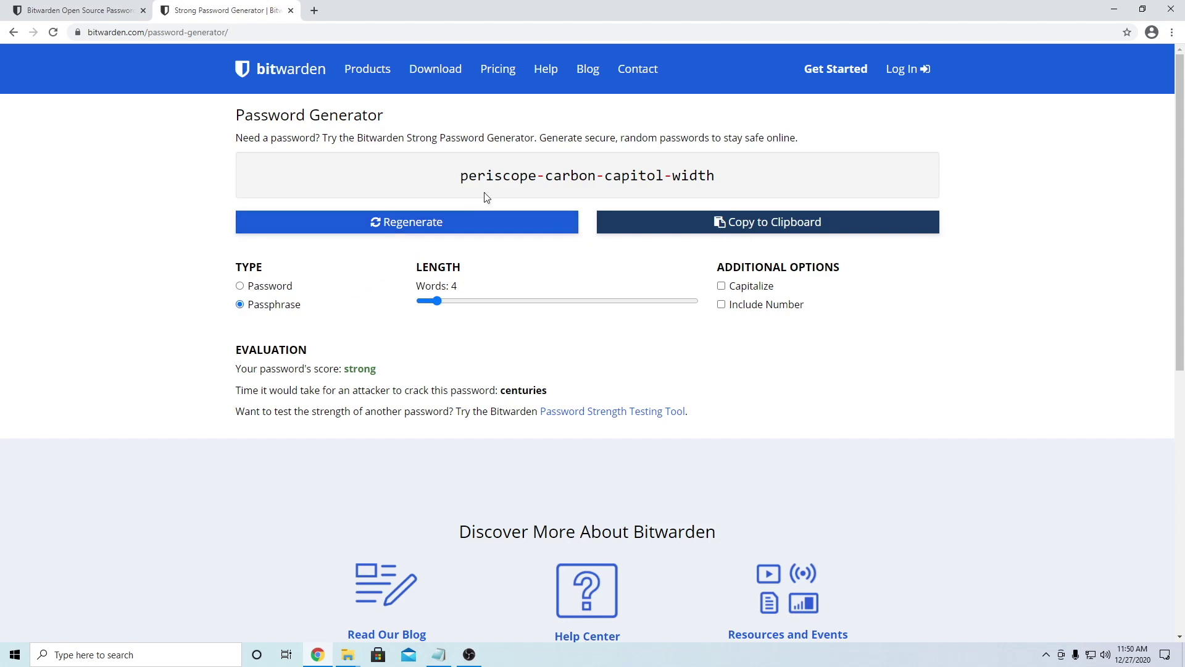
click(425, 229)
click(425, 230)
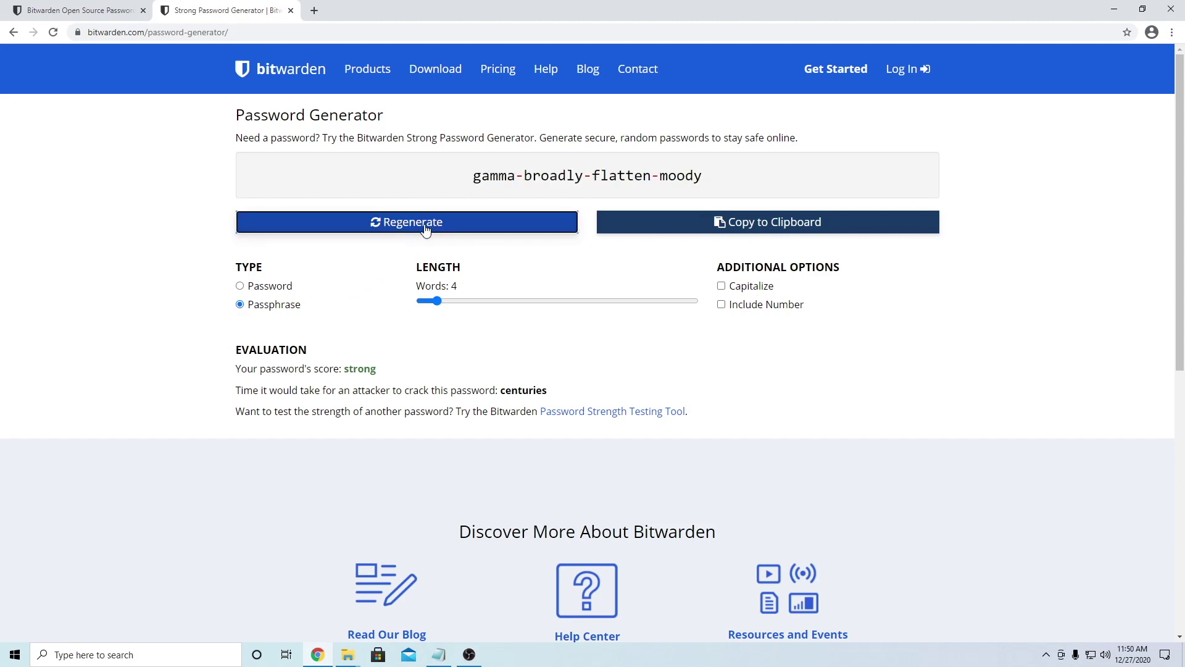
click(425, 230)
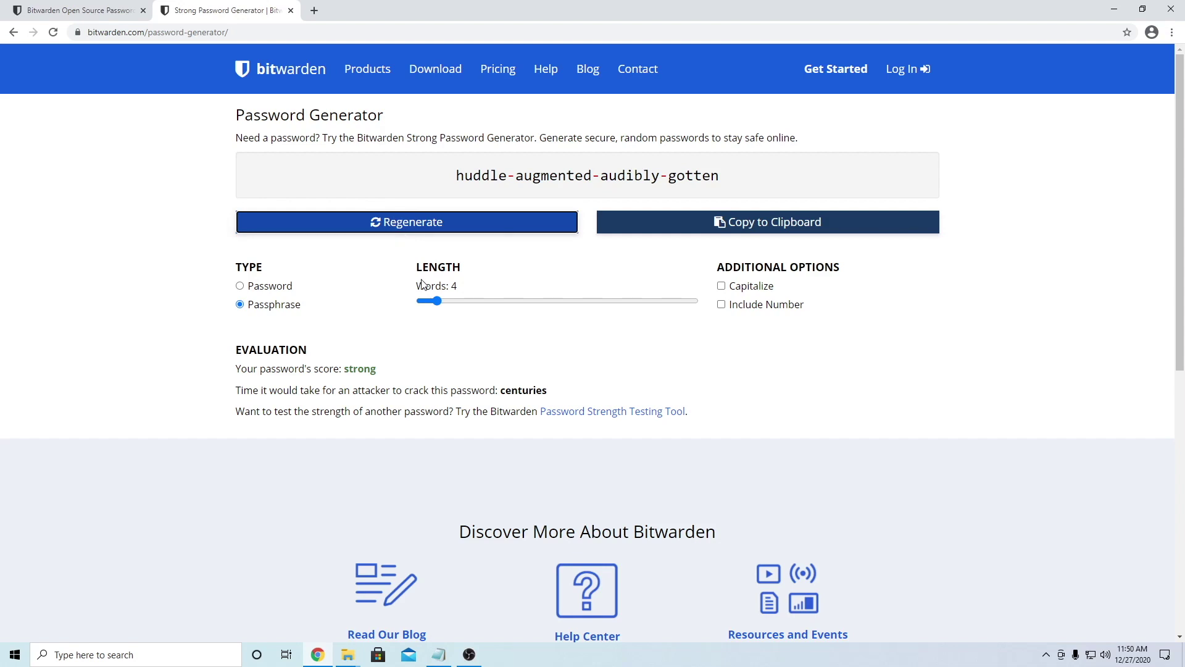
Step: Enable Capitalize and Include Number, regenerate, and copy the passphrase back to Notepad
click(720, 289)
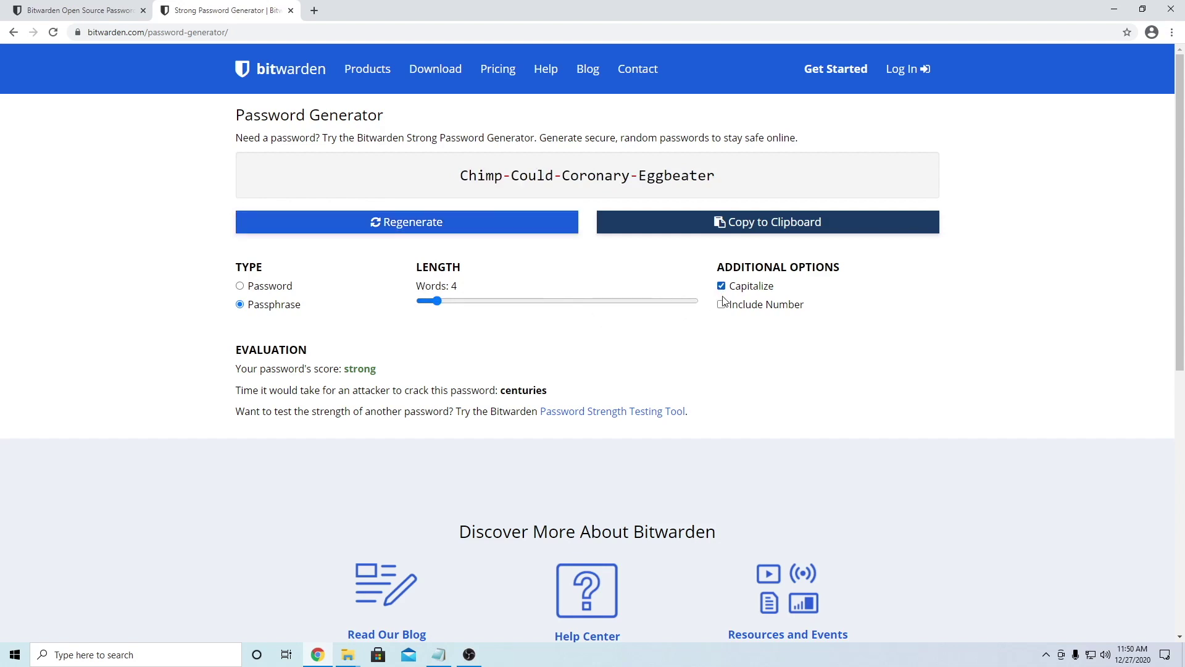
click(721, 307)
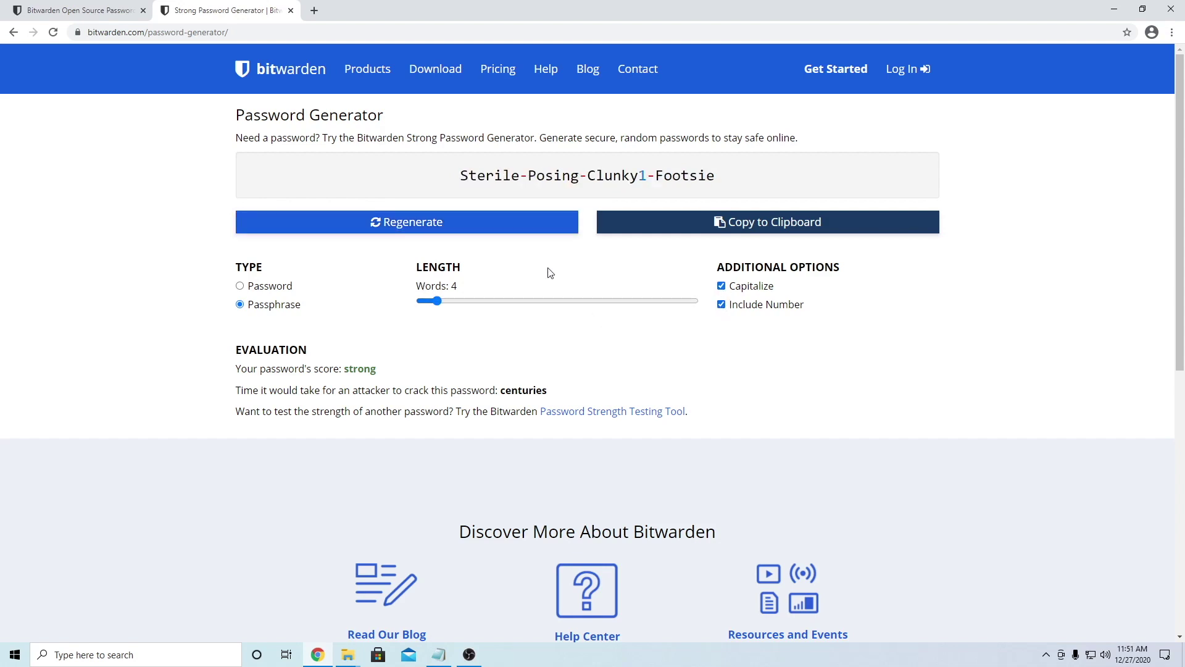
click(463, 232)
click(463, 233)
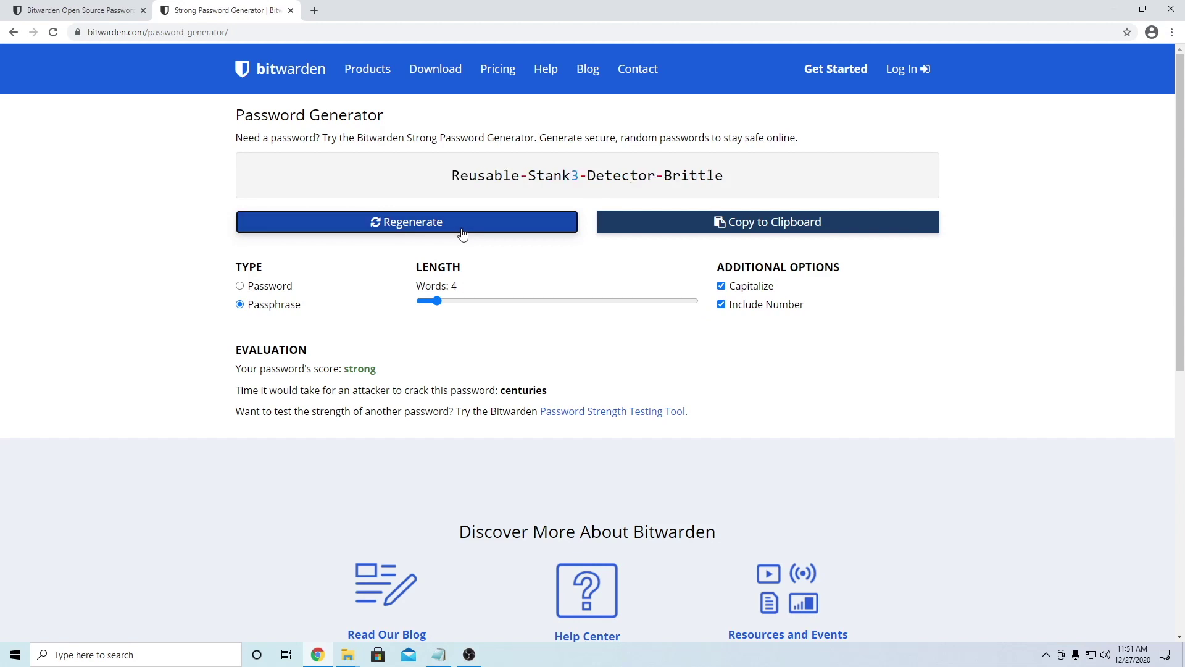
click(463, 234)
click(463, 233)
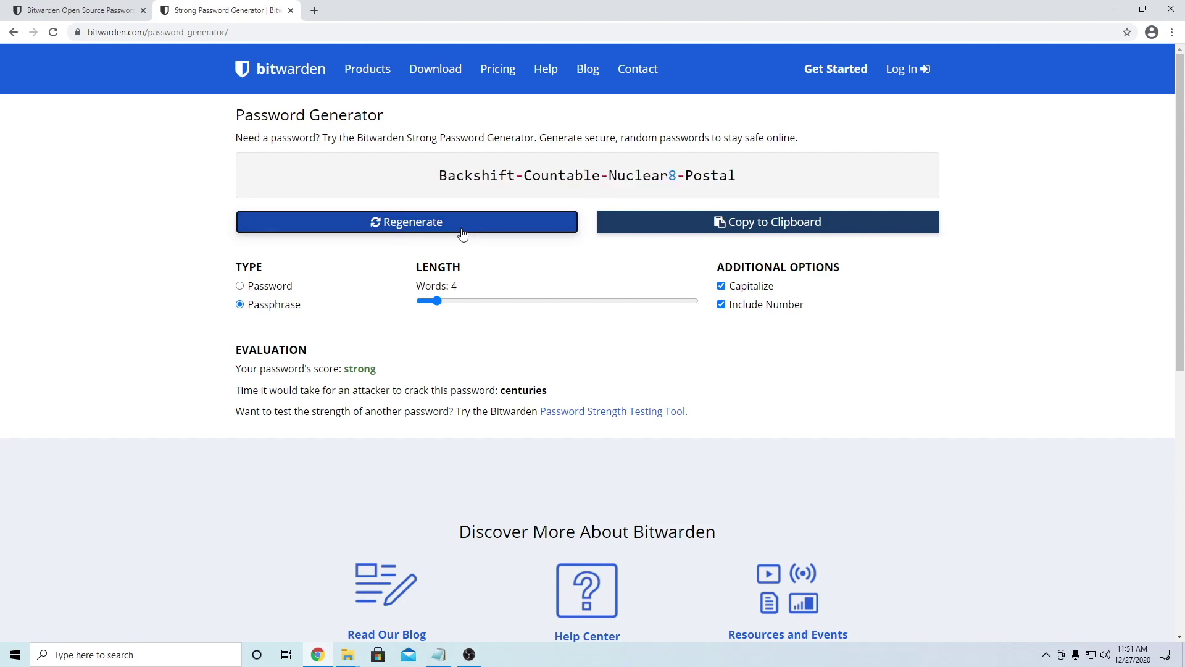
click(463, 233)
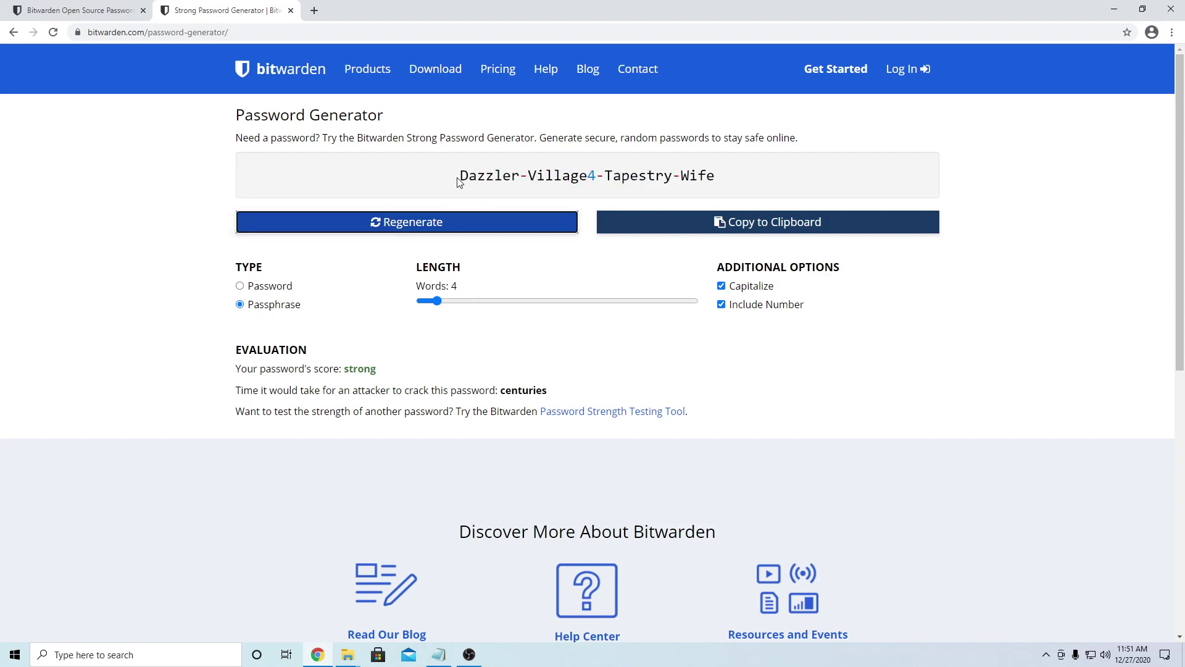
click(679, 222)
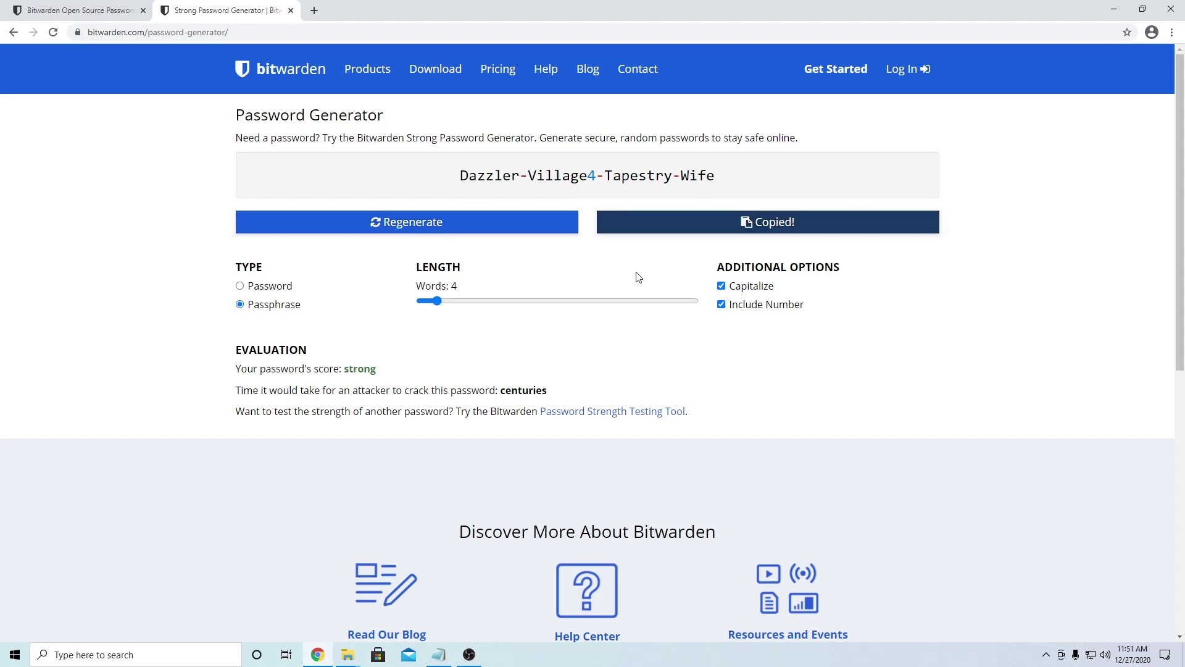
click(439, 654)
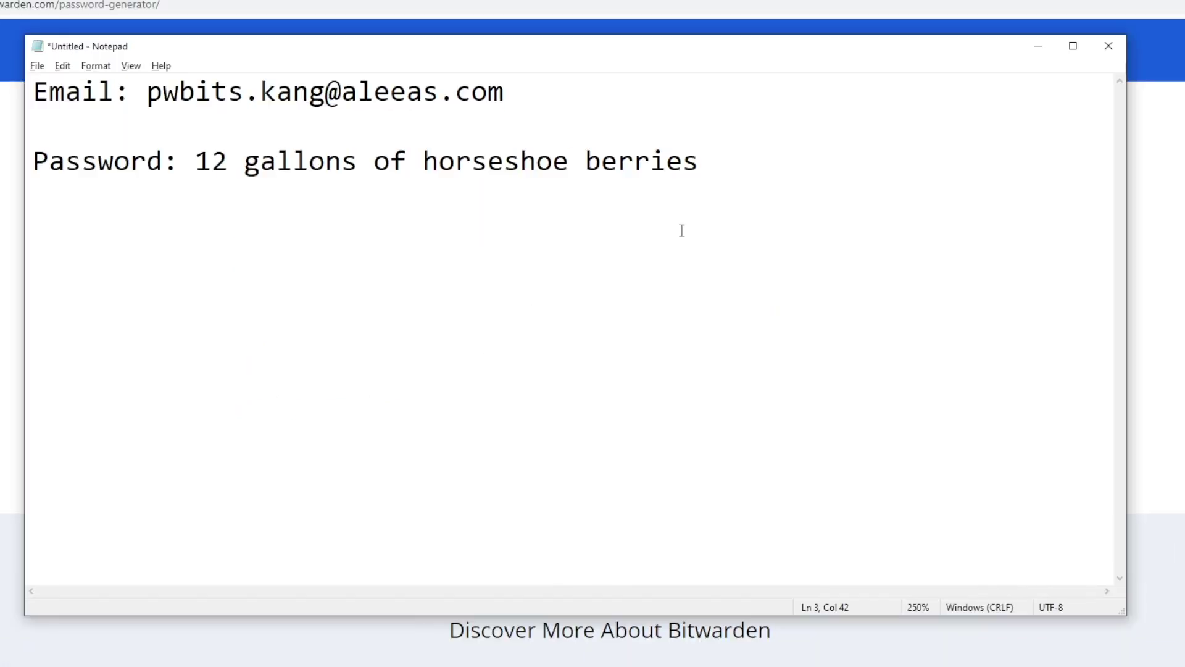
Step: Paste the passphrase on a new line, trim words and hyphens, then delete the line
key(Return)
key(Return)
key(ctrl+v)
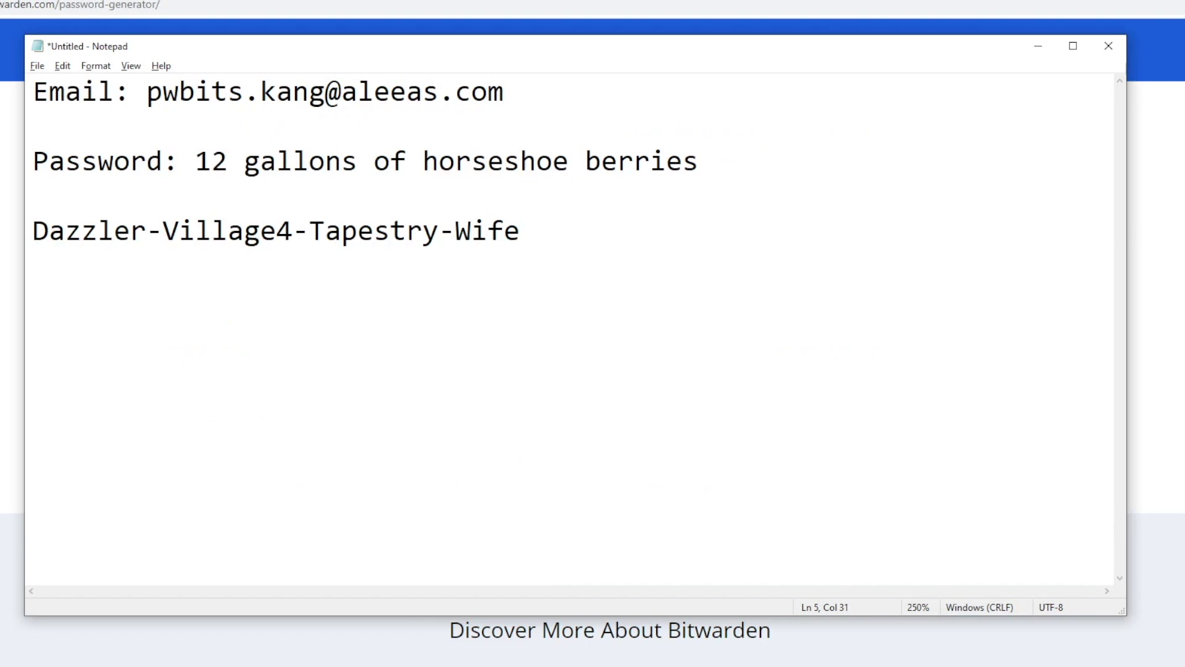
double_click(378, 230)
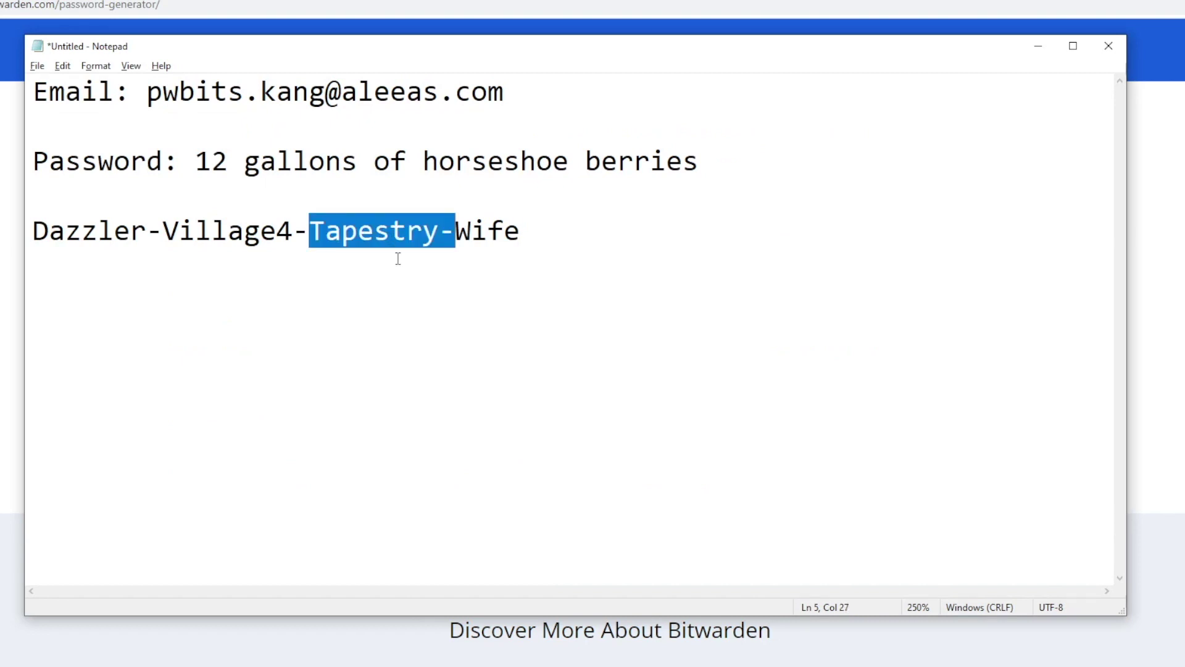
key(BackSpace)
key(BackSpace)
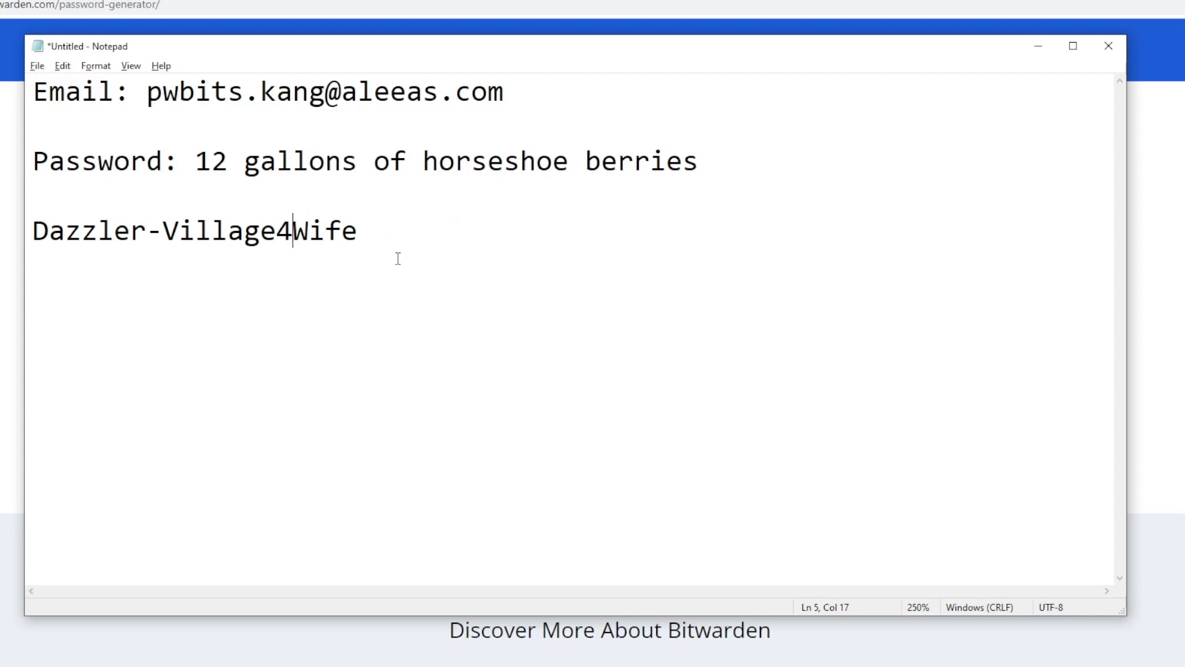
key(Left)
key(Left)
key(Left)
key(Left)
key(Left)
key(Left)
key(Left)
key(Left)
key(BackSpace)
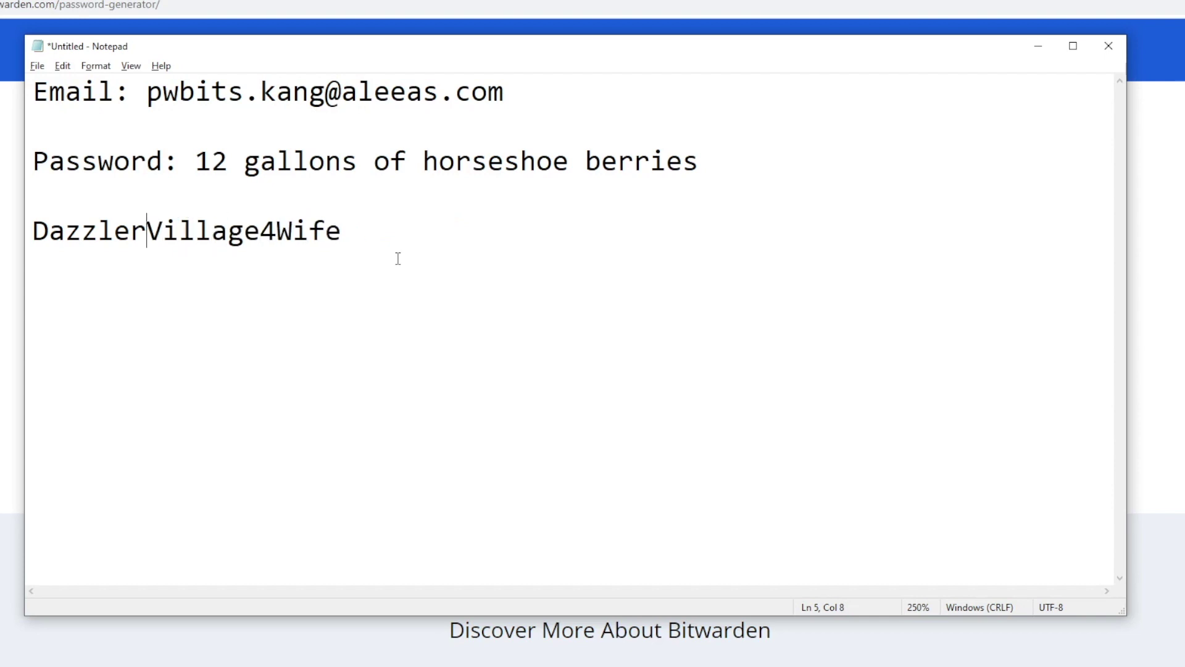
click(378, 224)
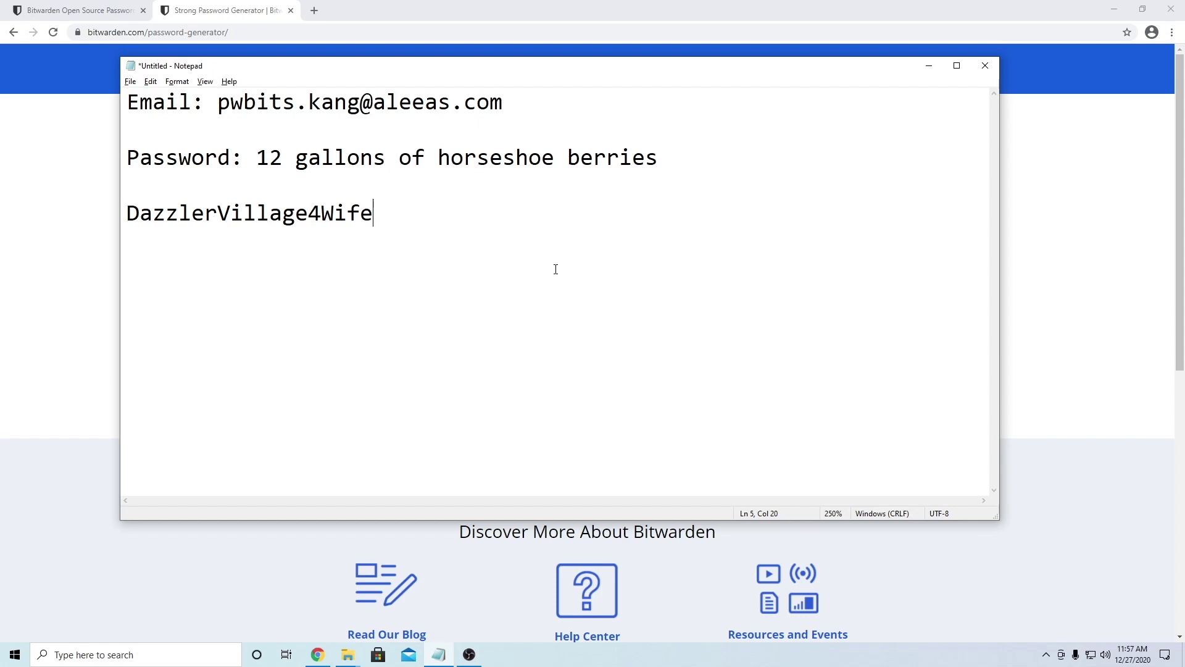
drag(403, 214, 100, 222)
key(Delete)
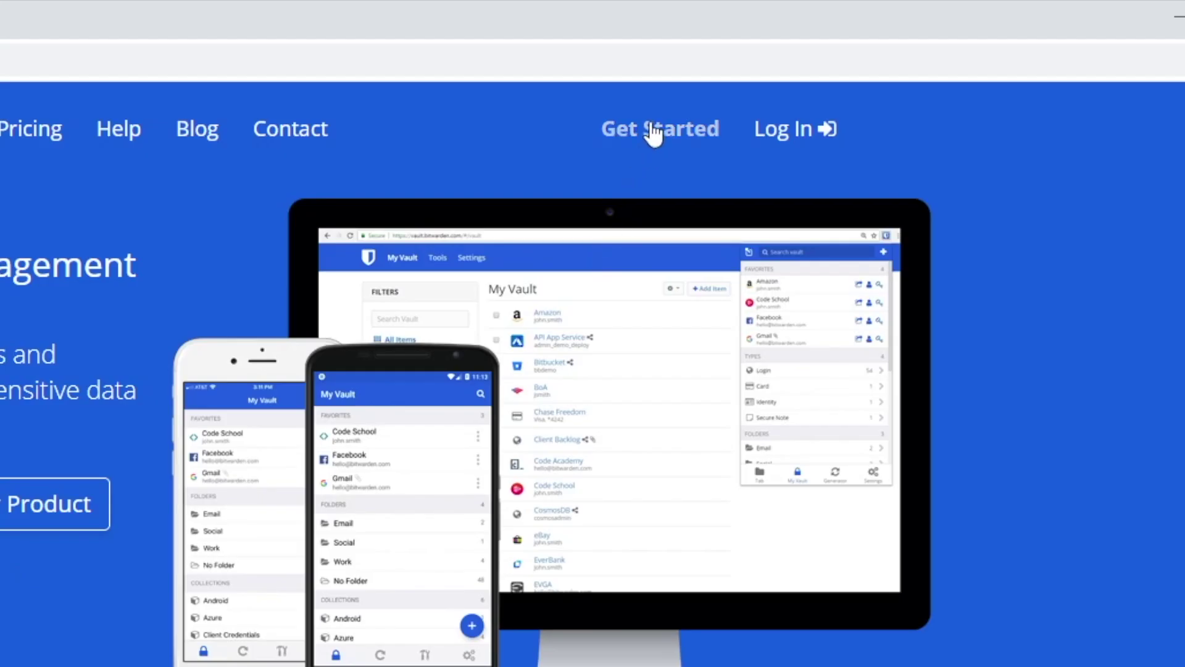
Step: Click Get Started on bitwarden.com to open the Create Account form
click(654, 131)
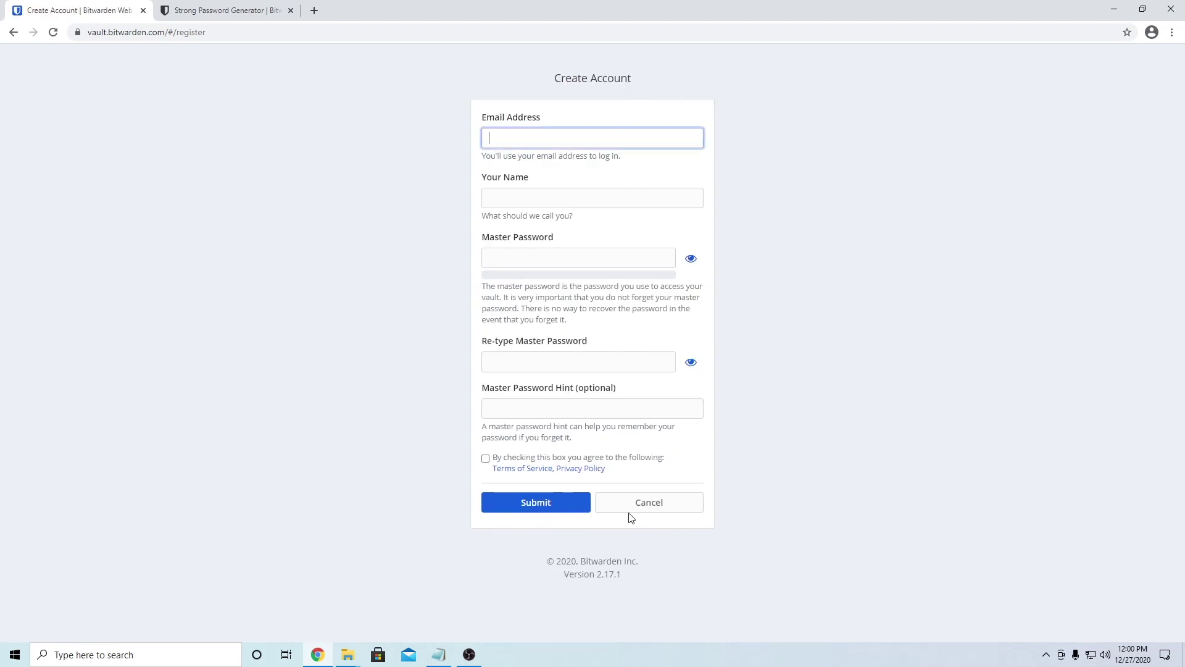
Step: Copy the e-mail from the notes into the Email field and enter the account holder's name
click(439, 654)
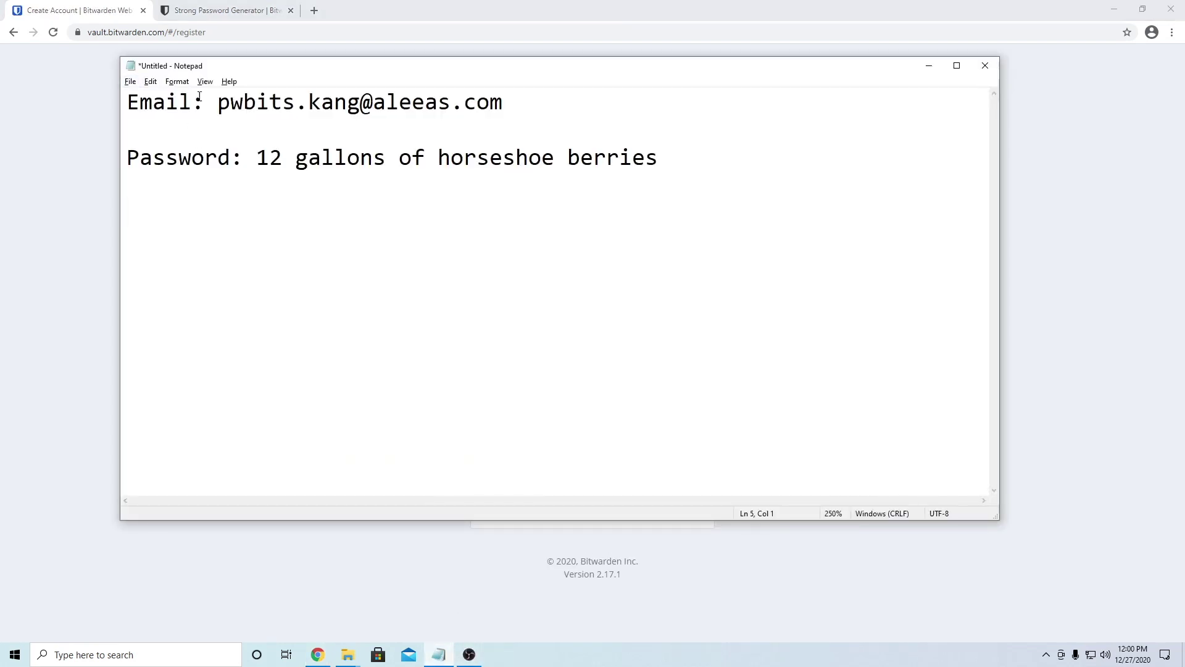
drag(217, 102, 504, 102)
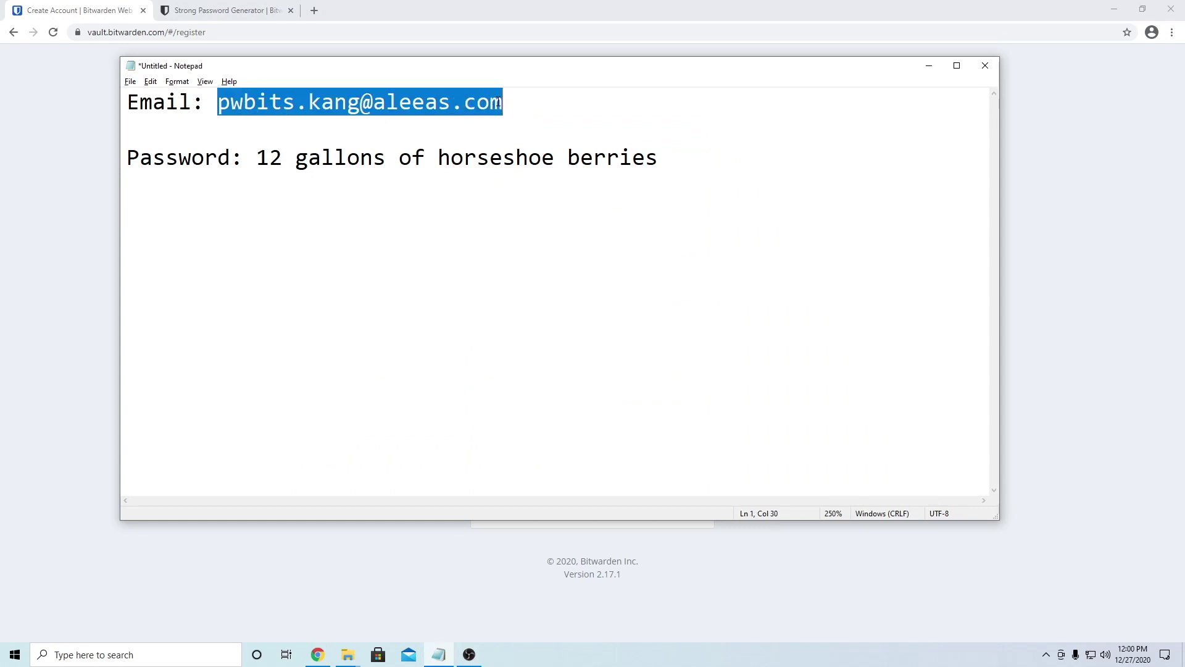
click(59, 241)
click(594, 140)
key(ctrl+v)
click(524, 255)
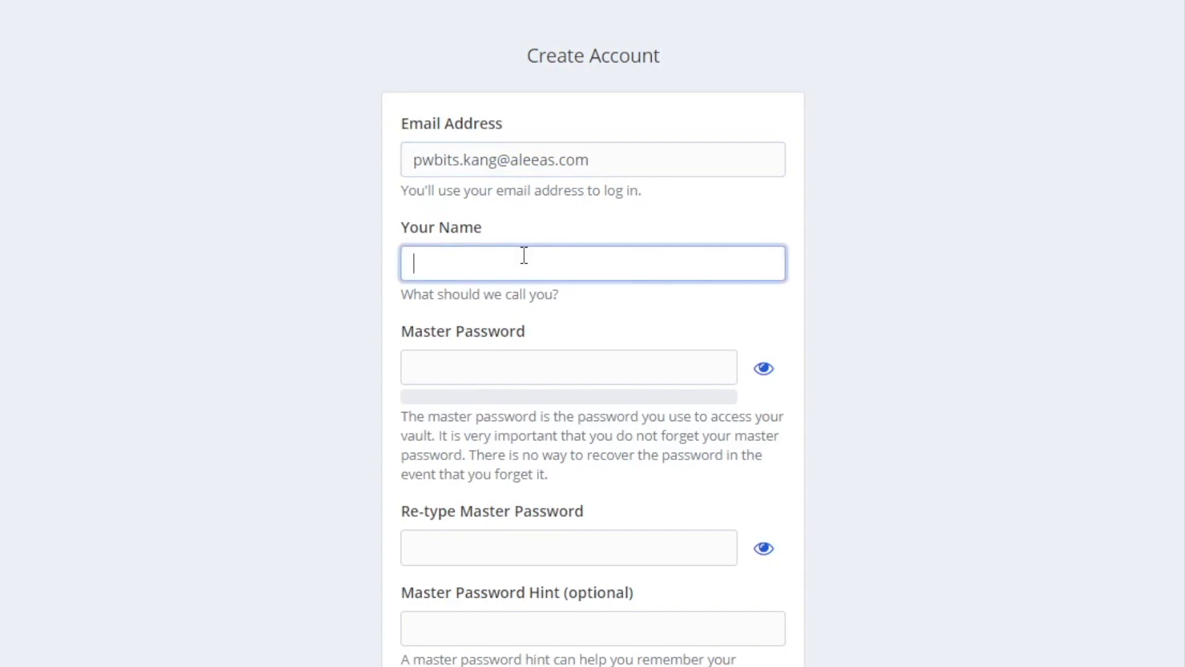
text(Ted)
Step: Paste the master password from the notes into both password fields, checking it once
click(506, 373)
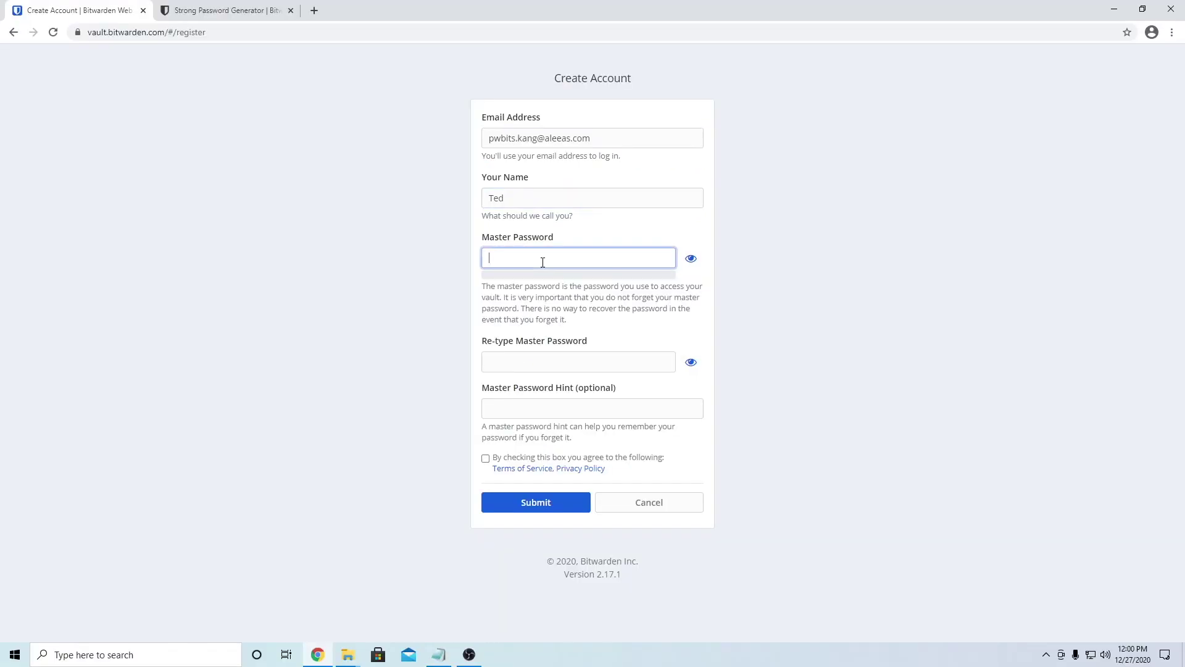
key(alt+Tab)
drag(257, 158, 654, 162)
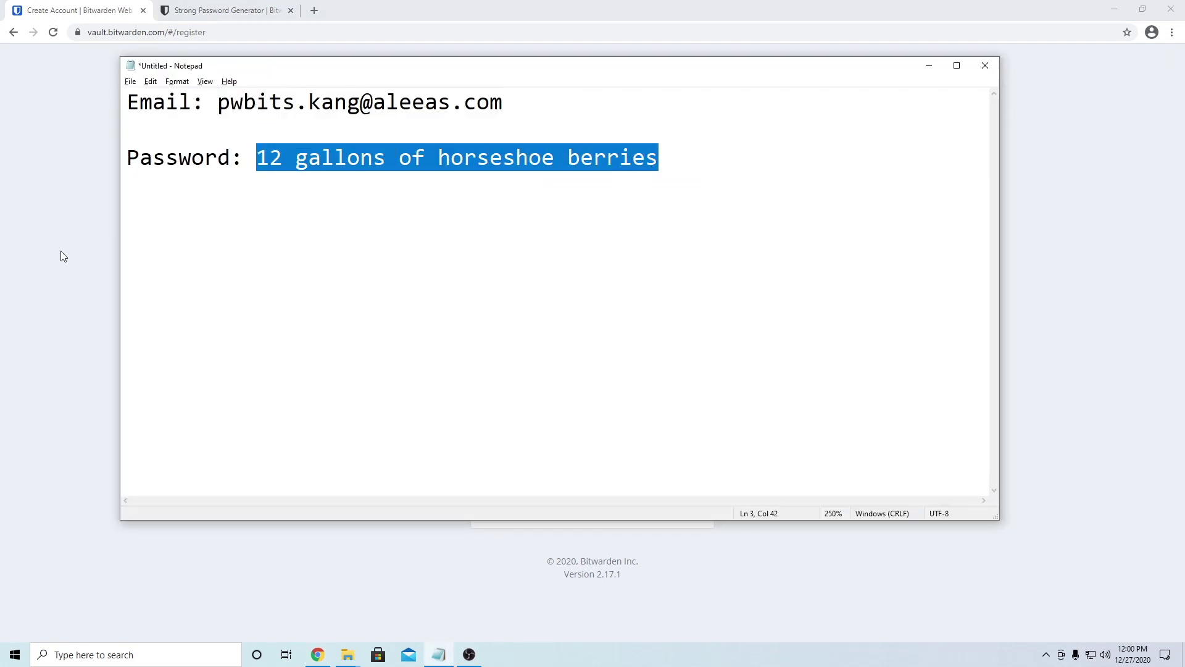
key(alt+Tab)
click(516, 245)
key(ctrl+v)
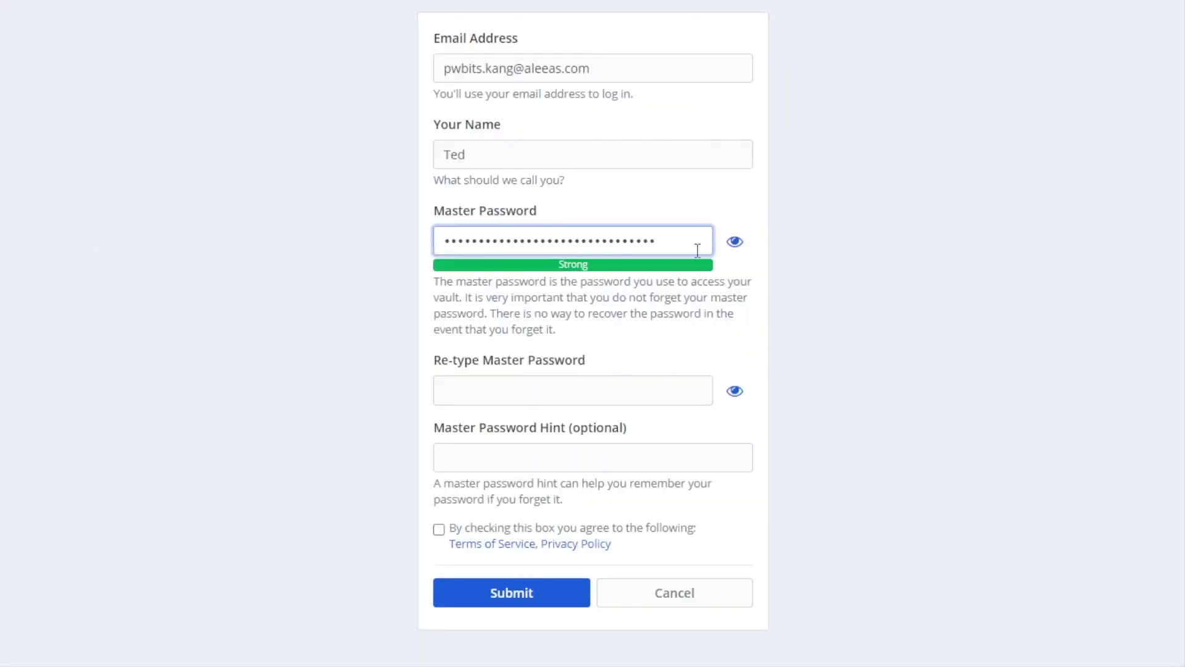
click(736, 245)
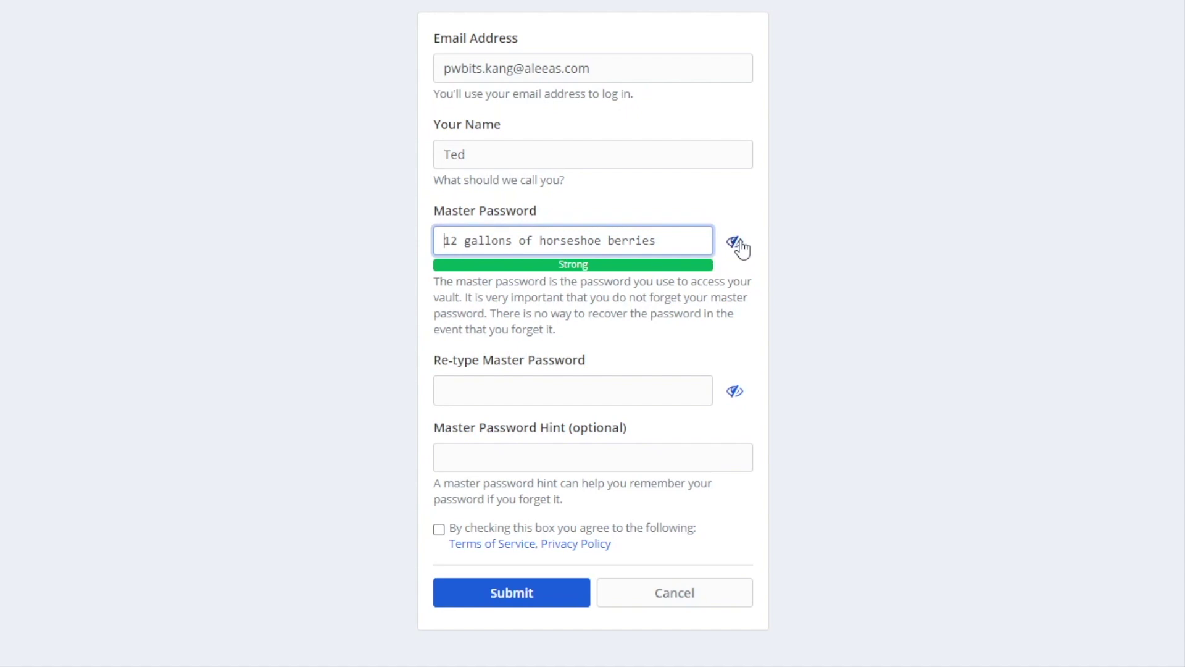
click(740, 244)
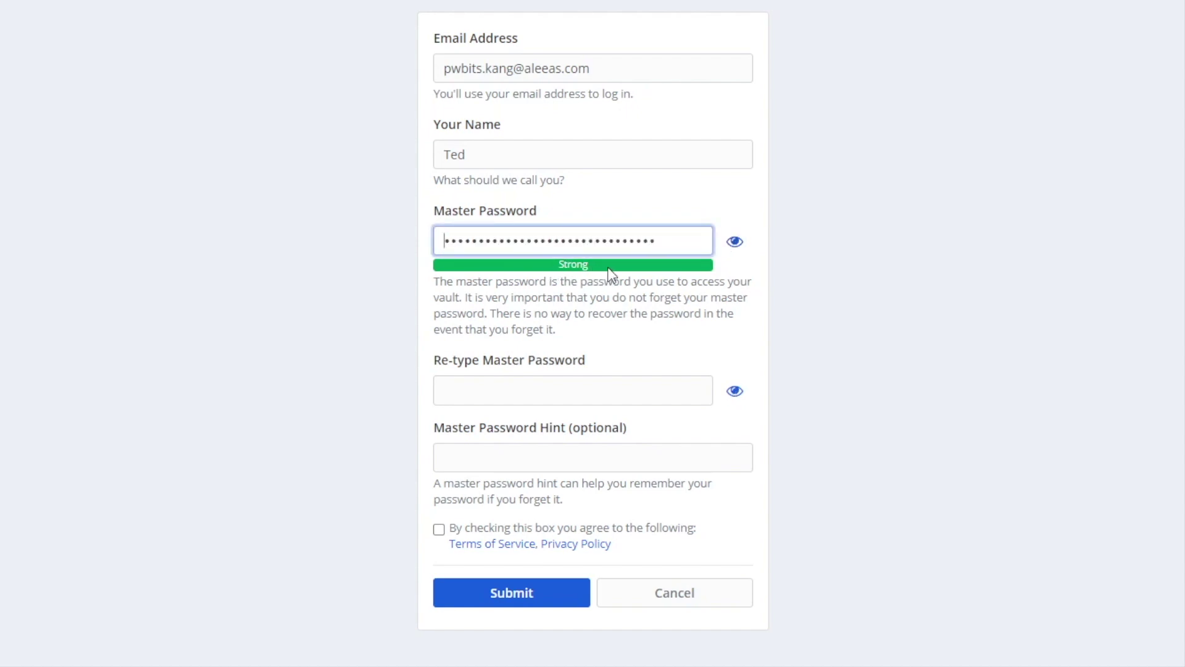
click(491, 394)
key(ctrl+v)
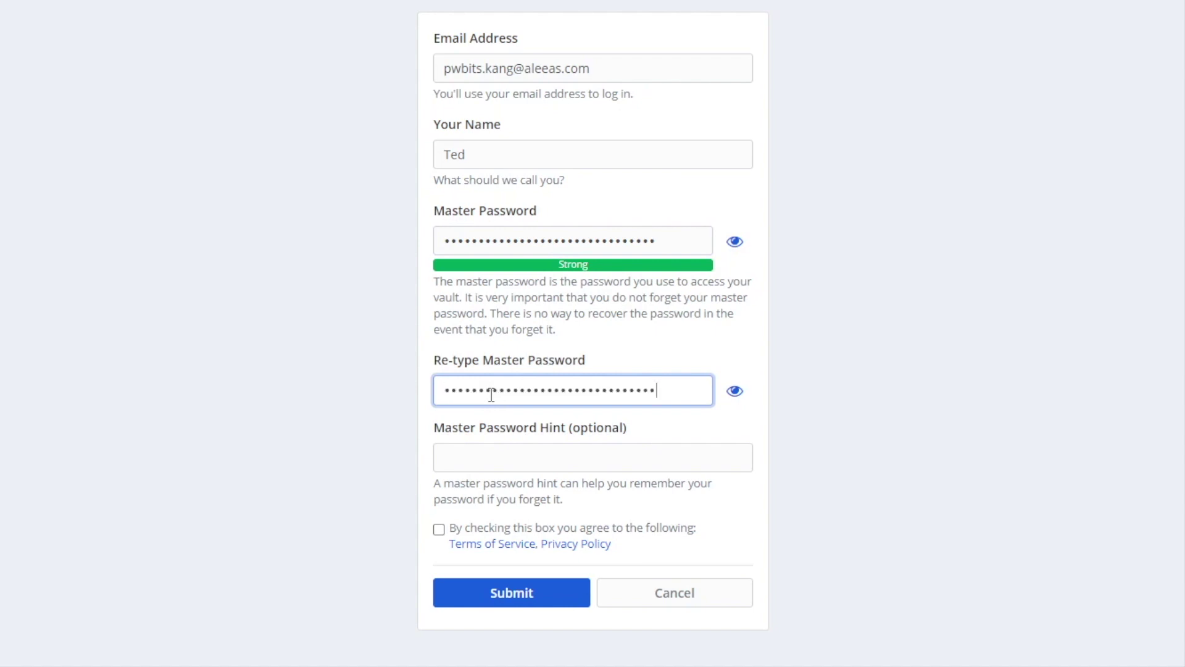
Step: Add the hint 'Look in safe', accept the terms and submit the account
click(480, 458)
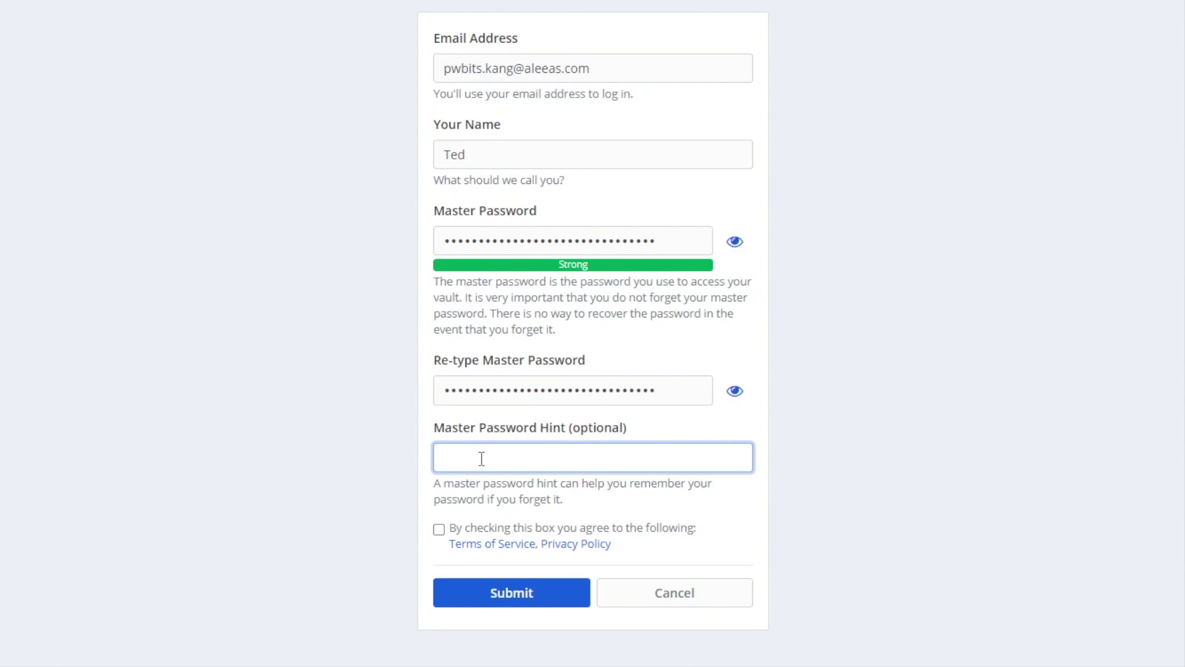
text(Look in safe)
click(439, 529)
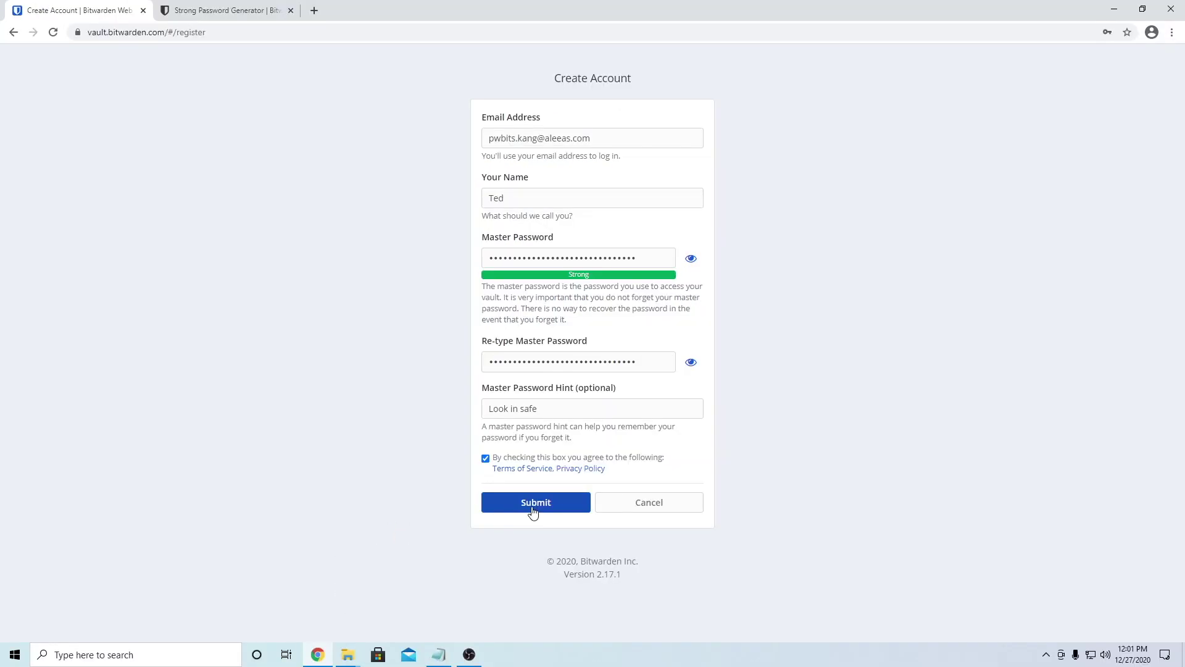
click(533, 511)
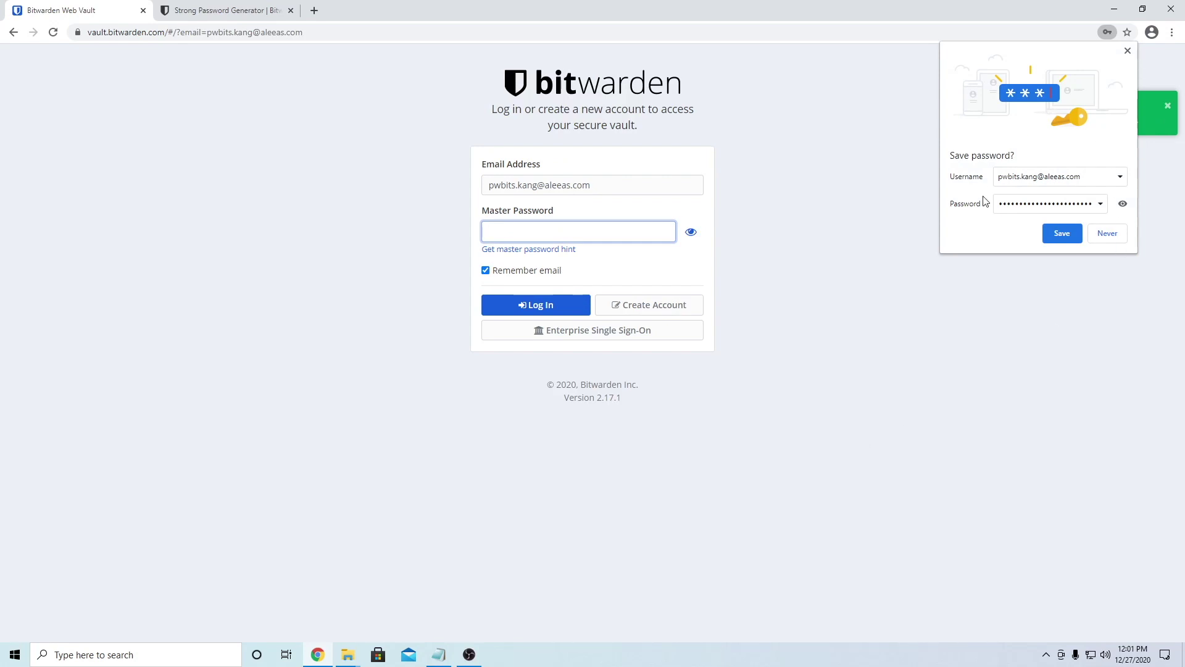
Step: Decline Chrome's password save, then log in with the master password from the notes
click(1110, 233)
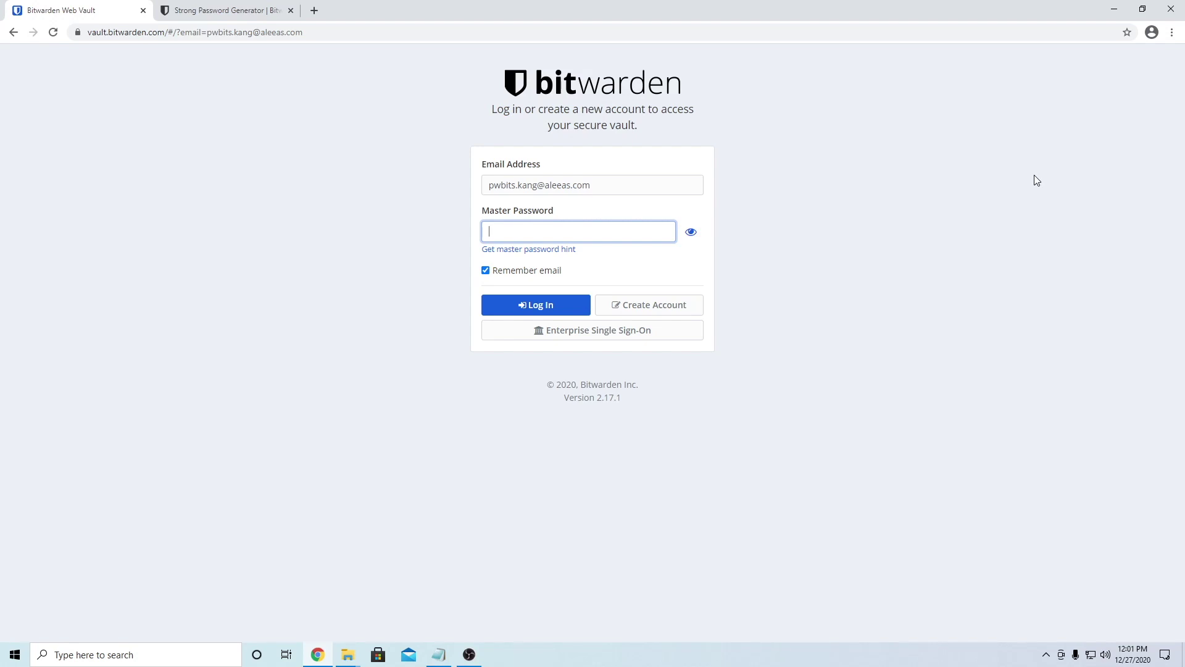
click(438, 654)
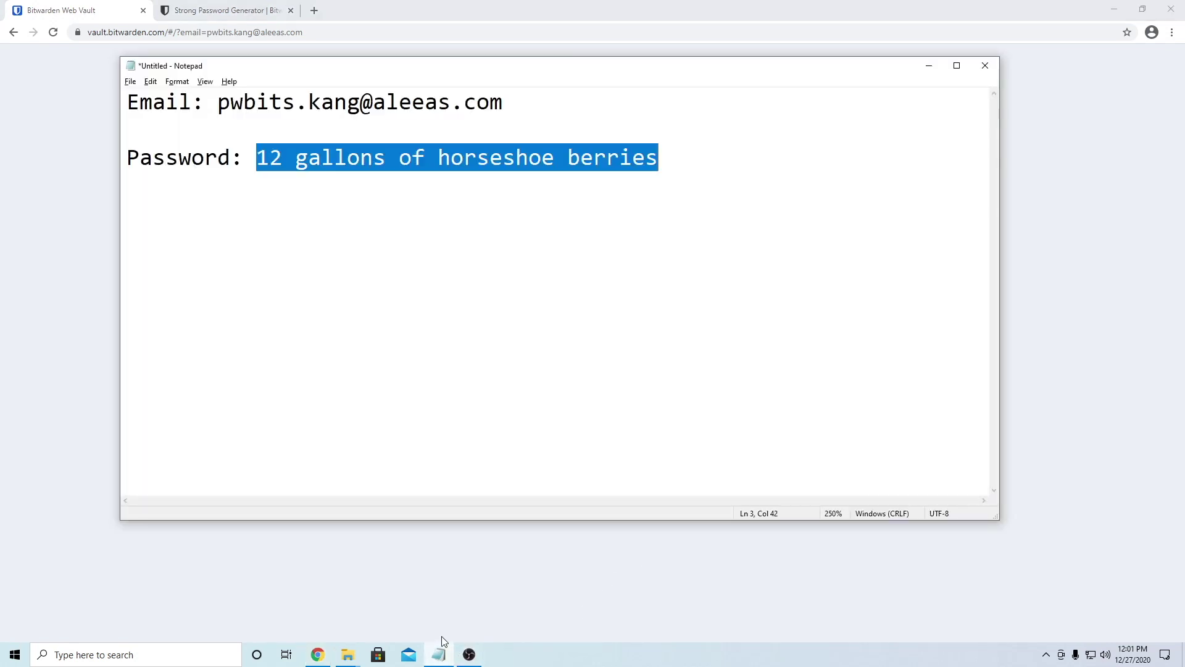
click(1029, 400)
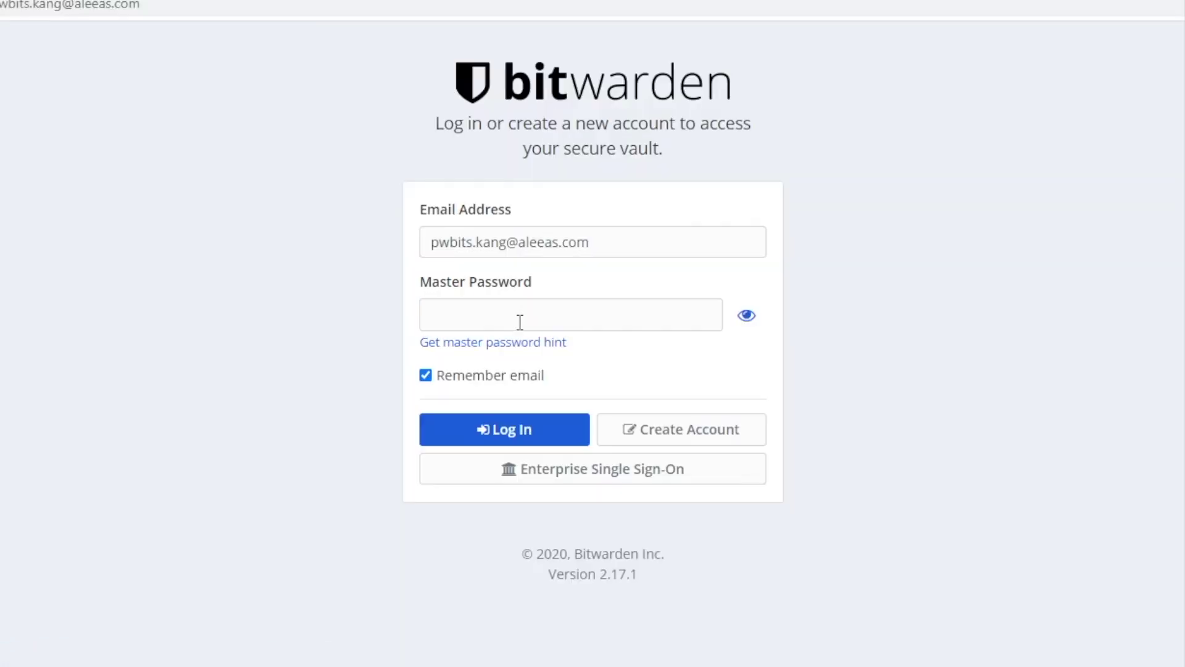
click(518, 309)
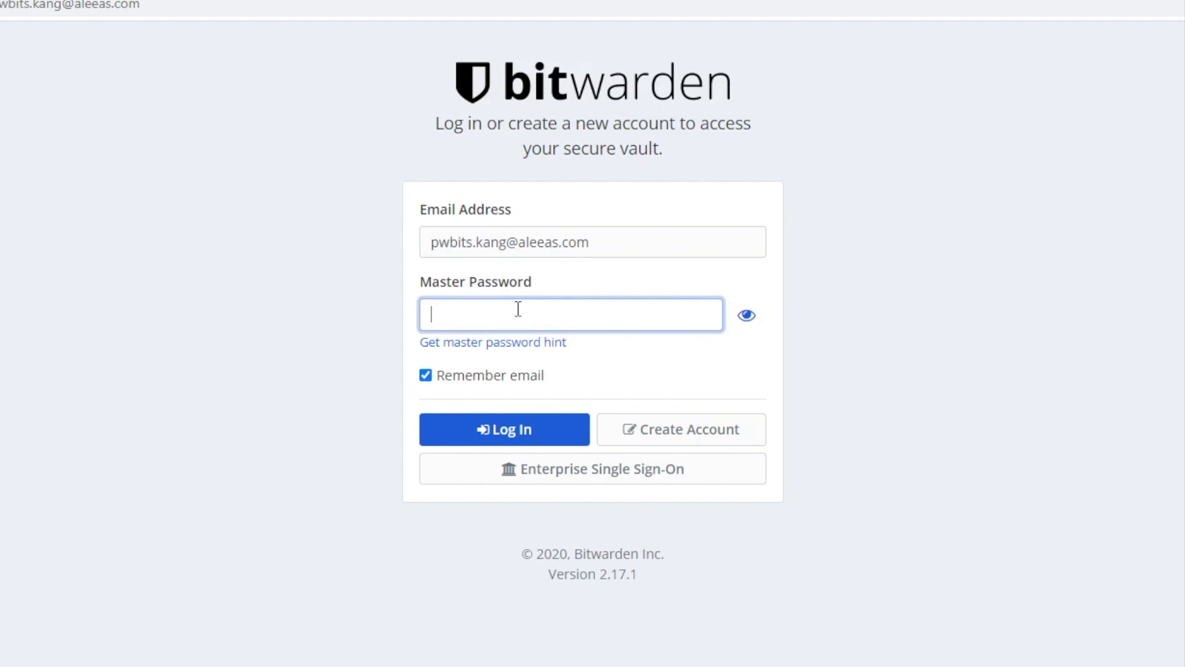
click(485, 432)
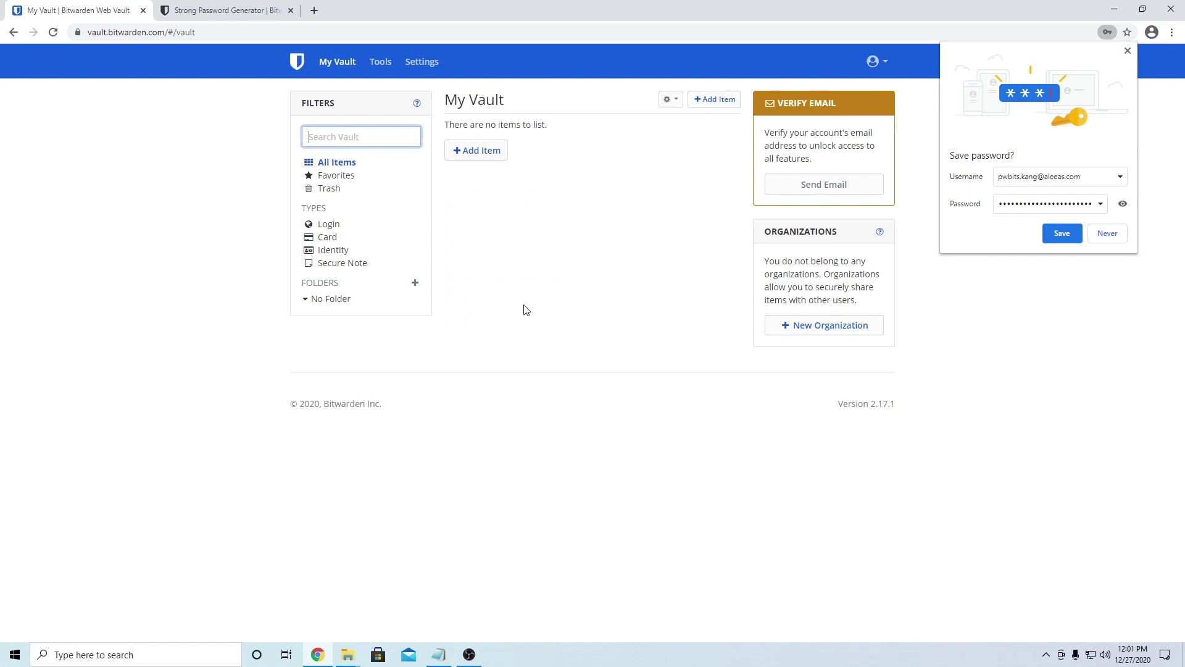
Step: Choose Never on Chrome's save-password bubble over the empty vault
click(1115, 237)
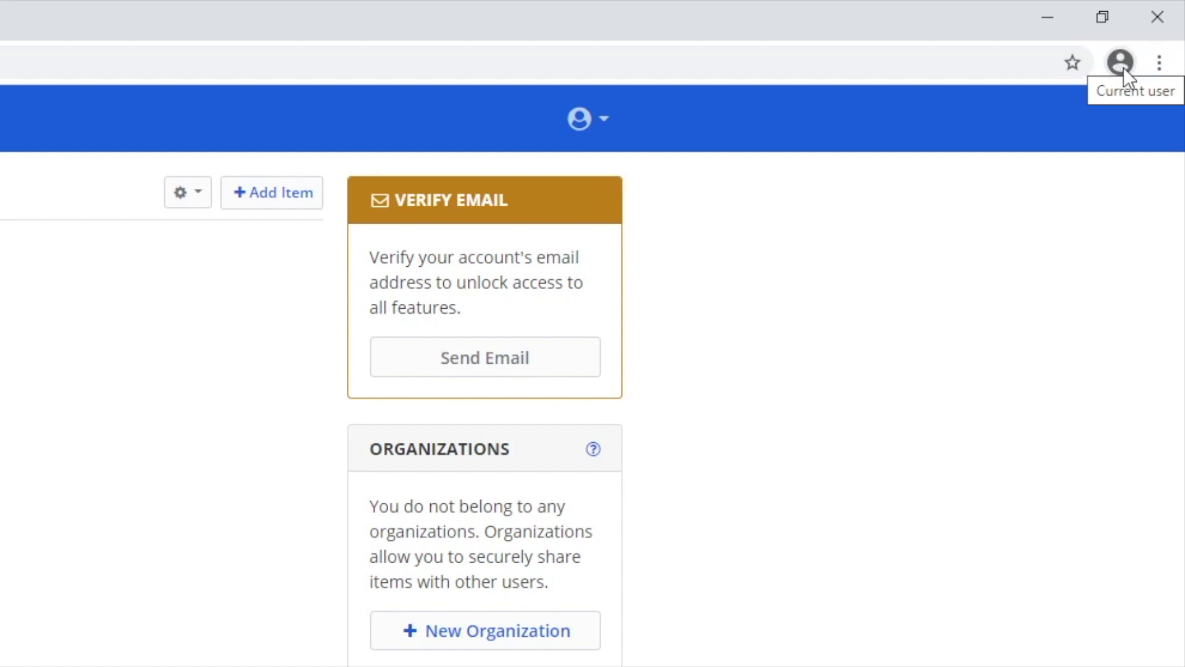
Step: Turn off Chrome's offer to save passwords and auto sign-in
click(1121, 63)
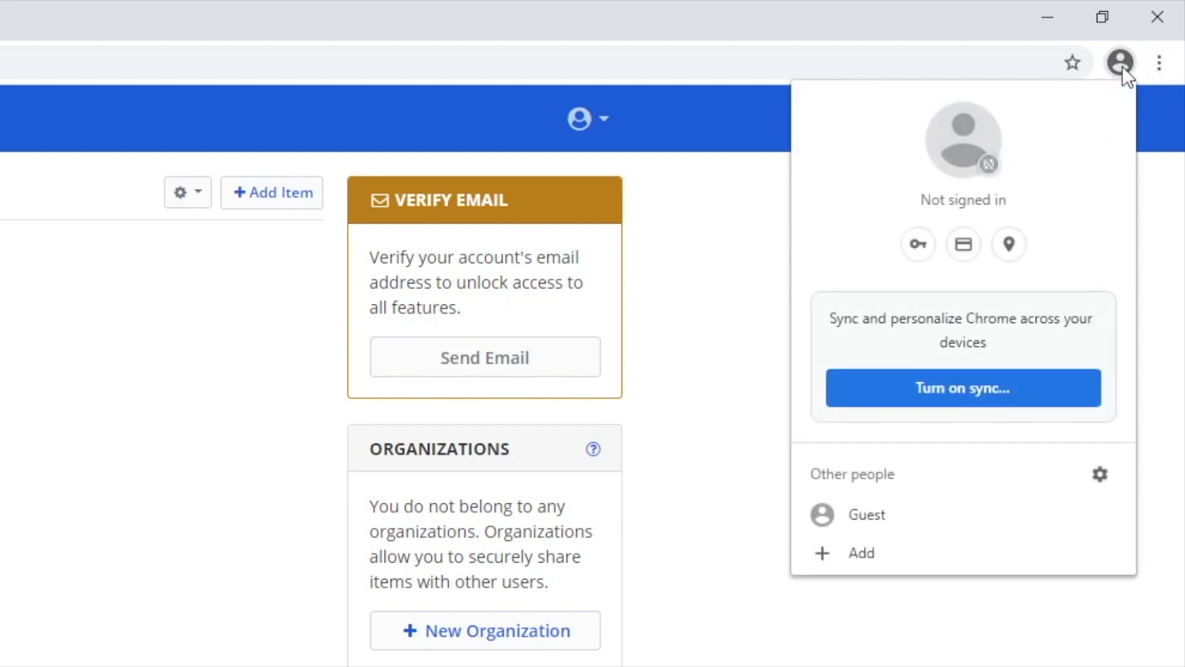
click(913, 252)
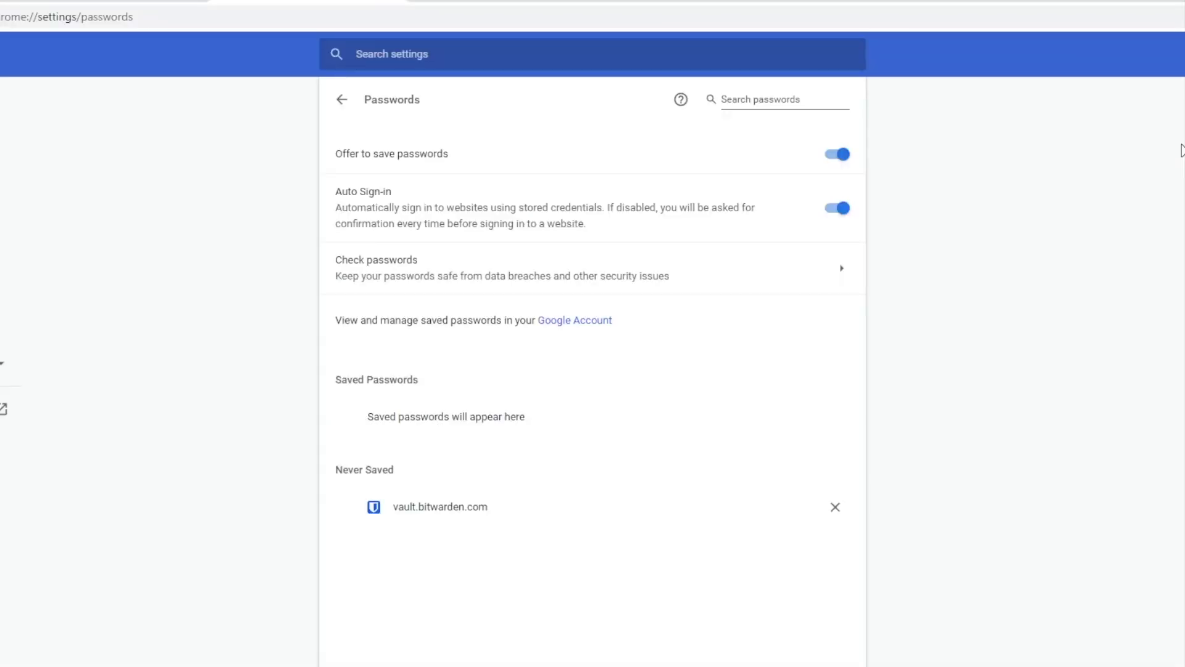
click(840, 155)
click(840, 208)
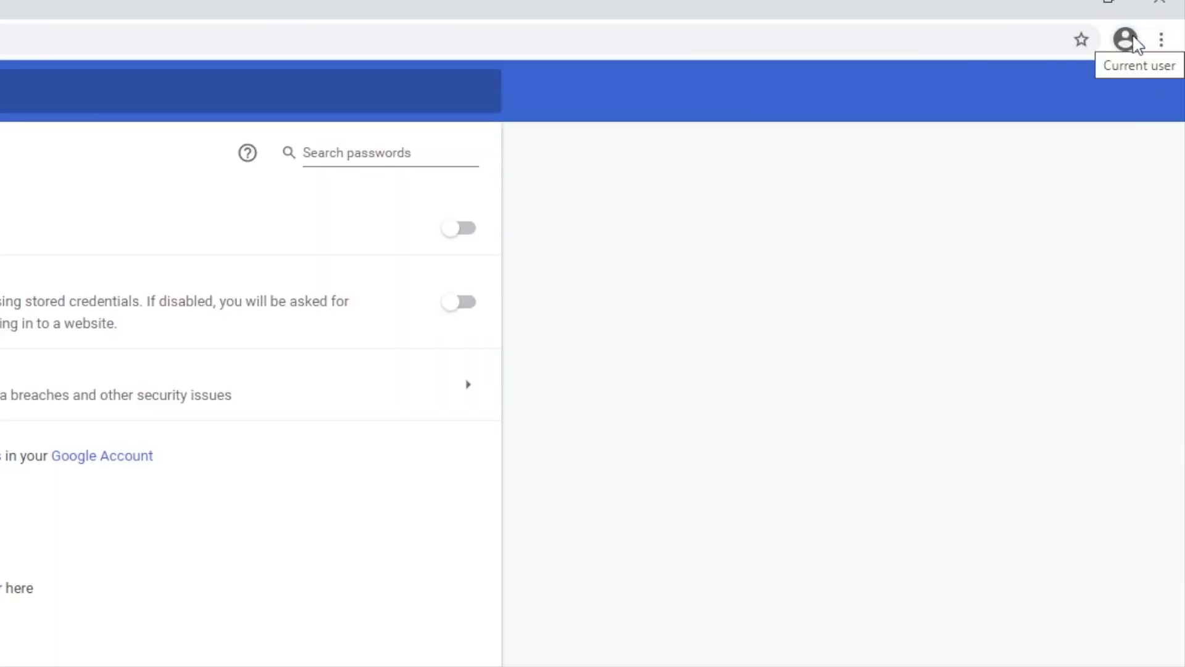
Step: Turn off saving payment methods and sites checking for saved payment methods
click(1126, 40)
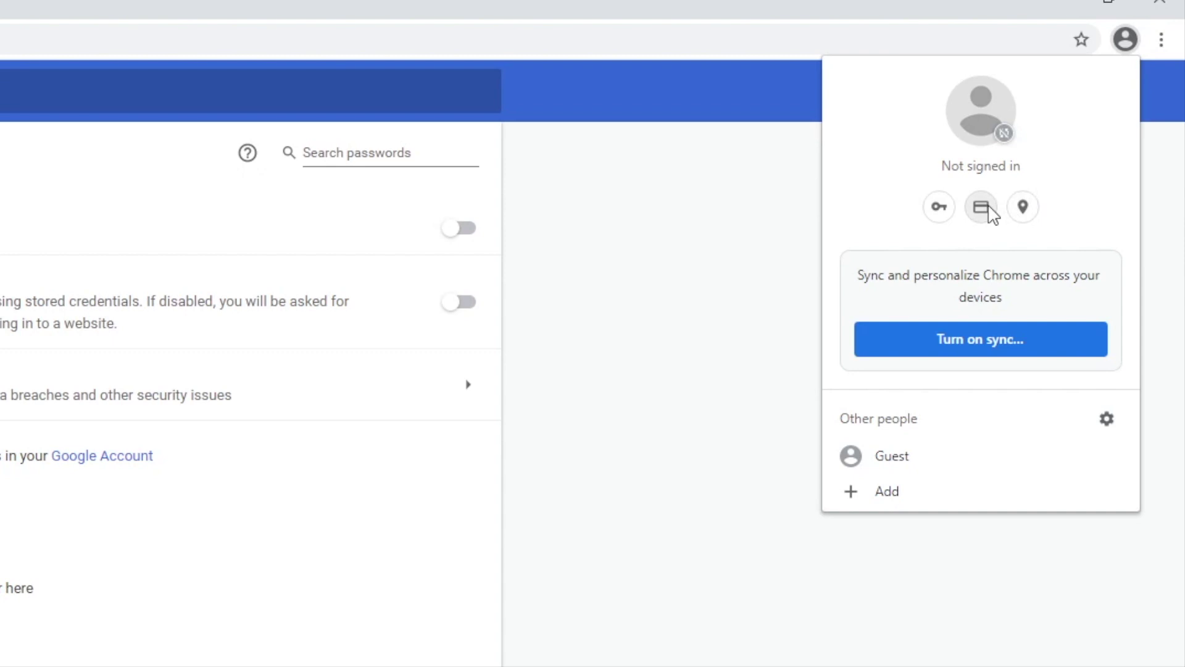
click(987, 209)
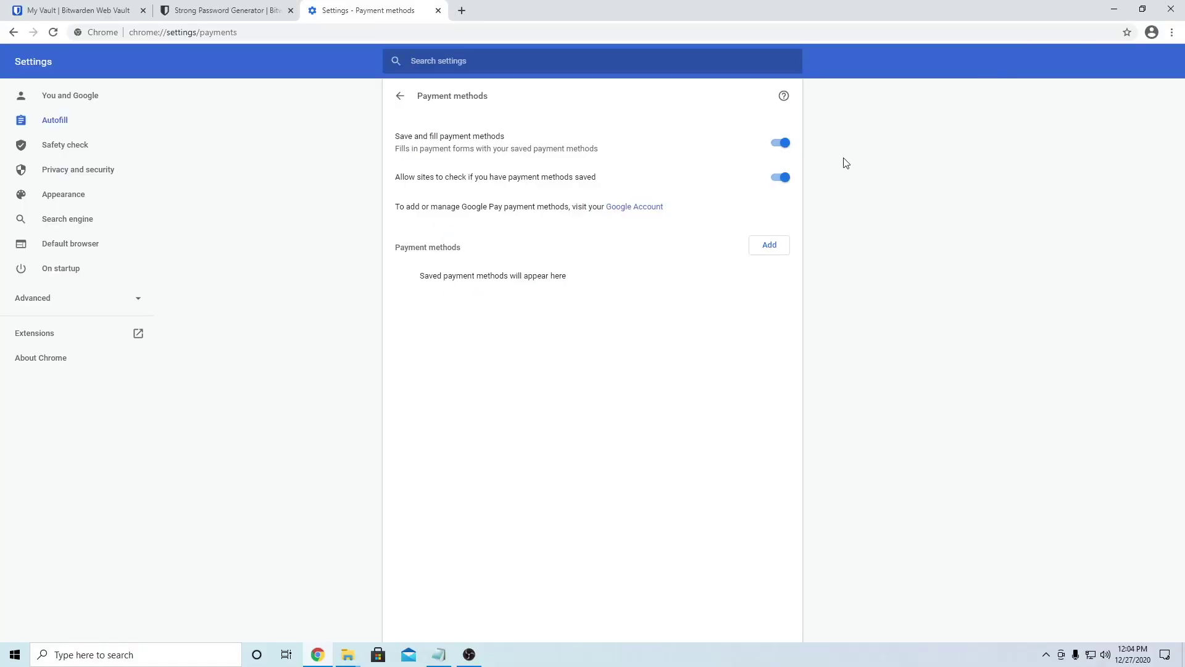
click(779, 142)
click(782, 177)
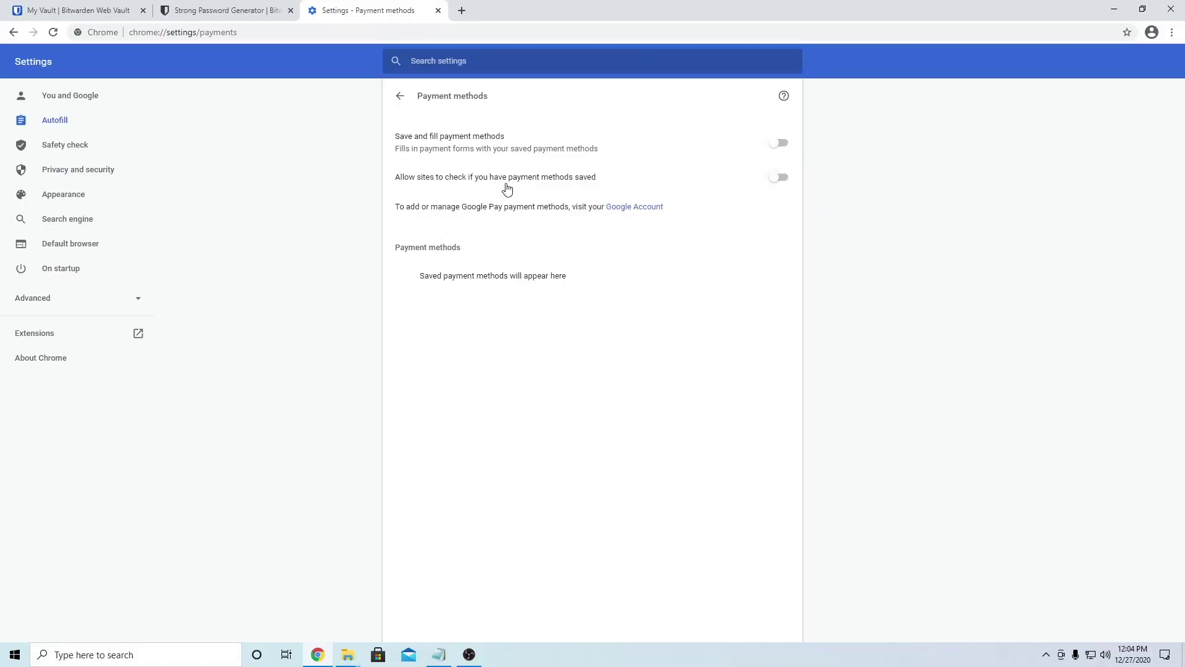
Step: Turn off Chrome's saving and filling of addresses
click(1152, 32)
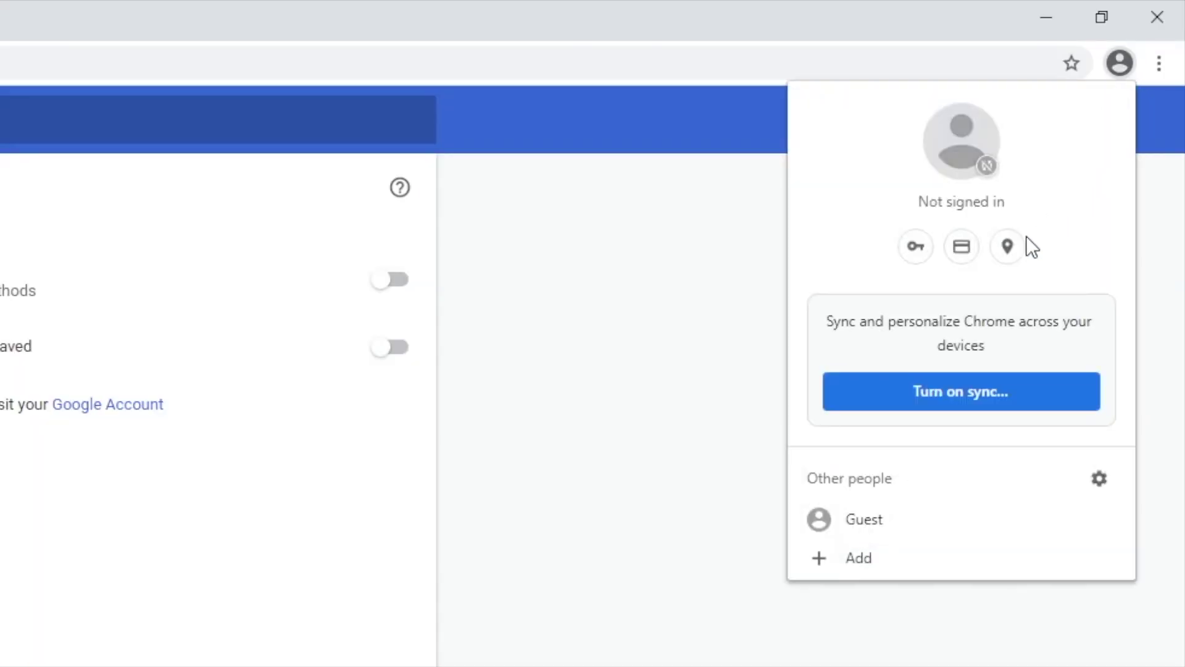
click(1007, 246)
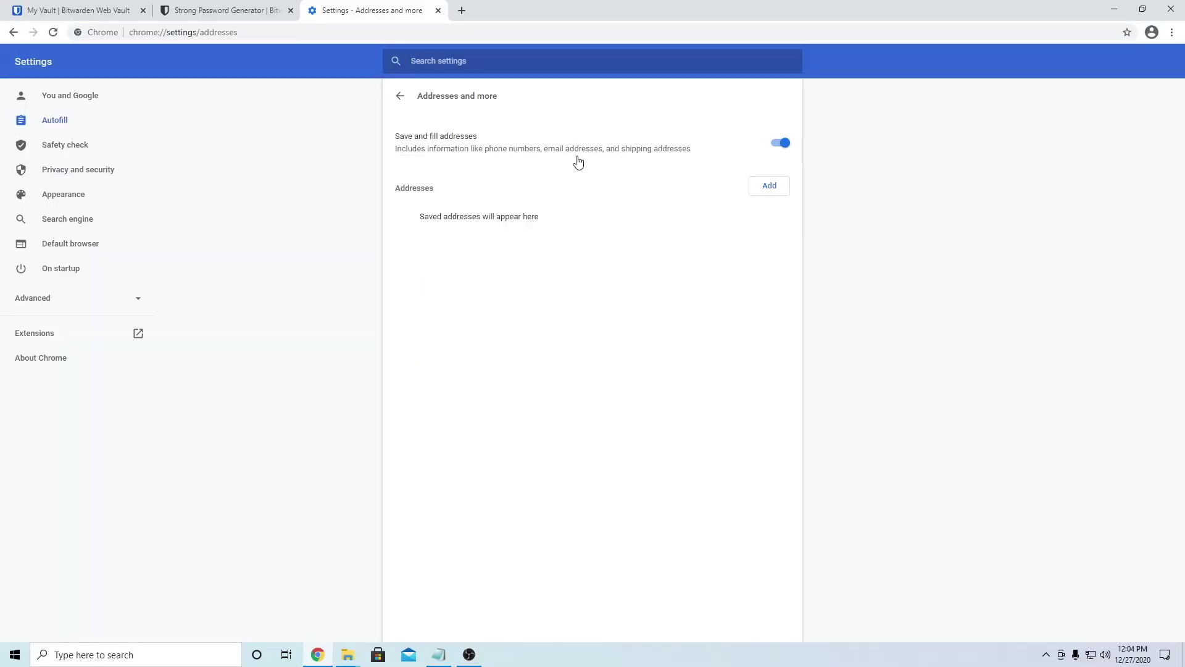
click(774, 145)
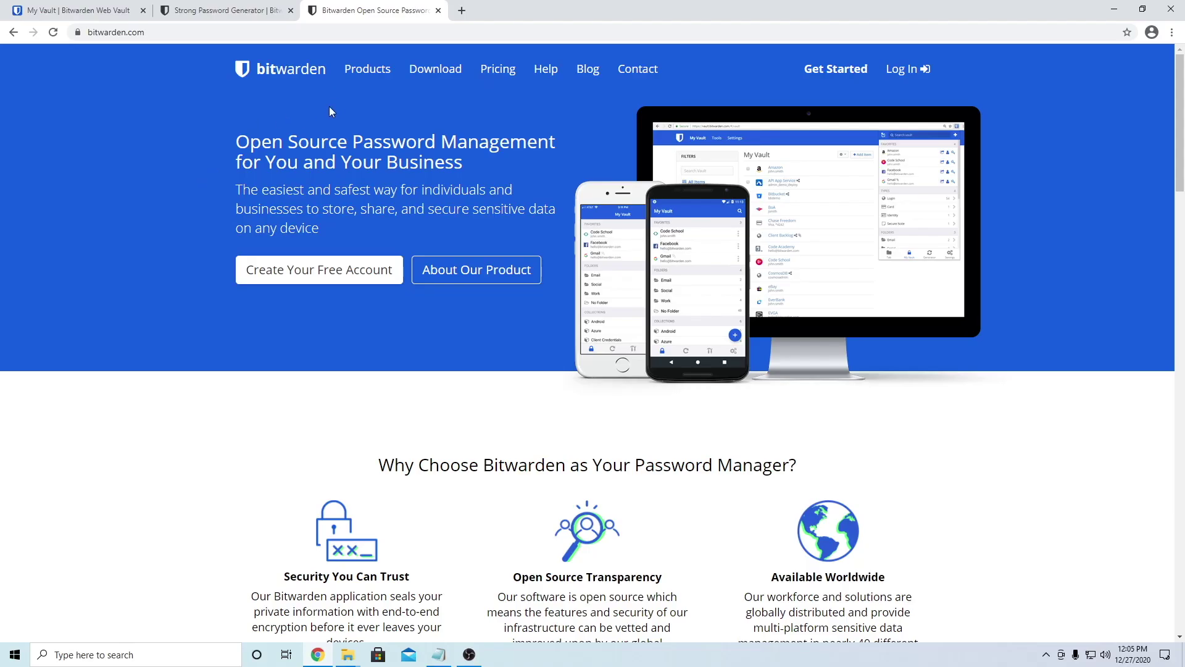
Step: Go to Bitwarden's download page and follow the Web Browser section's Google Chrome link
click(425, 71)
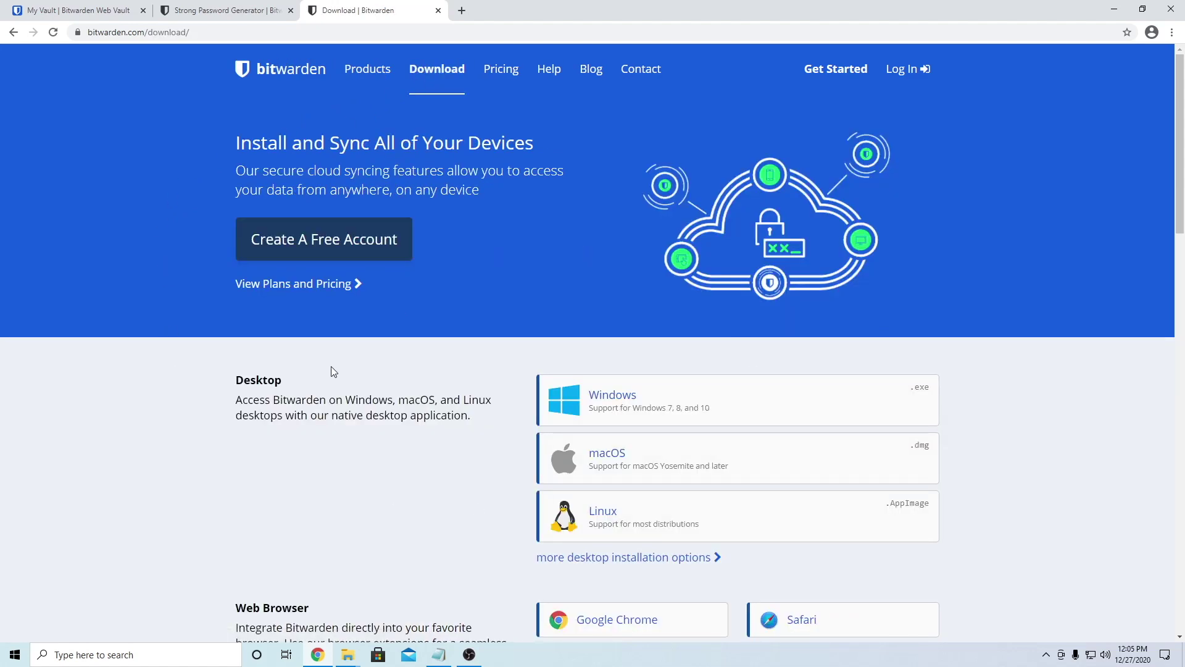
scroll(166, 489, down, 2)
scroll(164, 488, down, 1)
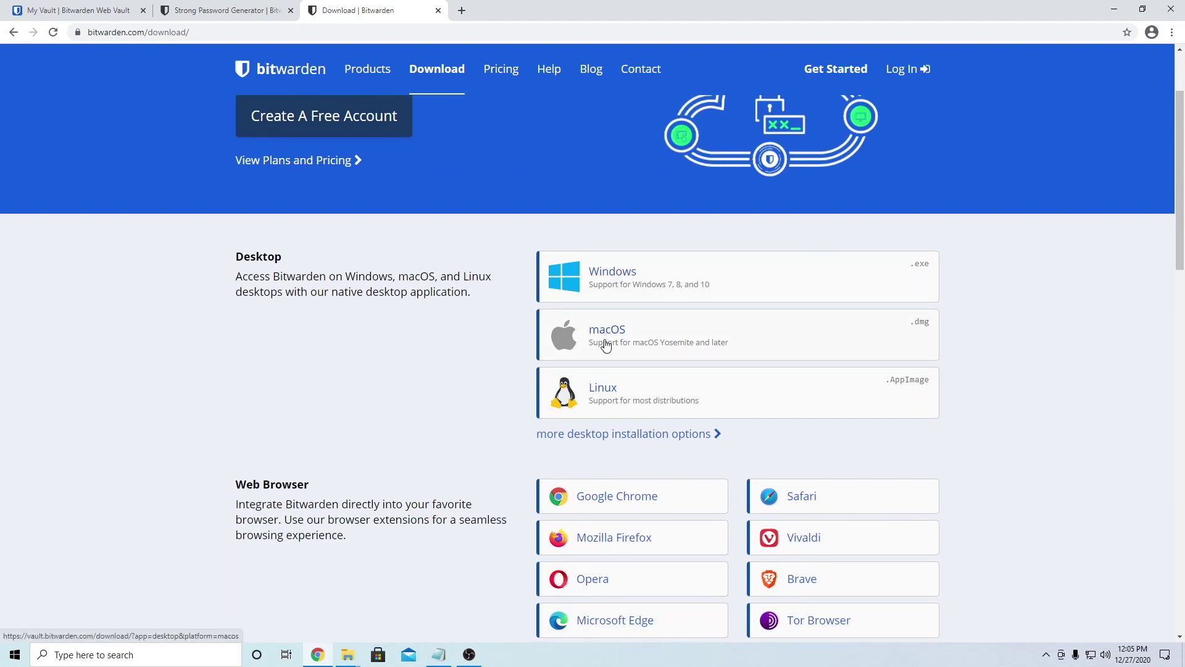
scroll(445, 399, down, 3)
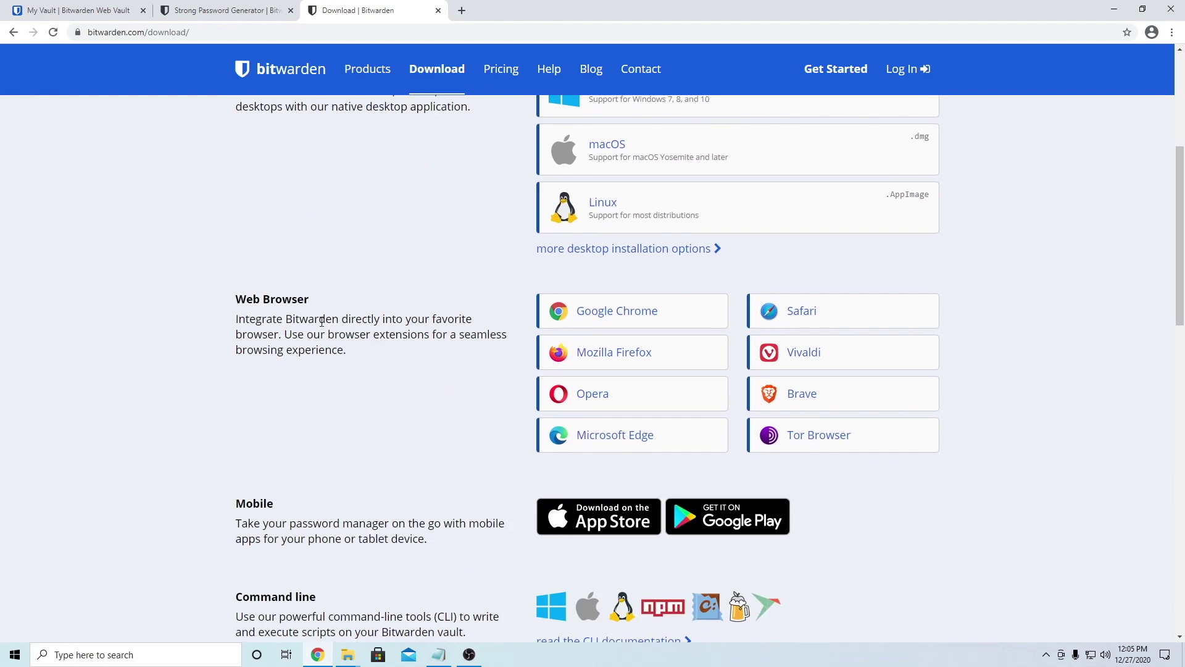
drag(249, 302, 313, 323)
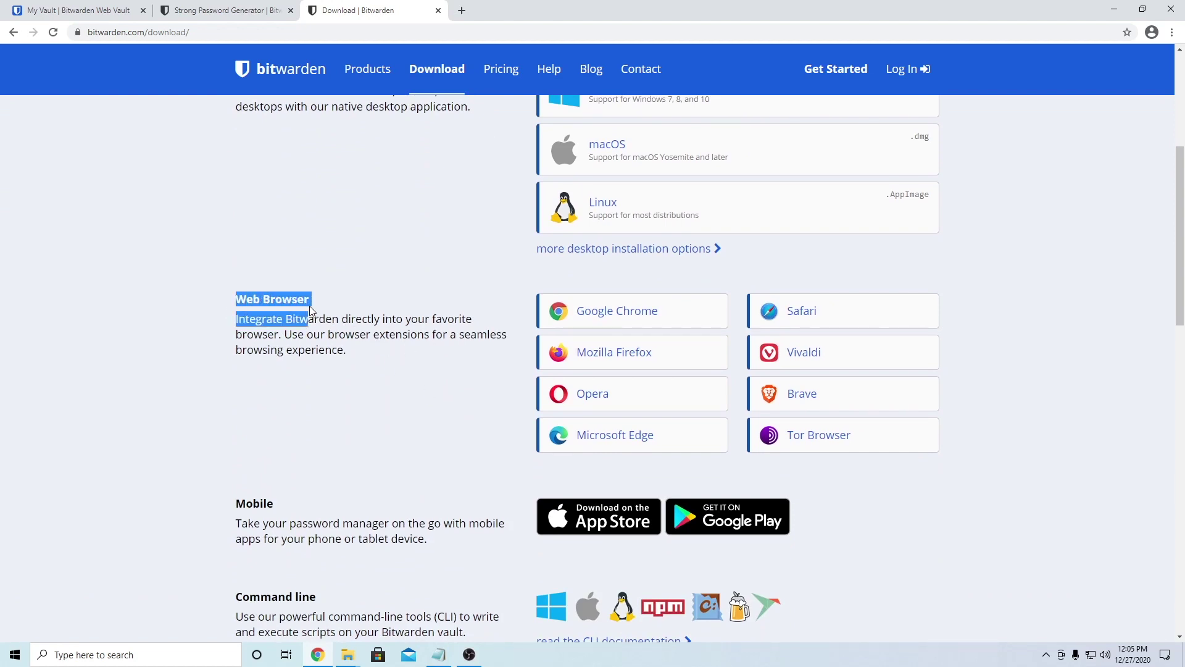
click(344, 323)
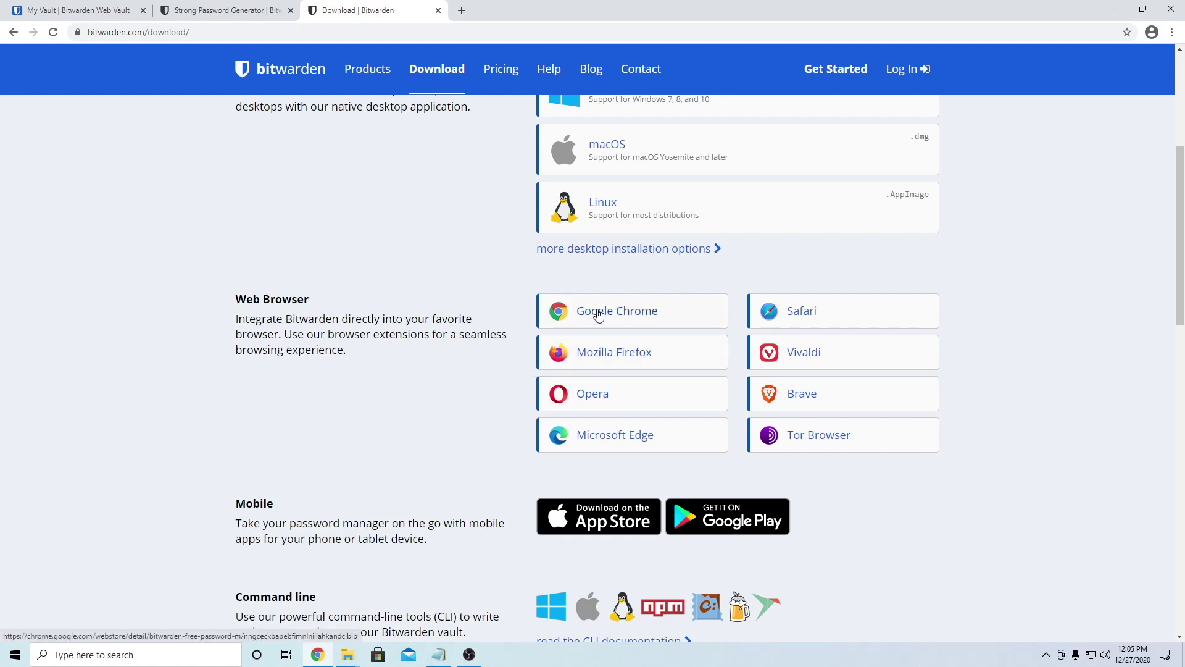
click(598, 313)
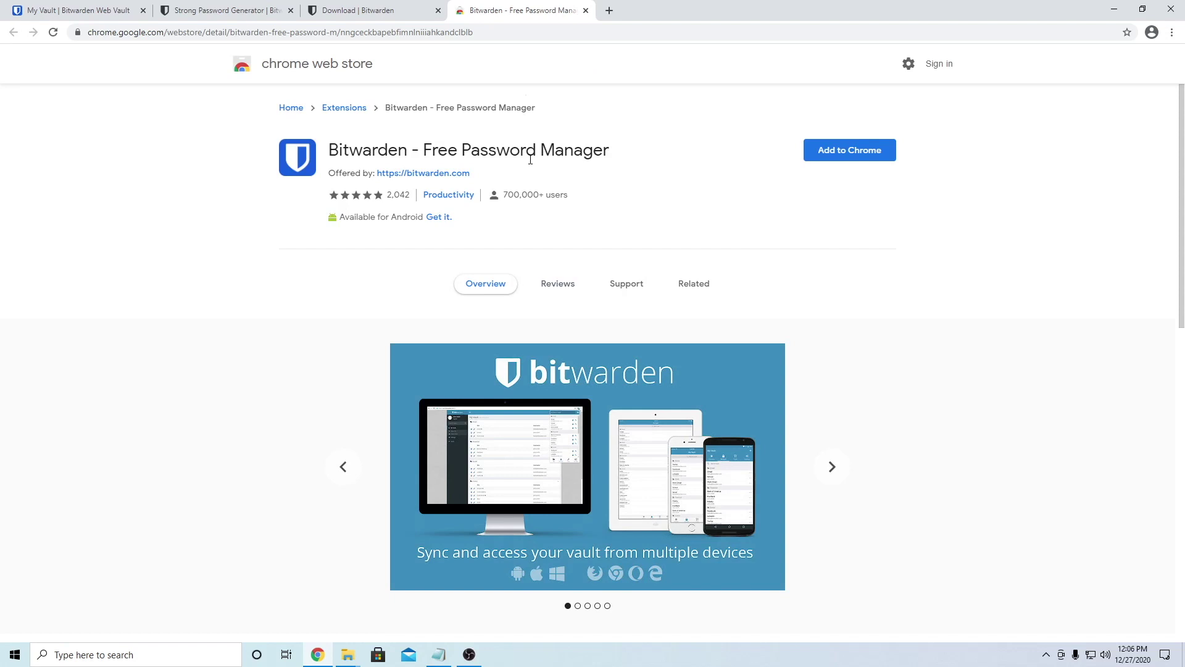
Step: Add the Bitwarden extension to Chrome, pin it to the toolbar, and open its popup
click(835, 151)
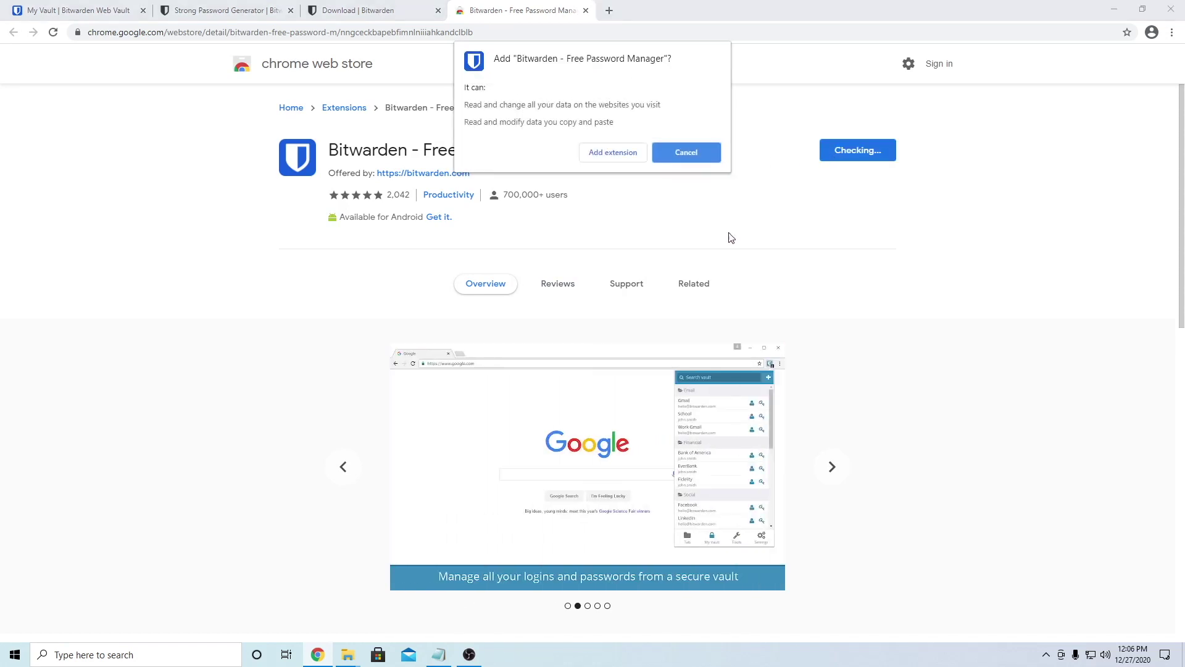
click(605, 154)
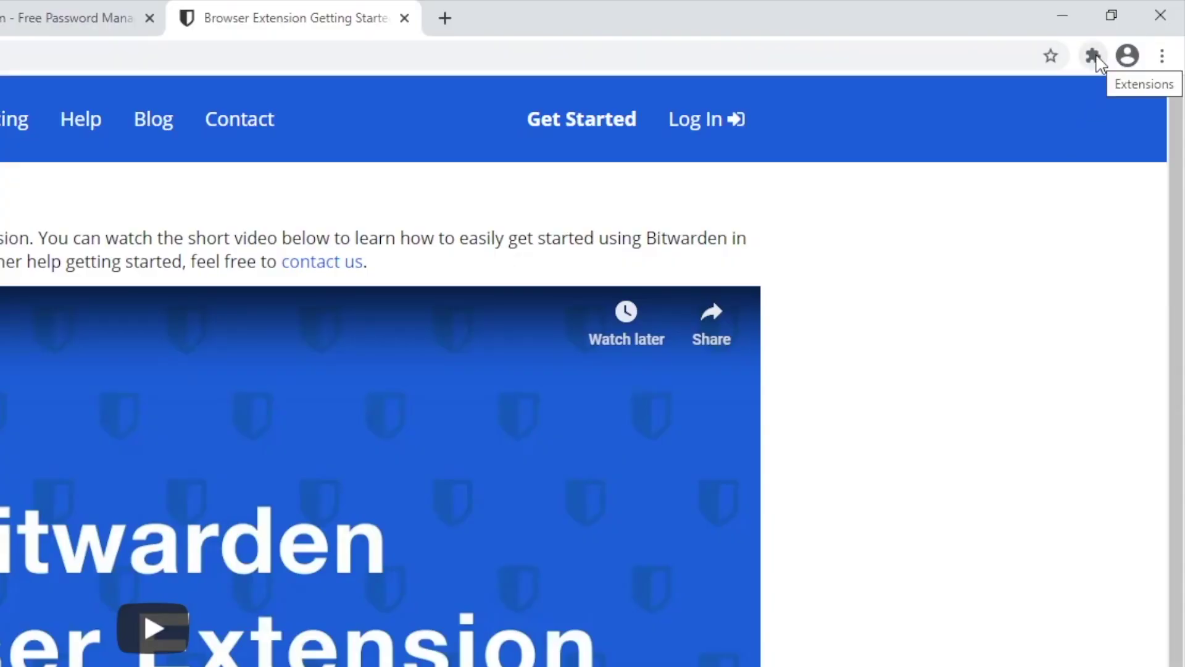
click(1093, 57)
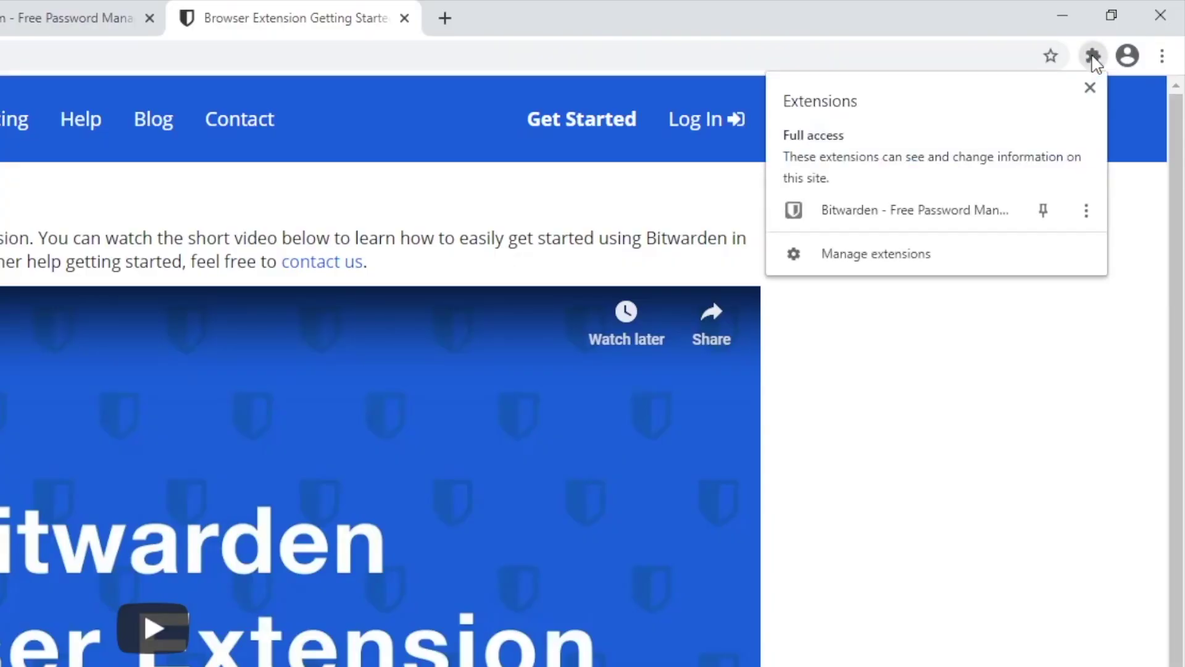
click(1048, 217)
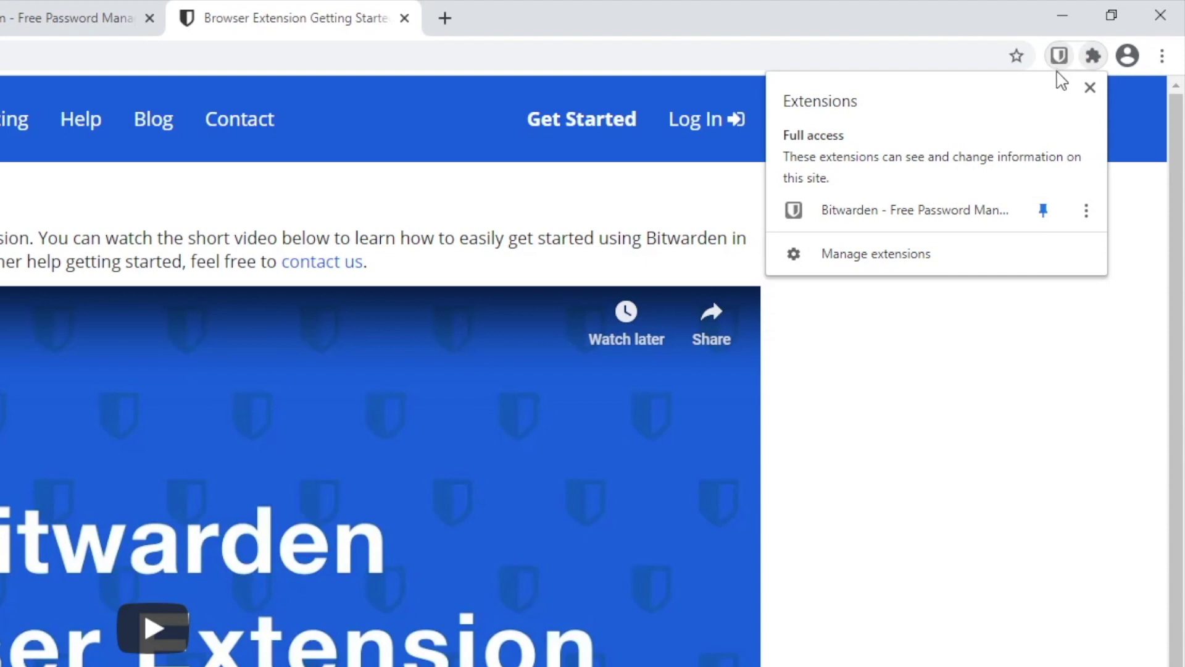
click(1091, 87)
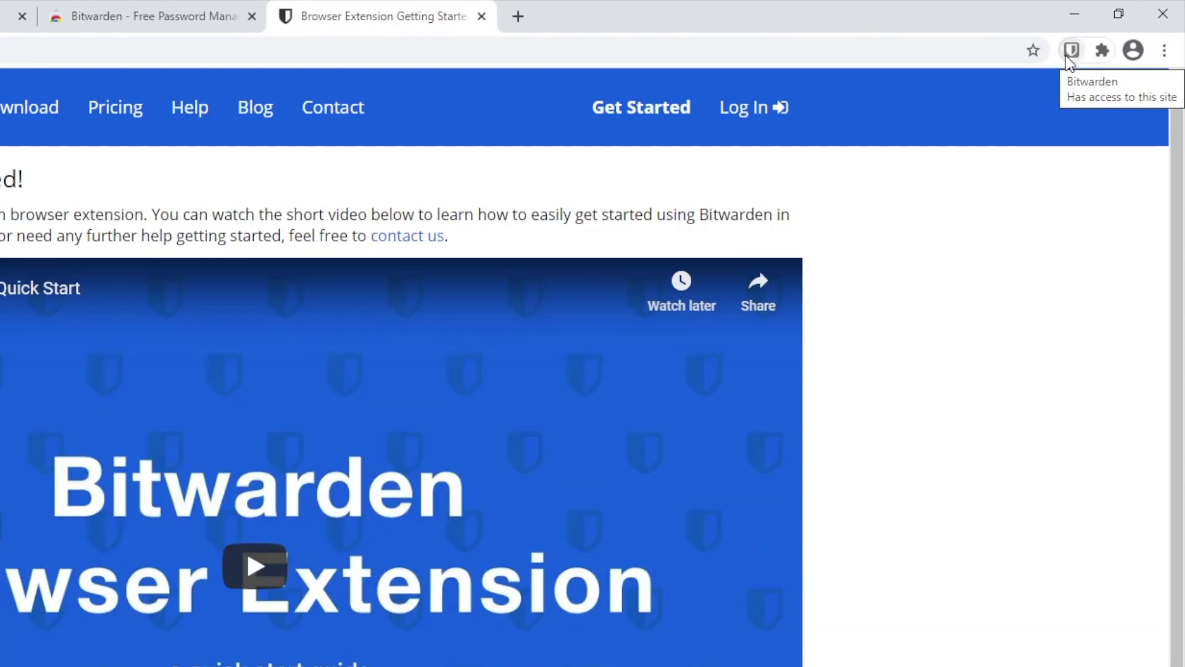
click(1071, 51)
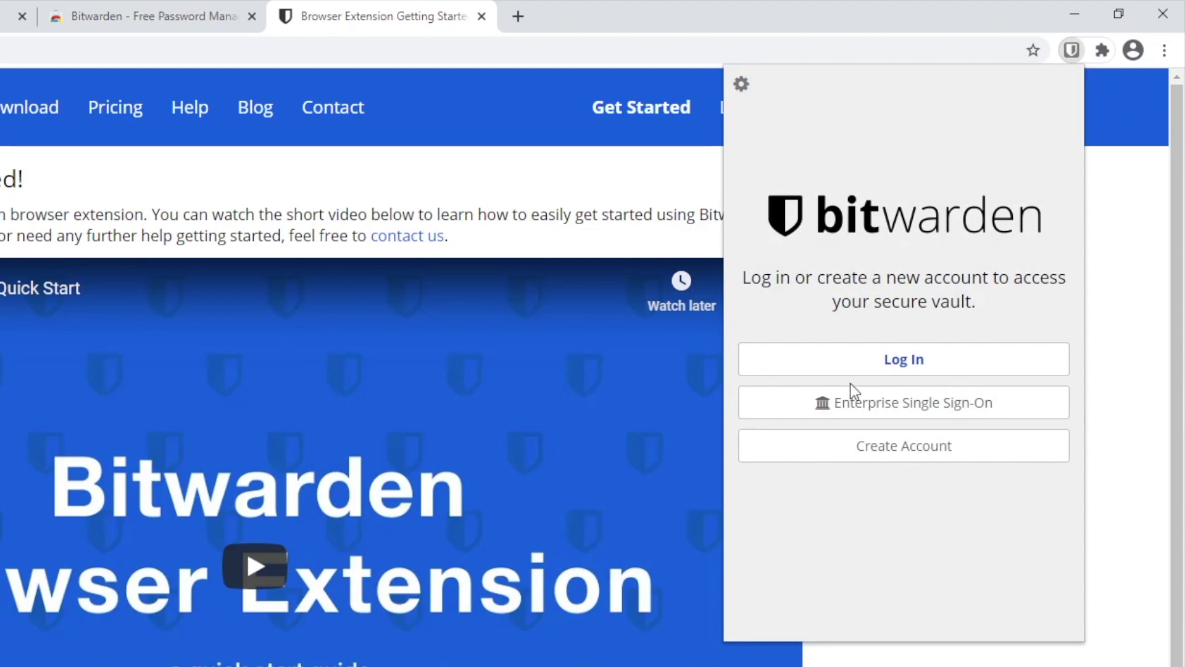
Step: Sign in to the Bitwarden extension with the account e-mail and master password, checking the password first
click(886, 361)
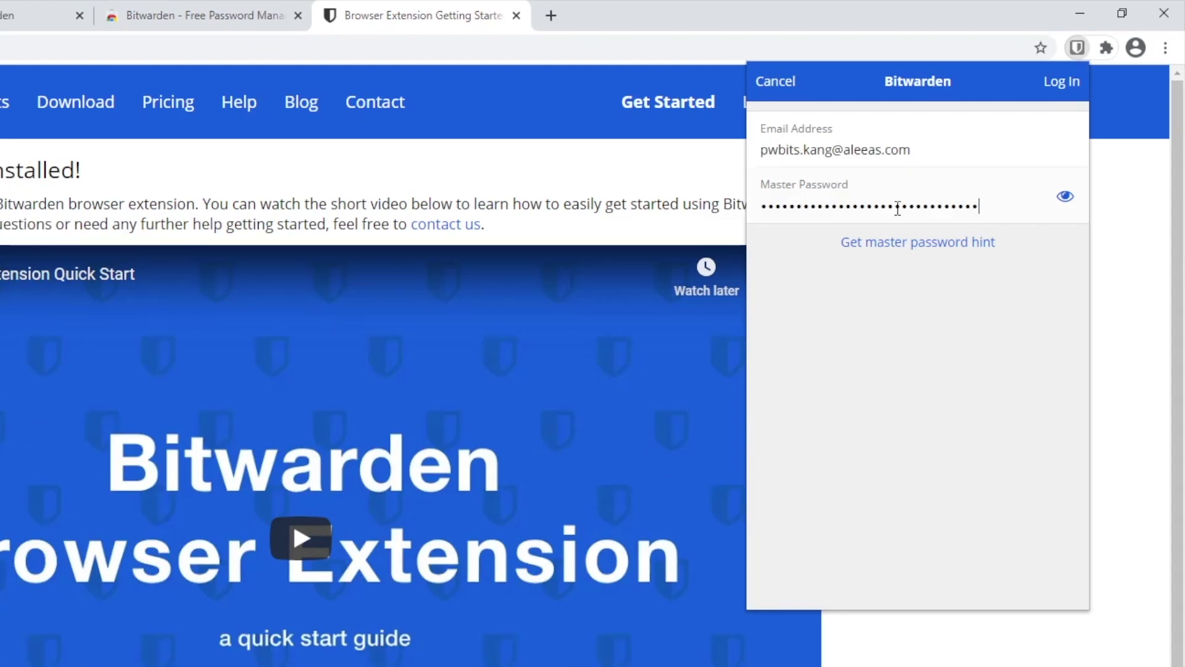
click(1063, 206)
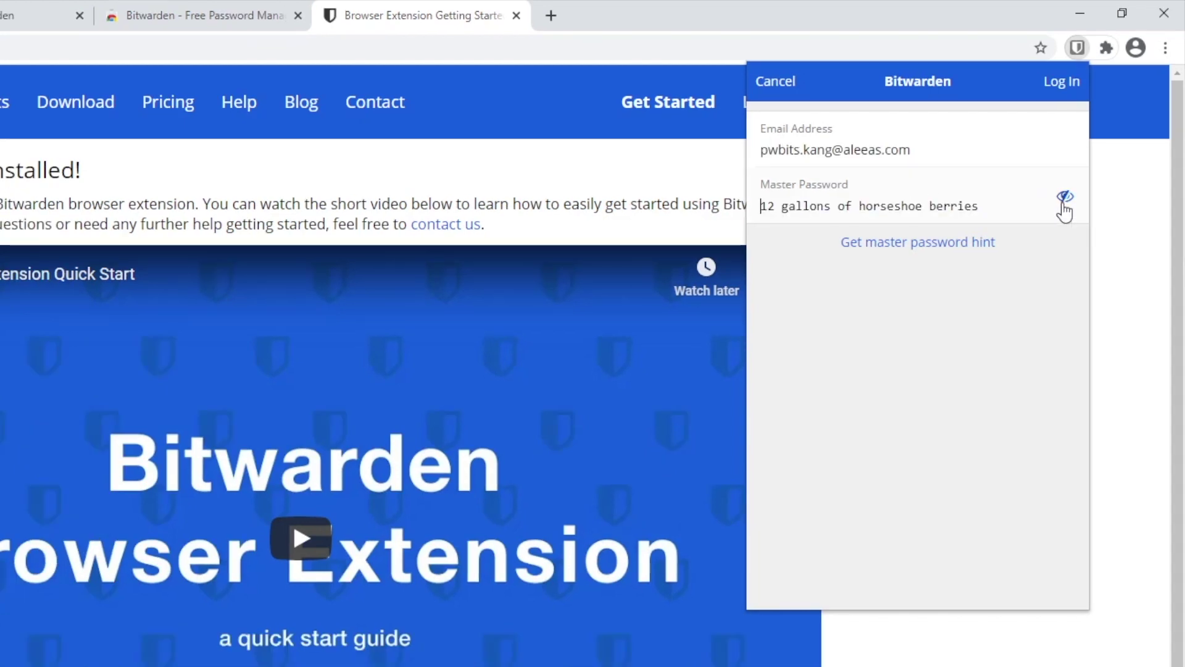
click(1064, 207)
click(1064, 207)
click(1058, 93)
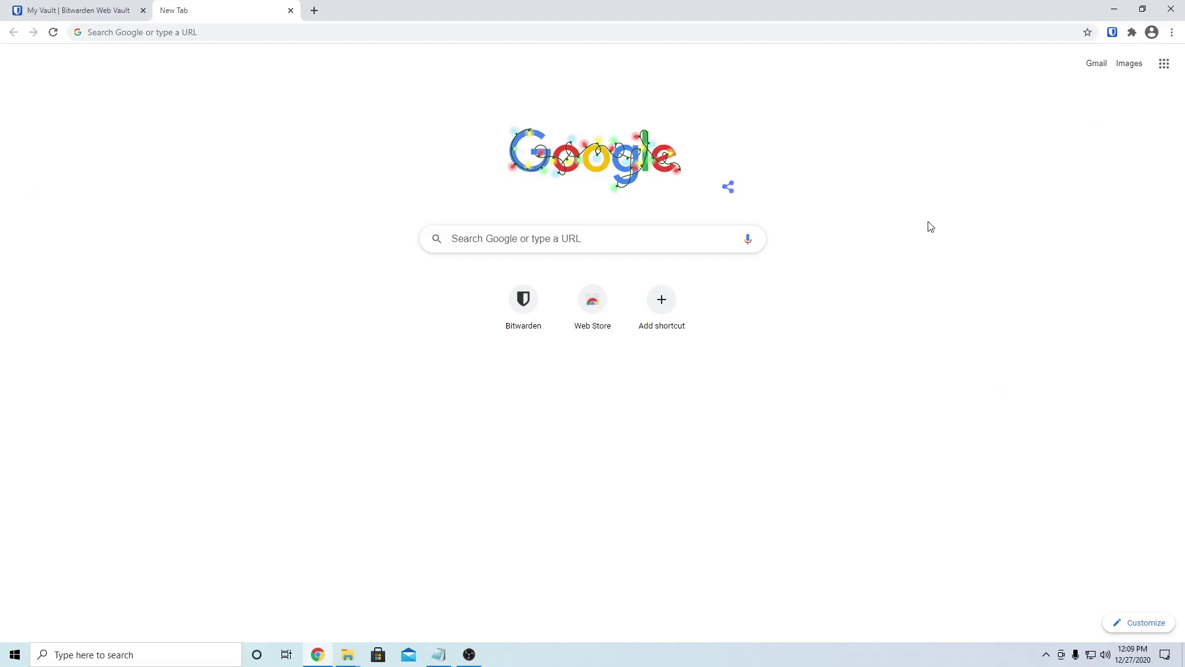
Step: Start a new vault item of type Identity, discarding an accidental new login item
click(1112, 33)
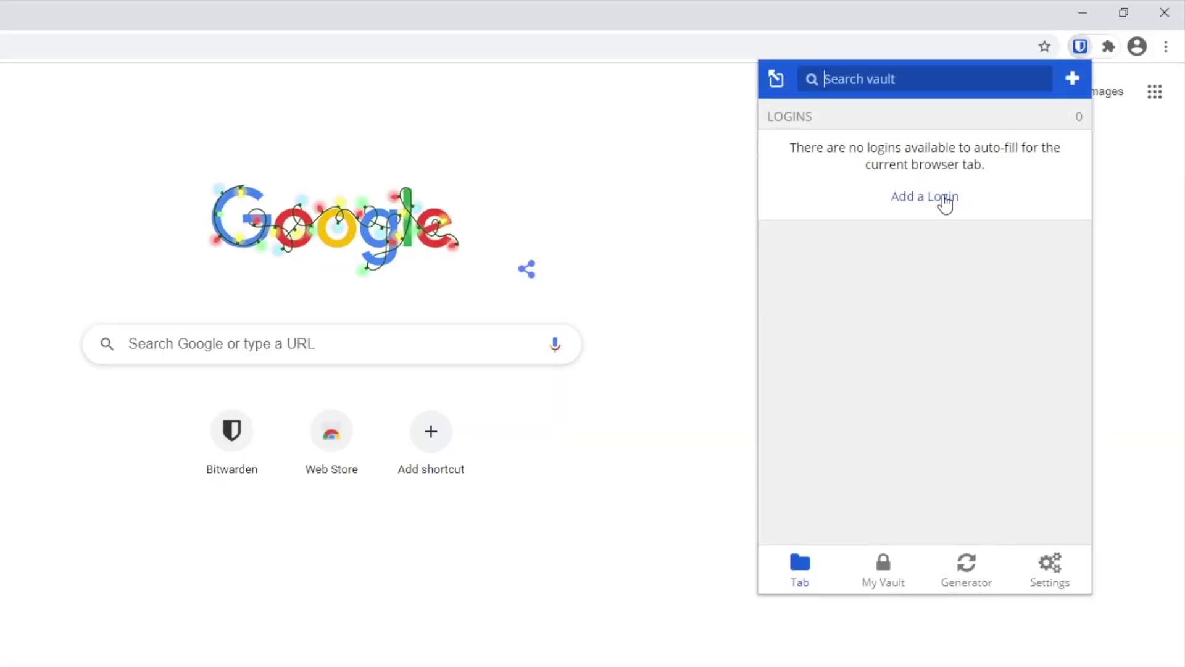
click(944, 198)
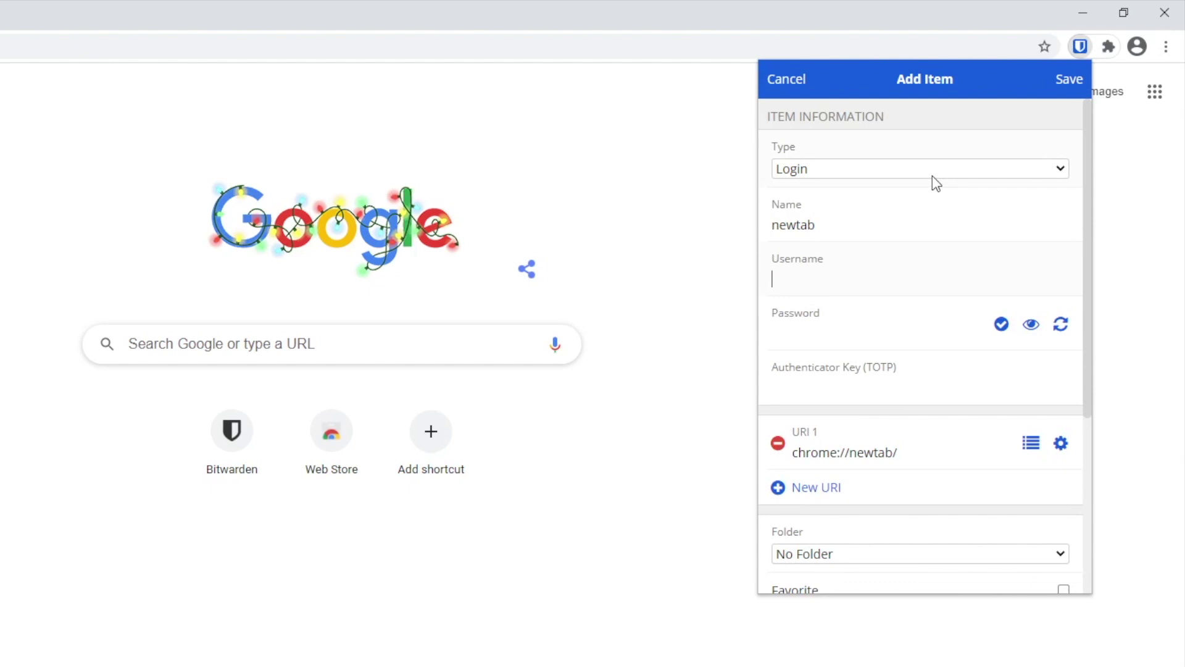
click(787, 83)
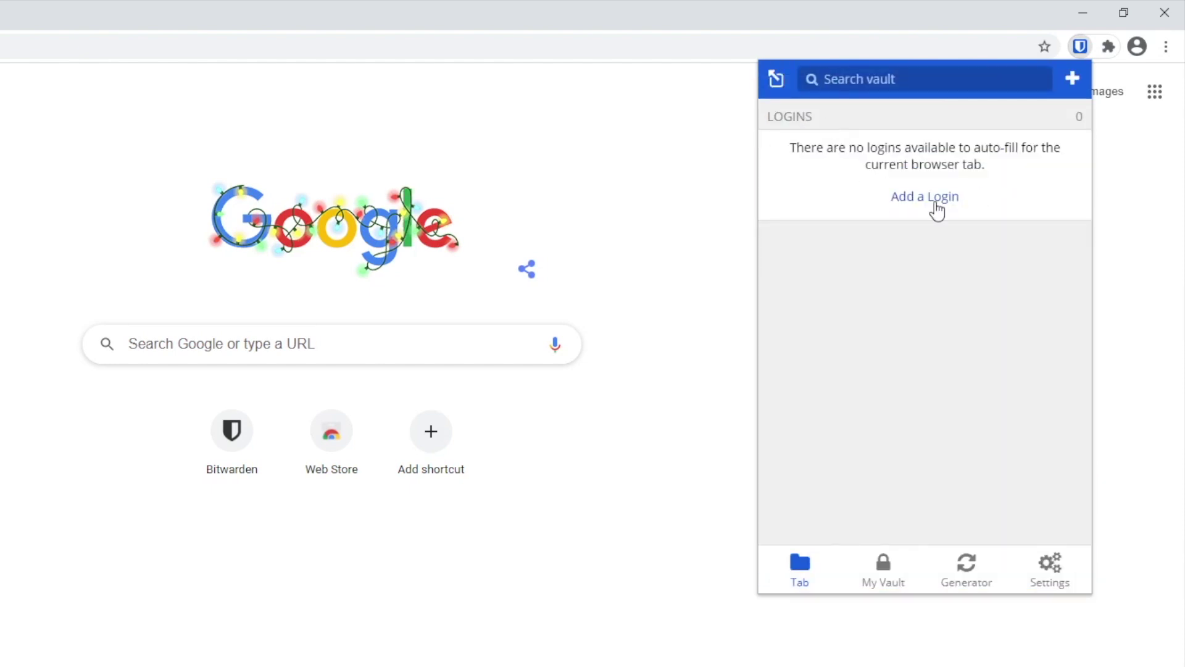
click(1073, 82)
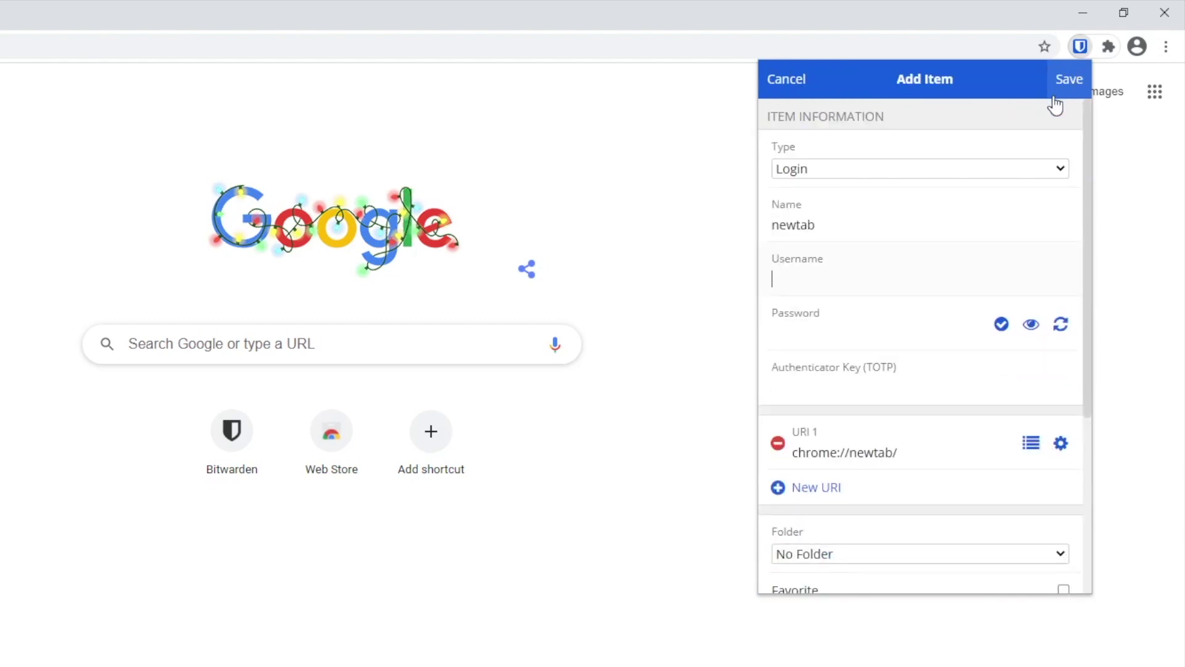
click(812, 175)
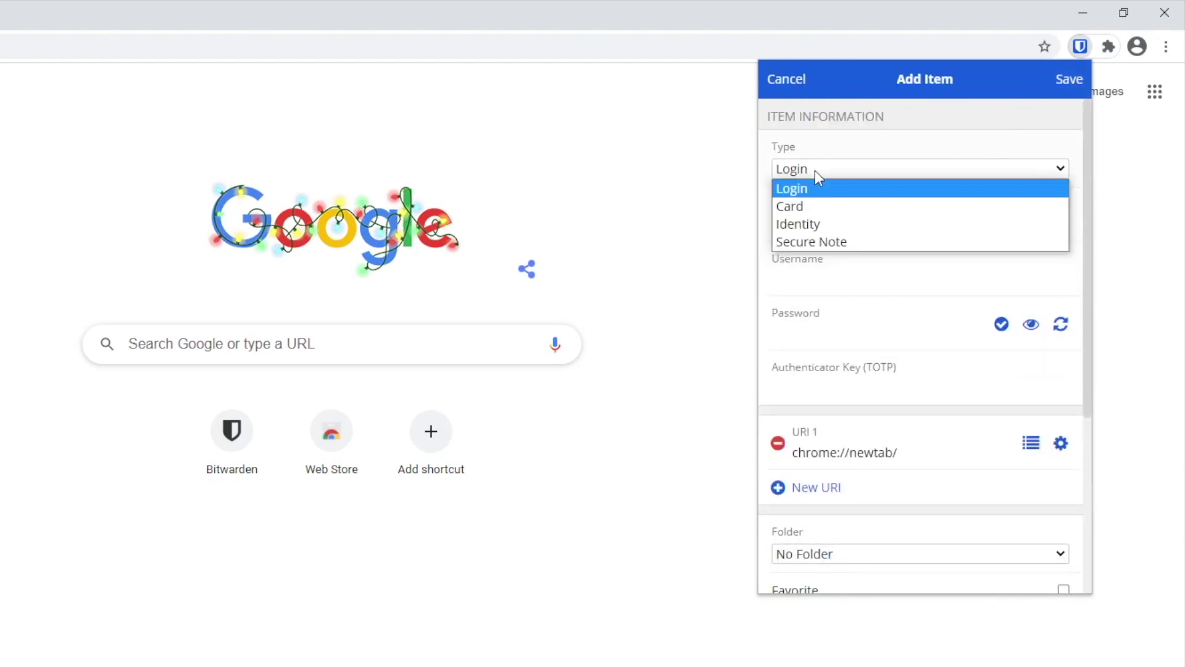
click(825, 220)
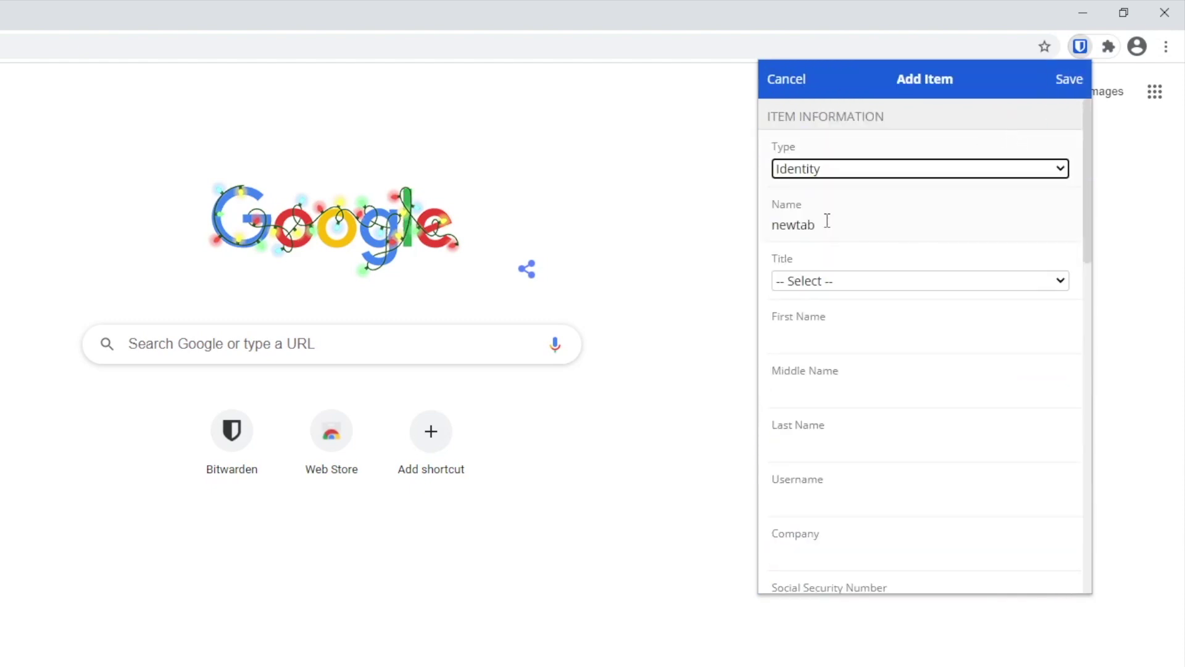
Step: Name the identity item and set title Mr with the person's first, middle and last names
double_click(863, 229)
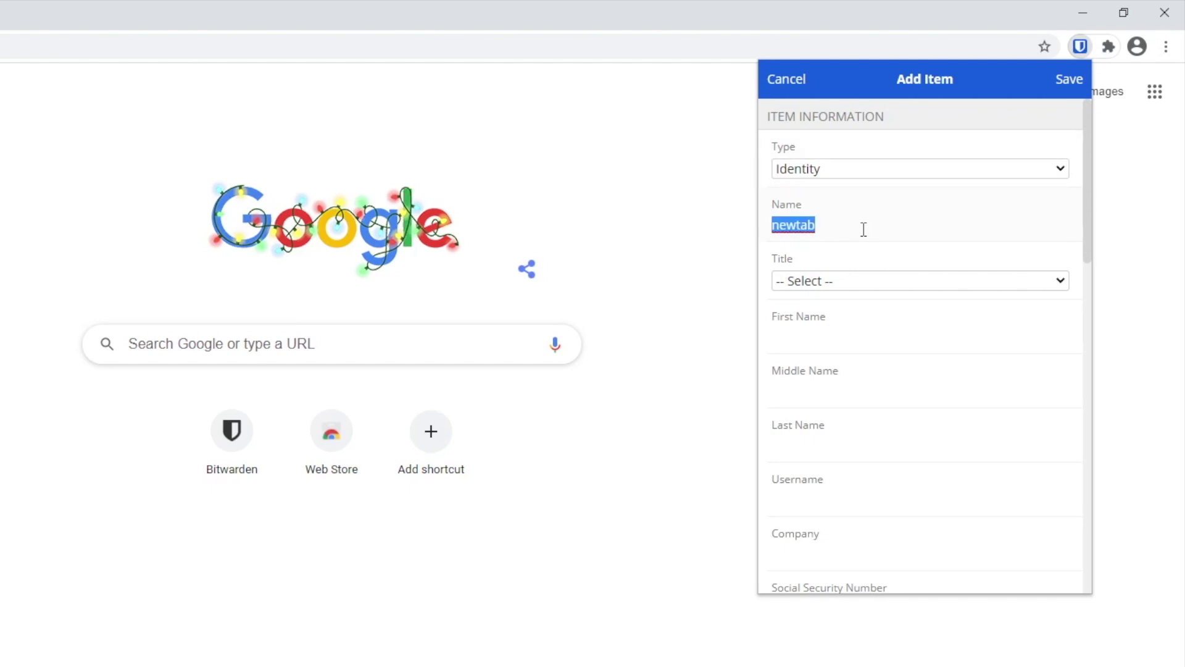
key(BackSpace)
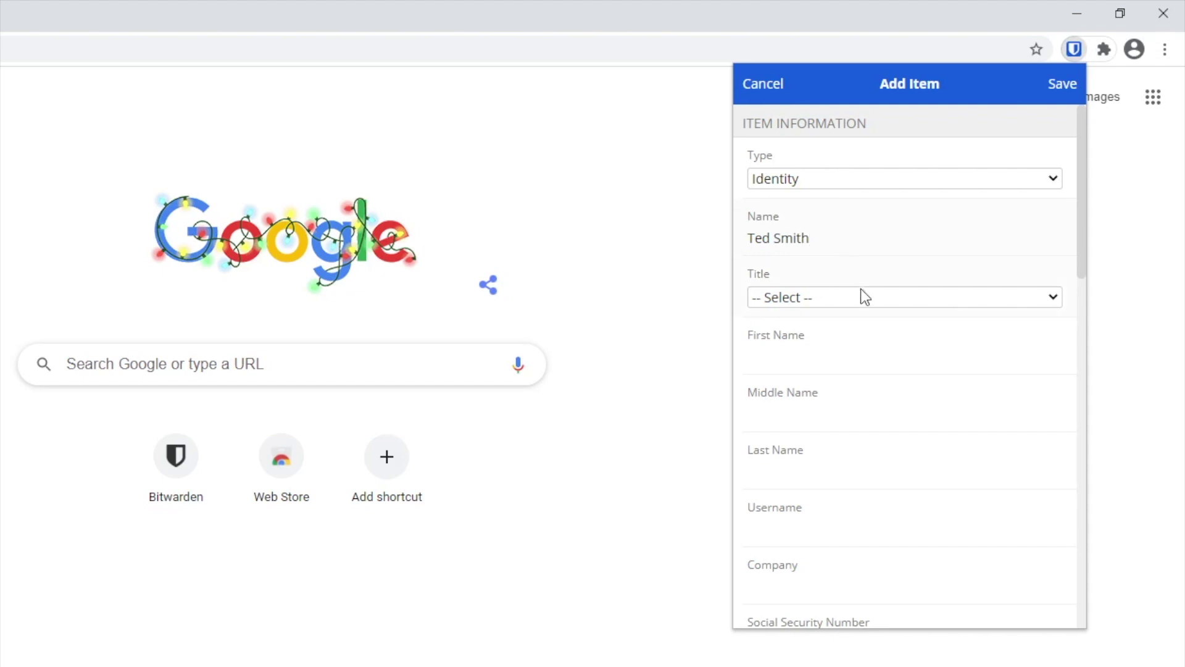
click(867, 298)
click(805, 339)
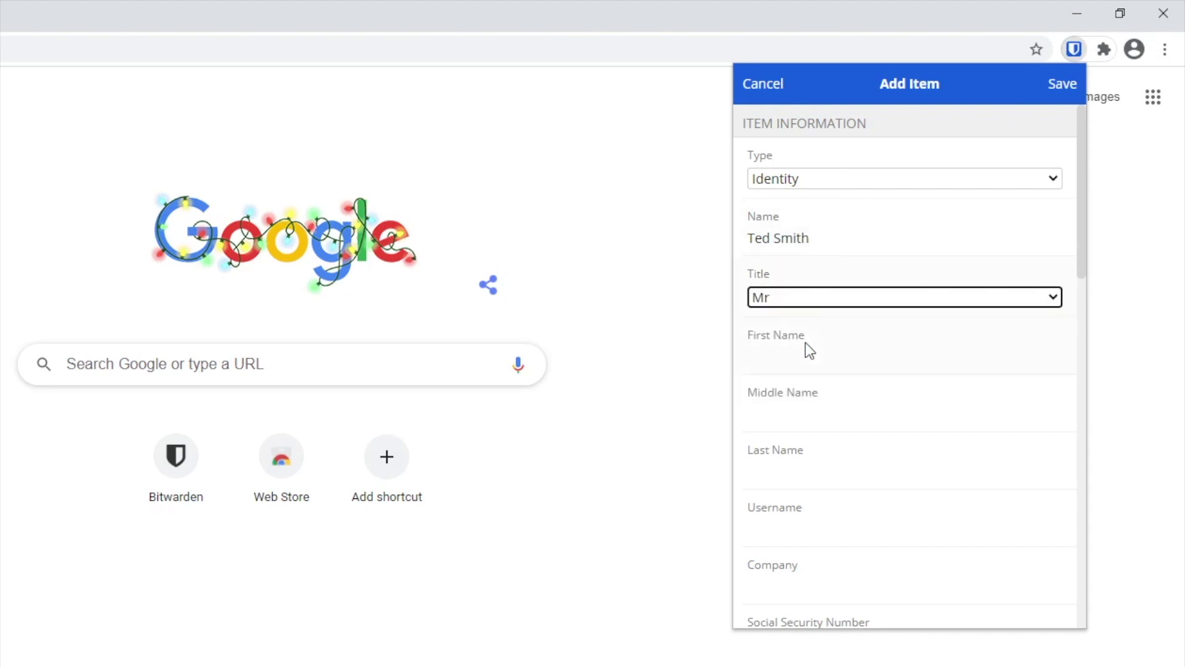
click(814, 362)
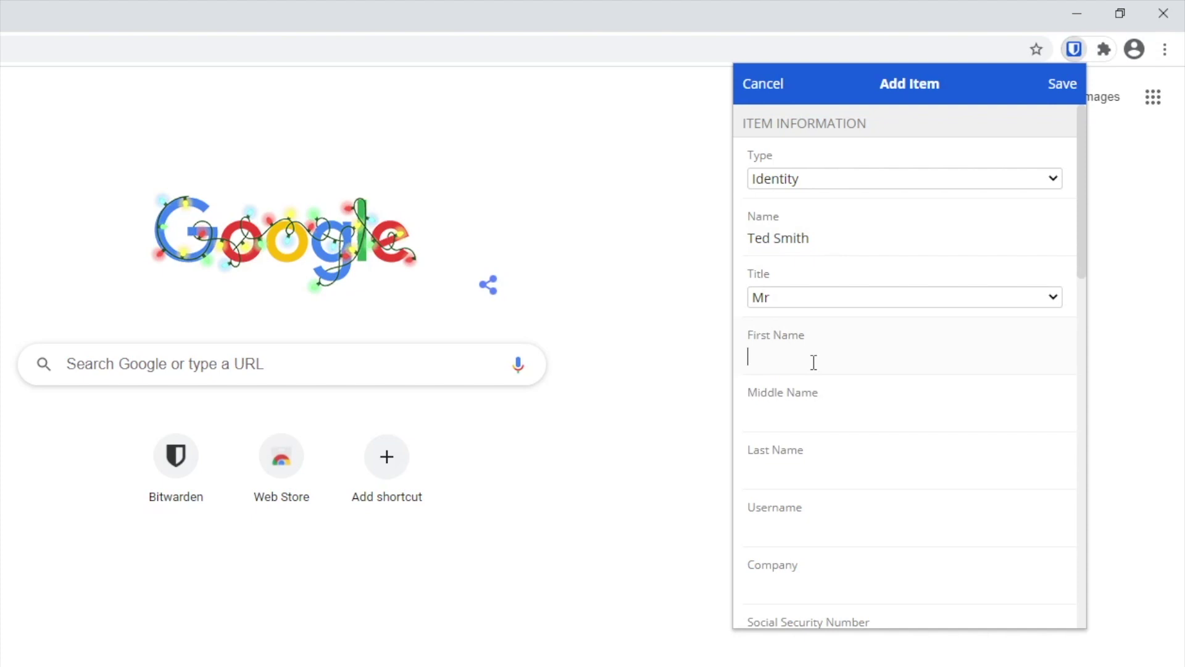
key(Tab)
key(Tab)
Step: Fill in the identity's username, pasted e-mail and first address line, then save it
click(832, 522)
text(MrTed)
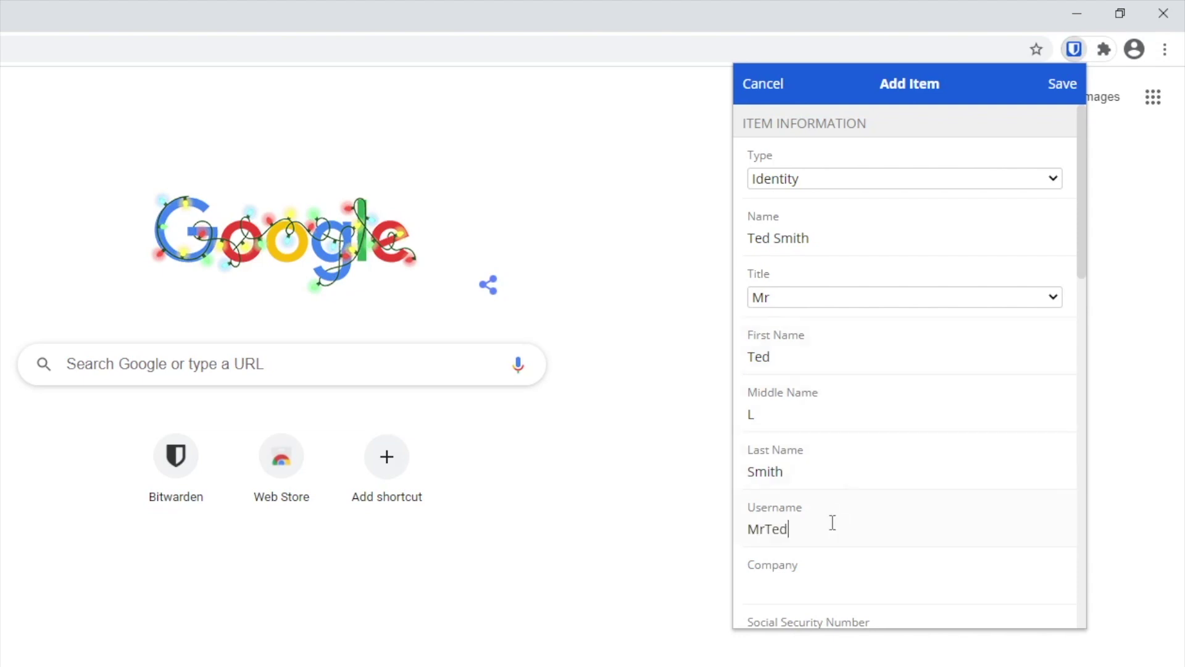
text(Mith)
scroll(840, 582, down, 2)
scroll(839, 586, down, 2)
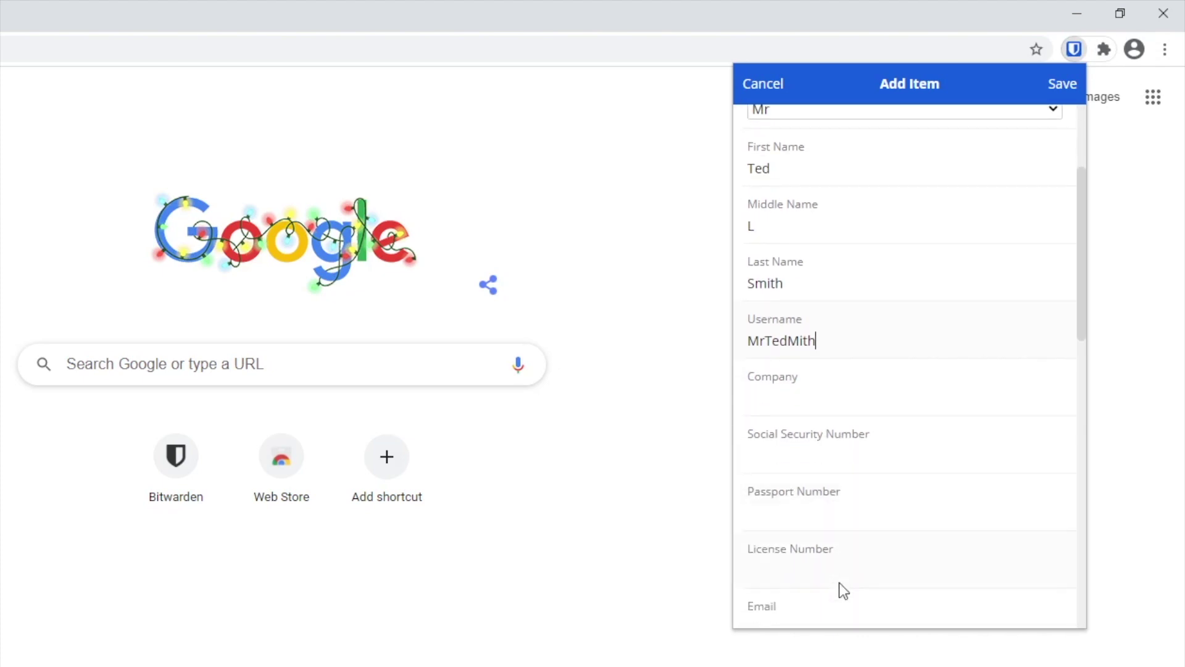
scroll(833, 577, down, 2)
click(811, 537)
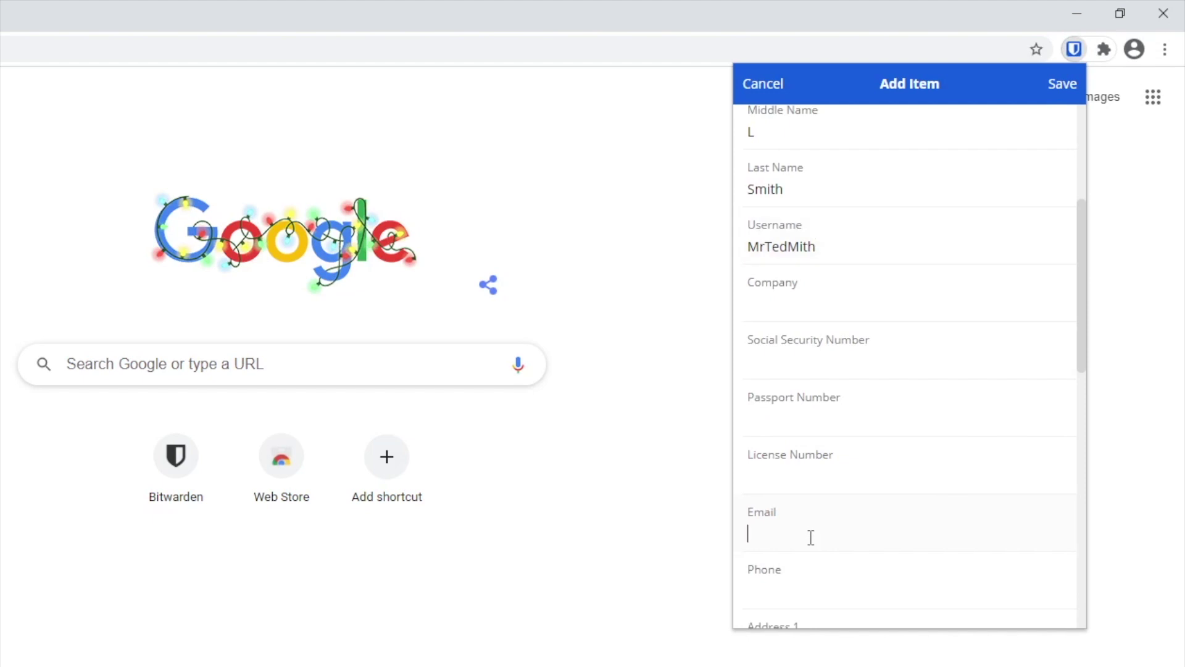
key(ctrl+v)
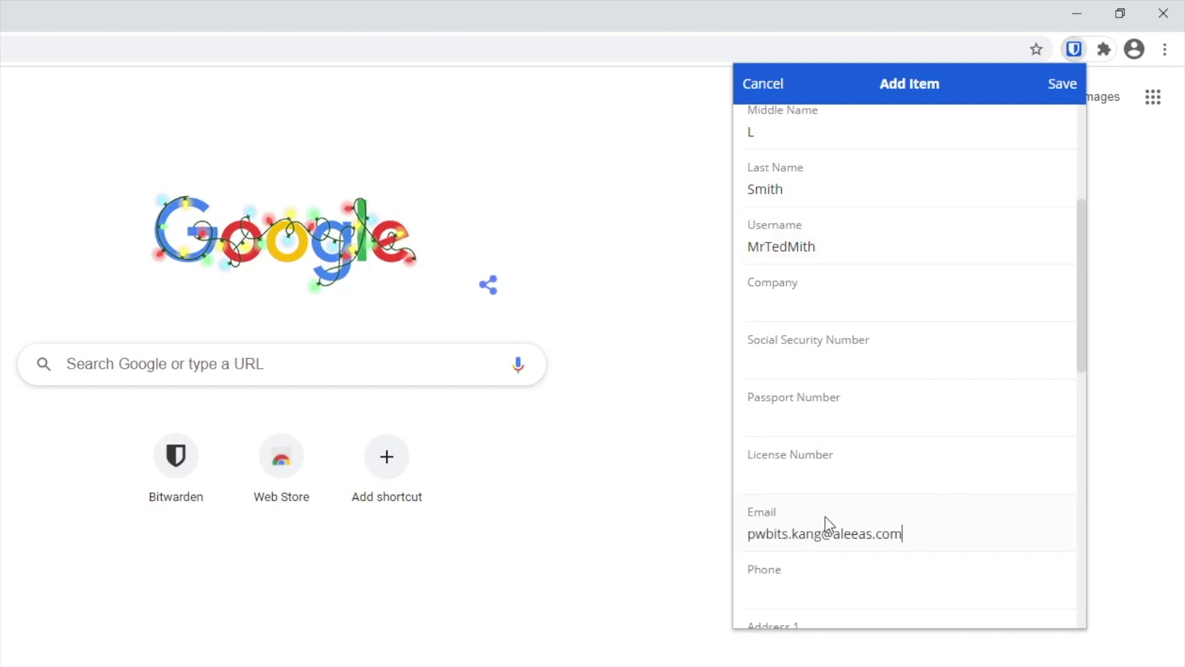
scroll(850, 483, down, 2)
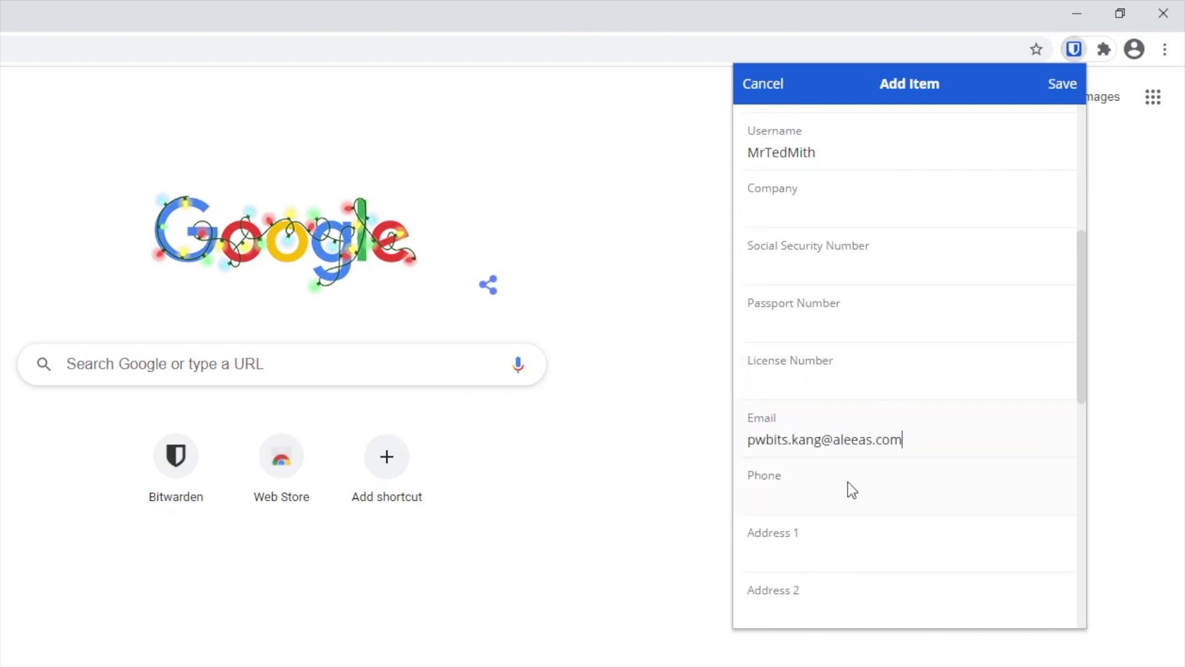
scroll(847, 483, down, 2)
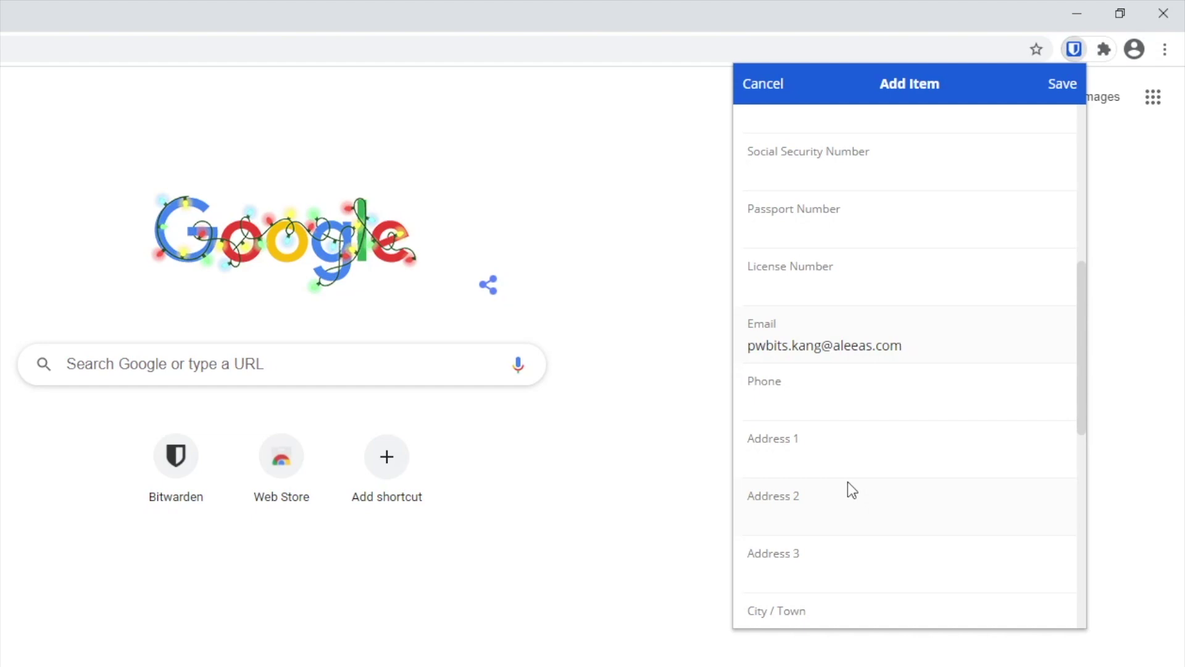
click(783, 462)
text(12345 place stree)
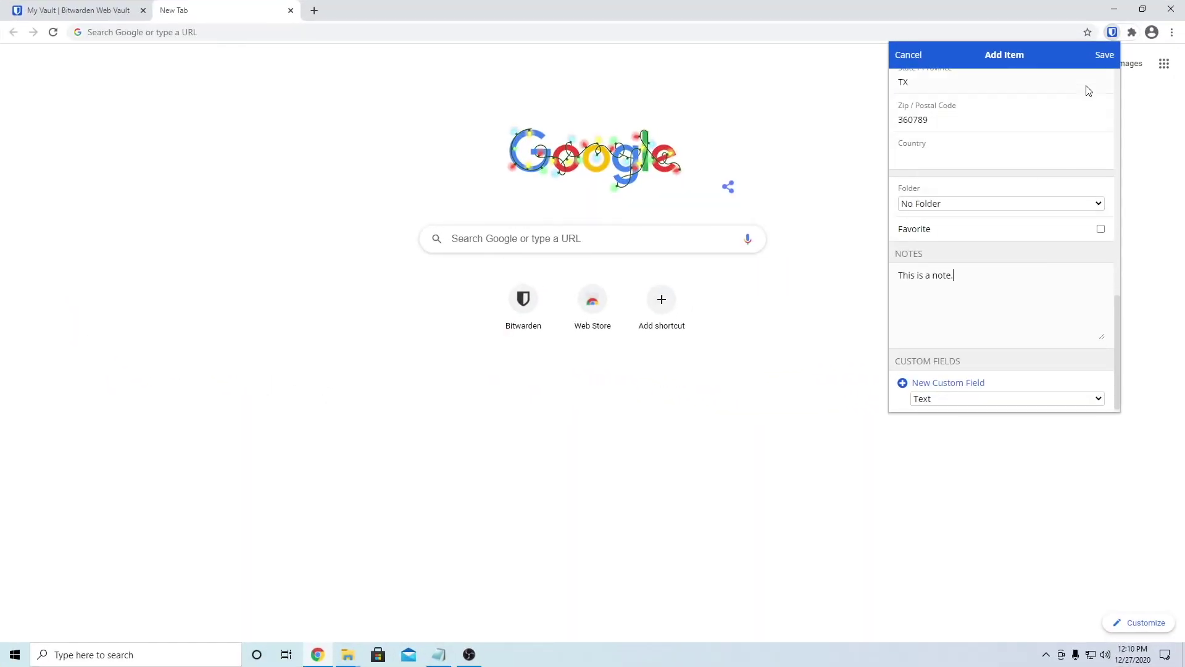
click(1103, 58)
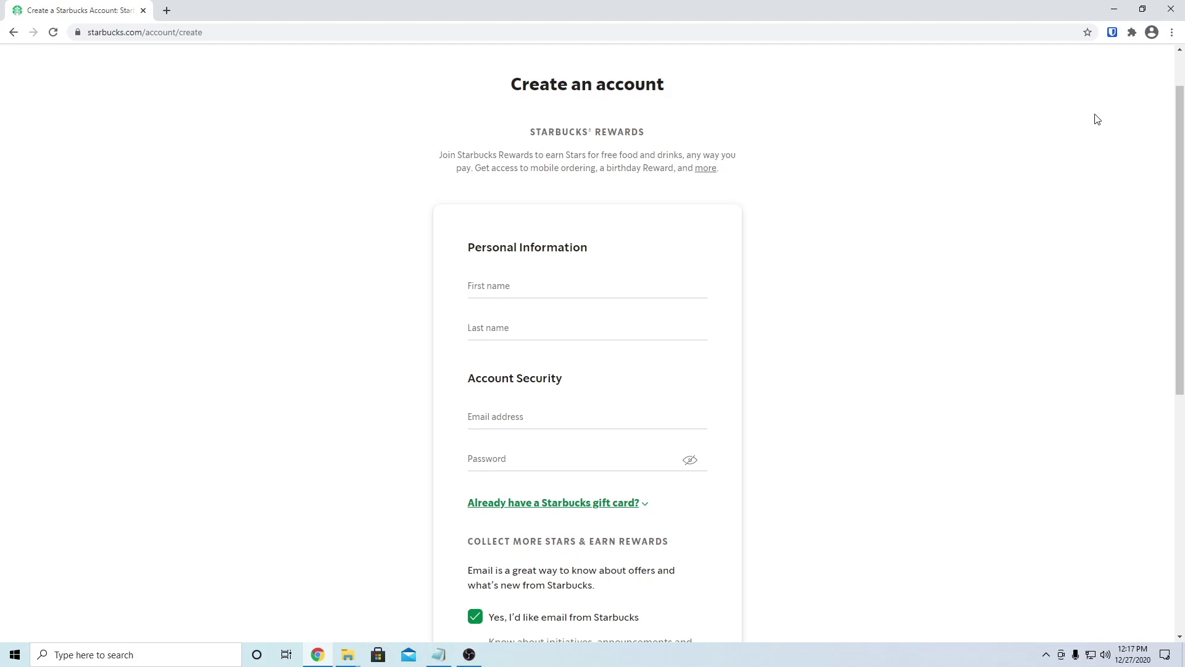
Step: Open the Bitwarden vault popup over the Starbucks create-account page
click(1113, 33)
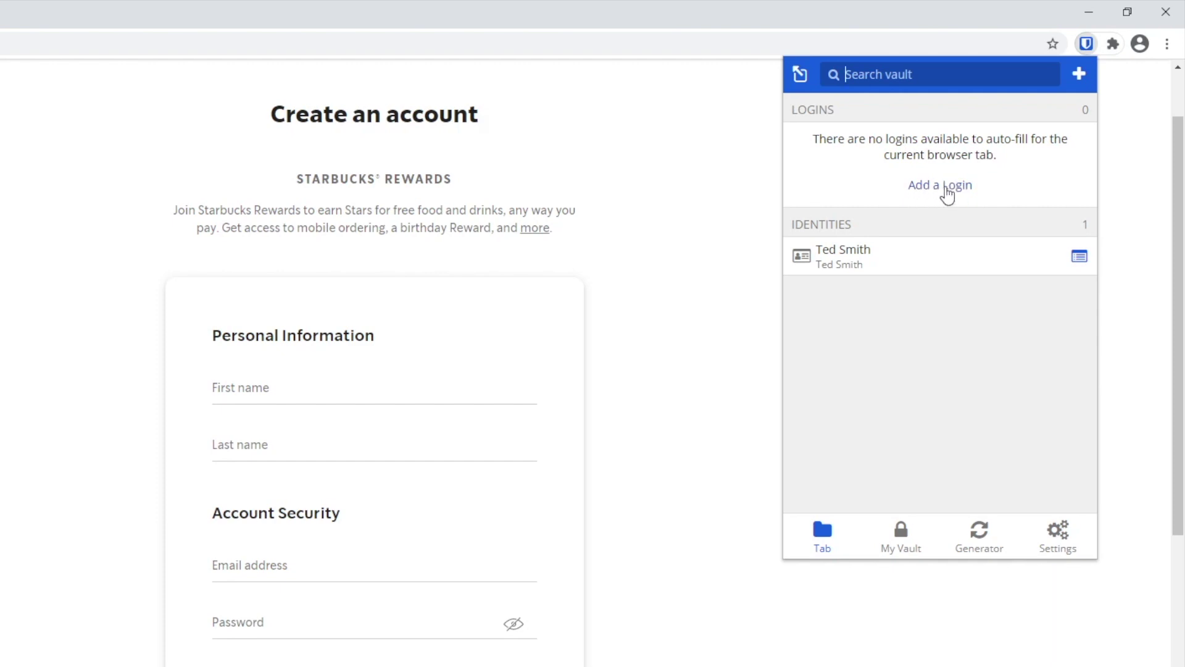
Step: Start a new login with the account e-mail pasted as username, leaving the password empty
click(1079, 74)
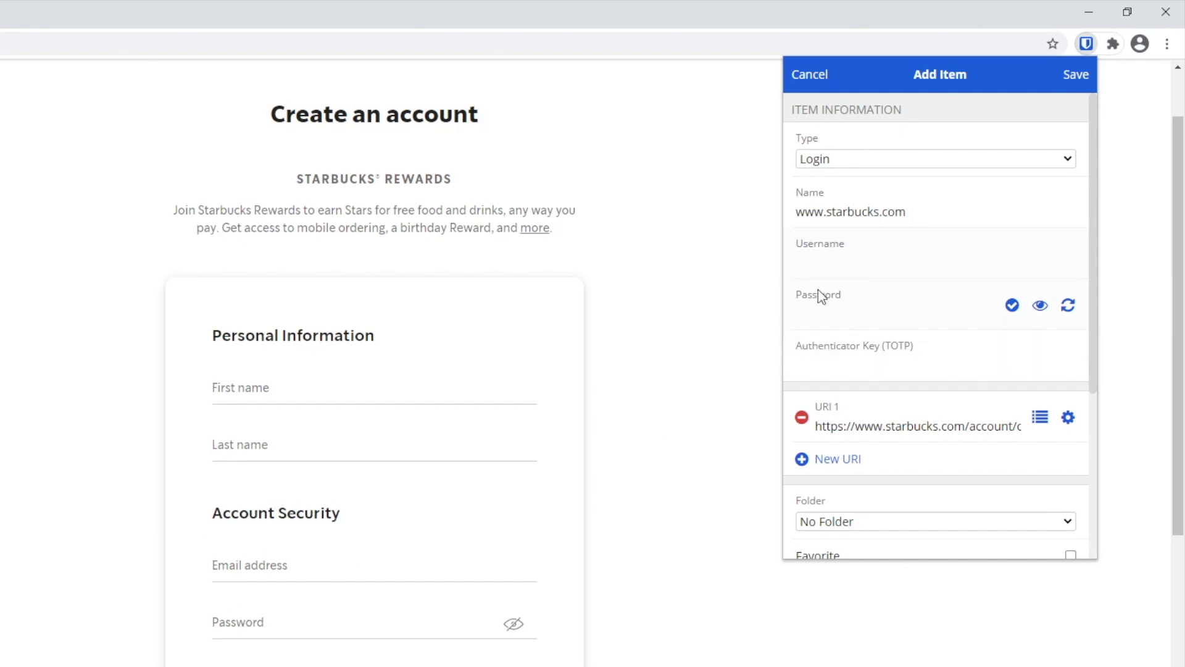
key(ctrl+v)
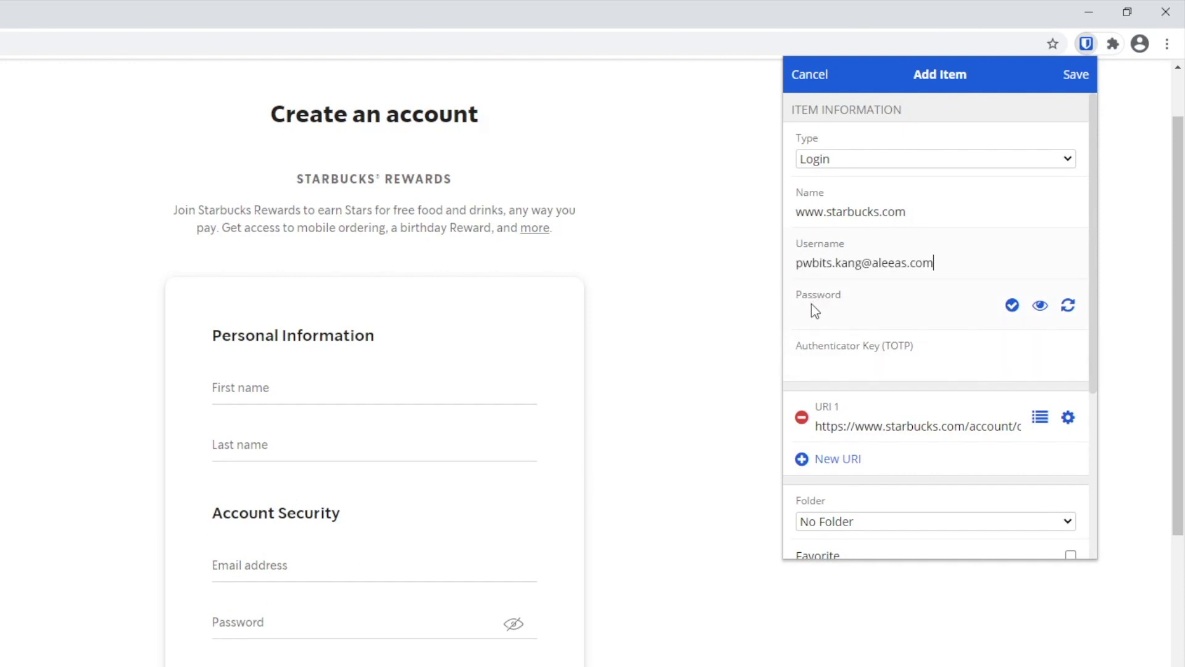
click(825, 316)
key(ctrl+v)
key(BackSpace)
key(BackSpace)
key(BackSpace)
key(BackSpace)
key(BackSpace)
key(BackSpace)
key(BackSpace)
key(BackSpace)
key(BackSpace)
key(BackSpace)
Step: In the password generator, regenerate twice and try Passphrase before returning to the Password type
click(1069, 307)
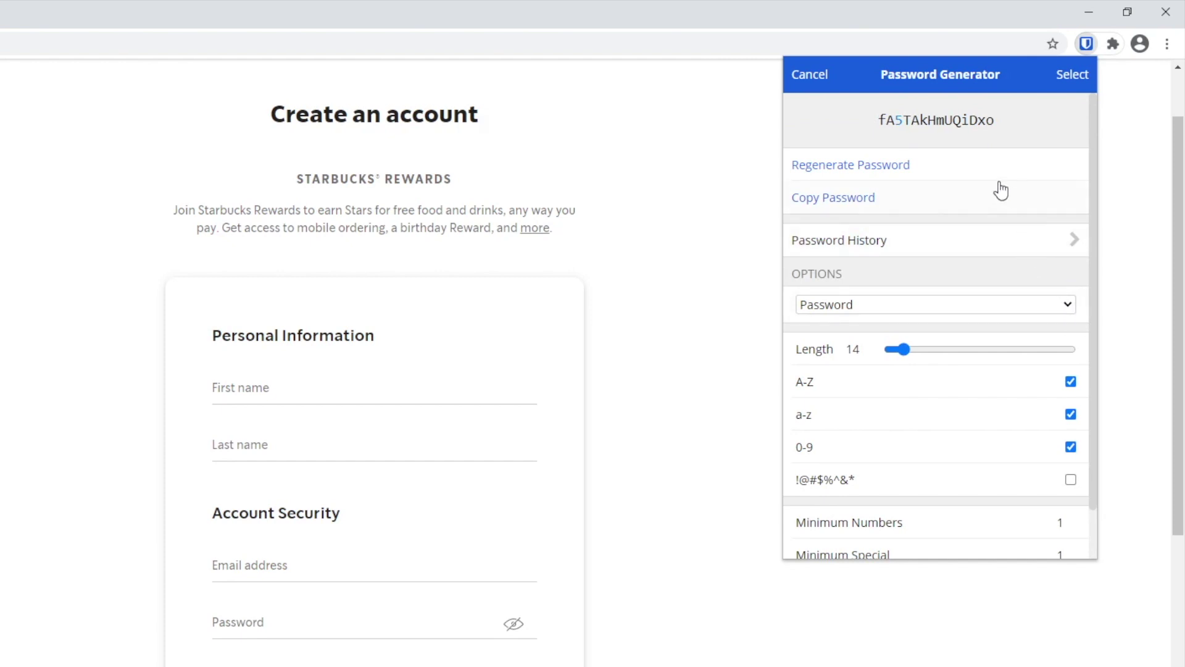
click(903, 176)
click(904, 176)
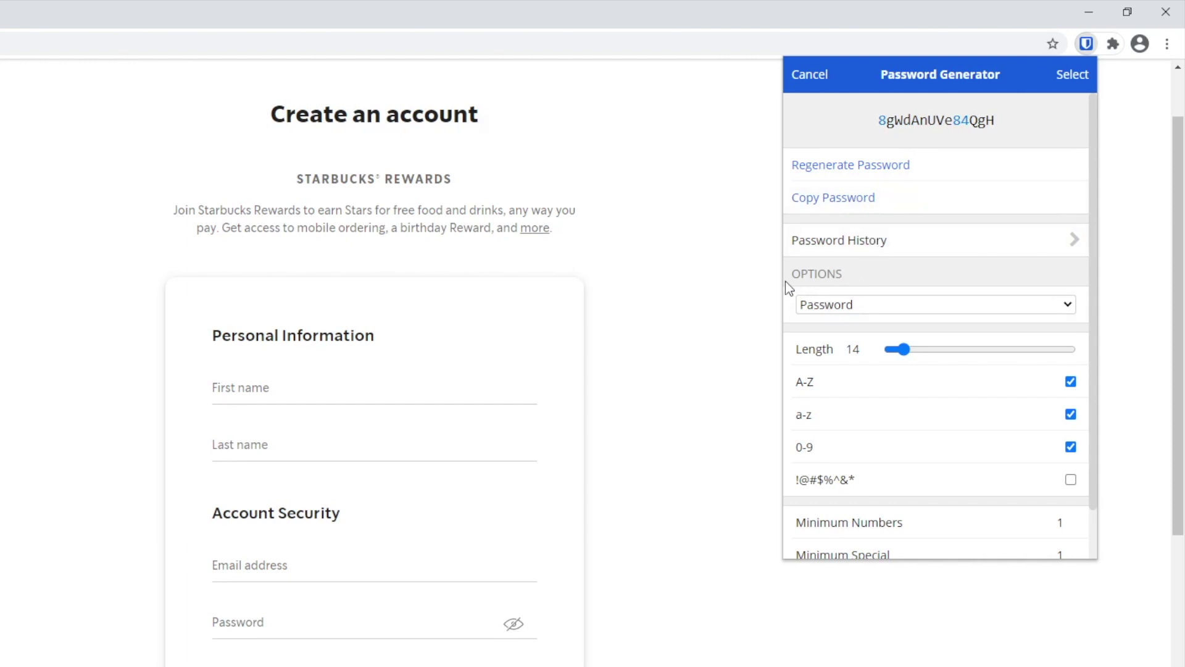
click(823, 309)
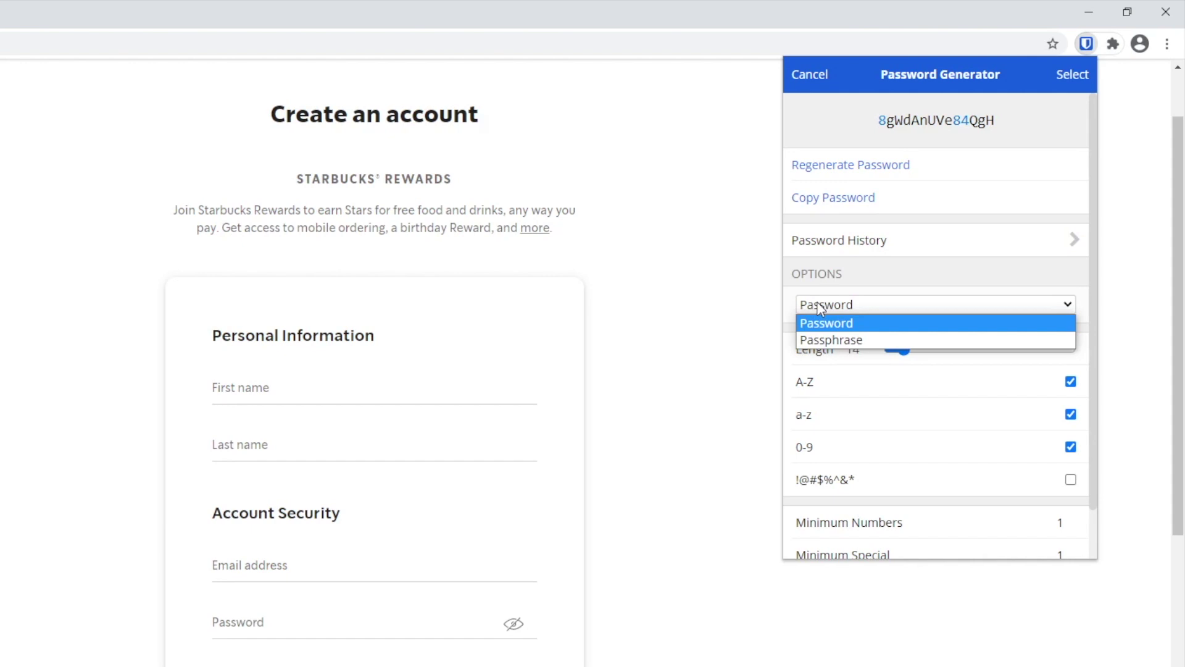
click(824, 341)
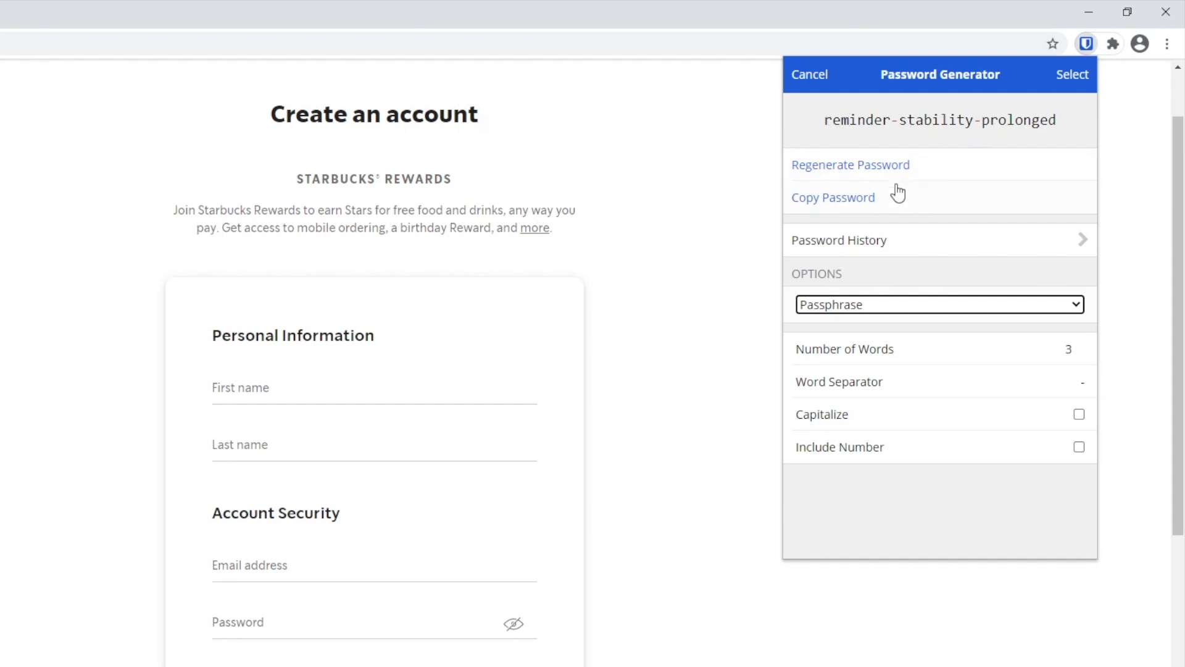
click(845, 305)
click(839, 318)
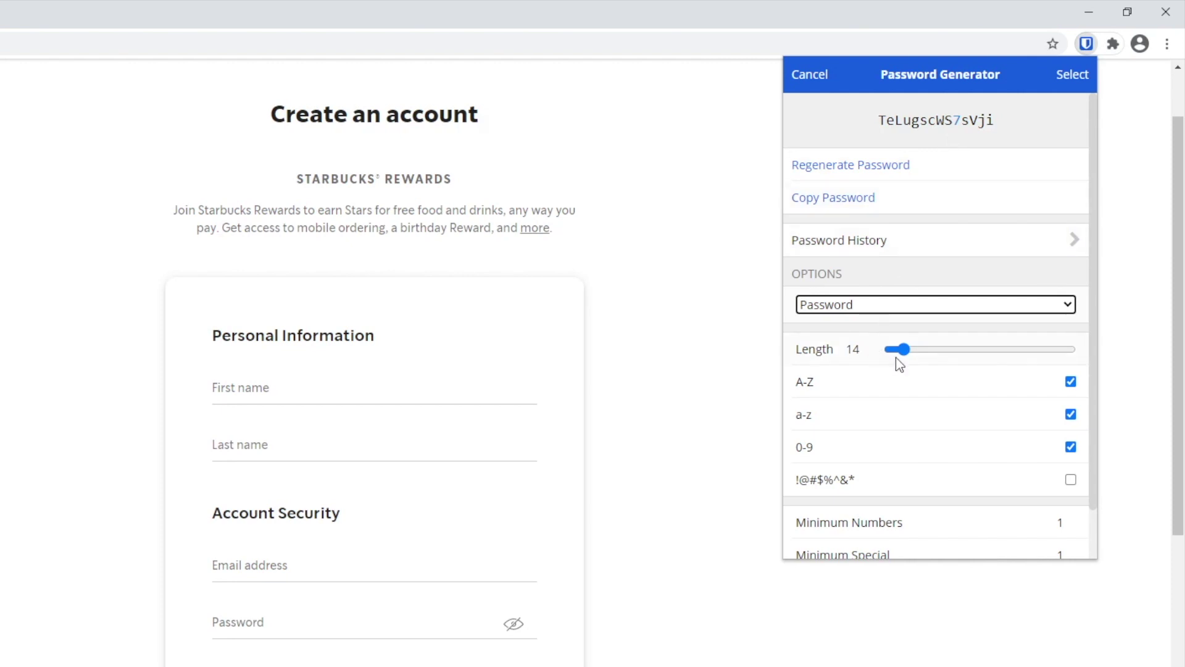
Step: Set the password length to 12, keeping uppercase, lowercase and digits on and special characters off
drag(904, 350, 905, 383)
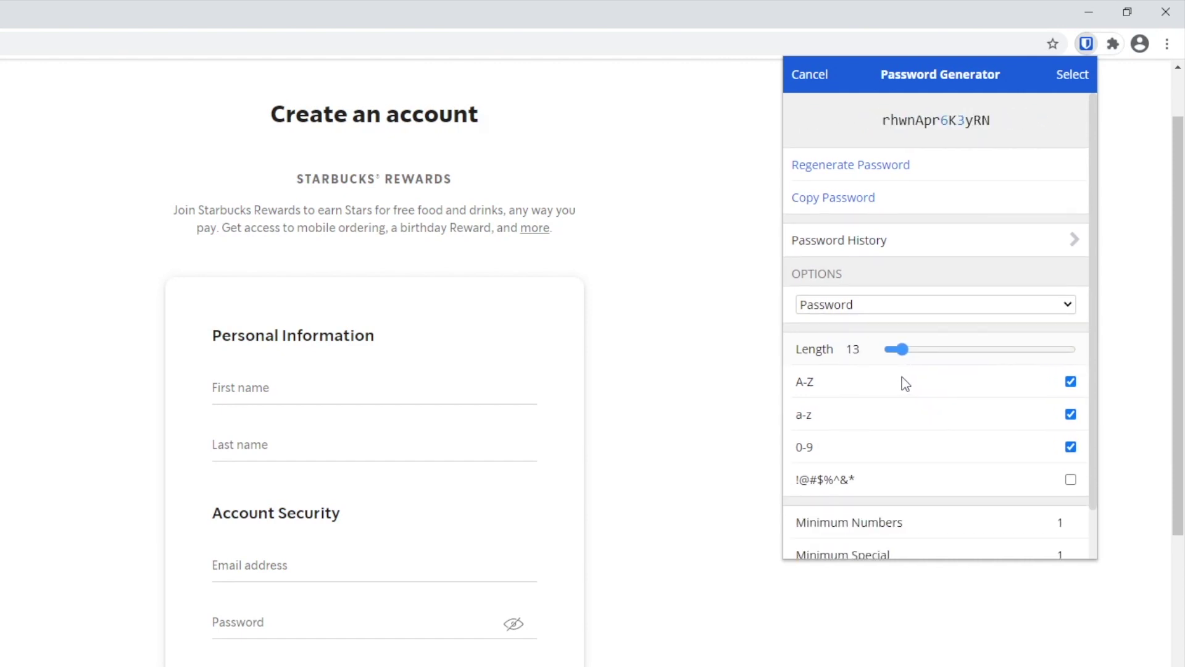
click(877, 353)
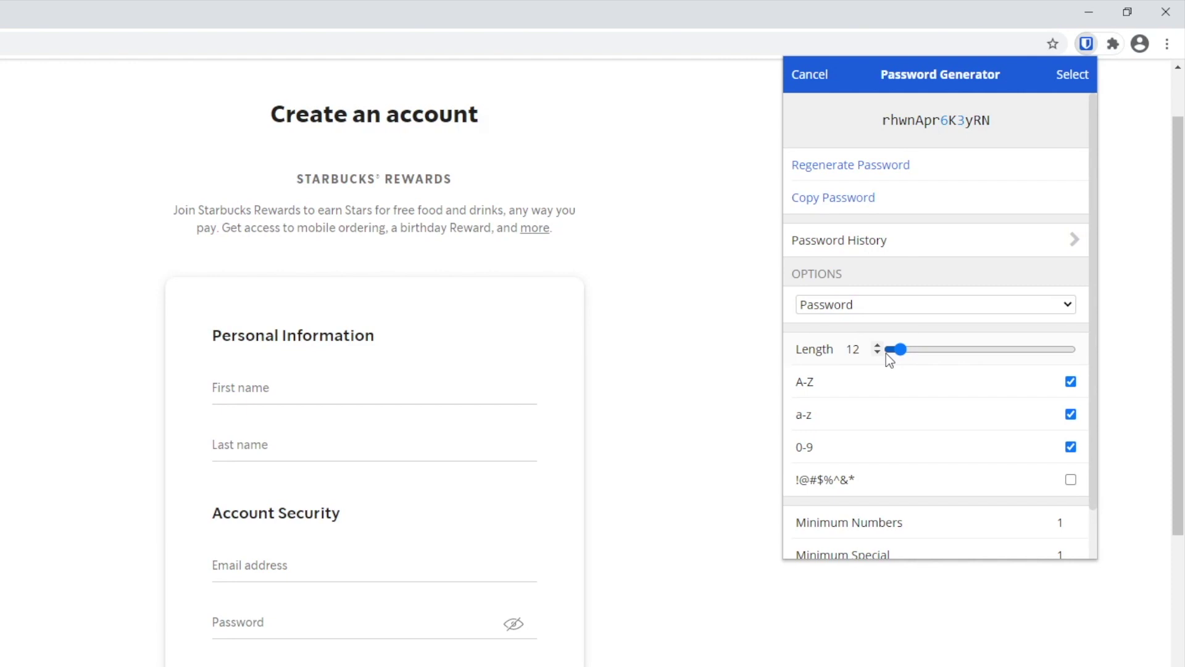
click(1071, 382)
click(1071, 382)
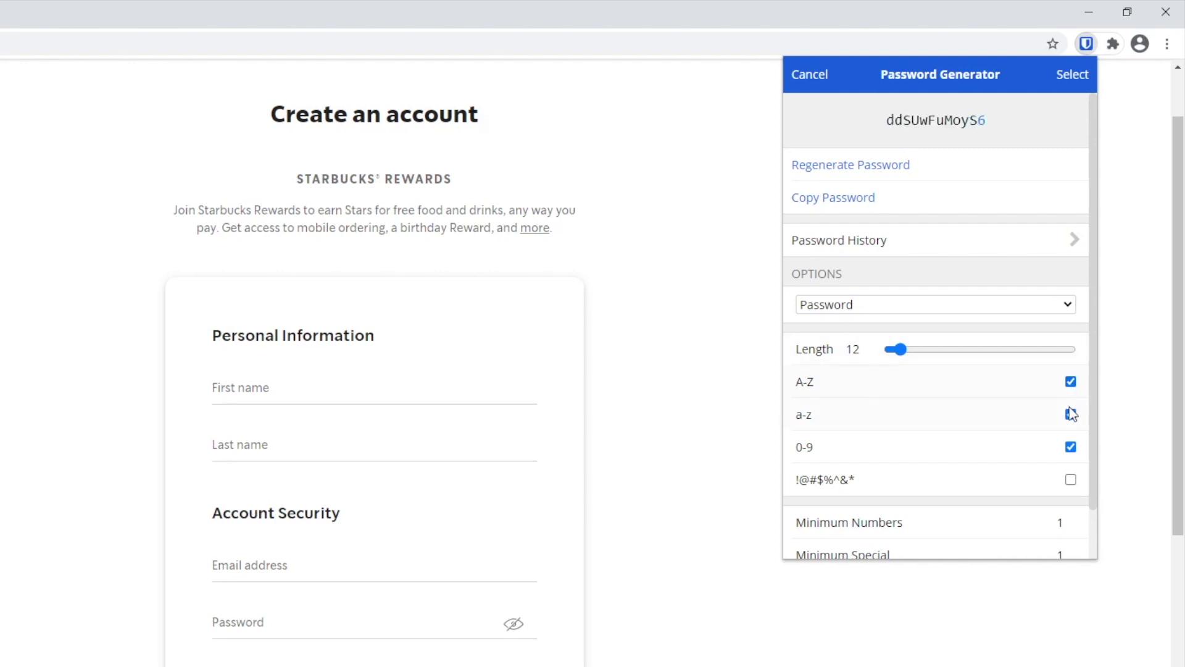
click(1071, 414)
click(1071, 414)
click(1071, 446)
click(1071, 447)
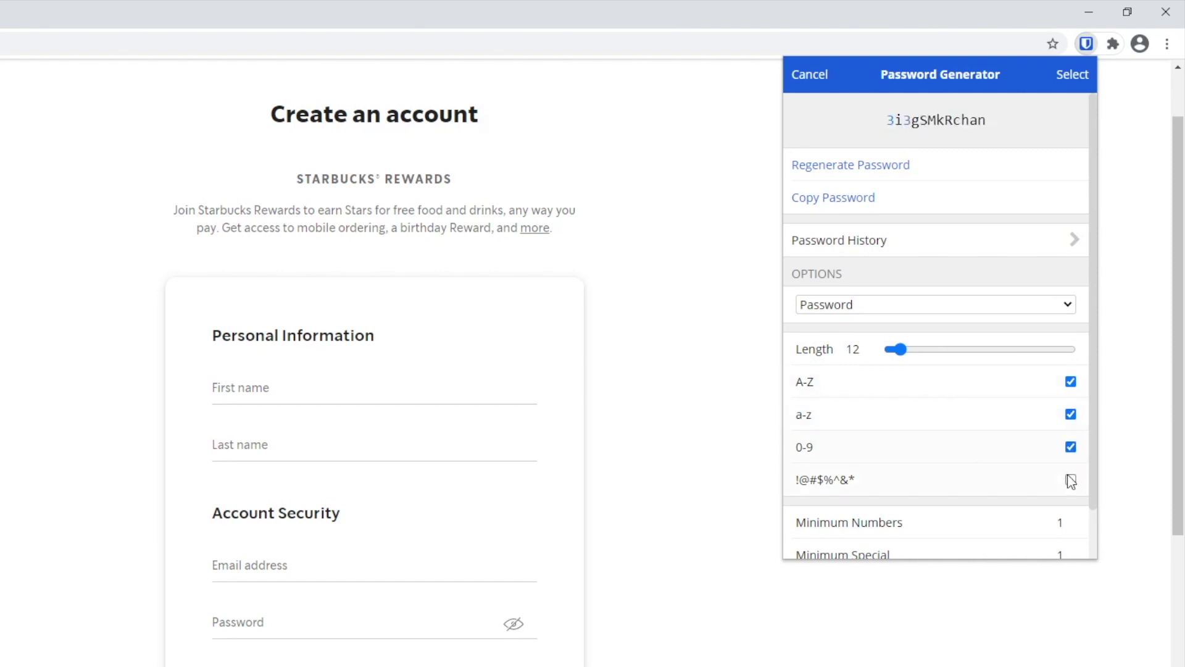
click(1071, 480)
click(1071, 480)
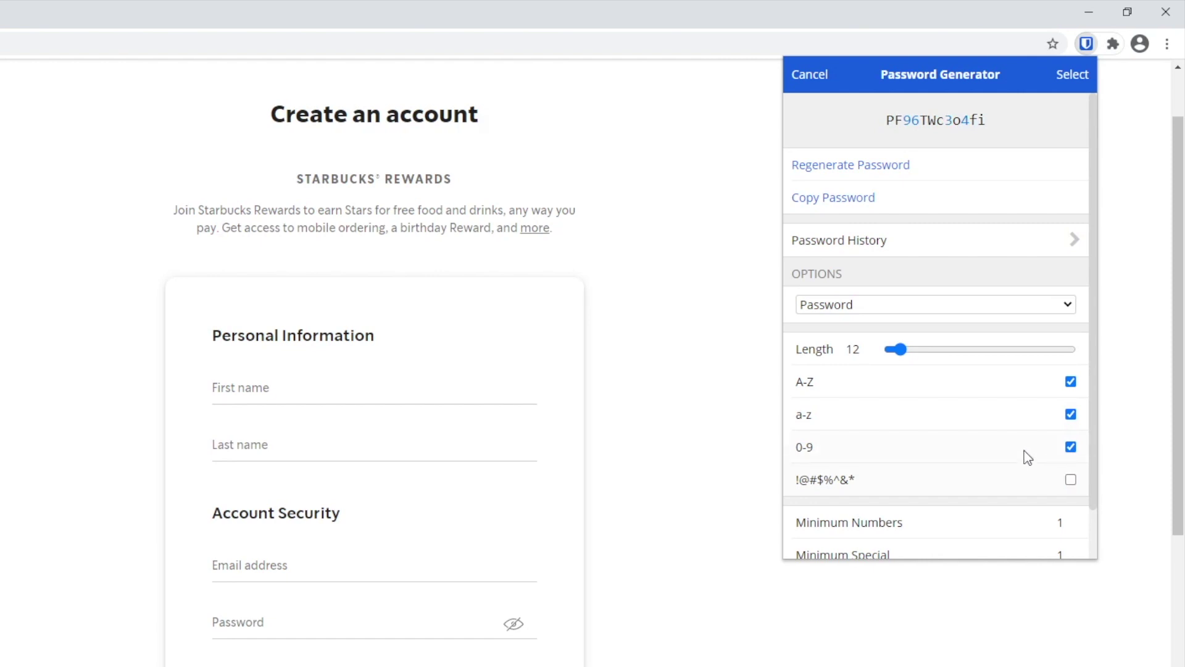
Step: Regenerate the password a few times and use it for the Starbucks login
scroll(1026, 455, down, 2)
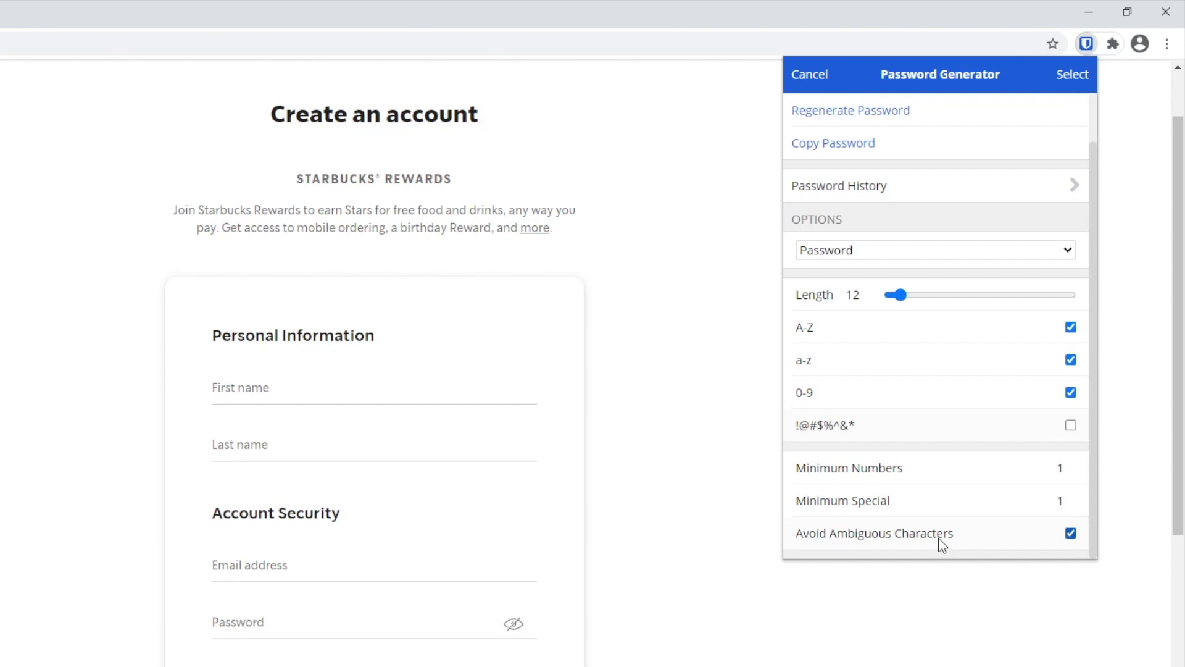
scroll(926, 405, up, 2)
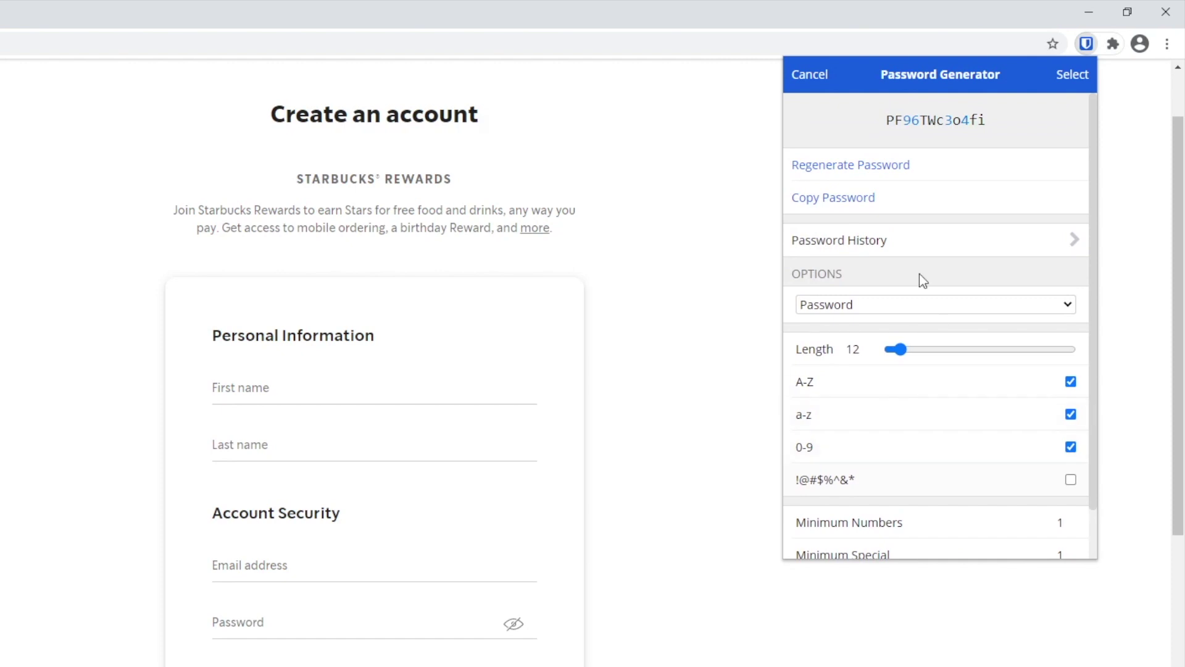
click(878, 173)
click(878, 173)
click(878, 173)
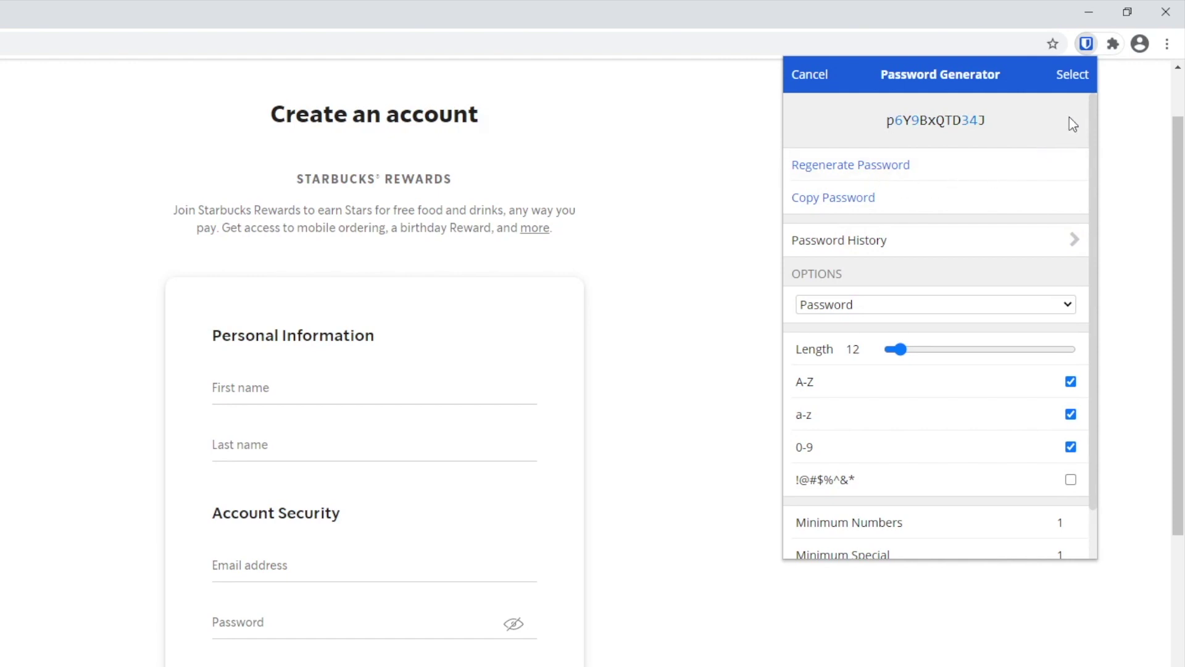
click(1072, 76)
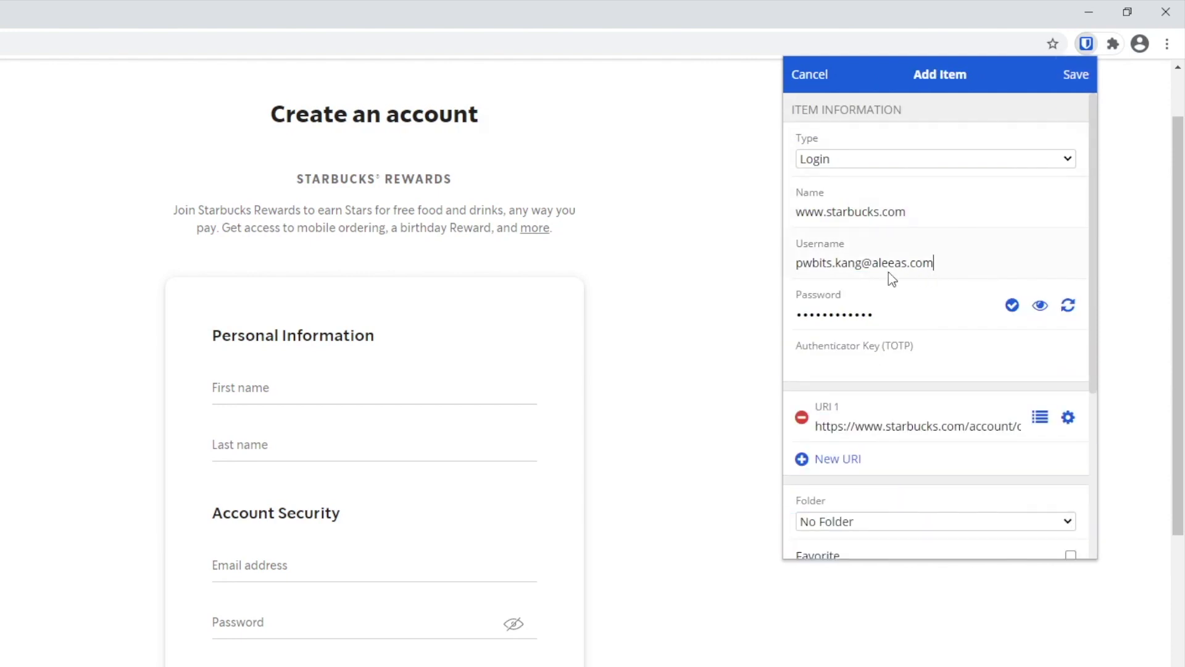
Step: Check the login's generated password against known data breaches
click(1039, 307)
click(1040, 307)
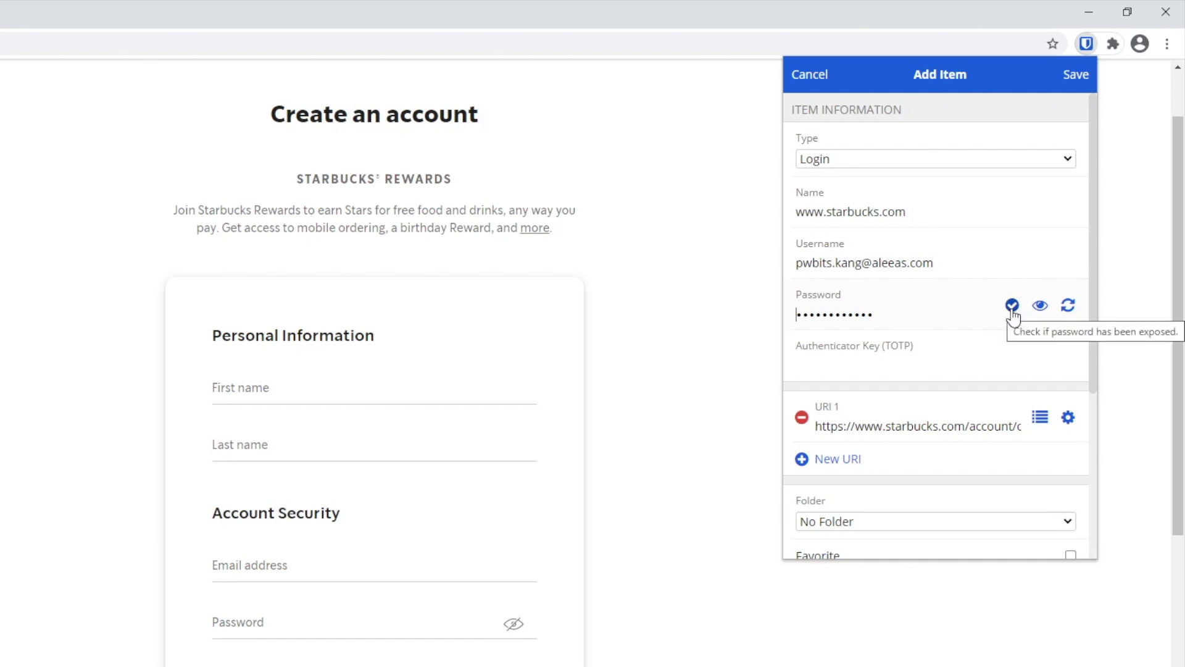
click(1011, 312)
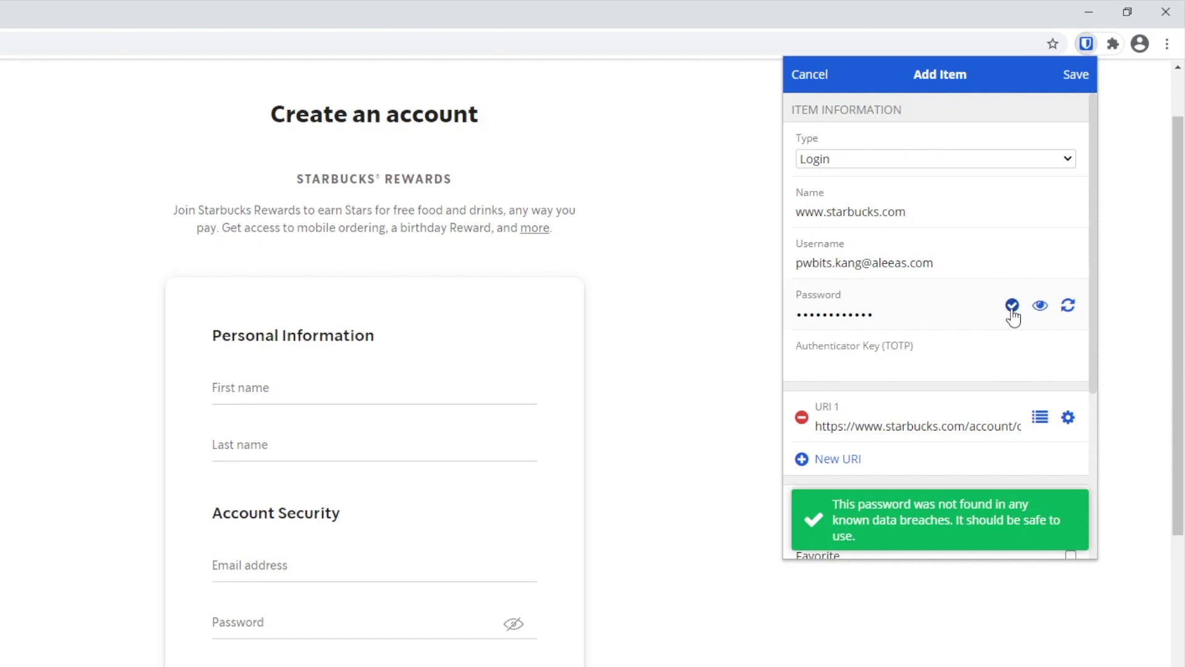
scroll(986, 316, down, 2)
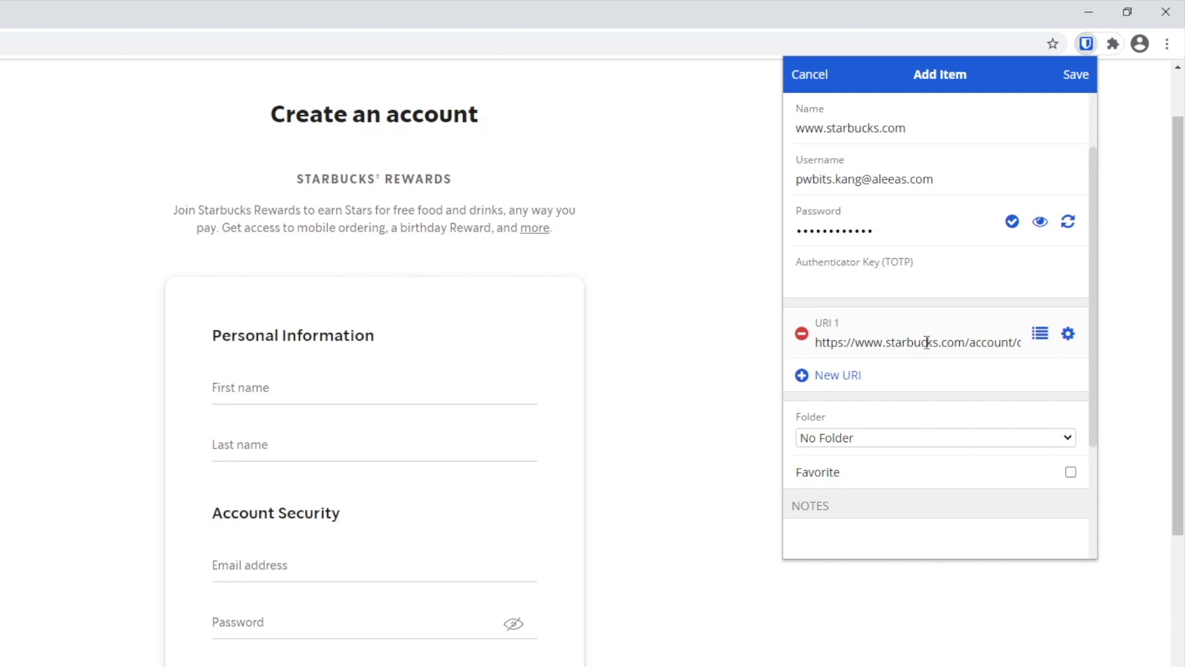
scroll(927, 342, down, 2)
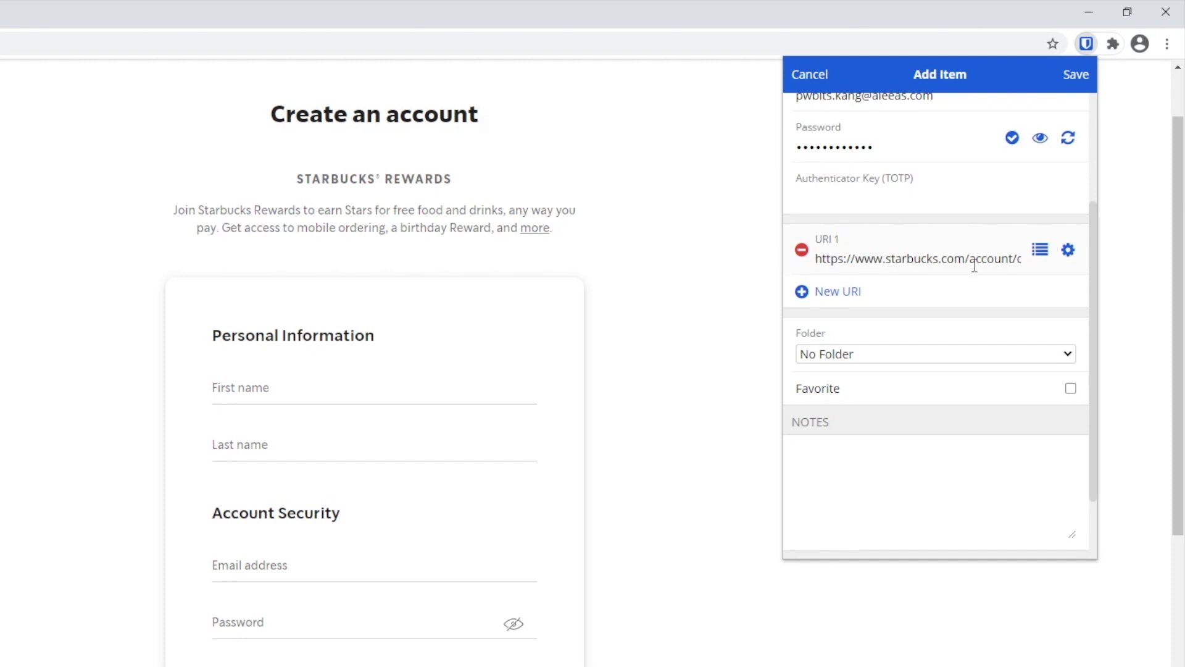
scroll(975, 265, down, 2)
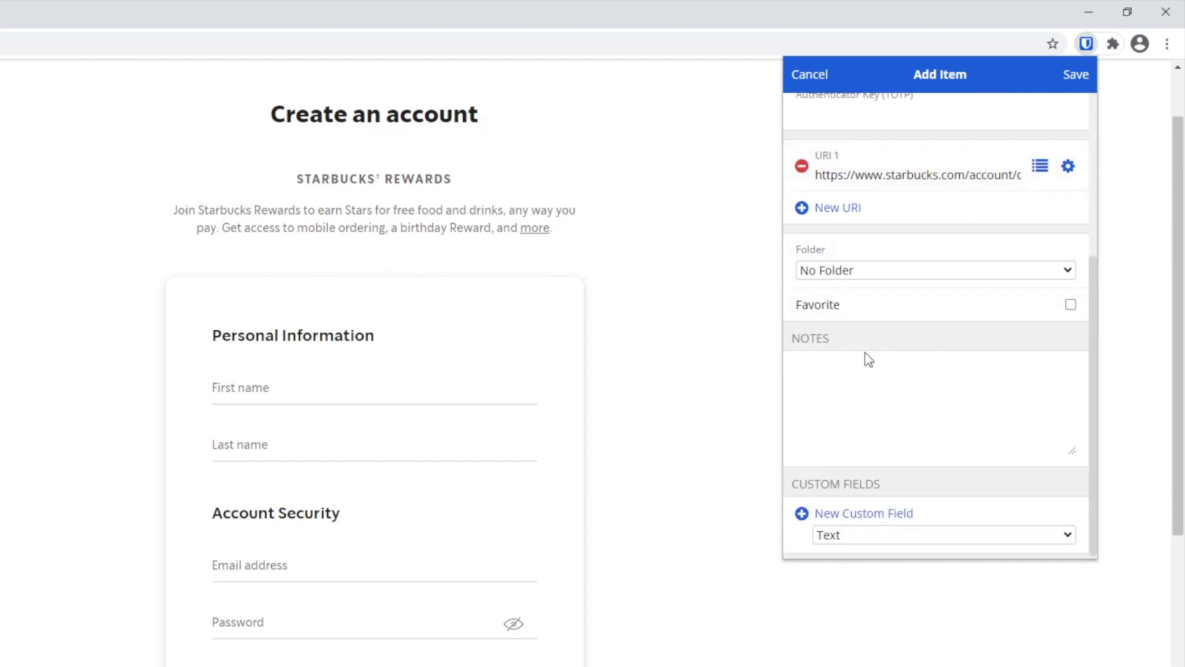
click(899, 366)
text(High school)
key(BackSpace)
text(: Pudding)
scroll(899, 366, down, 1)
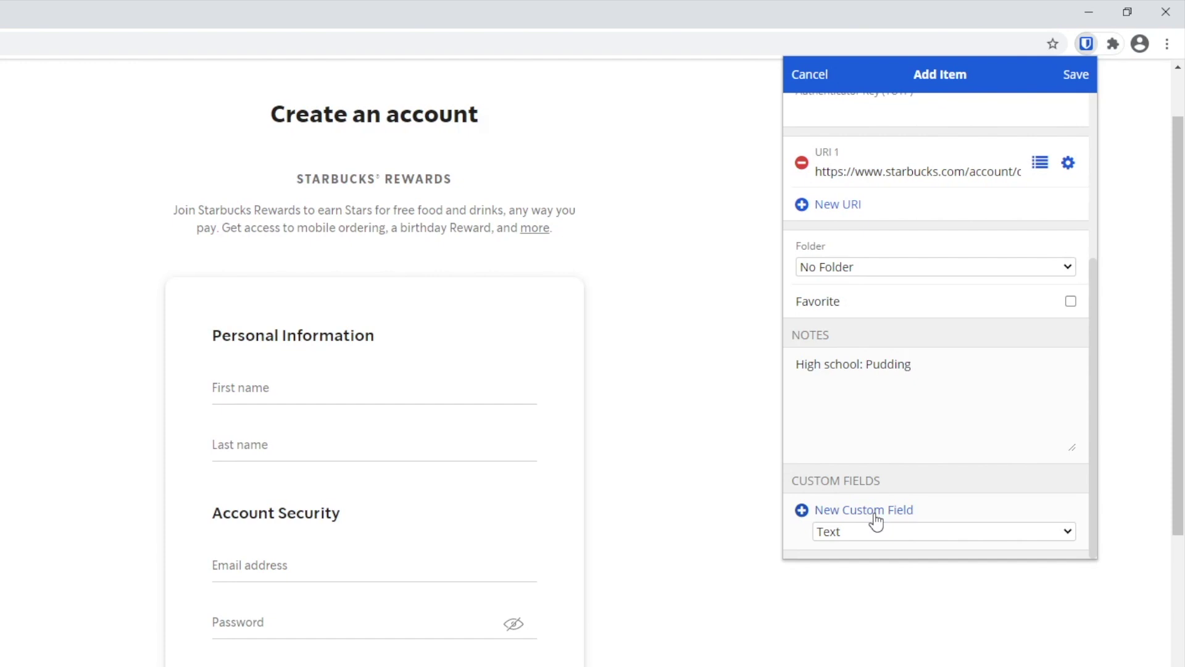
scroll(886, 437, up, 5)
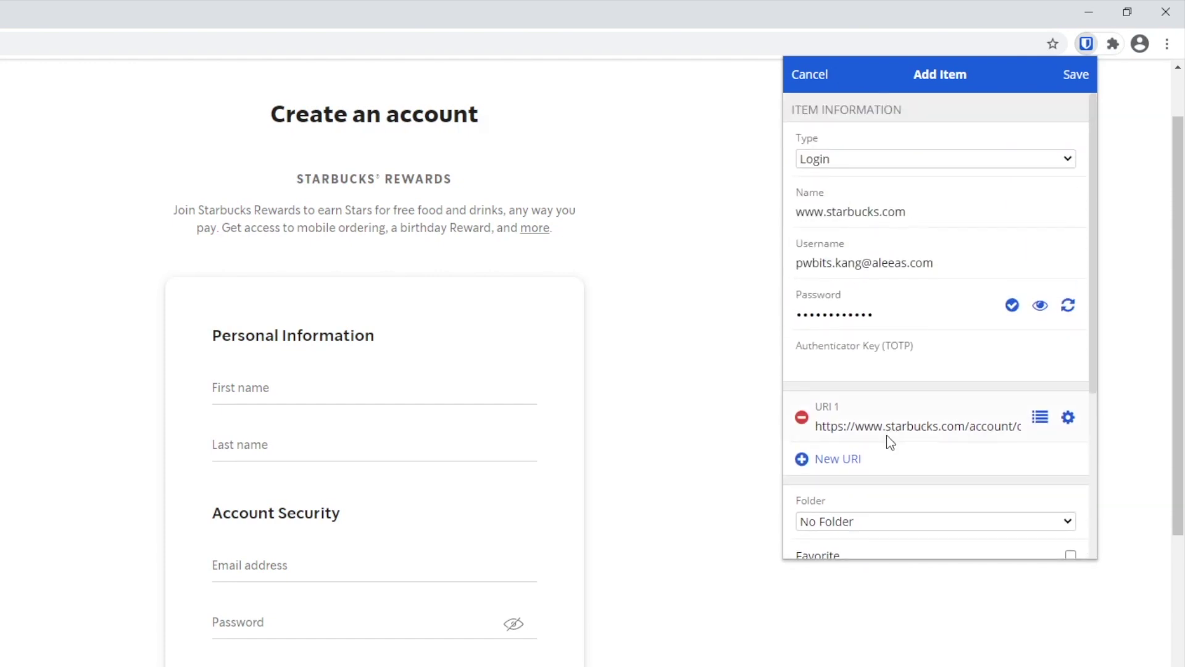
click(1042, 309)
click(1042, 309)
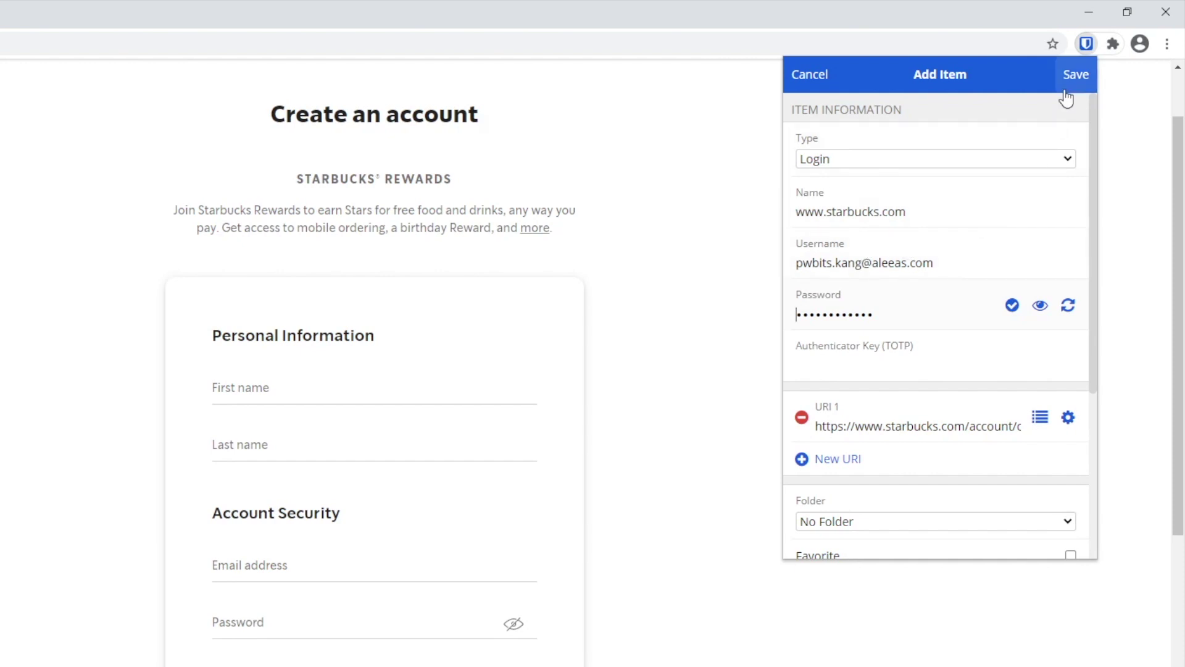
click(1074, 83)
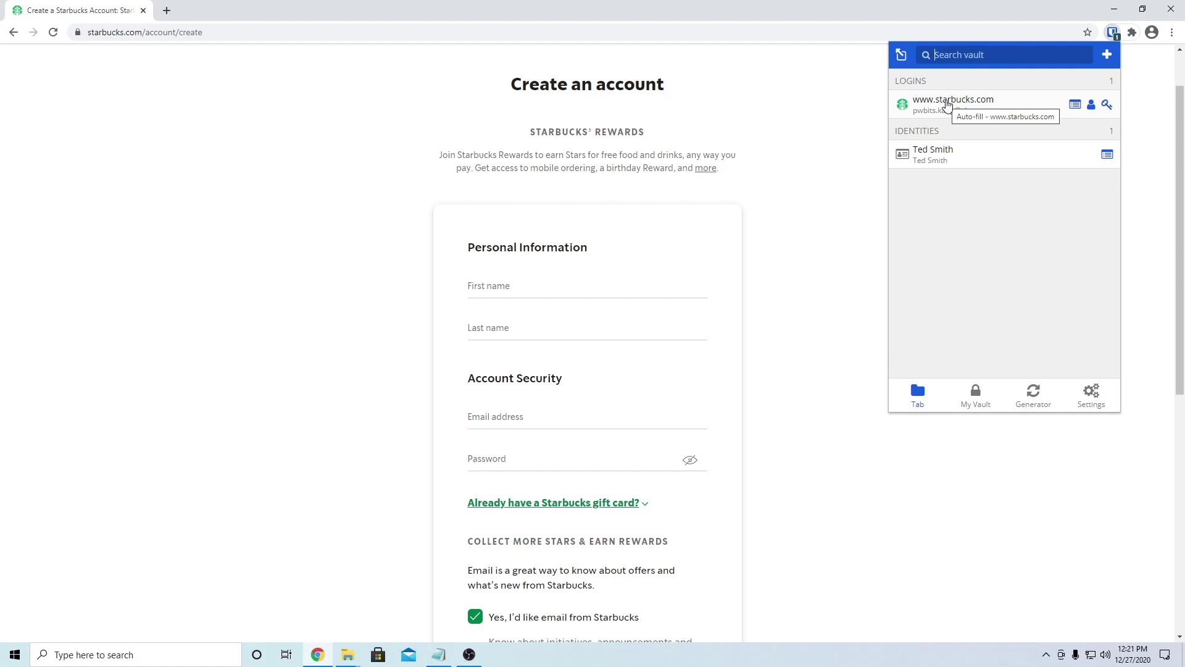
Step: Auto-fill the Starbucks sign-up form from the saved login, then reopen the vault popup
click(948, 105)
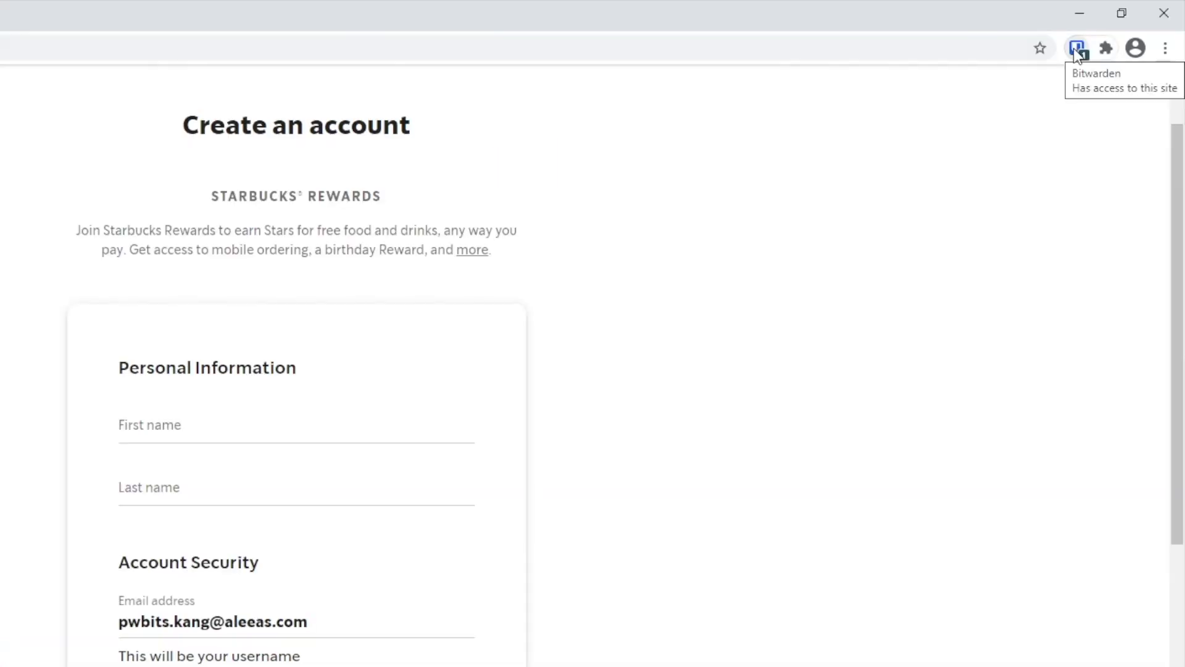
click(1077, 50)
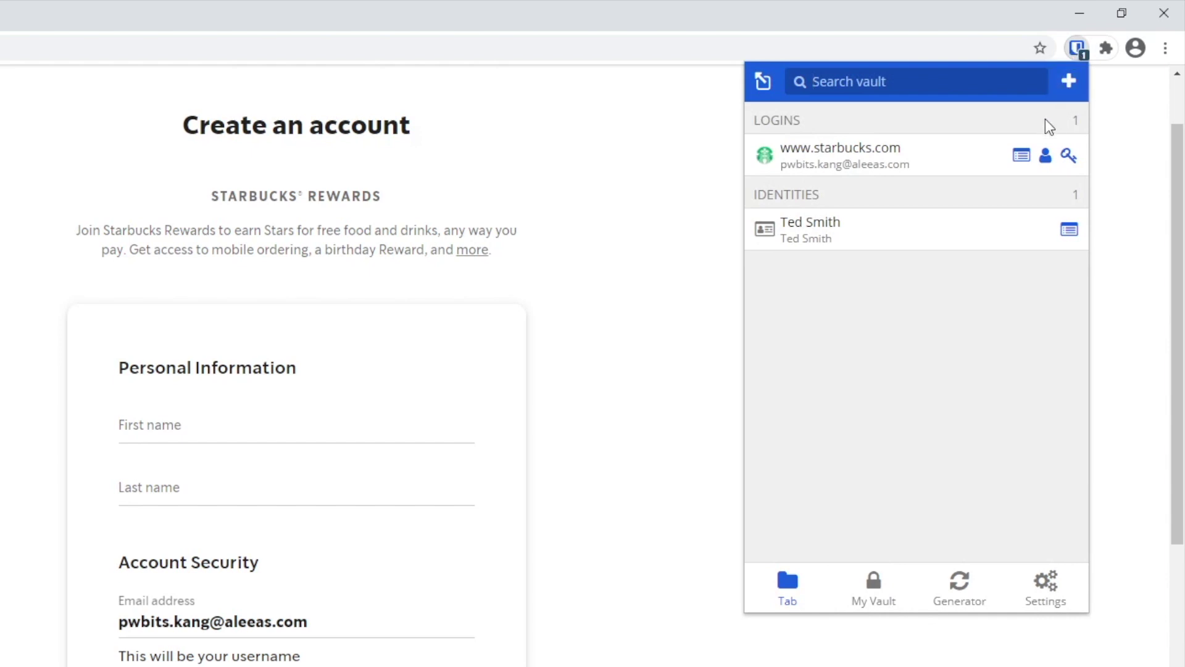
click(1022, 159)
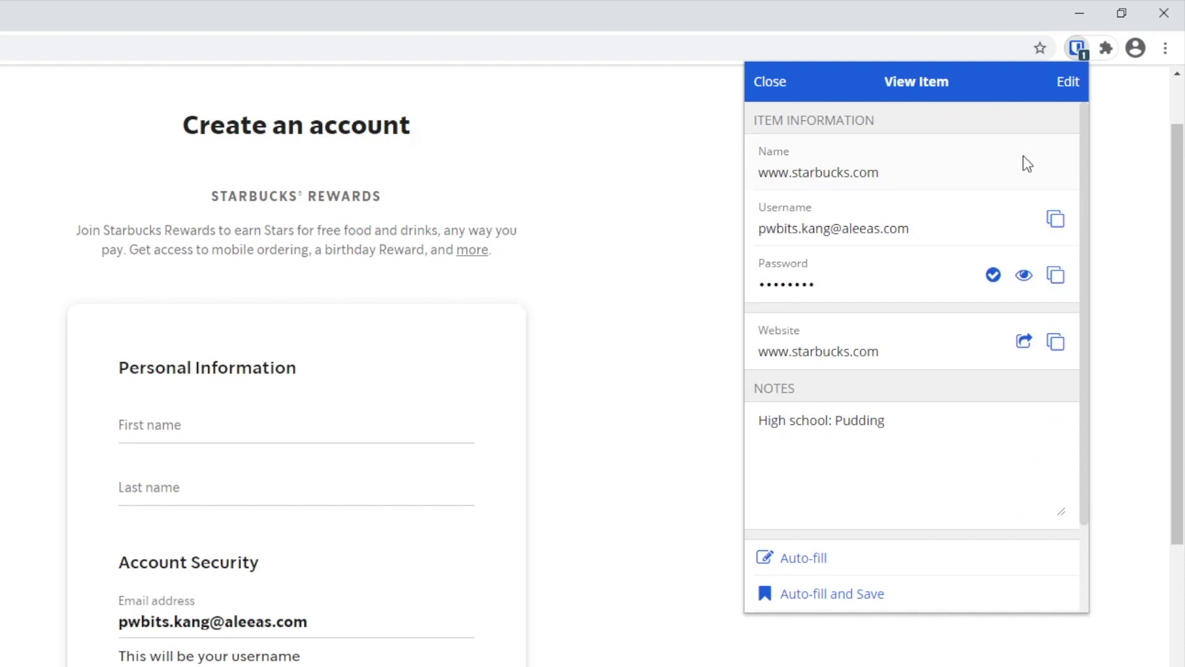
click(1069, 90)
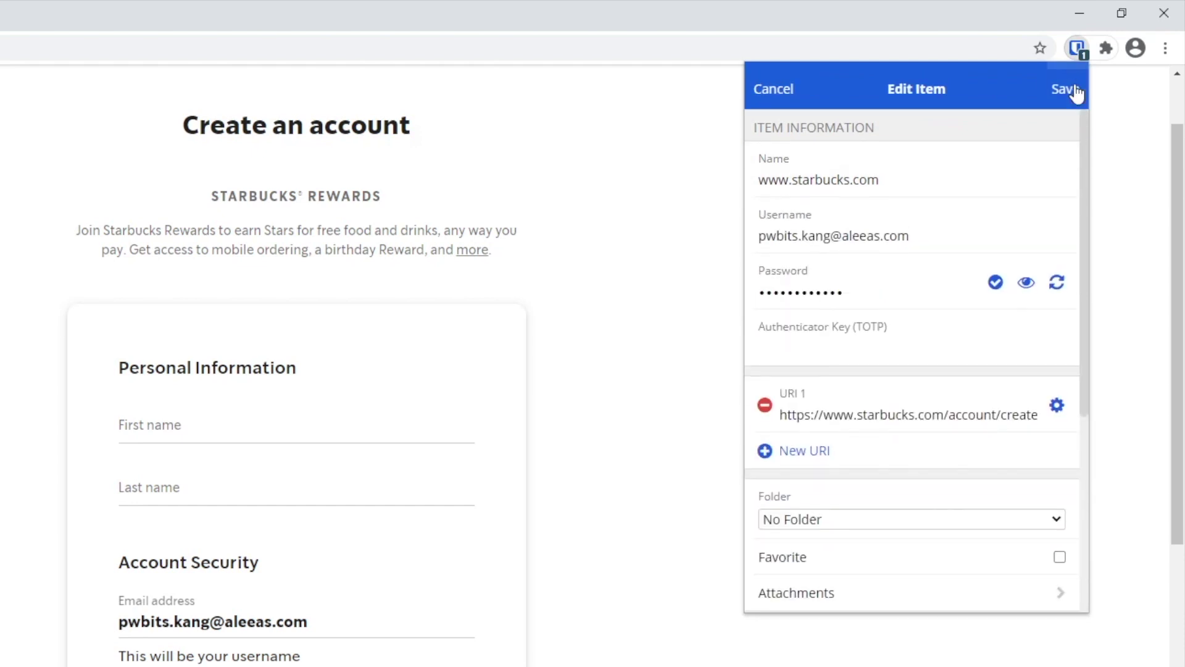
click(1027, 279)
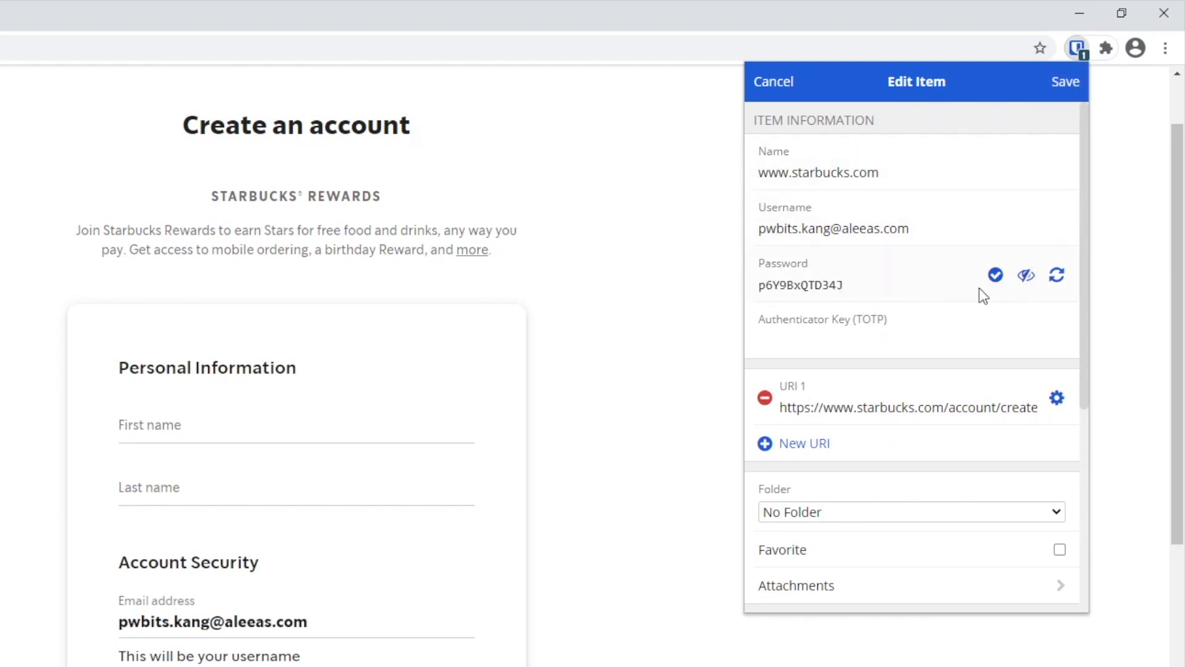
click(1057, 279)
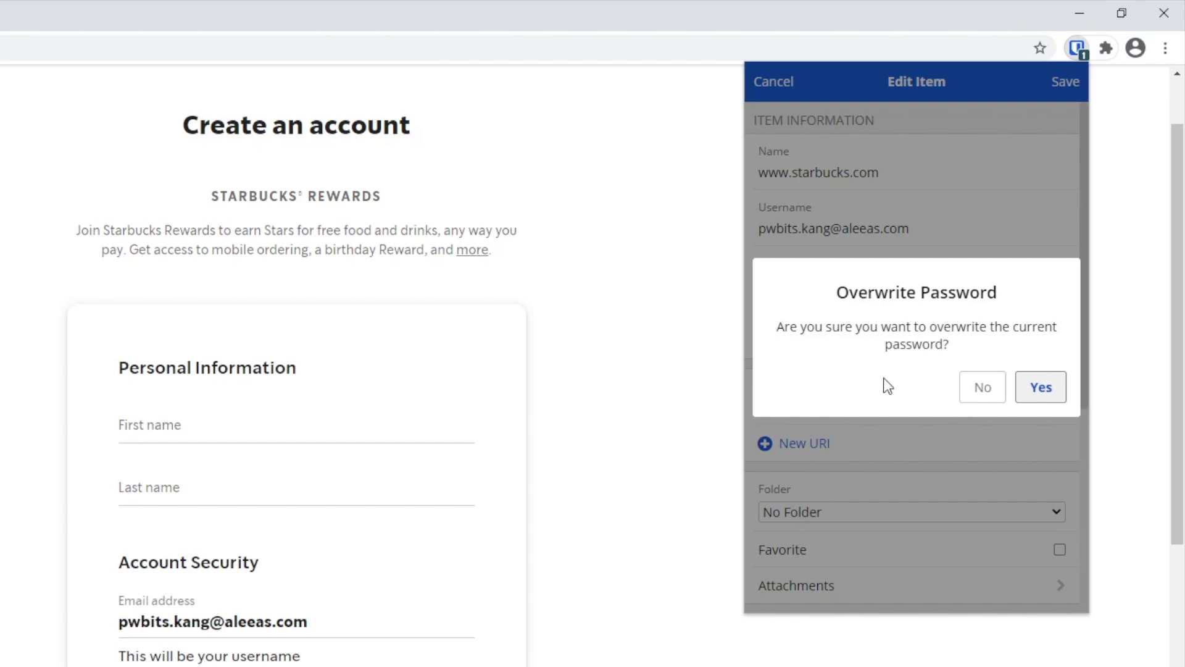
Step: Confirm the overwrite and generate a new password including !@#$%^&* special characters
click(1042, 387)
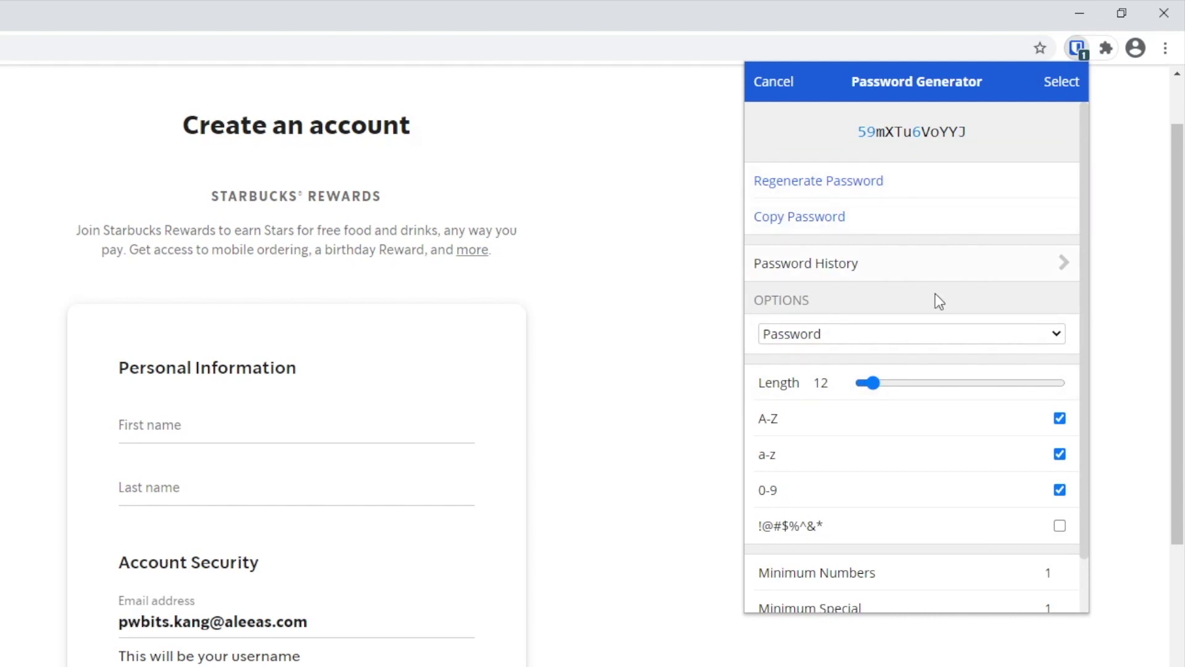
click(1060, 526)
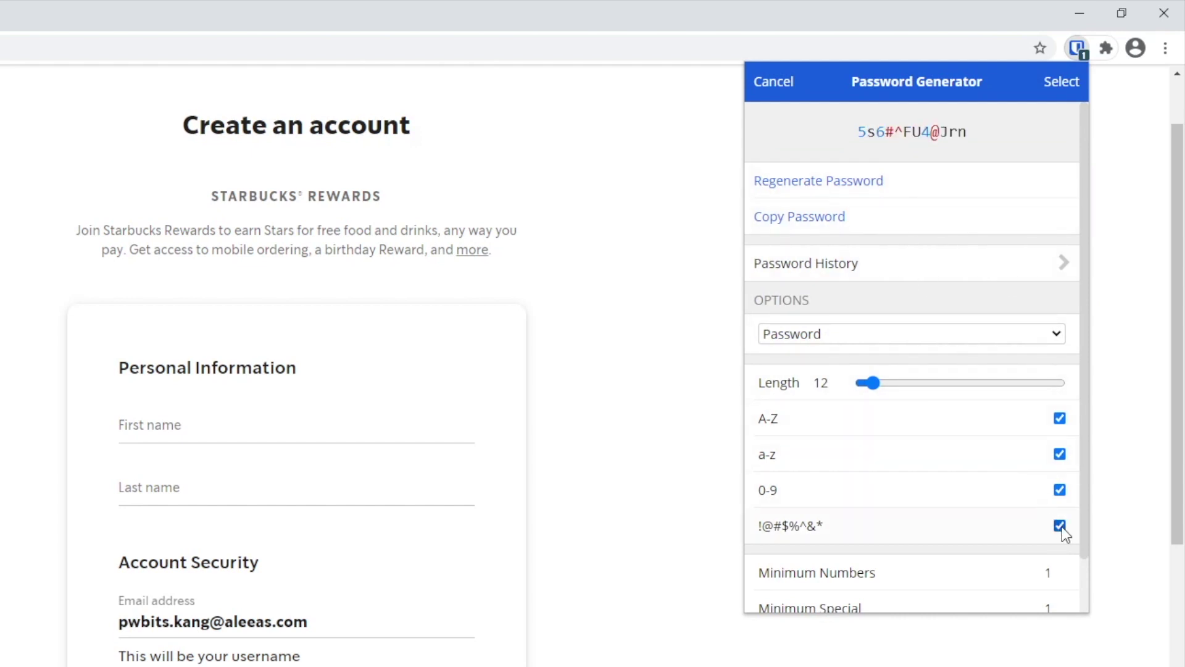
click(849, 183)
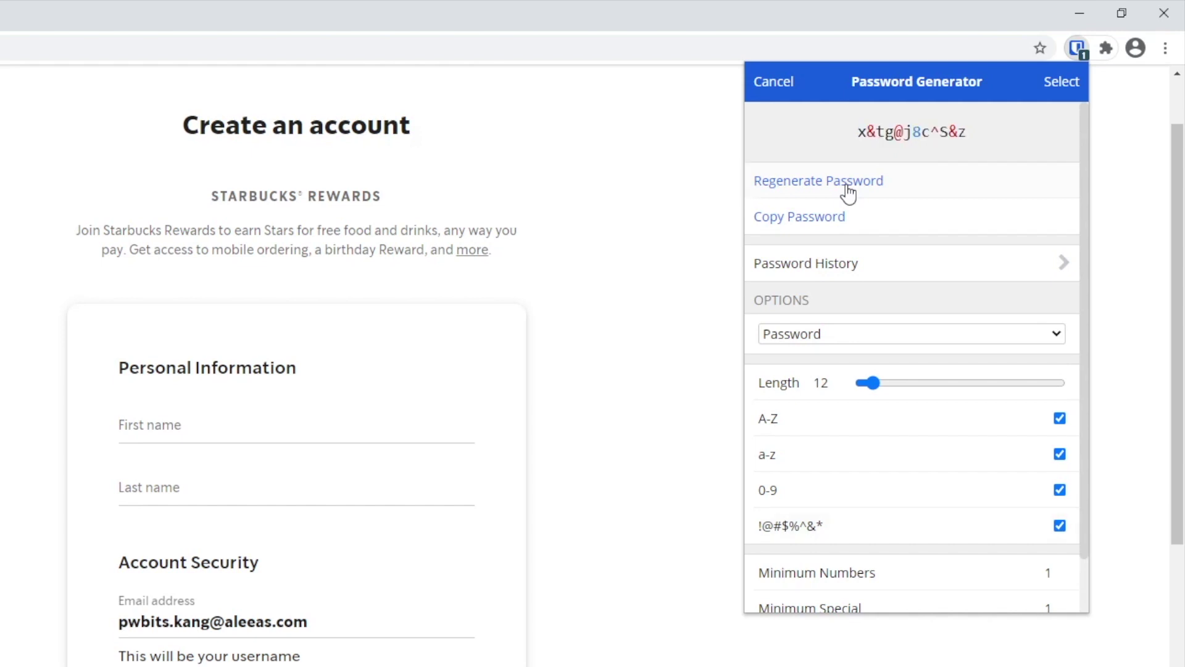
click(848, 183)
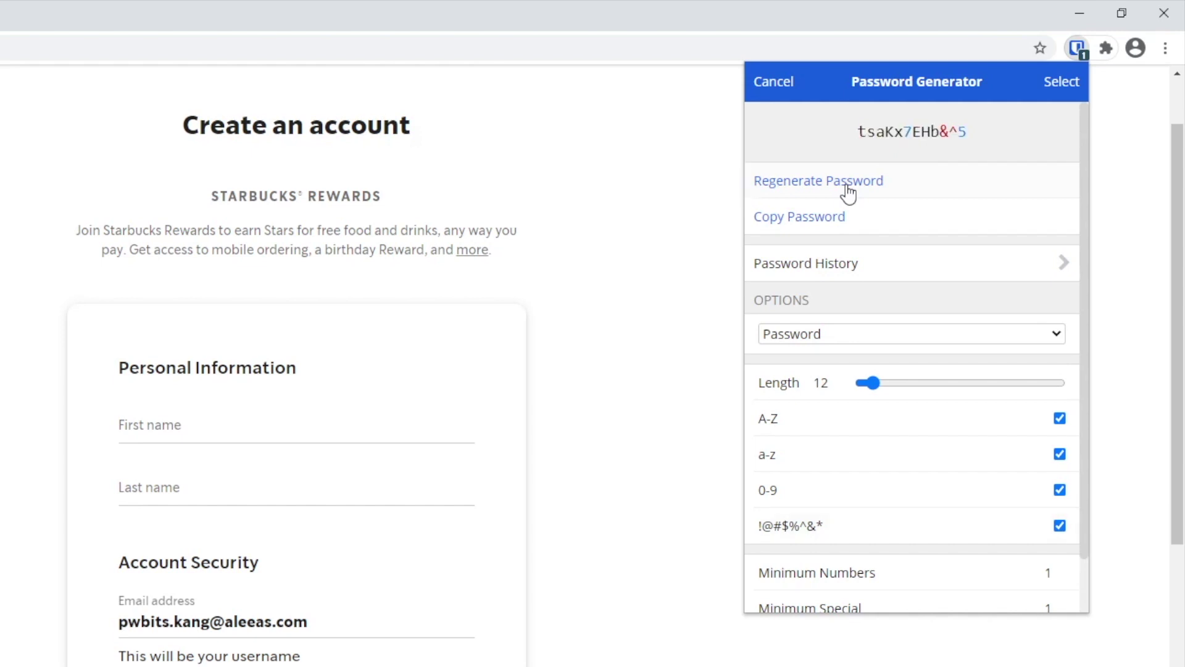
click(849, 183)
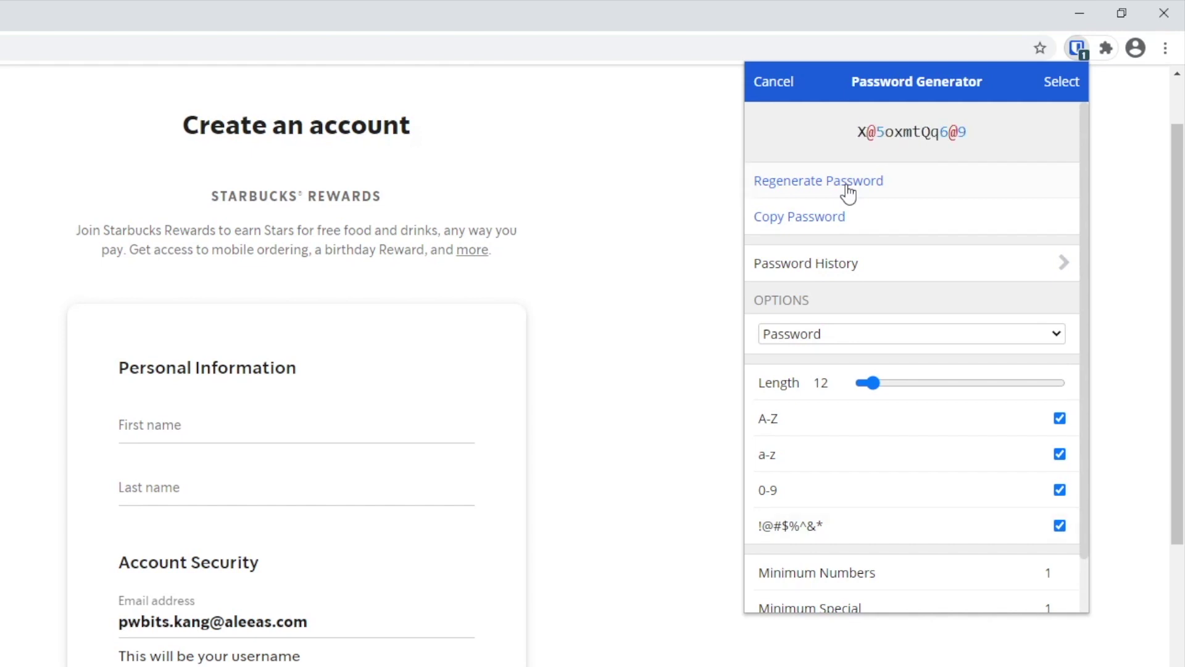
click(1061, 85)
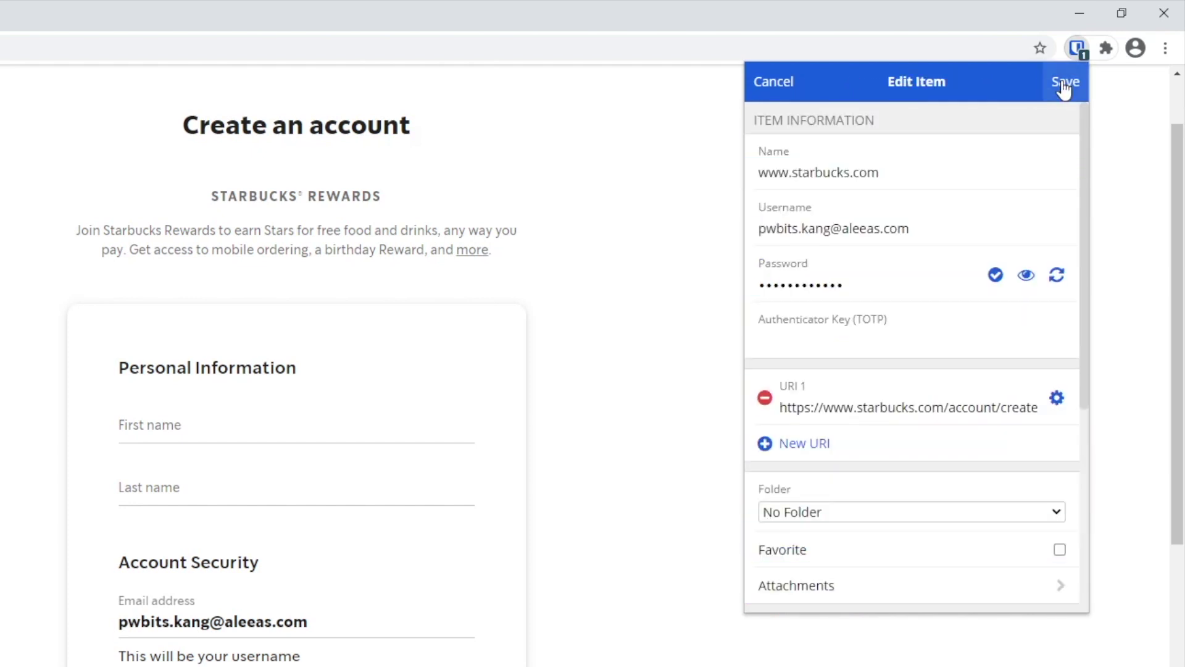
Step: Save the updated login and auto-fill its new password into the Starbucks sign-up form
click(1063, 85)
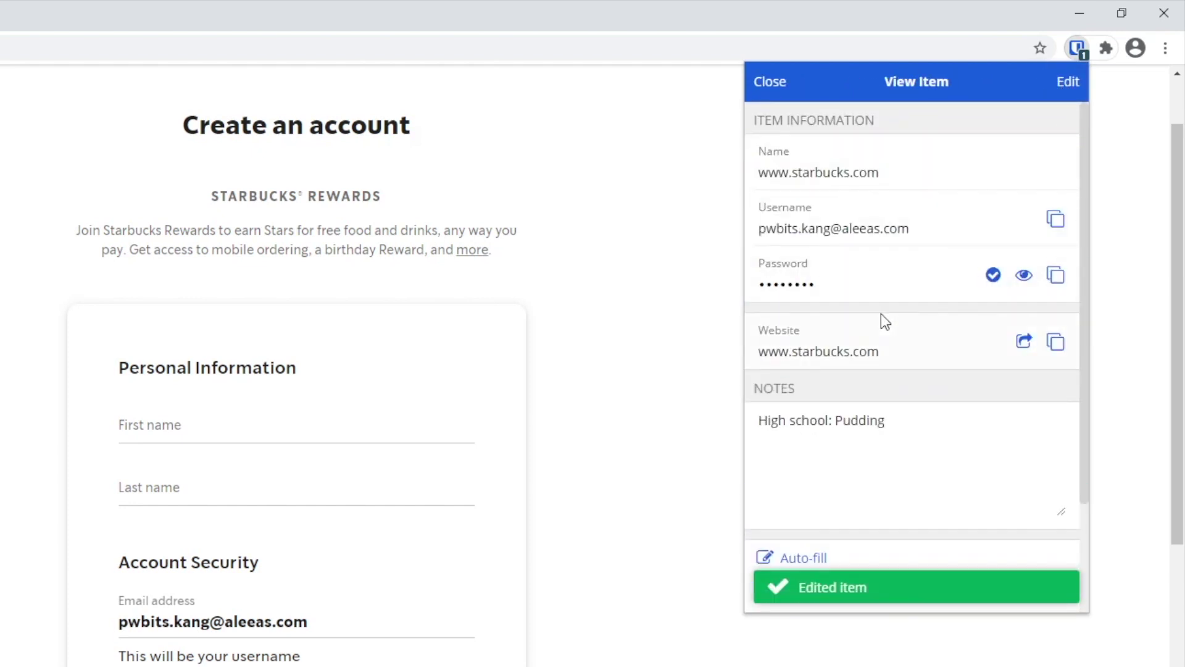
click(771, 81)
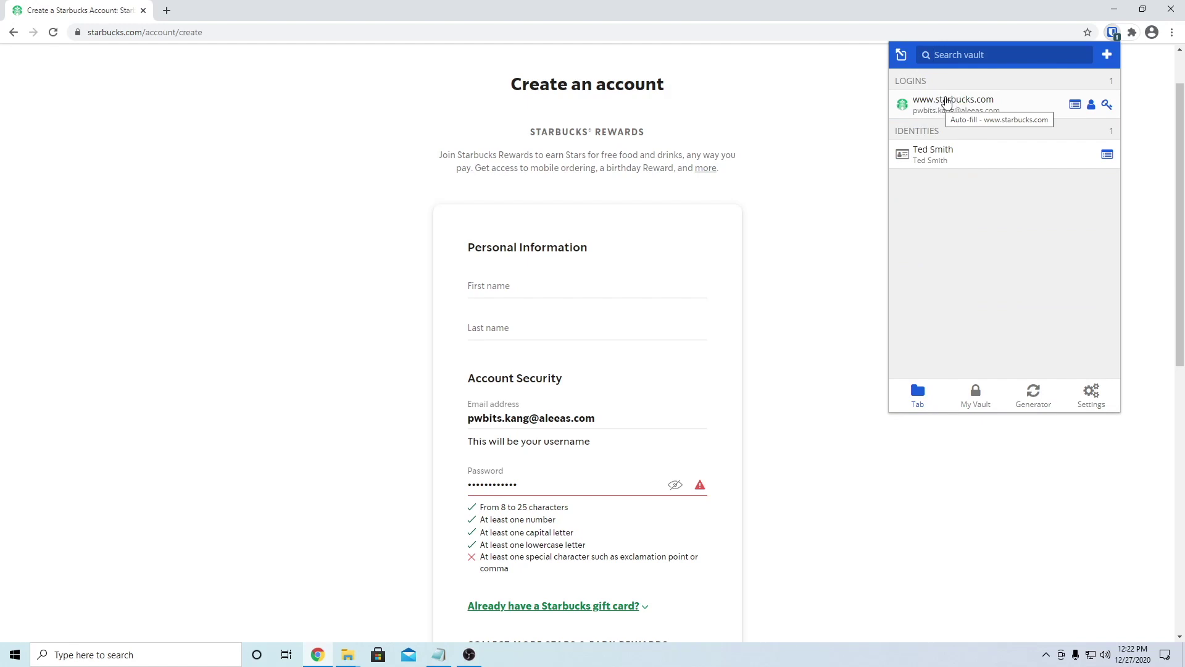
click(948, 101)
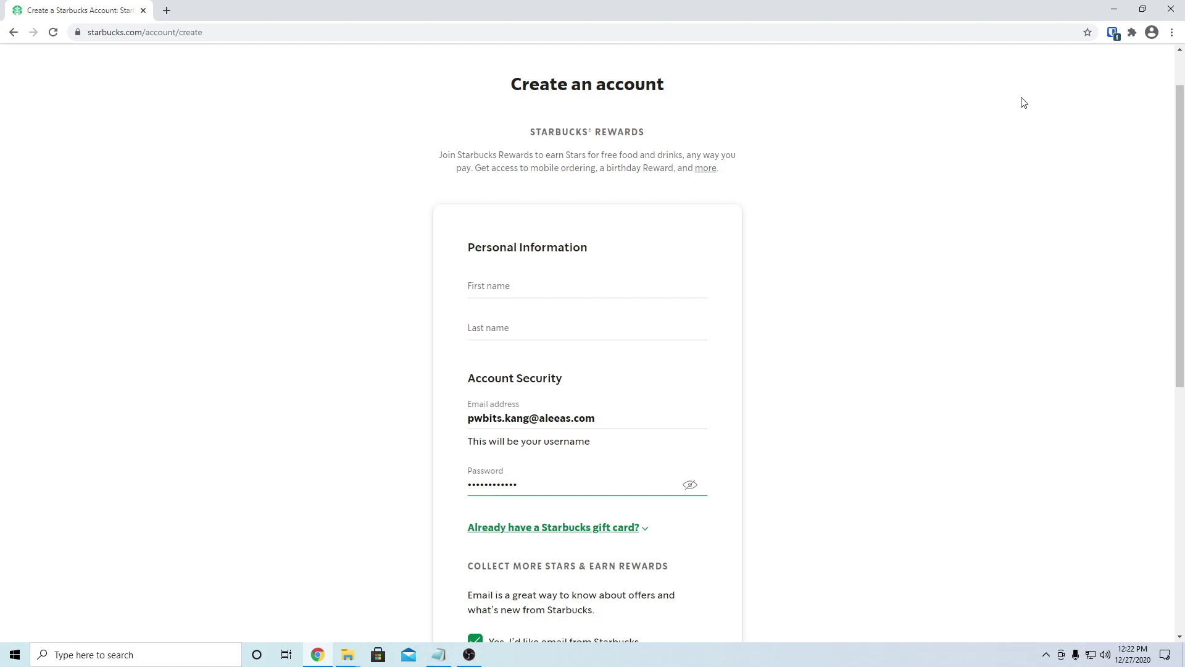
Step: Check the starbucks.com login's password history, showing one earlier password, and return to this site's vault list
click(1113, 32)
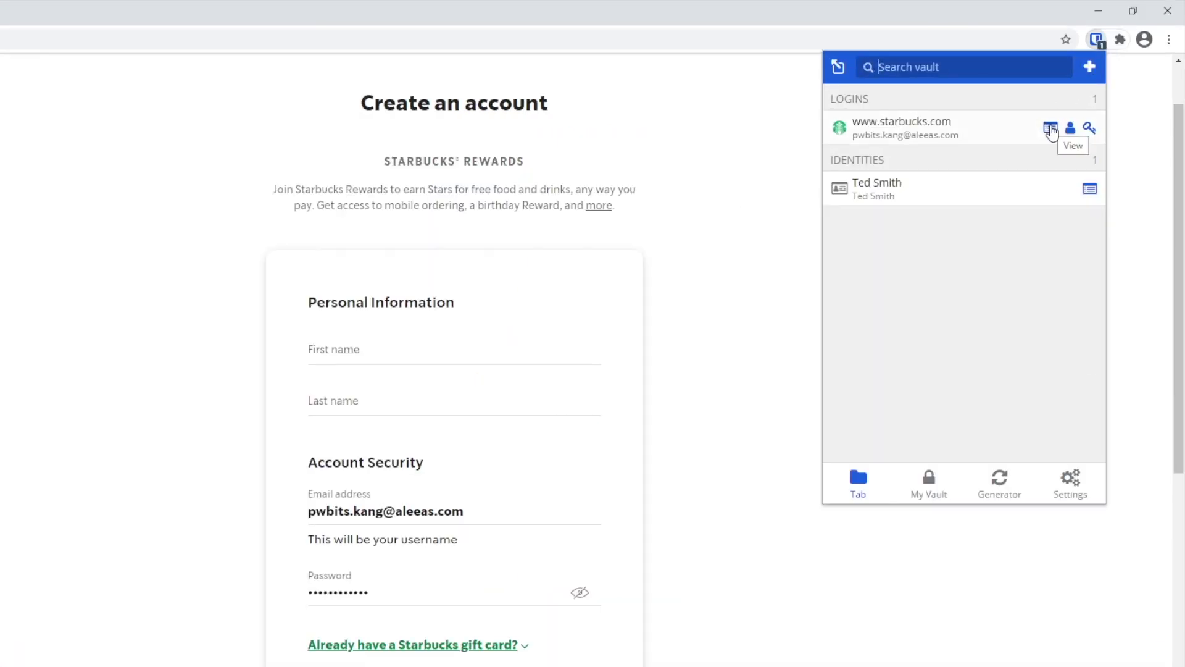
click(1051, 130)
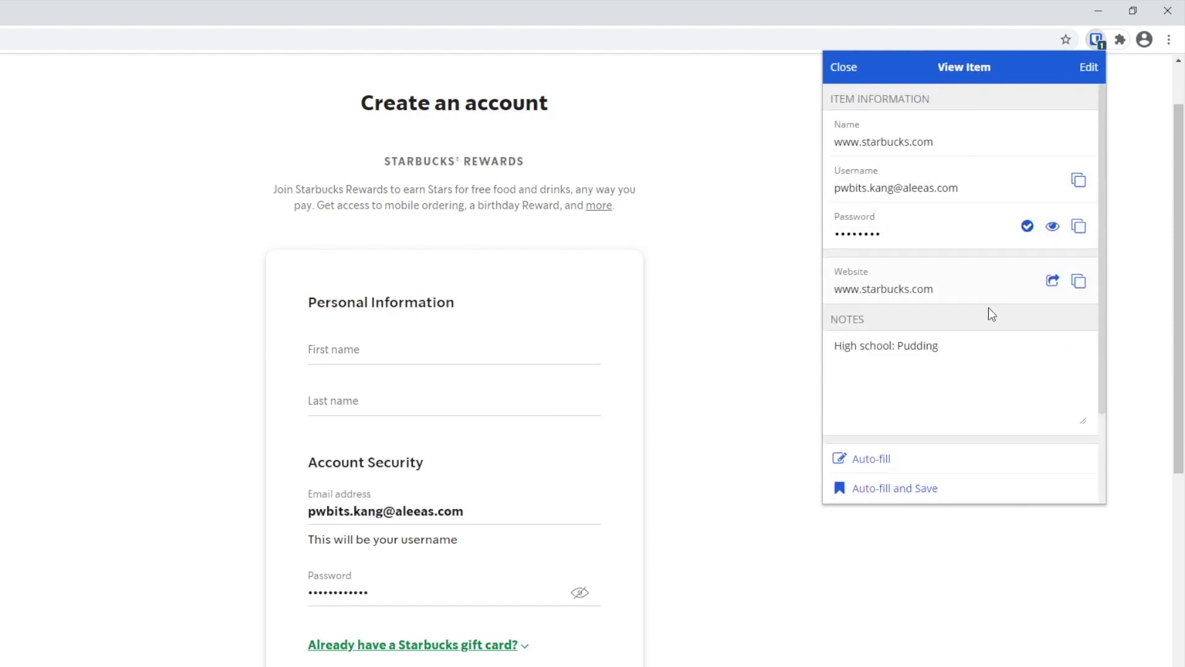
scroll(957, 400, down, 2)
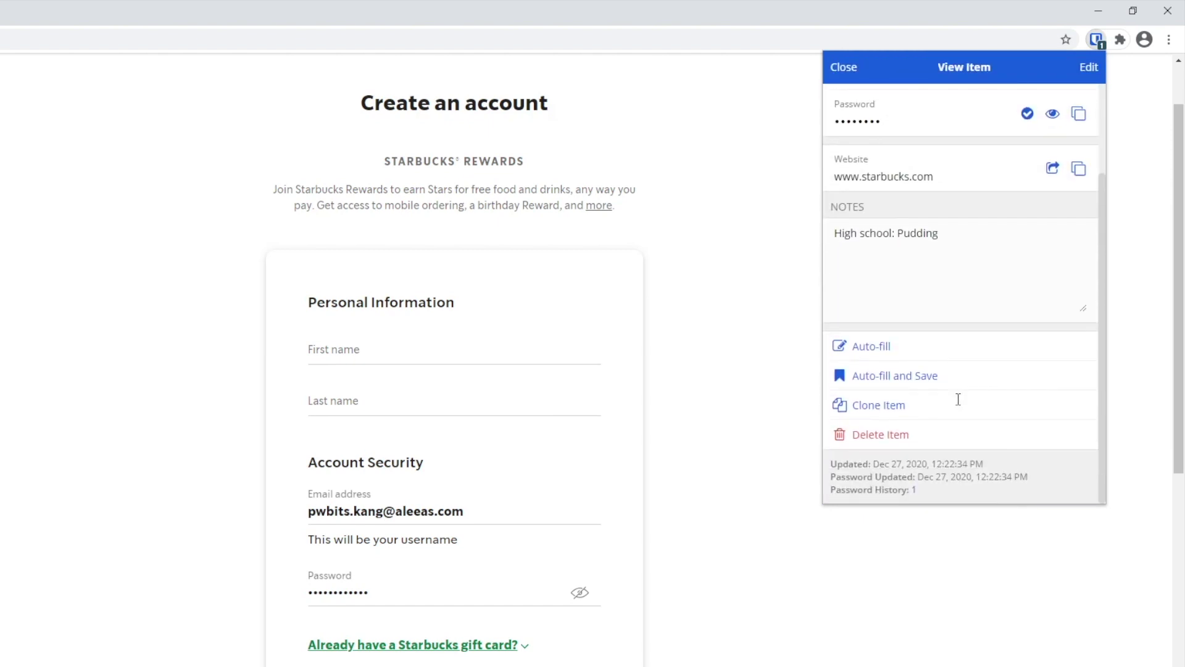
drag(829, 485, 909, 487)
click(931, 491)
click(913, 490)
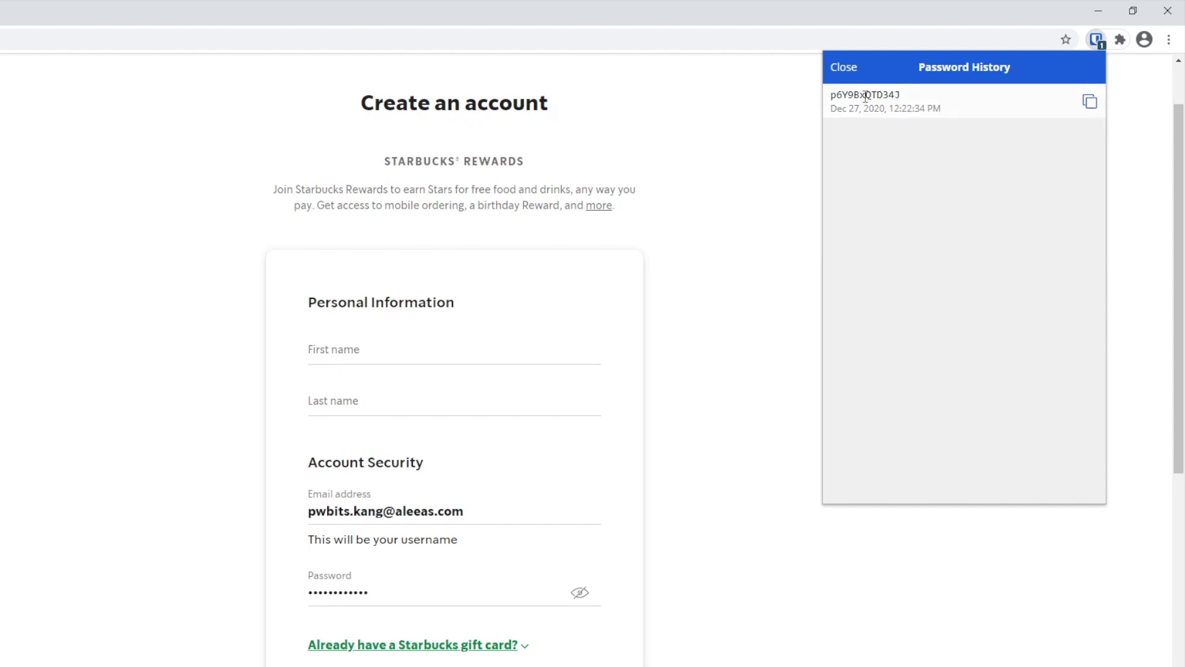
click(839, 68)
click(840, 68)
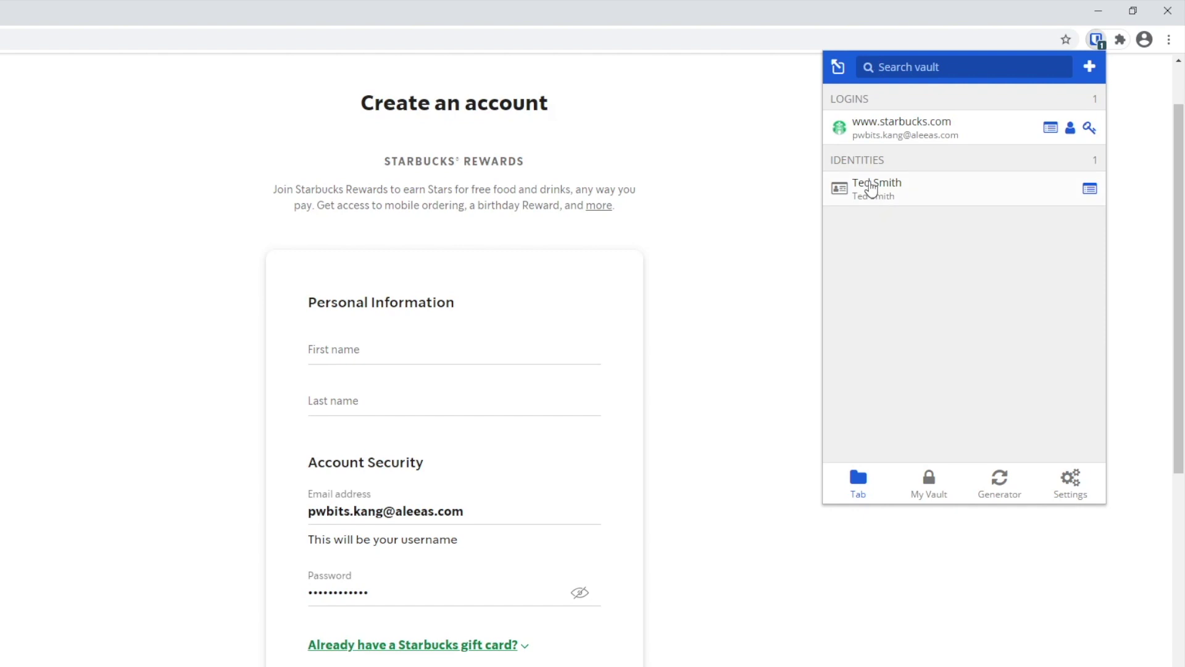
Step: Auto-fill the Starbucks sign-up name fields from the saved identity, tick I agree, and create the account
click(871, 189)
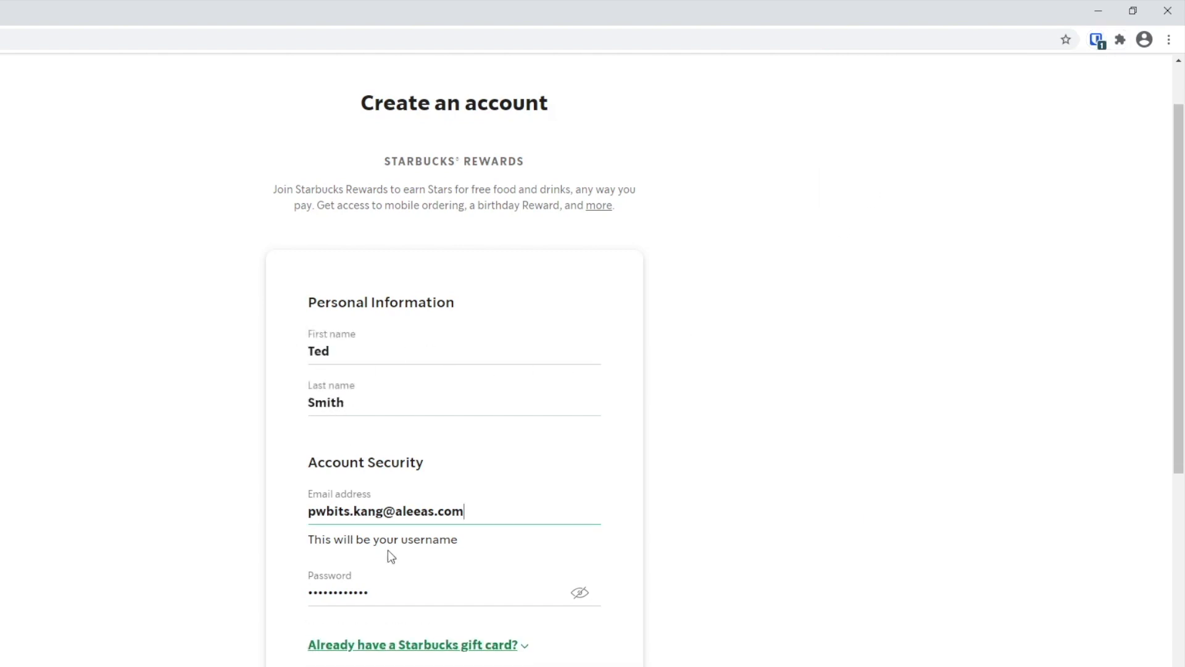
scroll(523, 572, down, 2)
scroll(520, 579, down, 1)
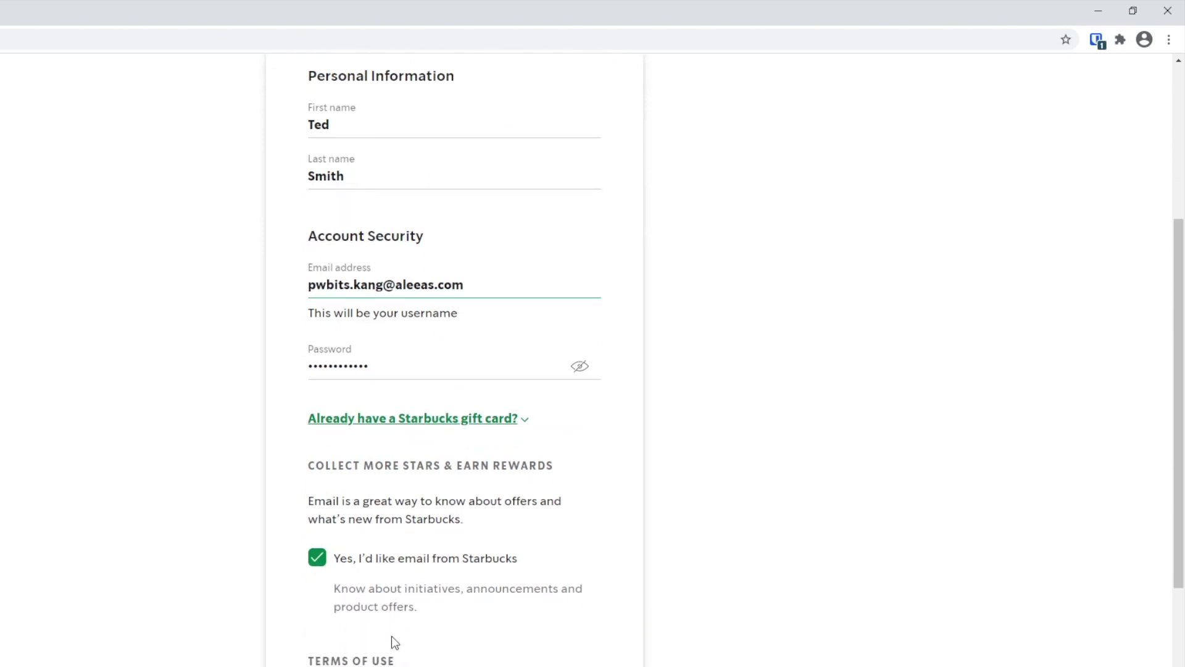
scroll(320, 571, down, 2)
click(319, 558)
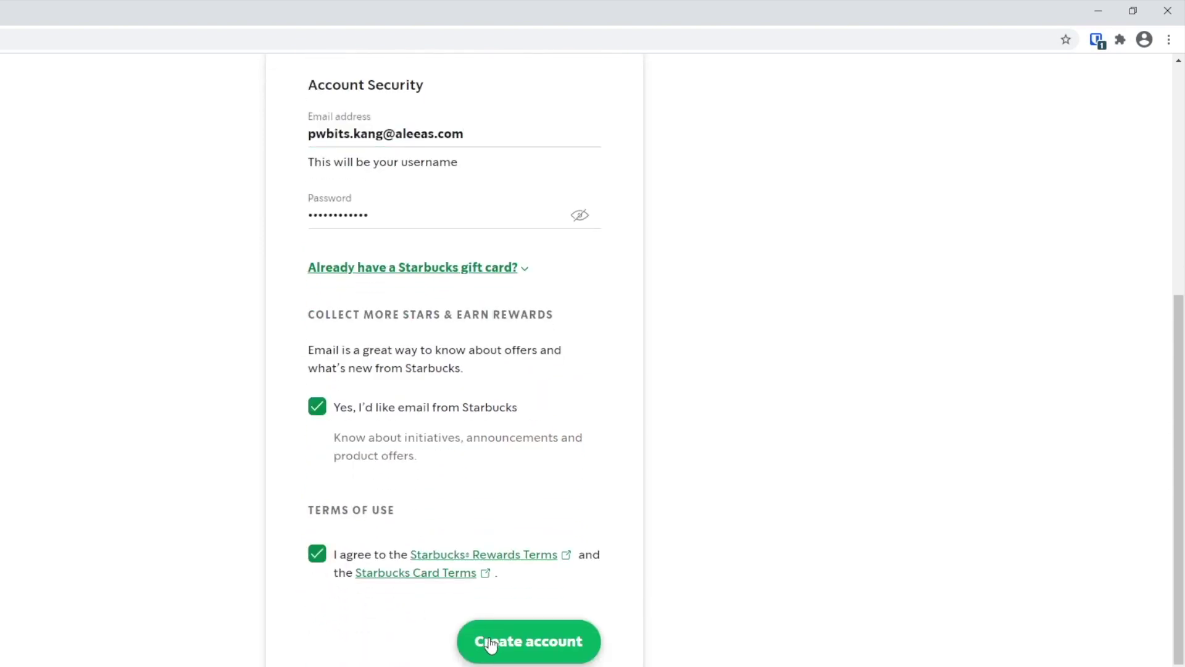
click(522, 648)
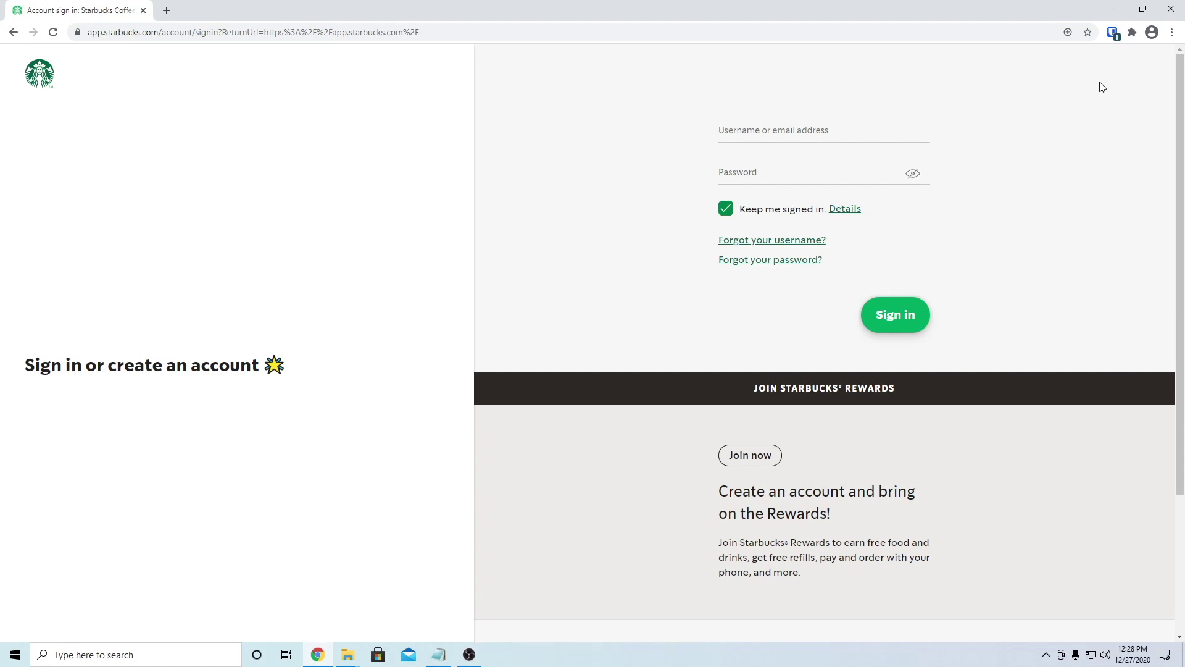
Step: Sign in to Starbucks with the auto-filled starbucks.com login, then sign out from the account menu
click(1112, 34)
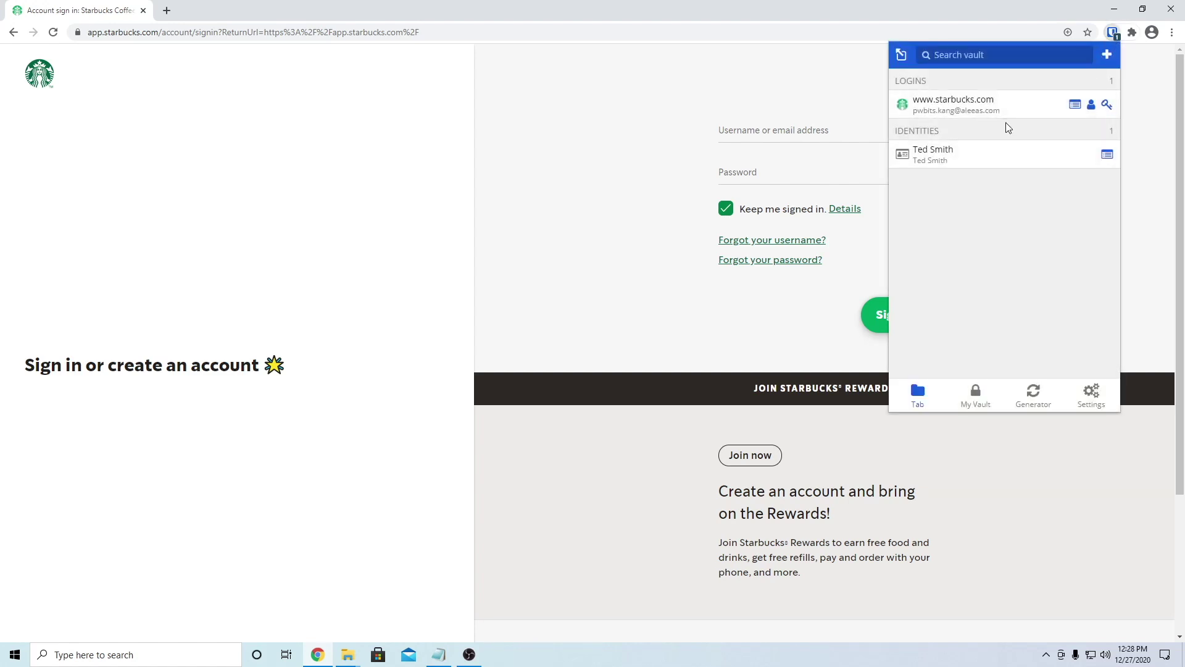
click(1154, 88)
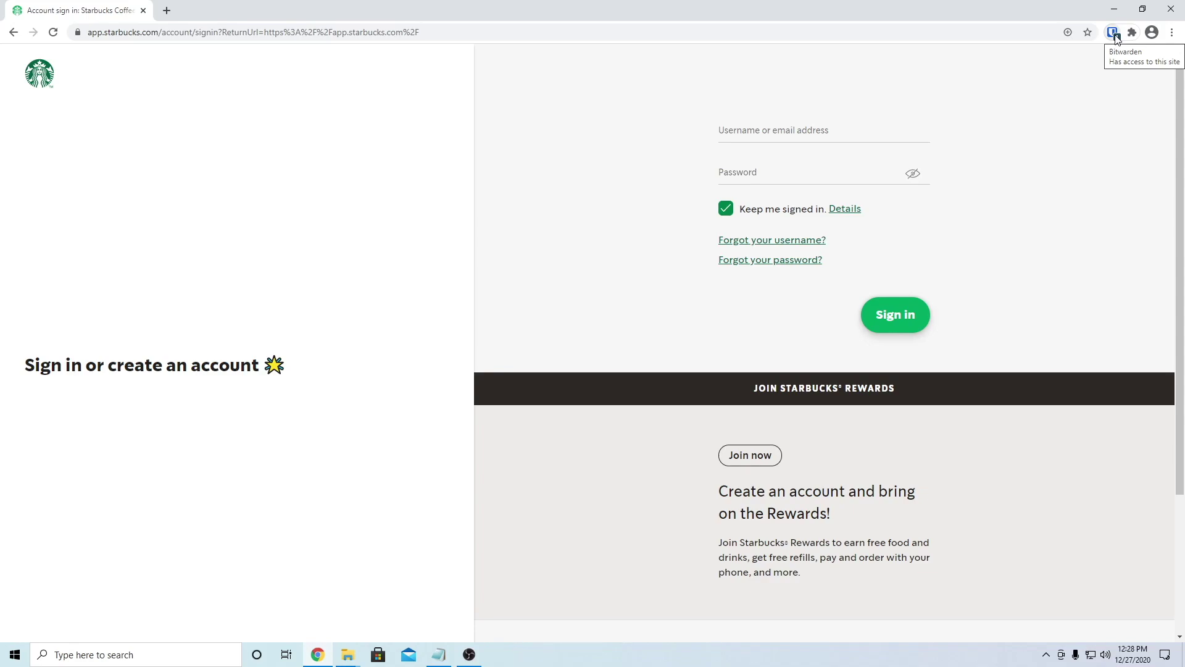
click(1113, 33)
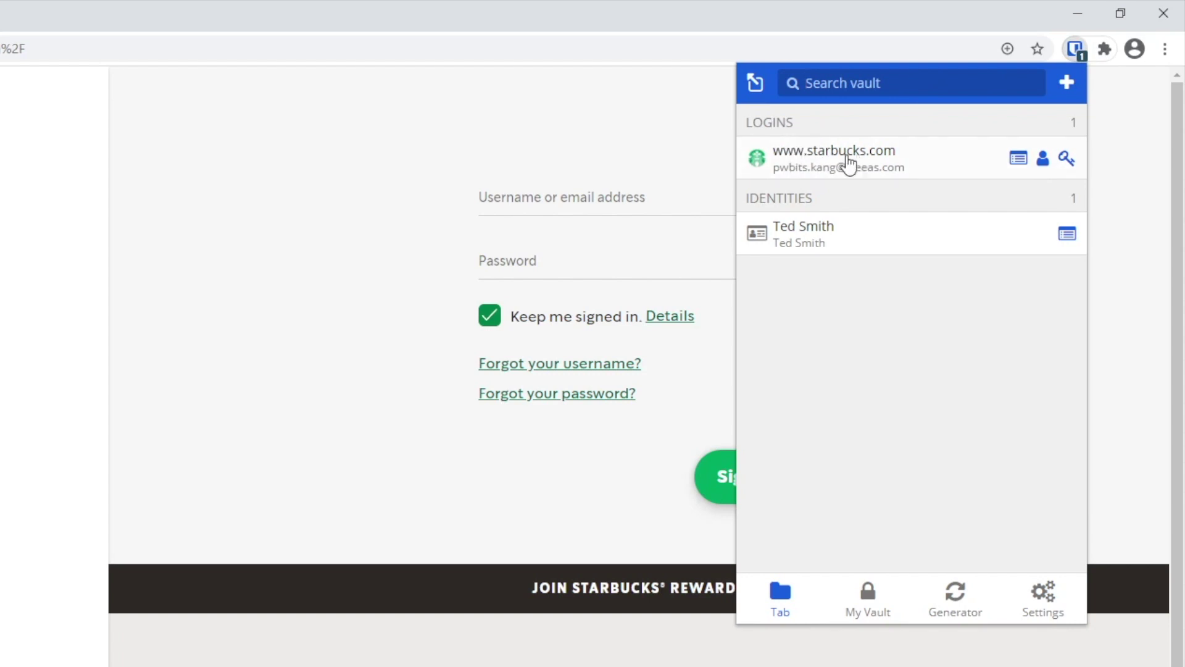
click(815, 154)
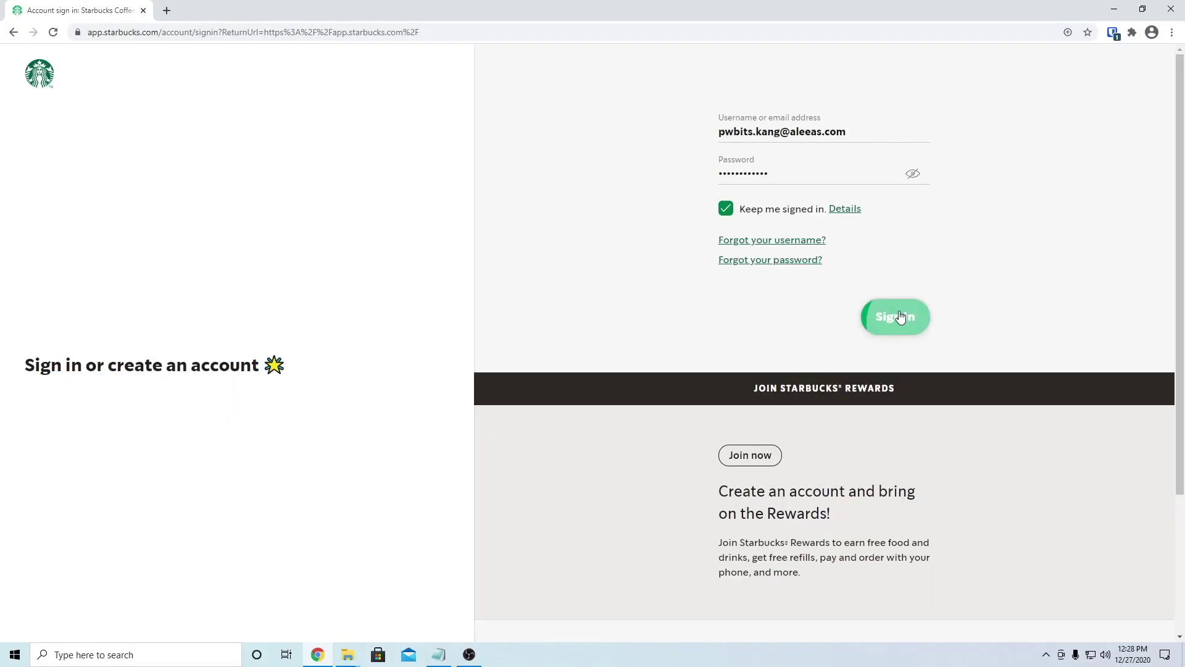
click(746, 474)
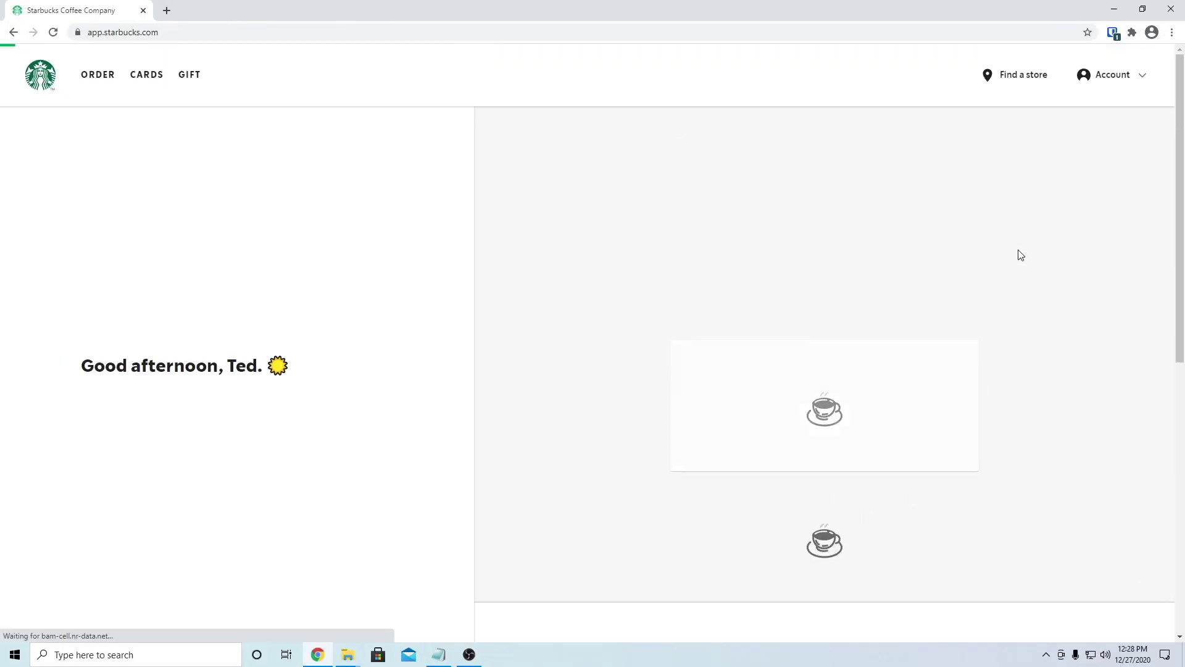
click(1134, 86)
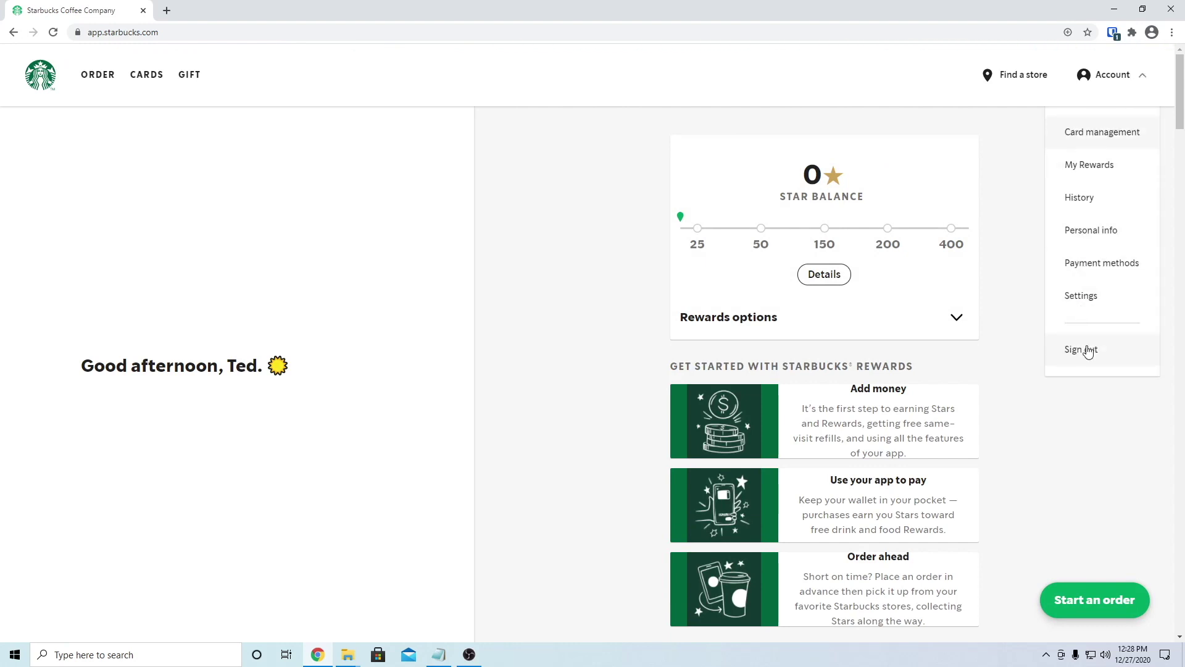
click(1087, 351)
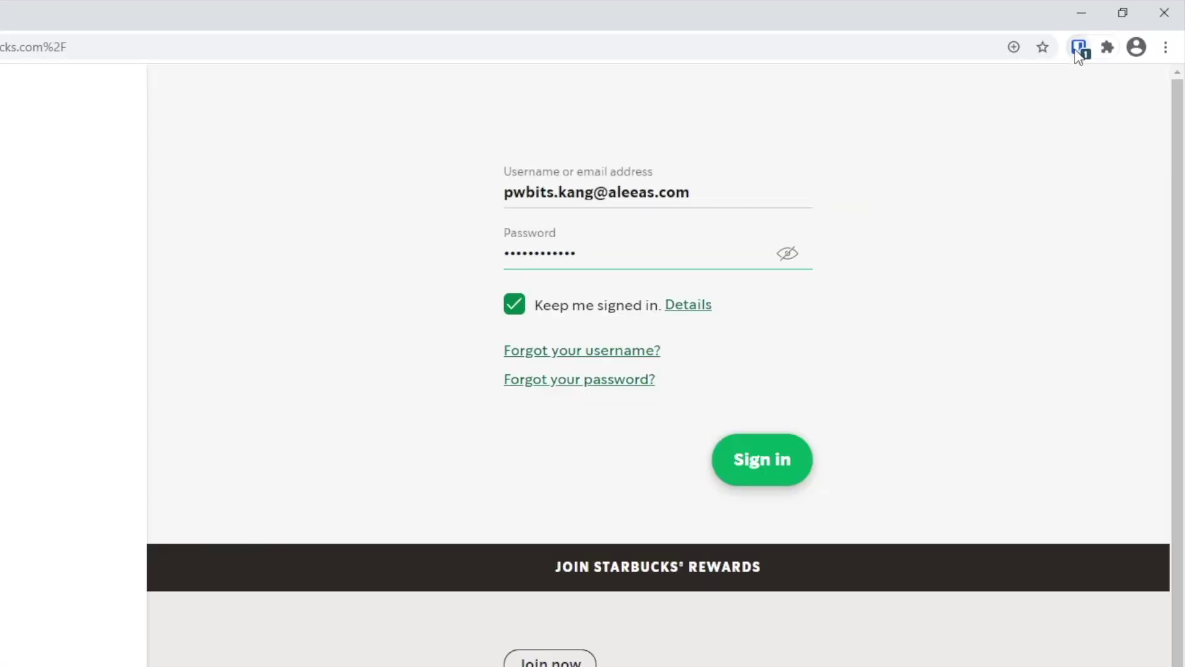
Step: Look through the extension's Settings and its auto-fill Options page
click(1113, 33)
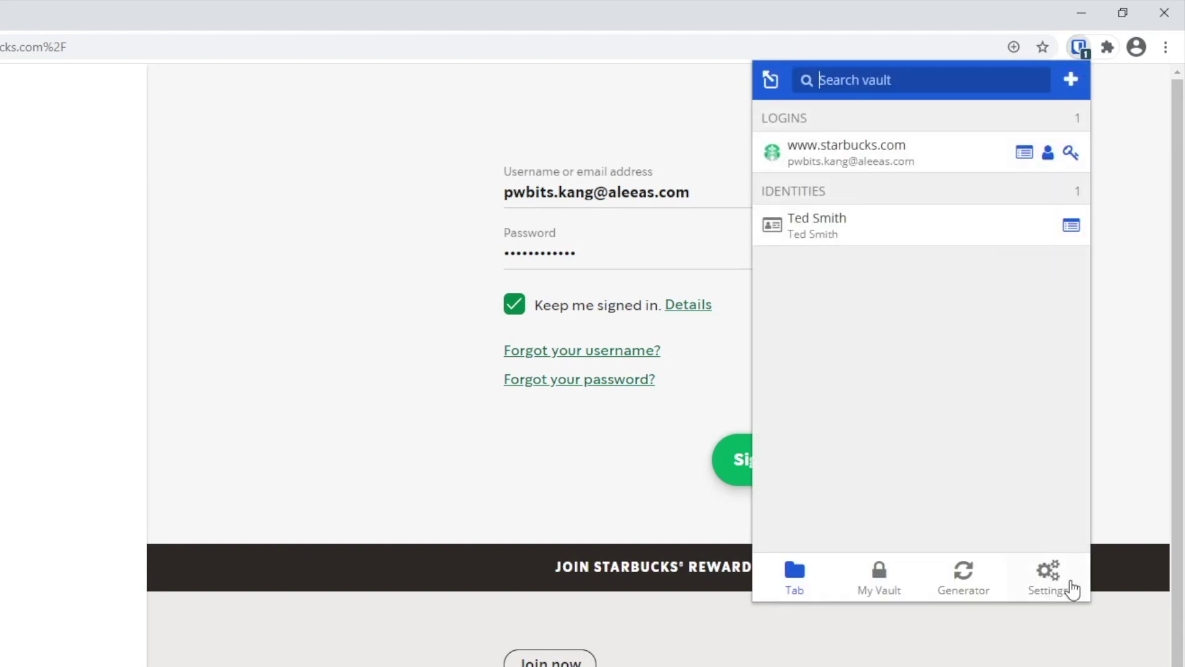
click(1039, 578)
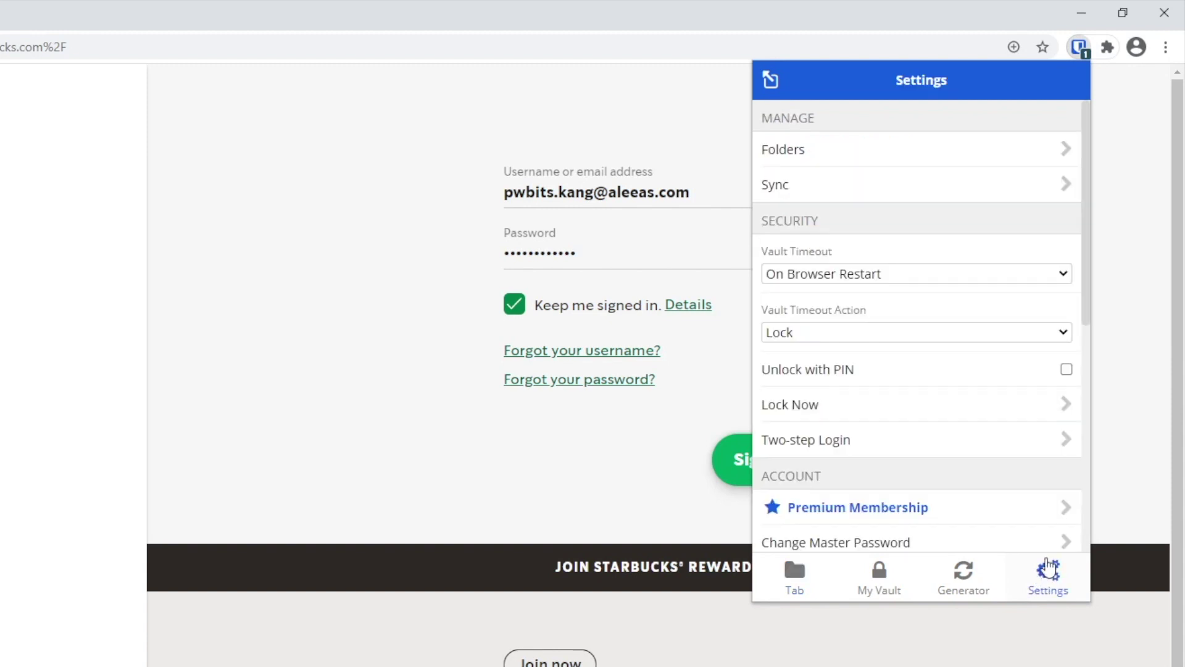
scroll(996, 472, down, 7)
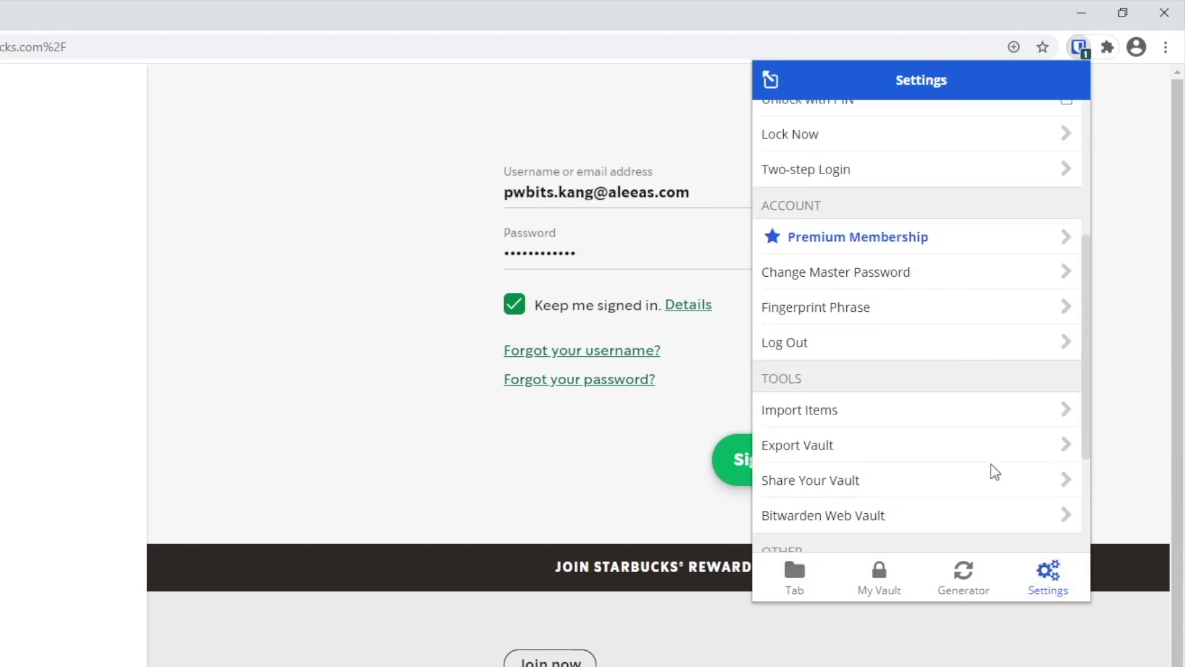
click(886, 403)
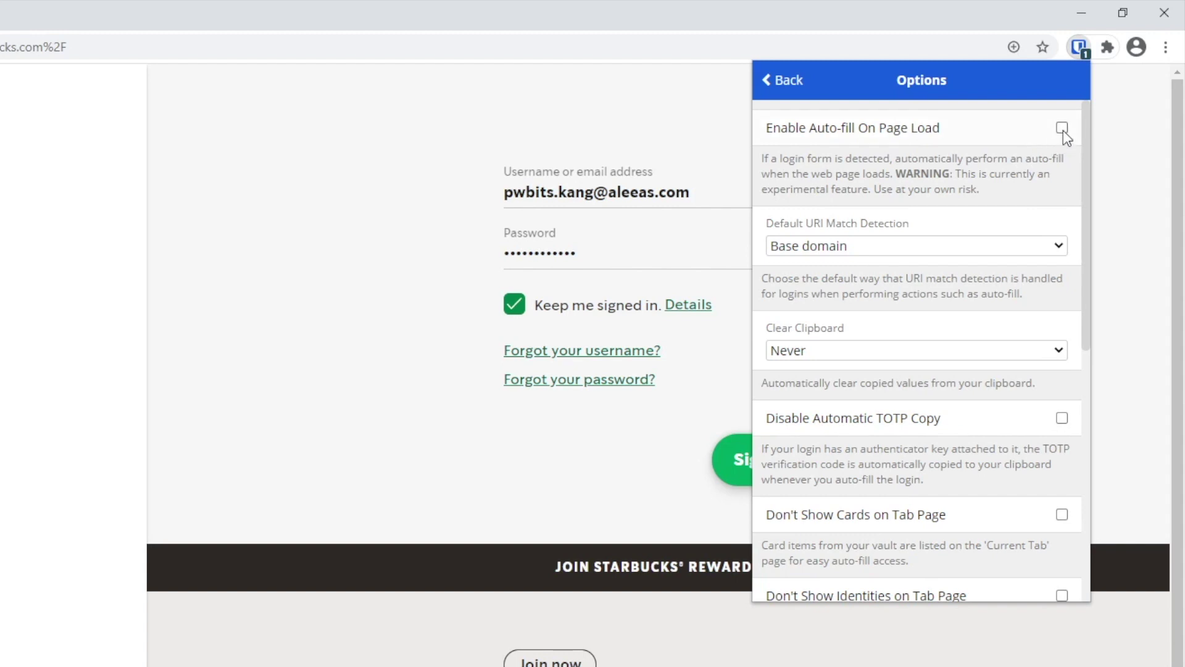
click(784, 80)
Step: Reload the Starbucks page and sign in with the filled credentials
click(632, 126)
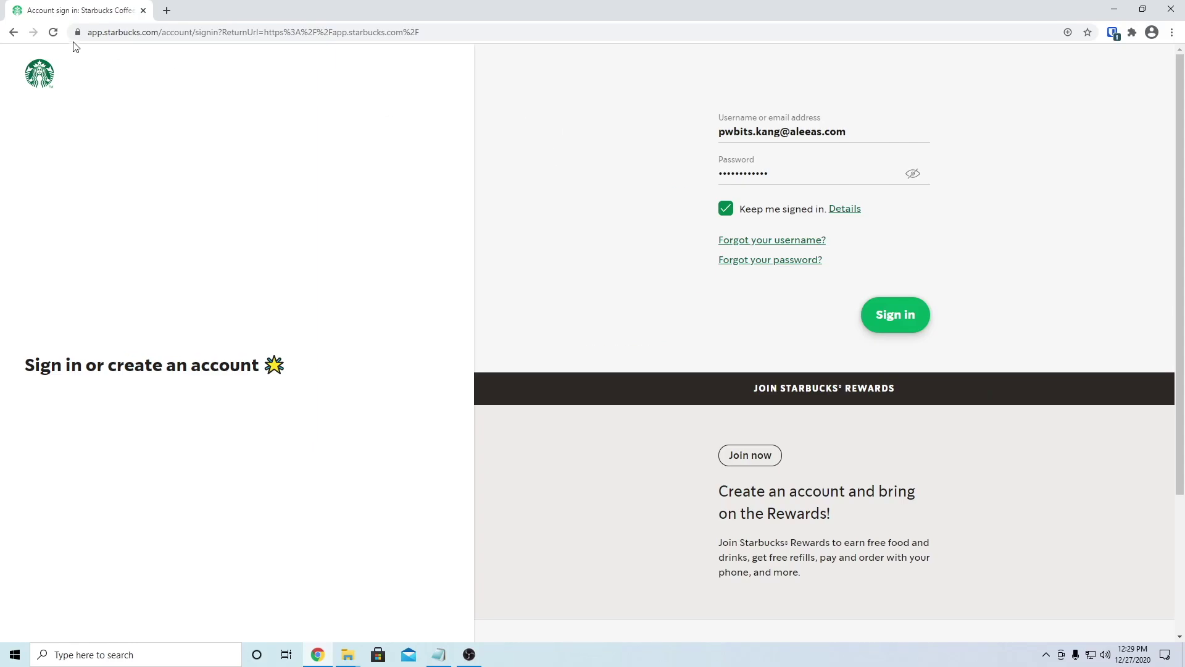
click(53, 33)
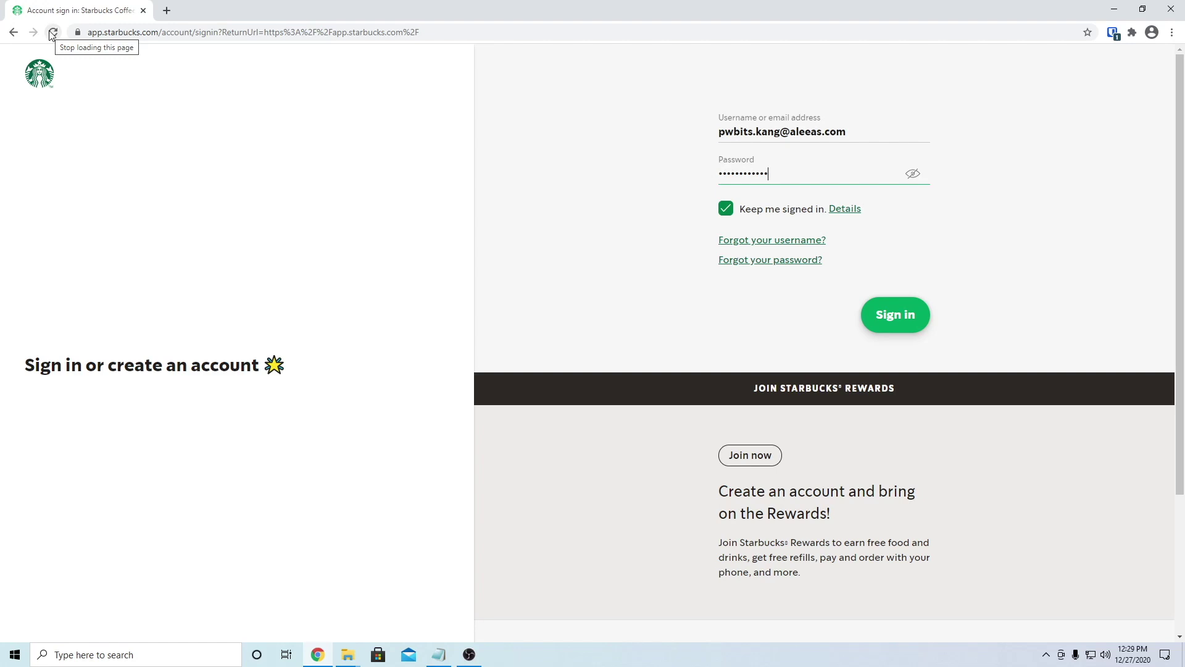
click(893, 312)
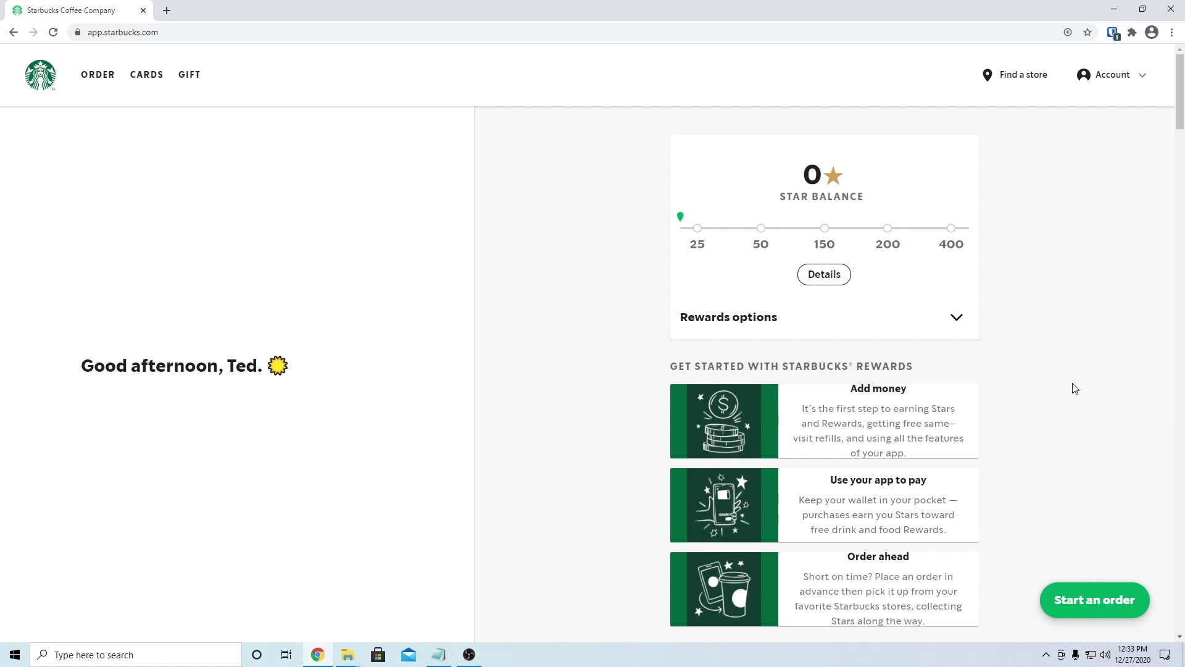
Step: Open Starbucks' password change page, clear the autofilled Current password, and bring up the Bitwarden popup
click(1112, 84)
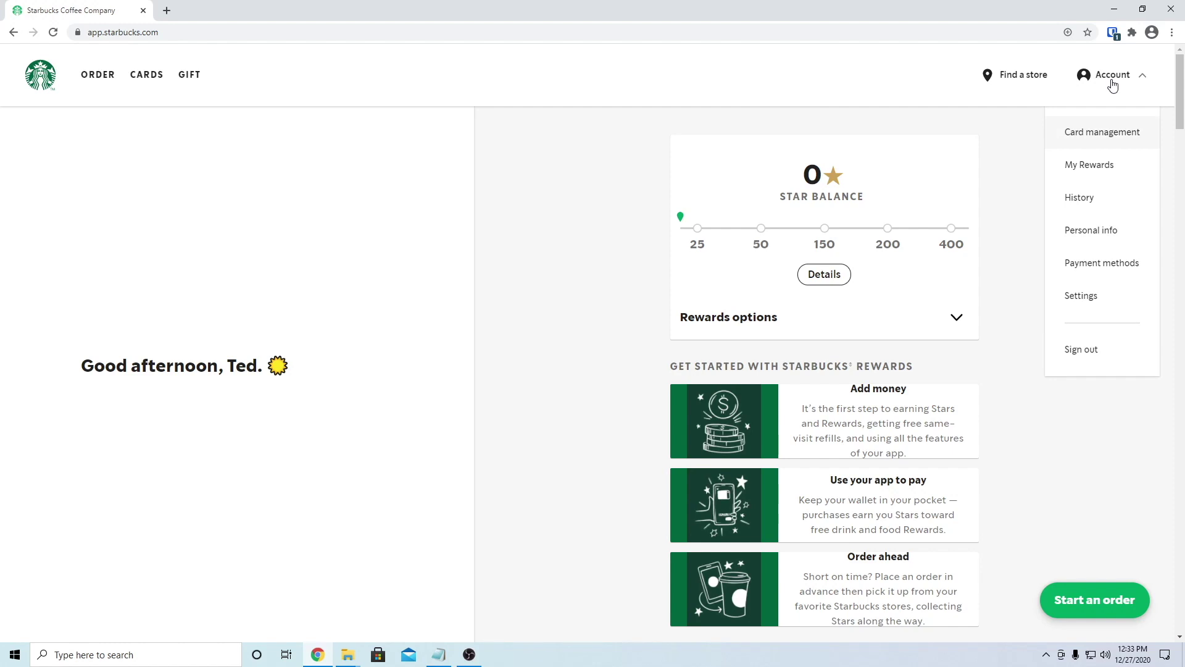
click(1080, 299)
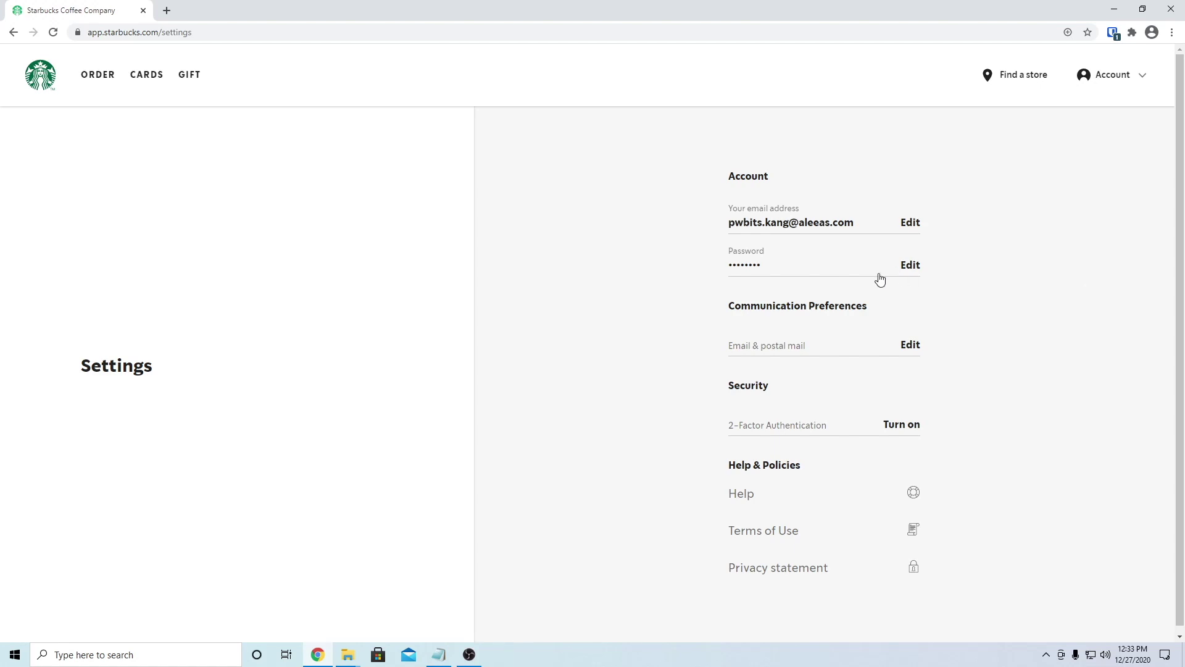
click(911, 265)
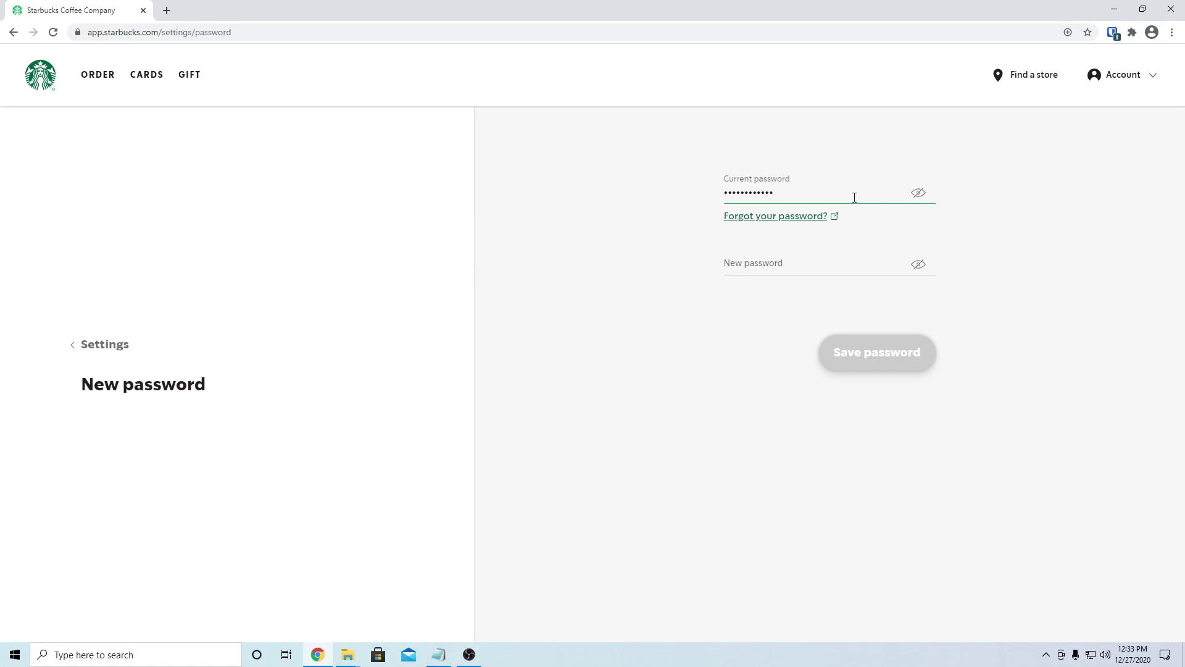
key(ctrl+a)
key(BackSpace)
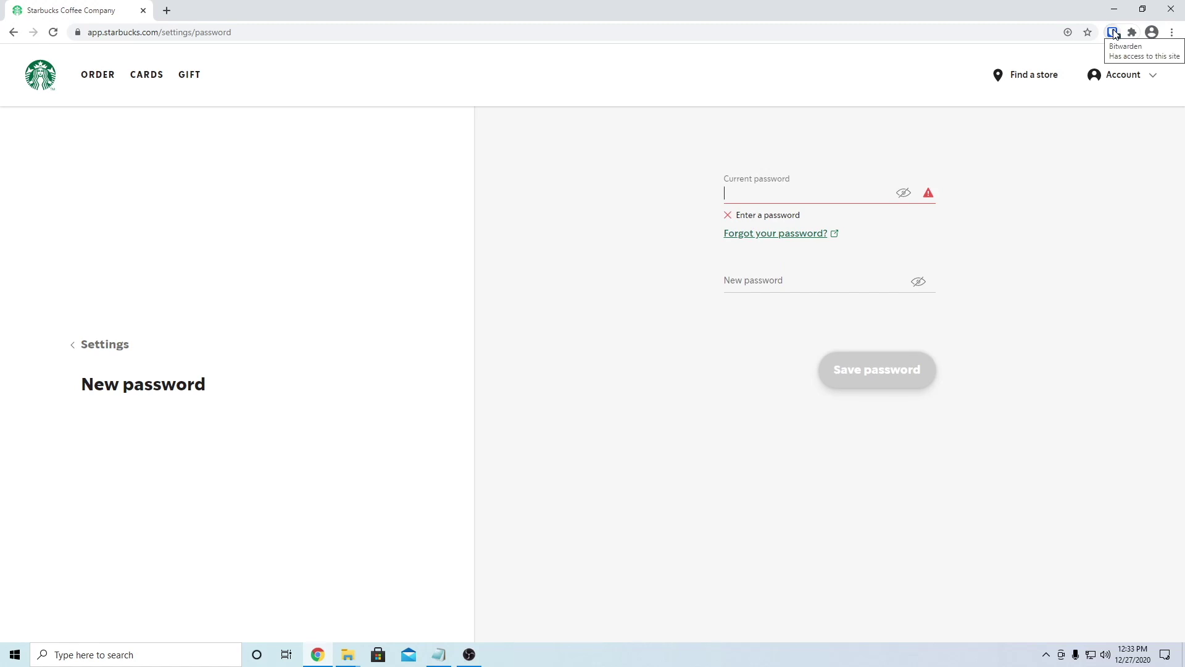
click(1075, 49)
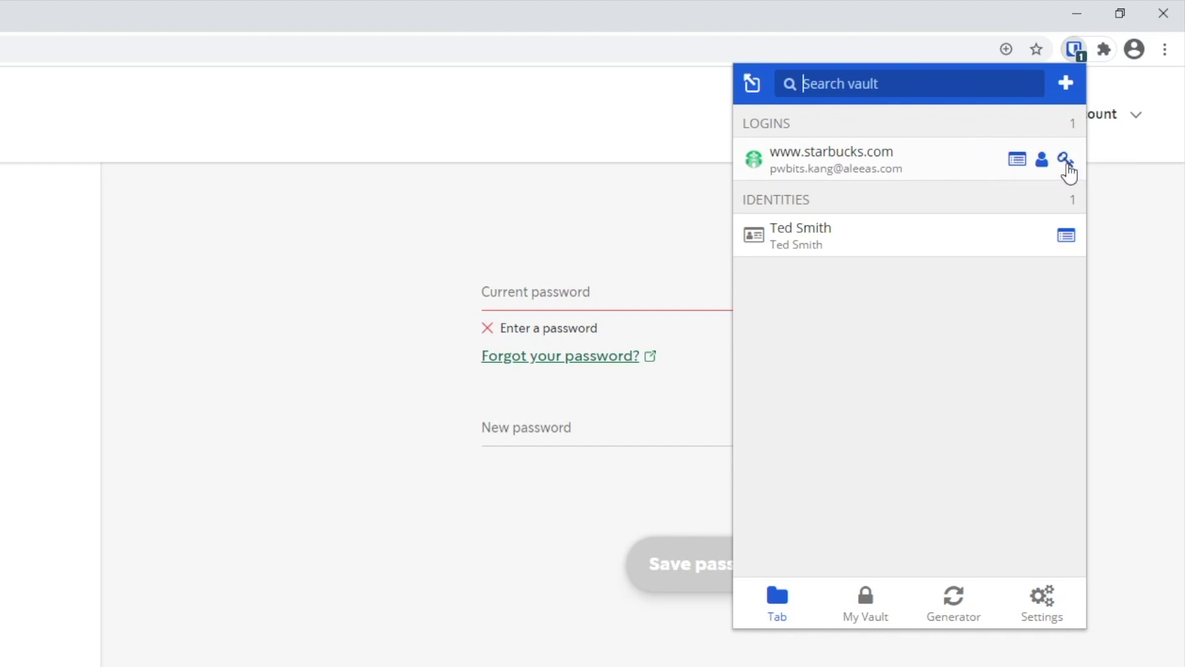
Step: Copy the saved password from the starbucks.com login's details
click(1018, 164)
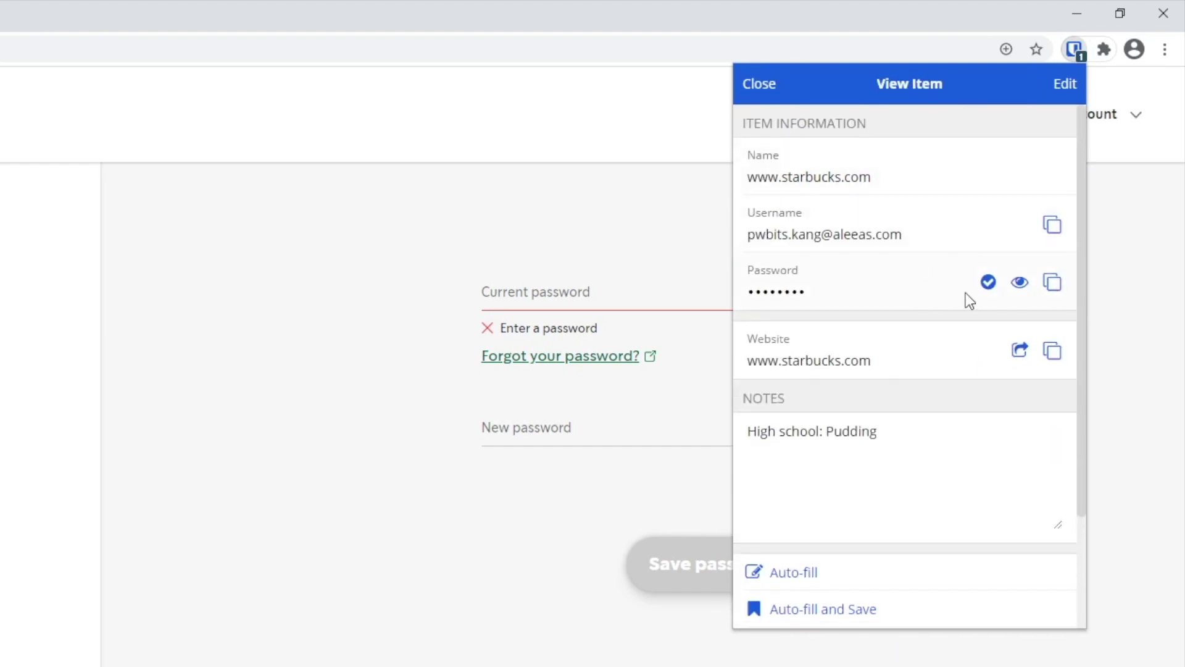
click(1022, 283)
click(1023, 283)
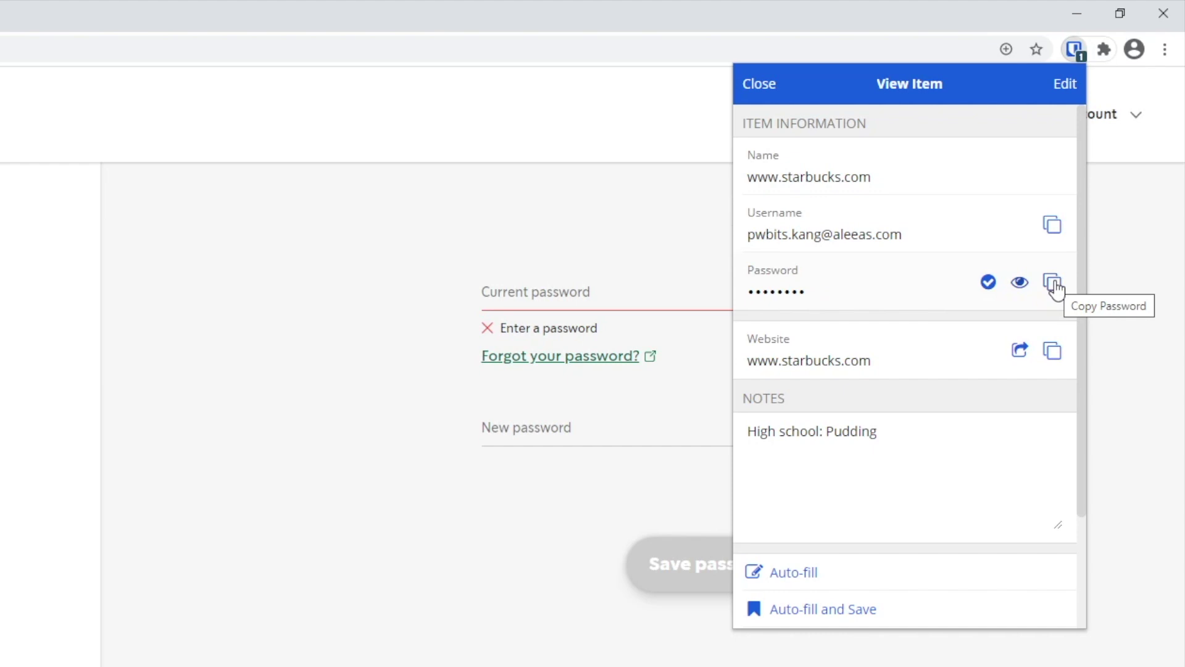
click(1053, 284)
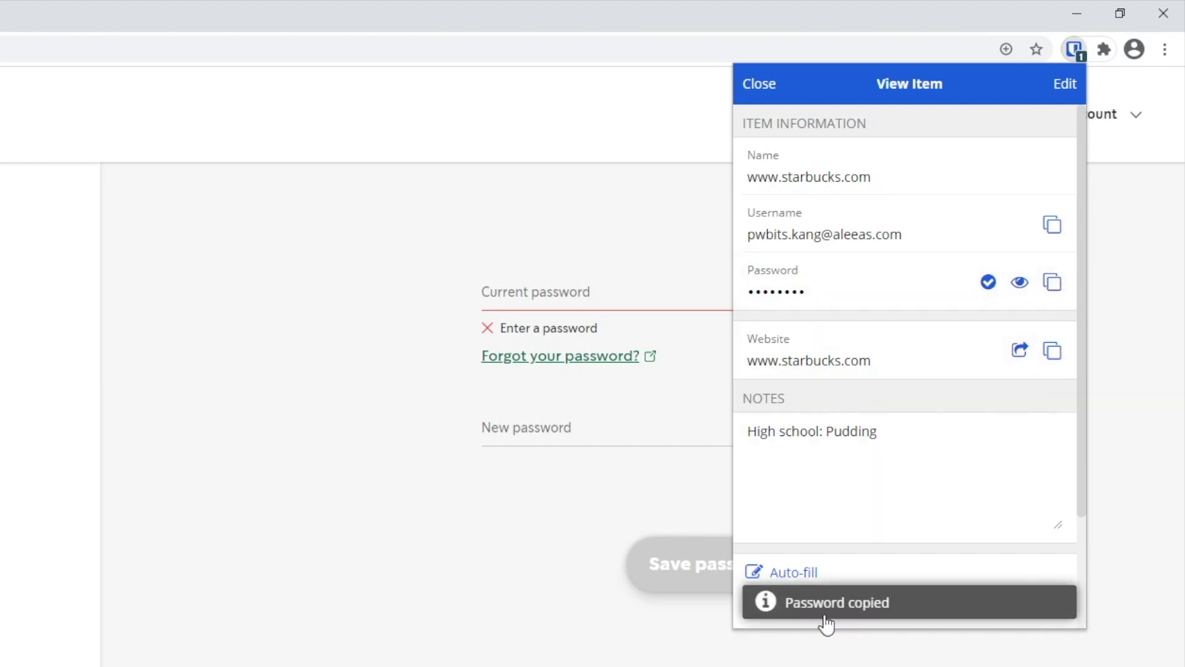
Step: Paste the copied password into Starbucks' Current password field
click(563, 291)
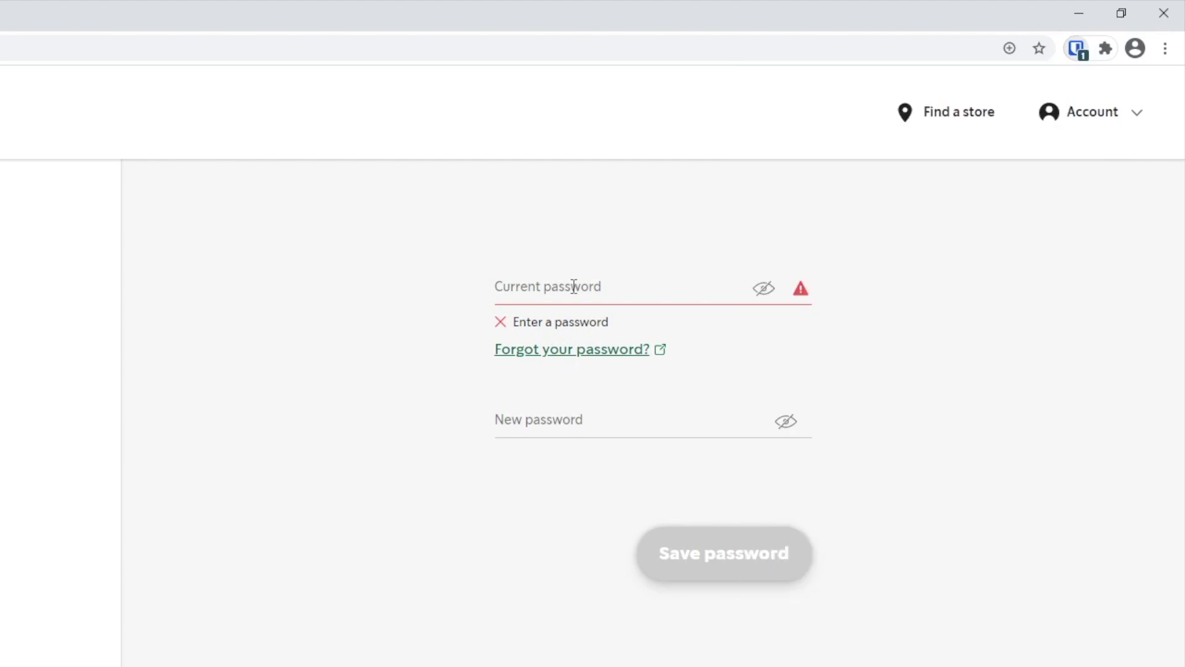
click(574, 287)
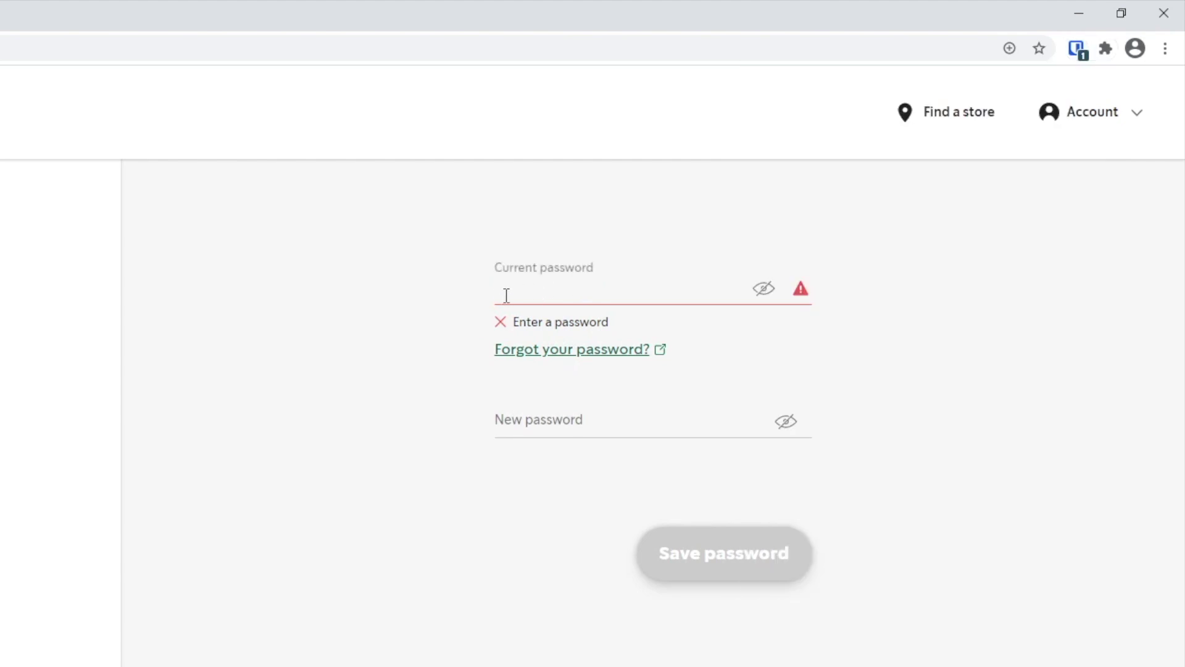
right_click(506, 292)
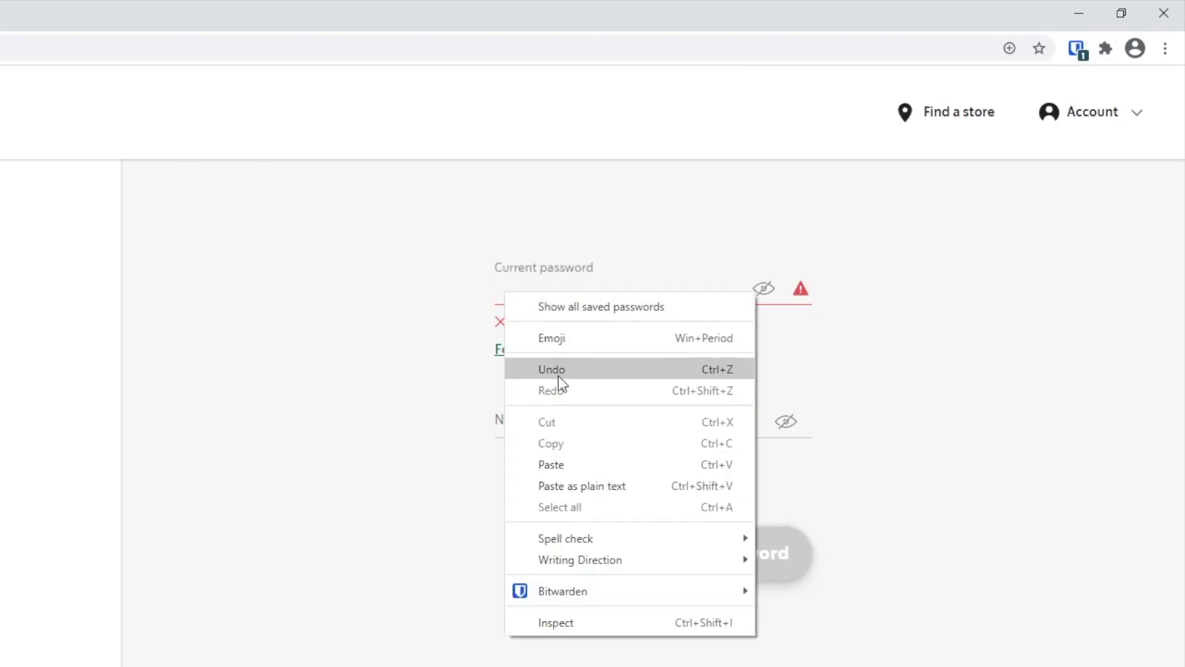
click(567, 463)
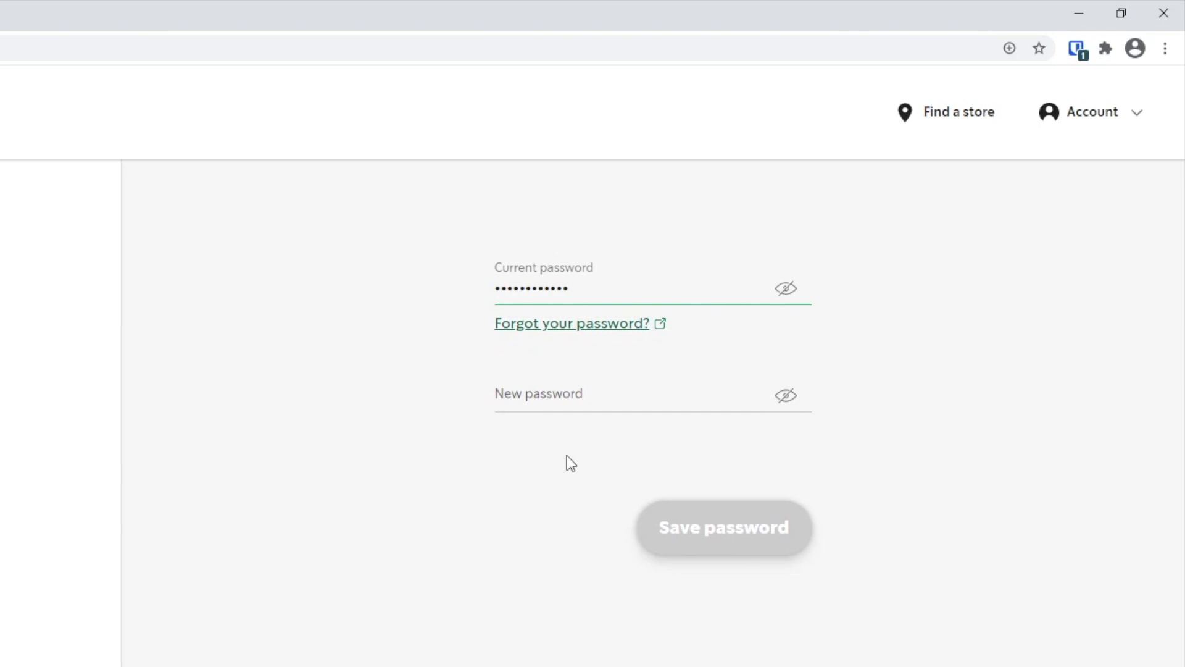
click(964, 354)
Step: Replace the starbucks.com login's password with a newly generated 12-character one
click(1075, 48)
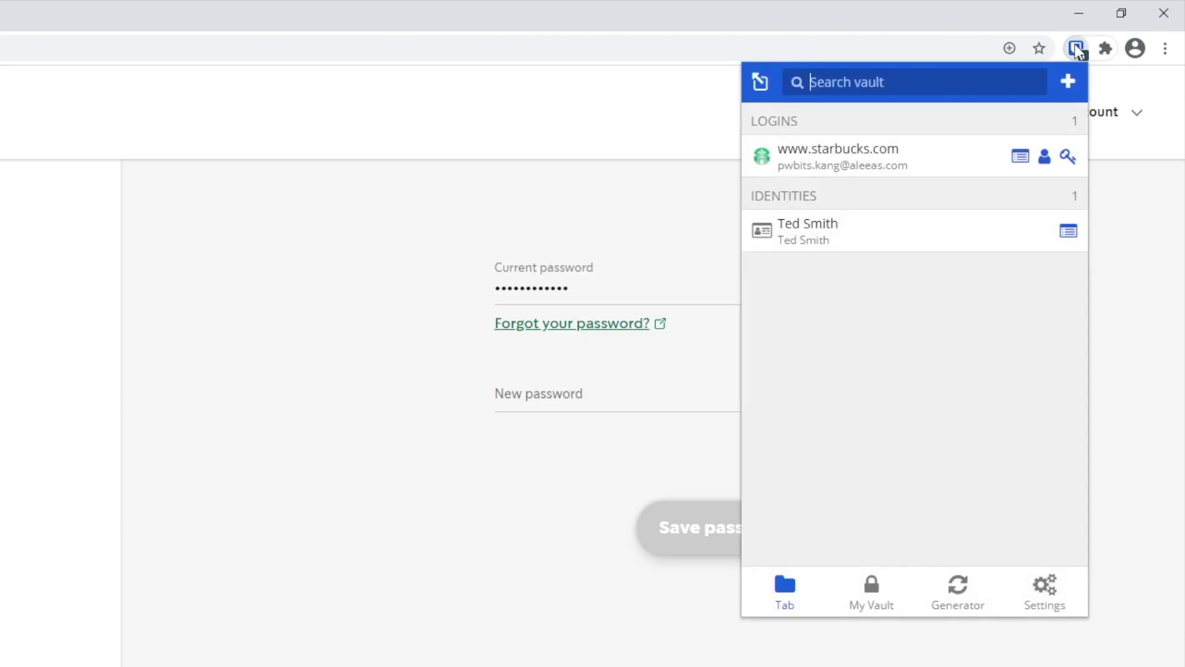
click(1019, 165)
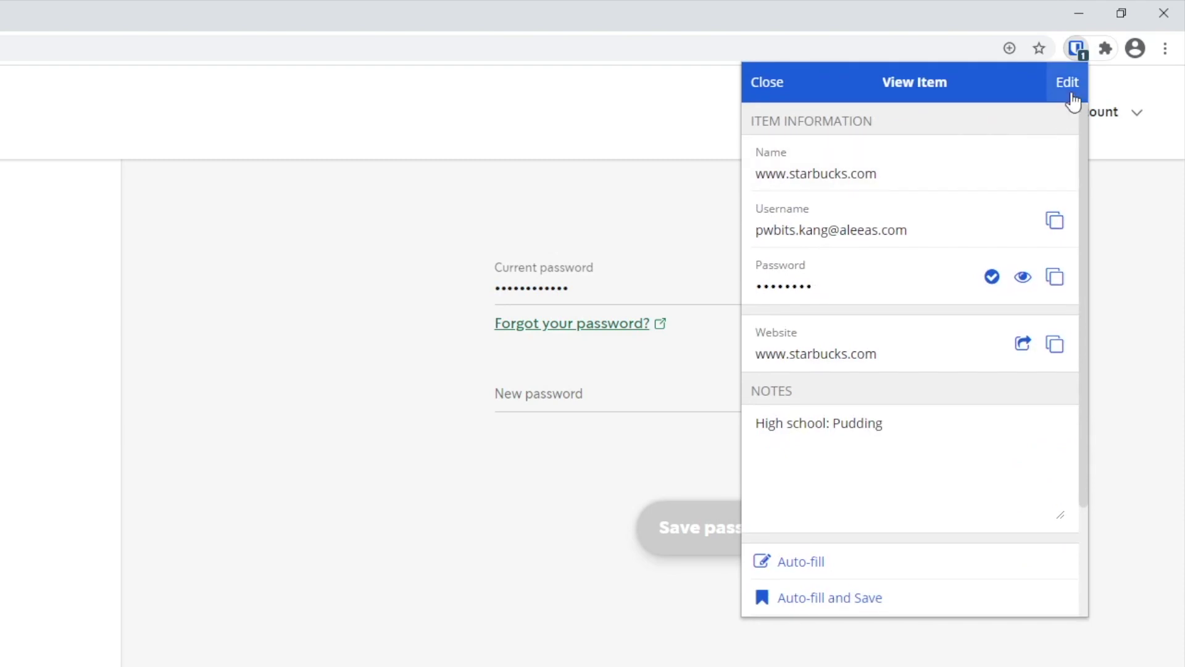
click(1068, 82)
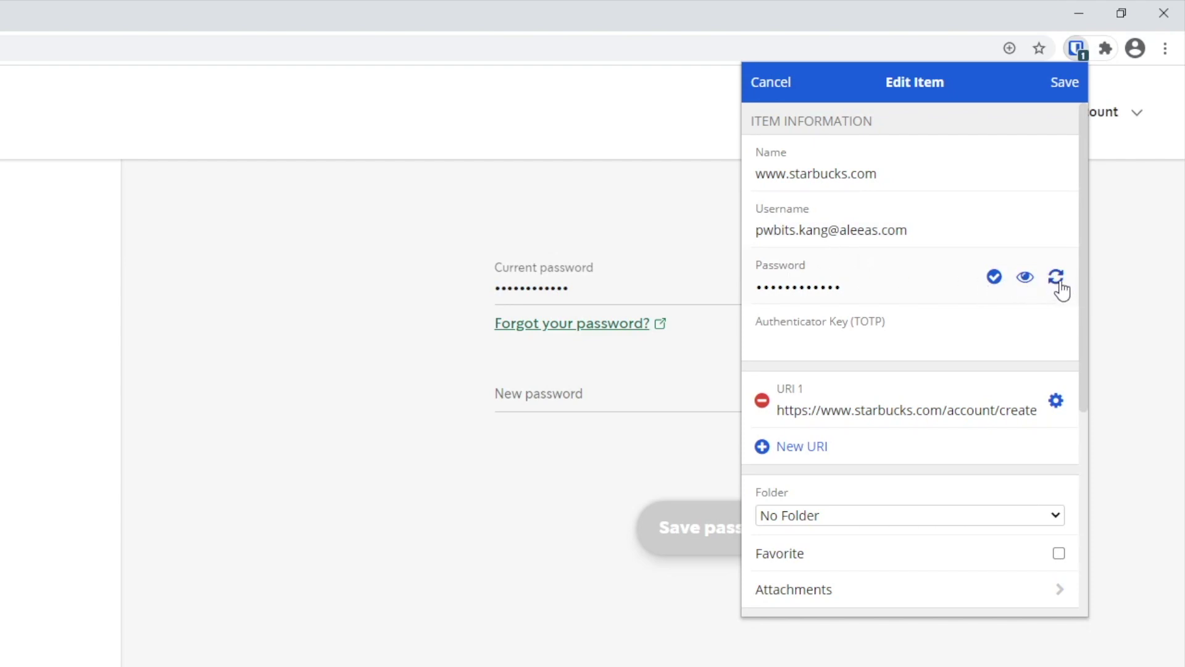
click(1056, 279)
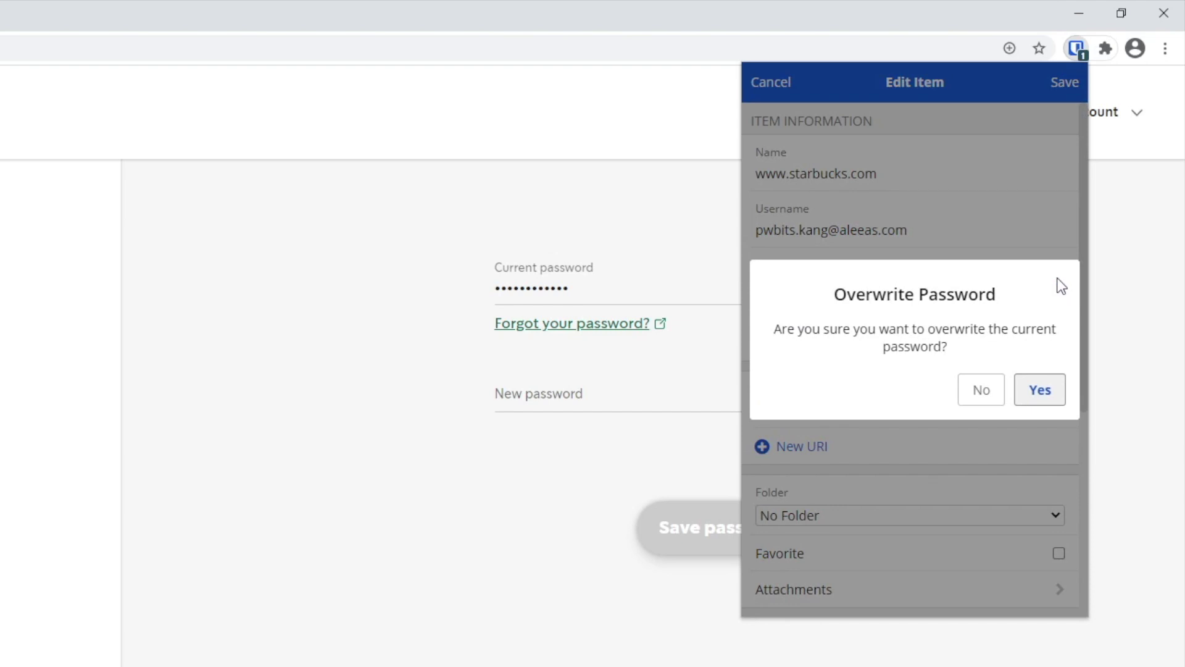
click(1038, 390)
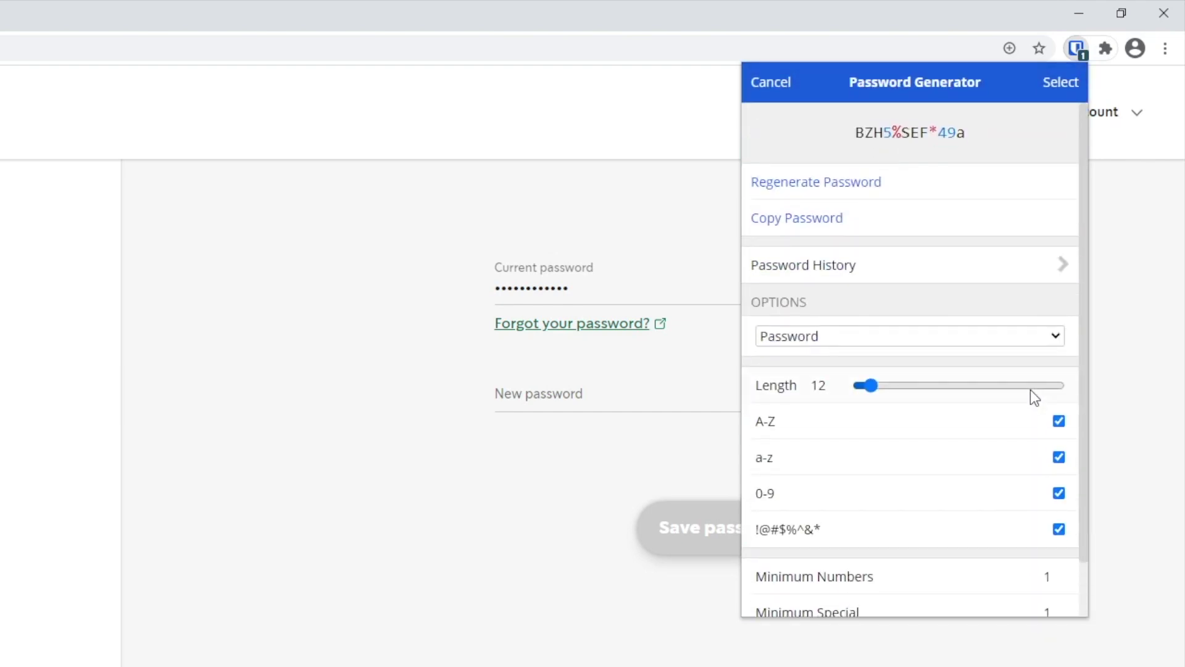
click(882, 183)
click(881, 184)
click(881, 183)
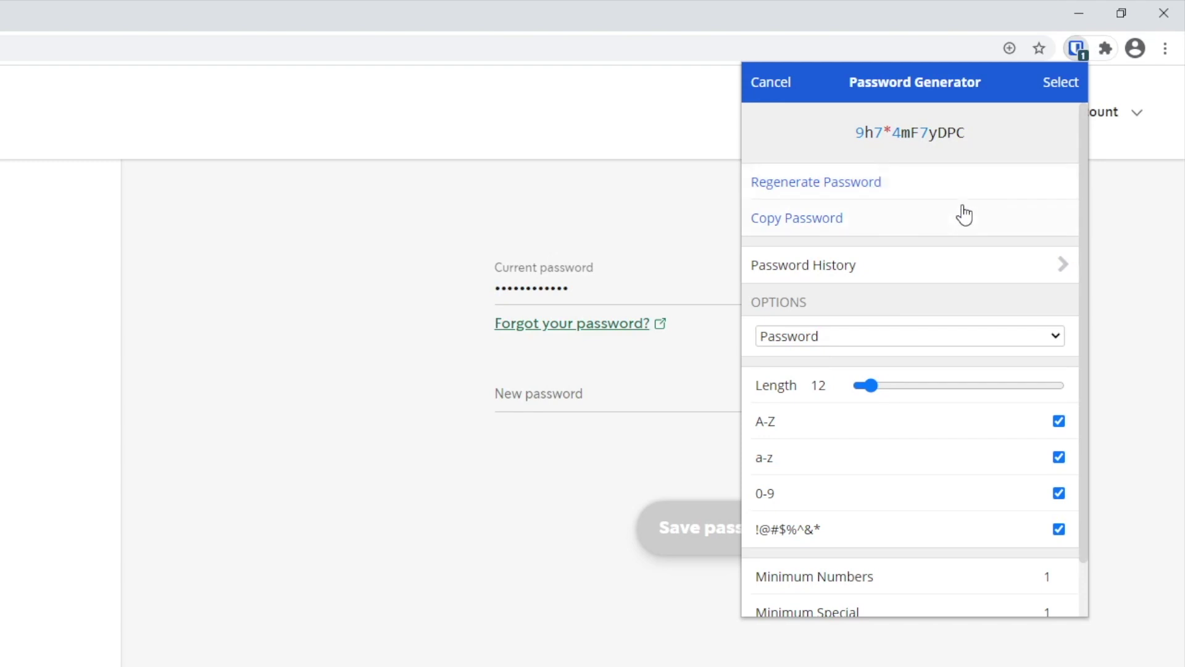
click(1063, 87)
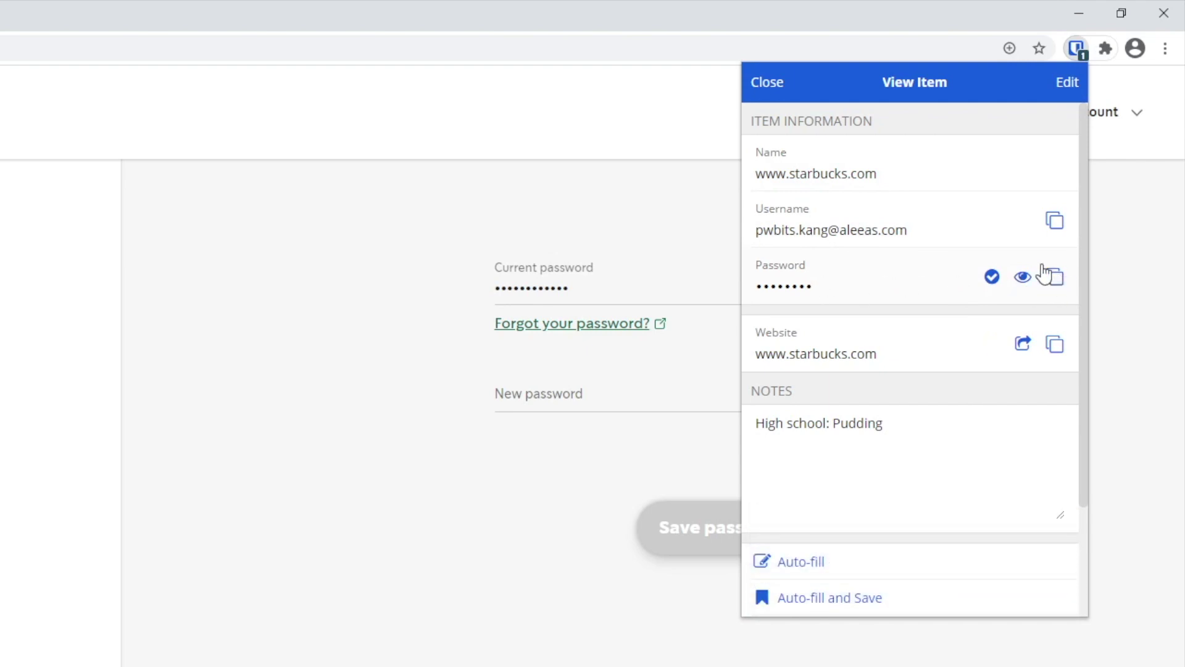
Step: Copy the new saved password for use in Starbucks' New password field
click(1056, 281)
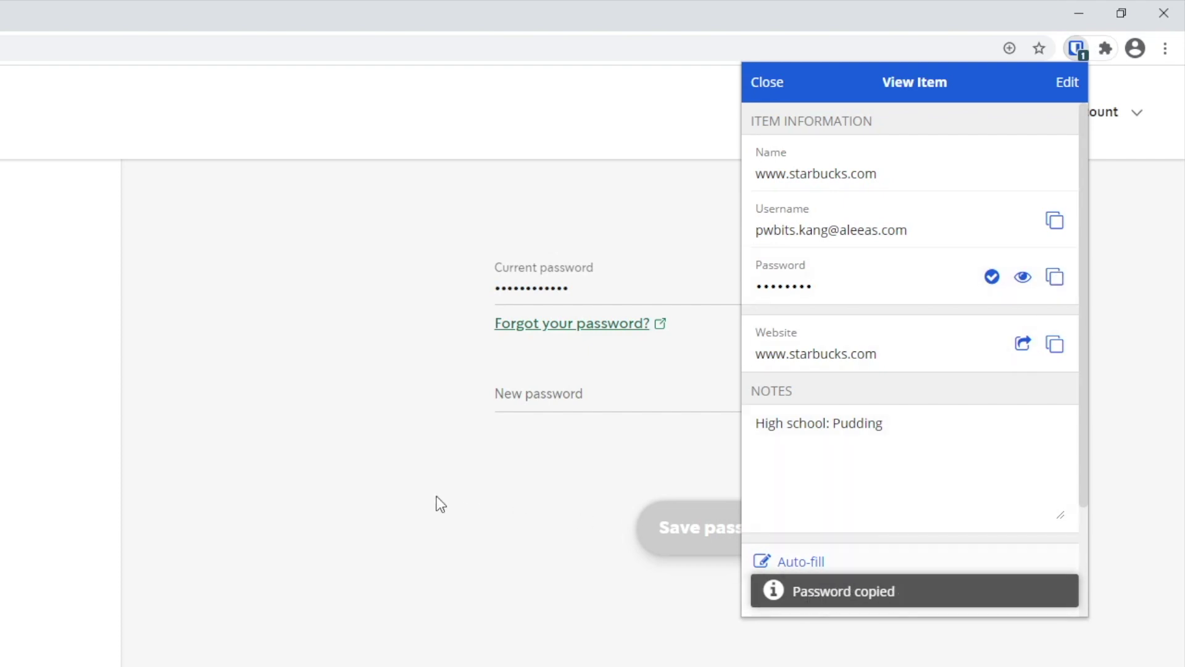
click(340, 484)
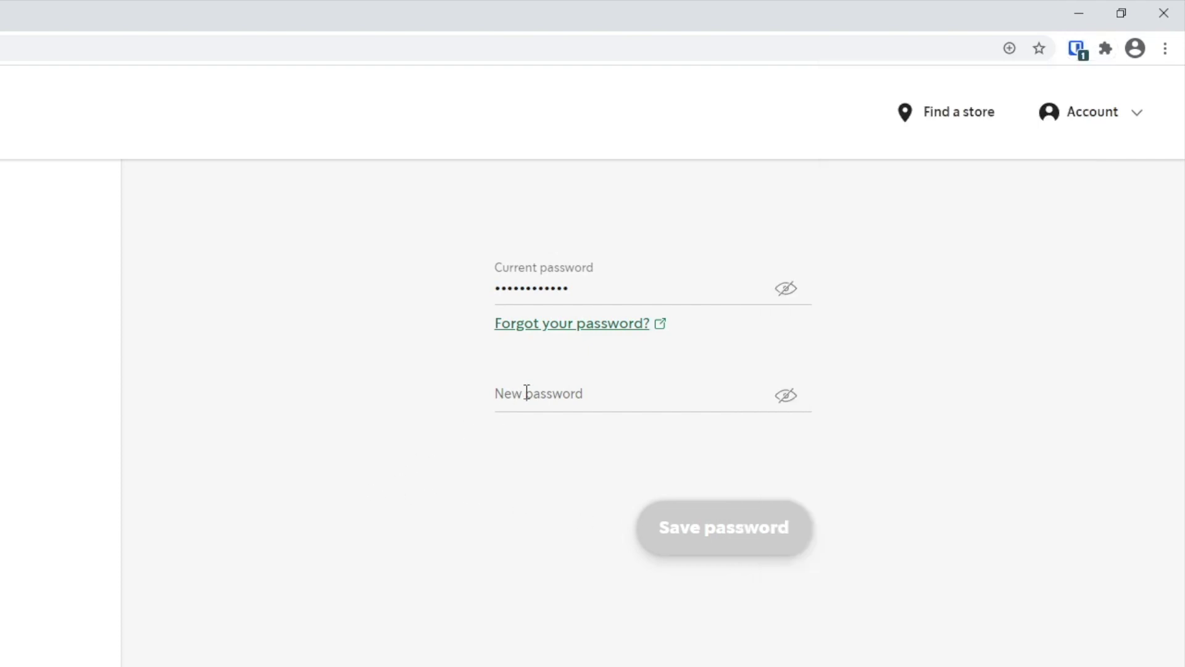
right_click(525, 394)
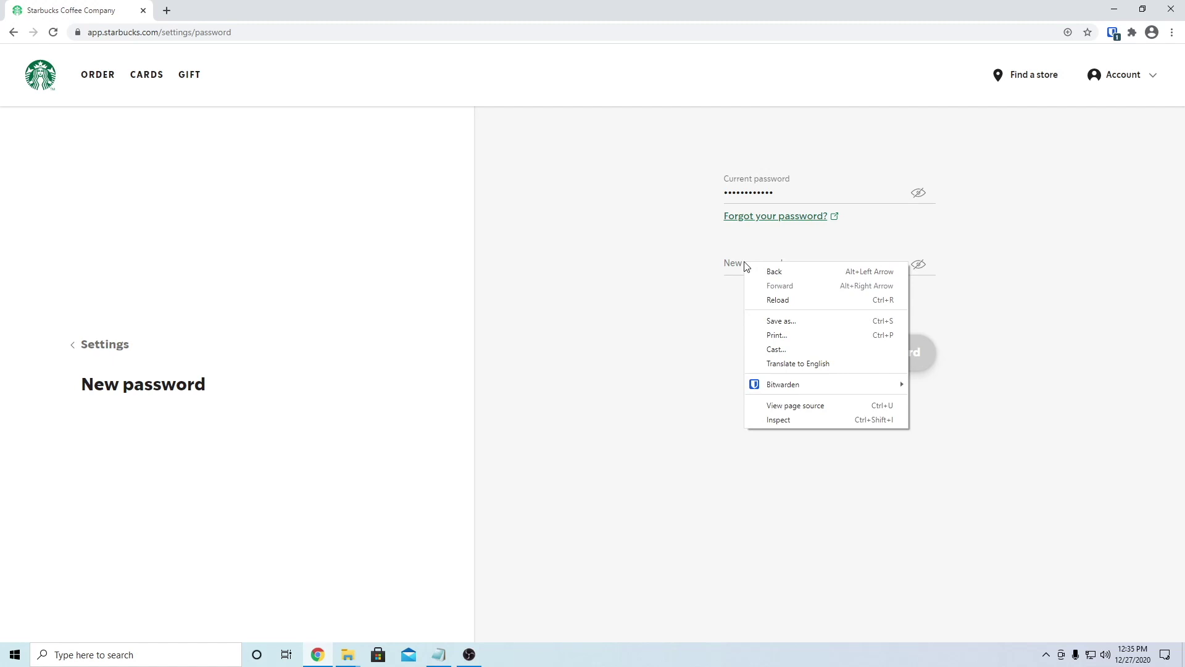
Step: Paste the generated password into Starbucks' New password field and save it
click(736, 263)
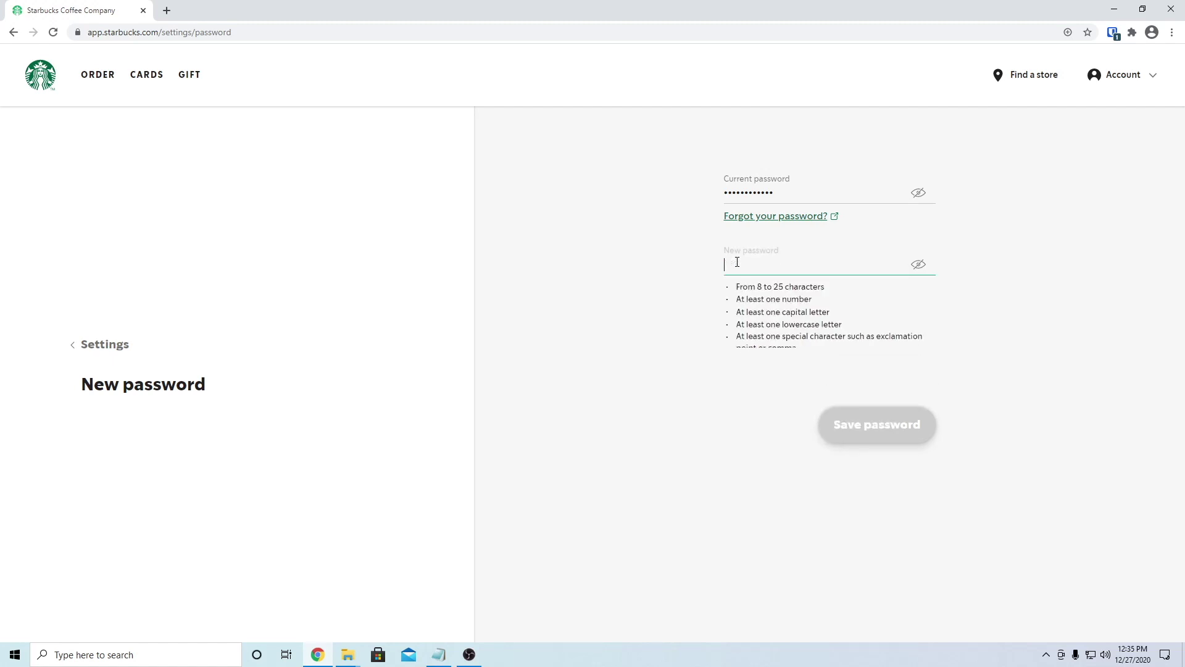
right_click(736, 263)
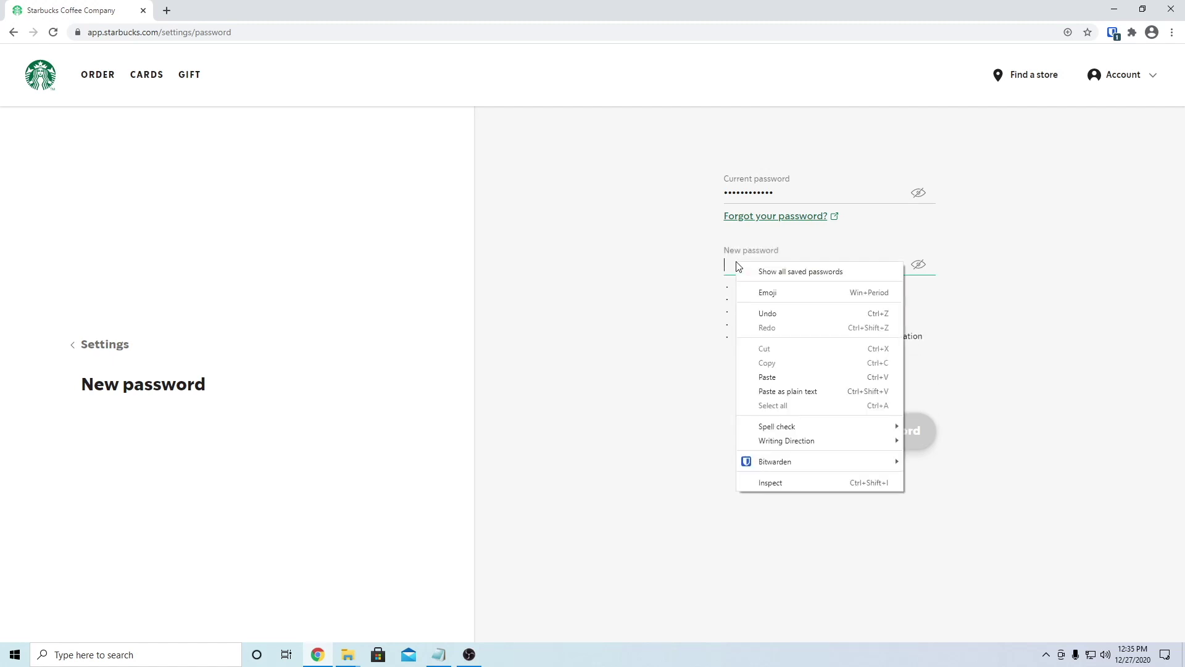
click(786, 375)
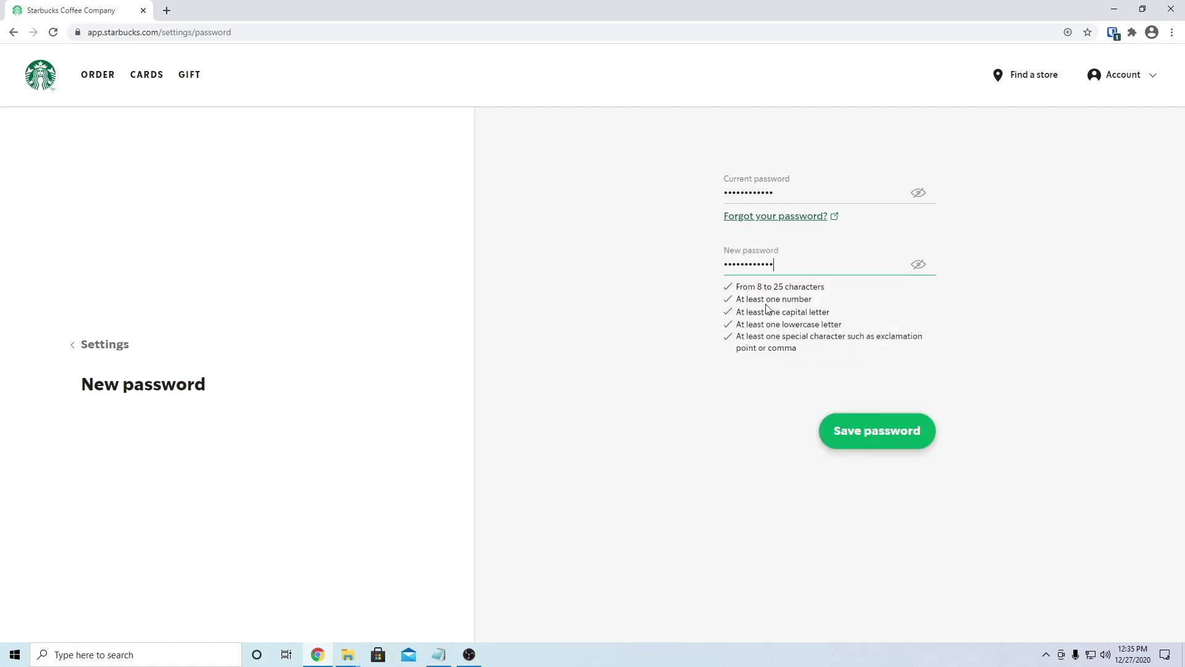
click(875, 438)
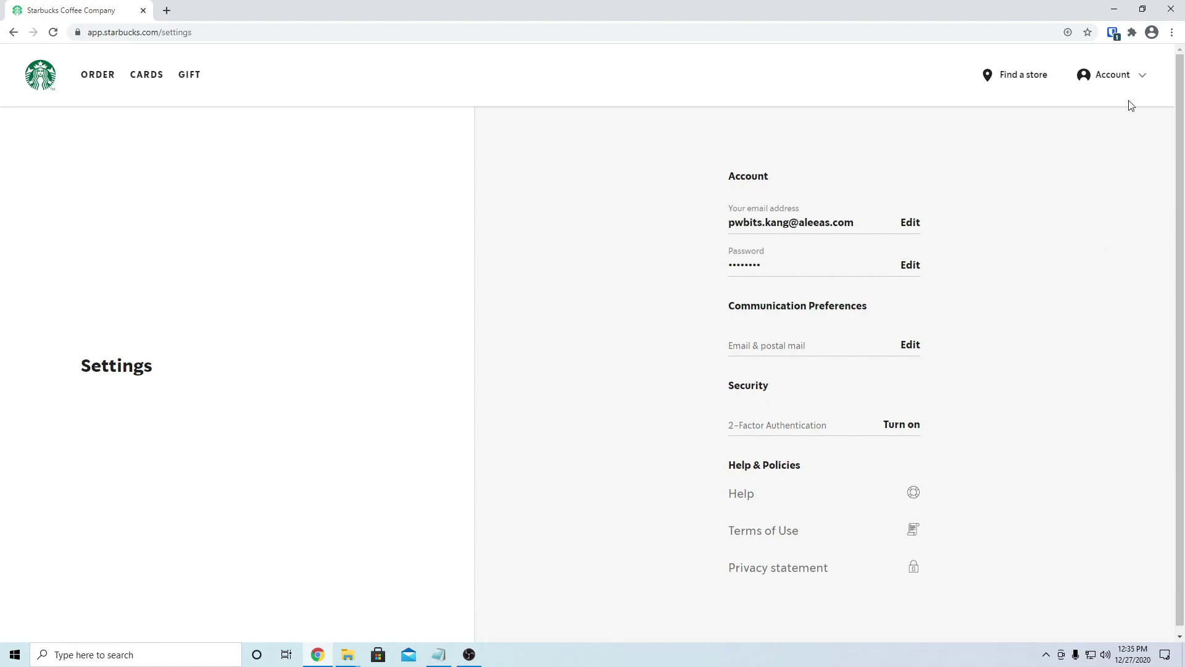
Step: Sign out of the Starbucks account and sign back in
click(1125, 78)
click(1082, 350)
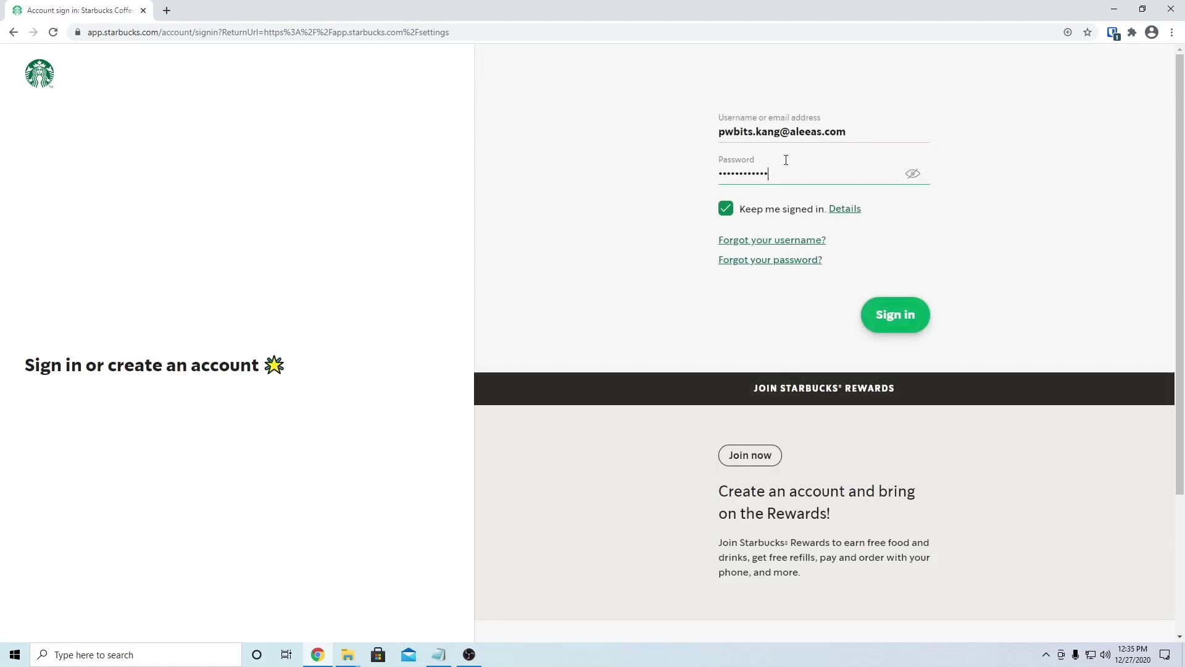
click(896, 320)
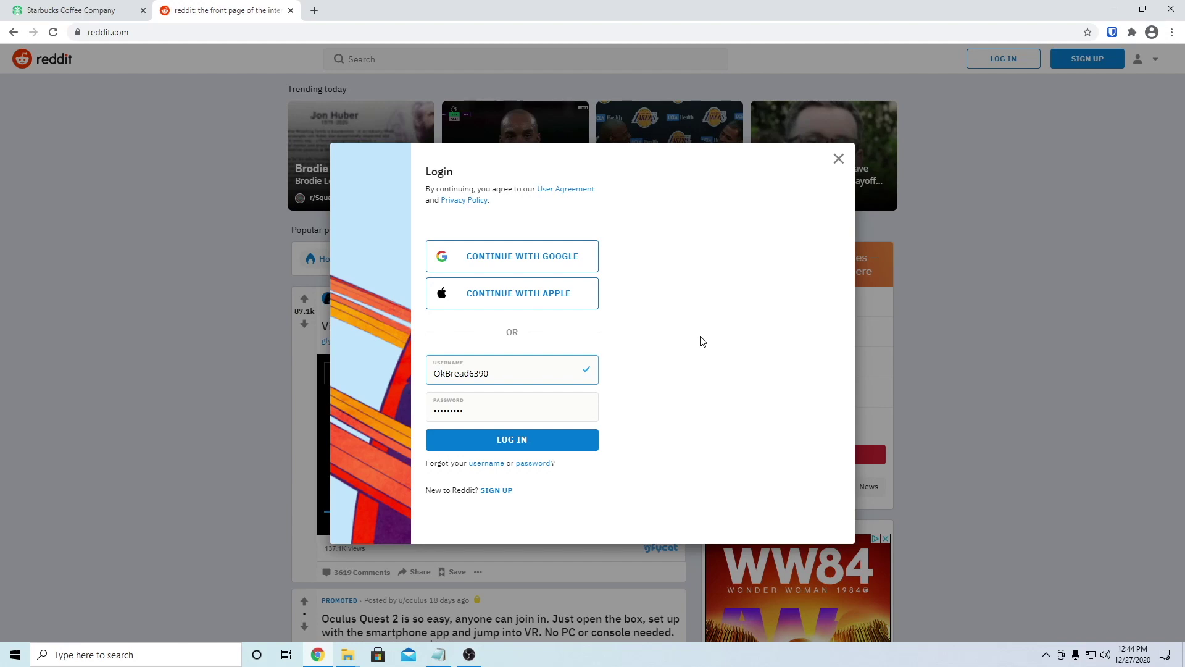
Step: Log in to reddit, save that password to Bitwarden, and open the new reddit.com entry
click(503, 441)
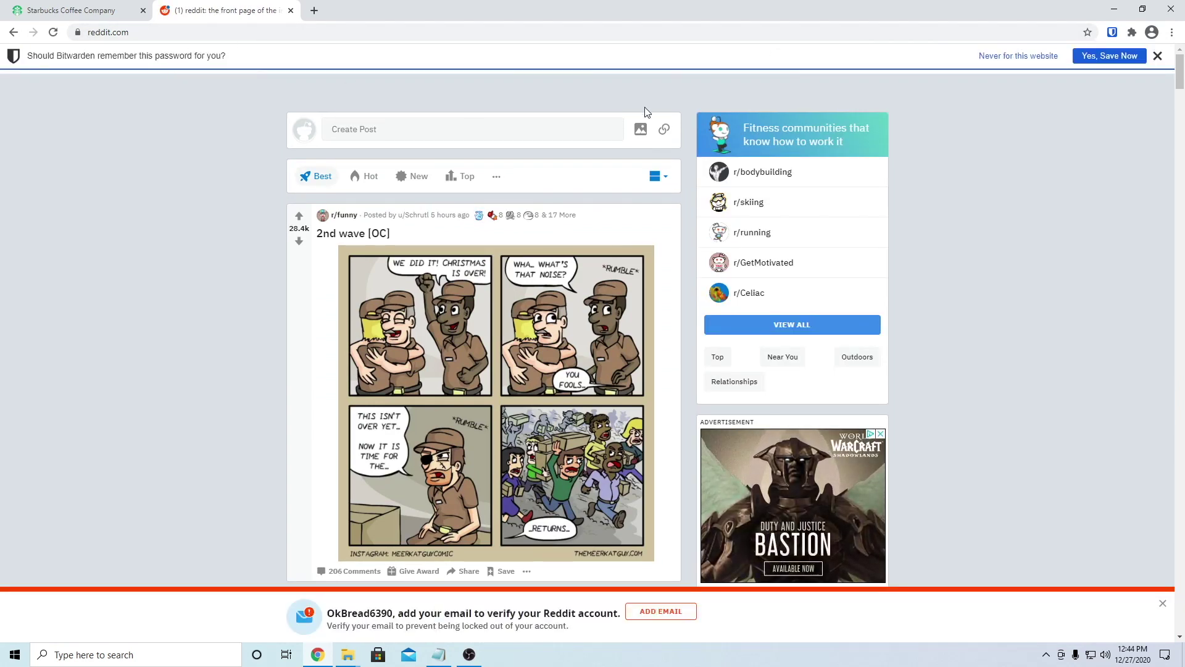
click(1107, 57)
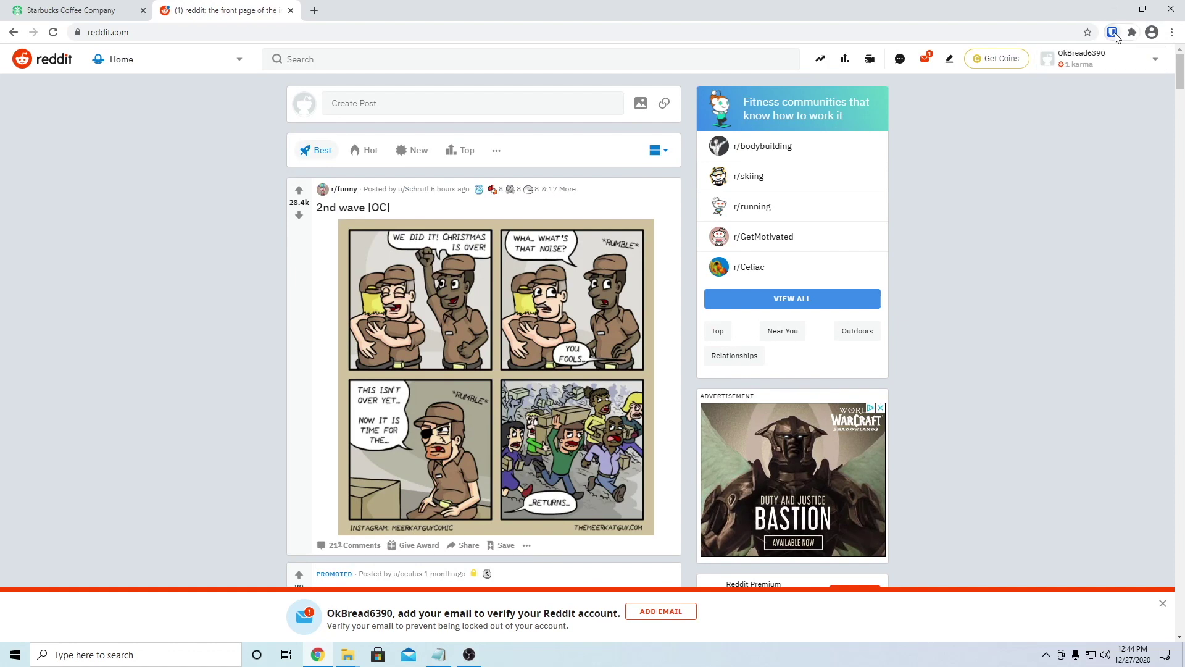
click(1112, 32)
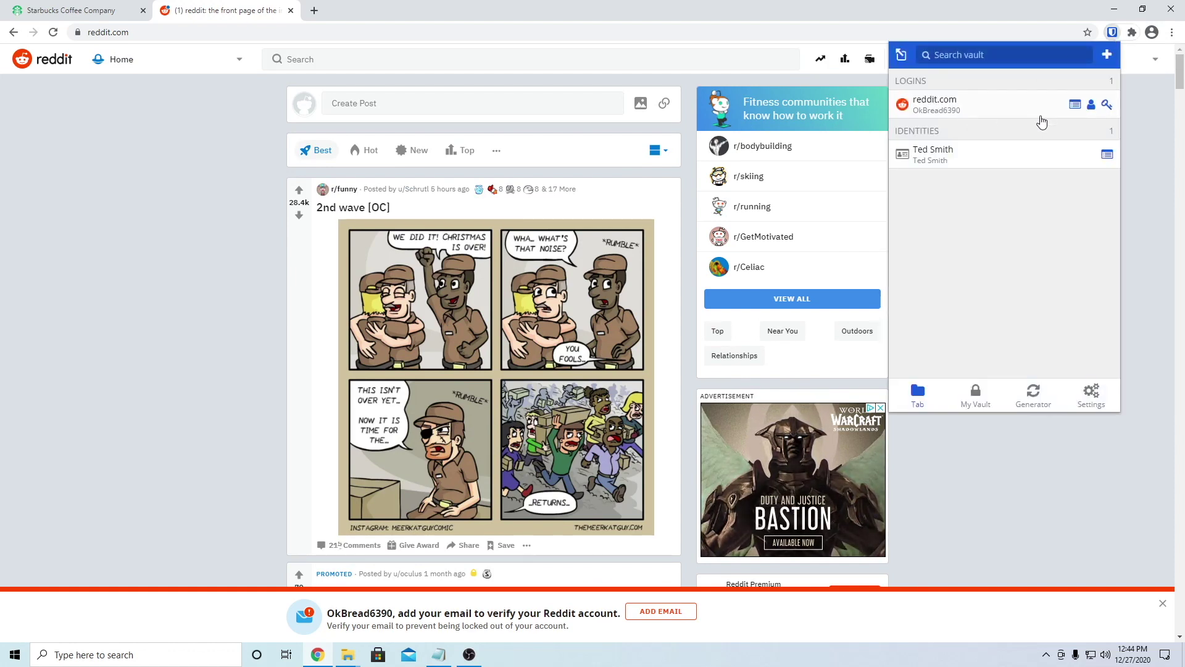
click(1076, 107)
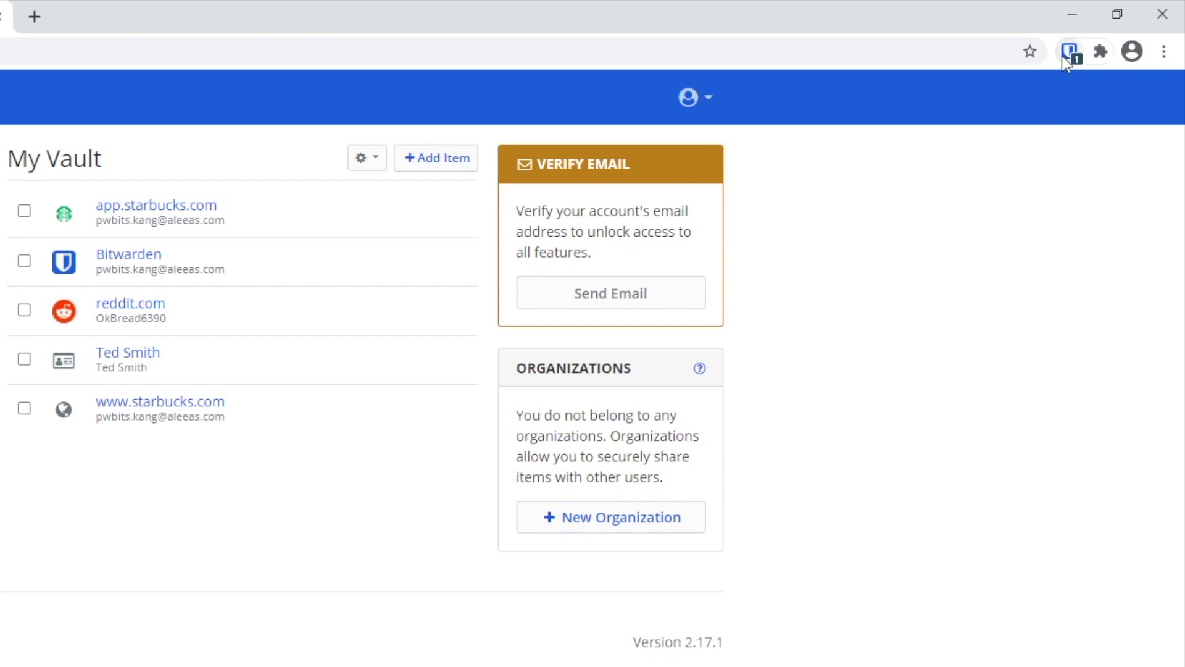
Step: Open the Bitwarden login from the vault popup, confirm its password isn't exposed, and toggle its visibility
click(1063, 54)
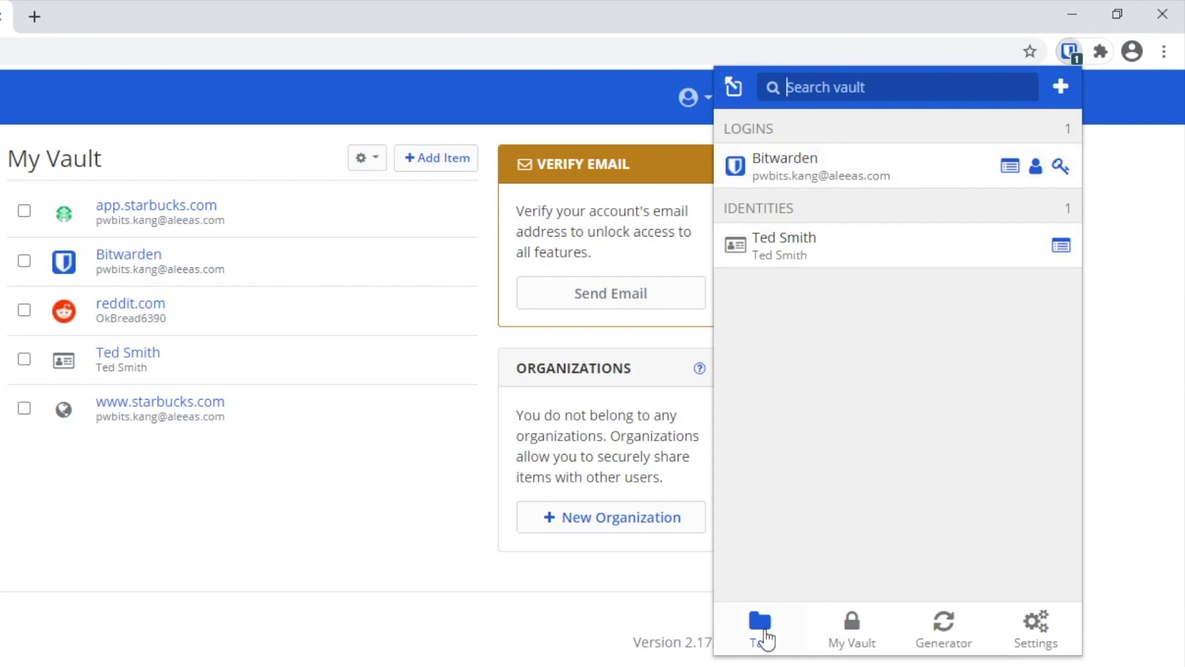
click(1010, 168)
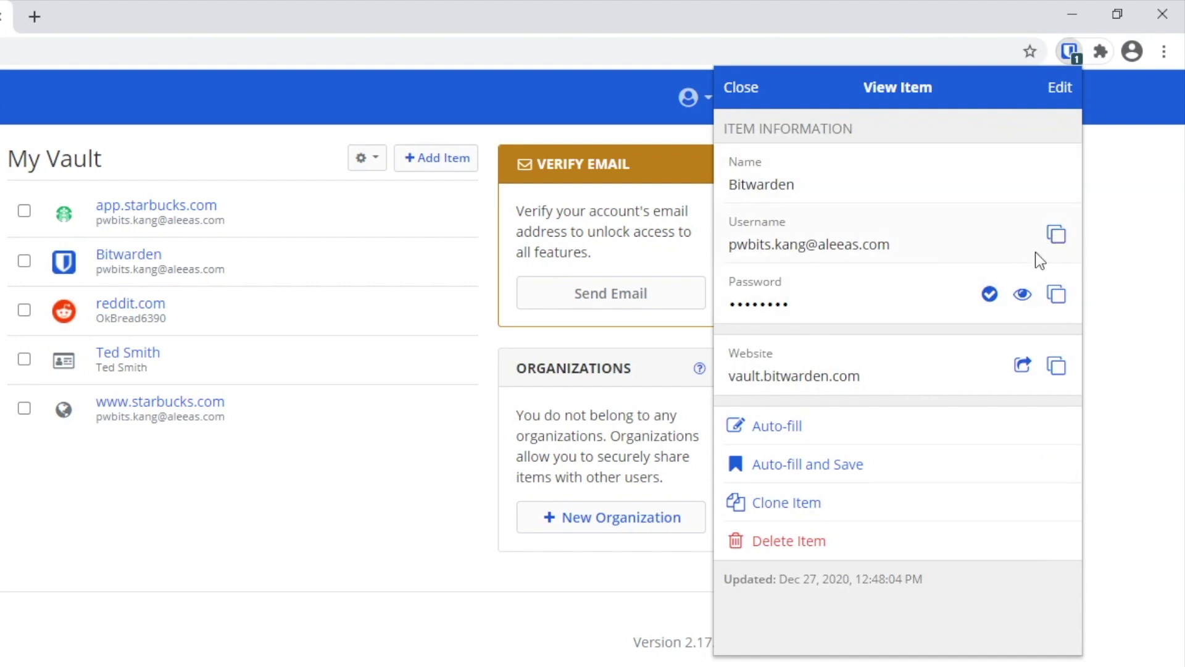
click(990, 294)
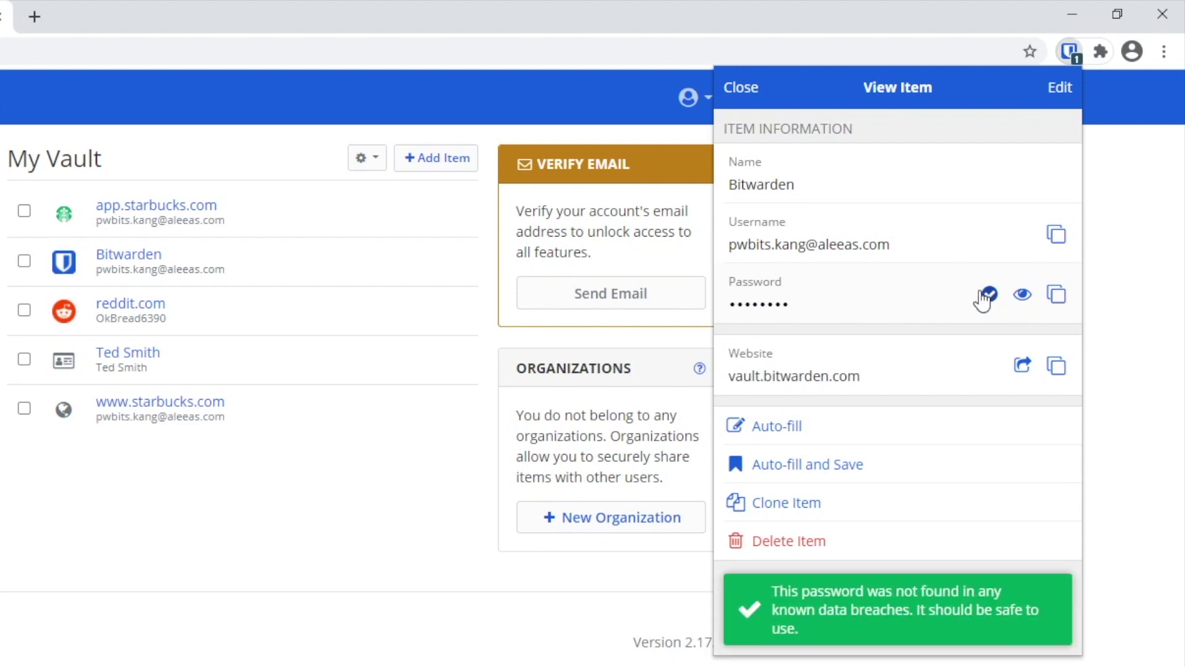
click(1021, 296)
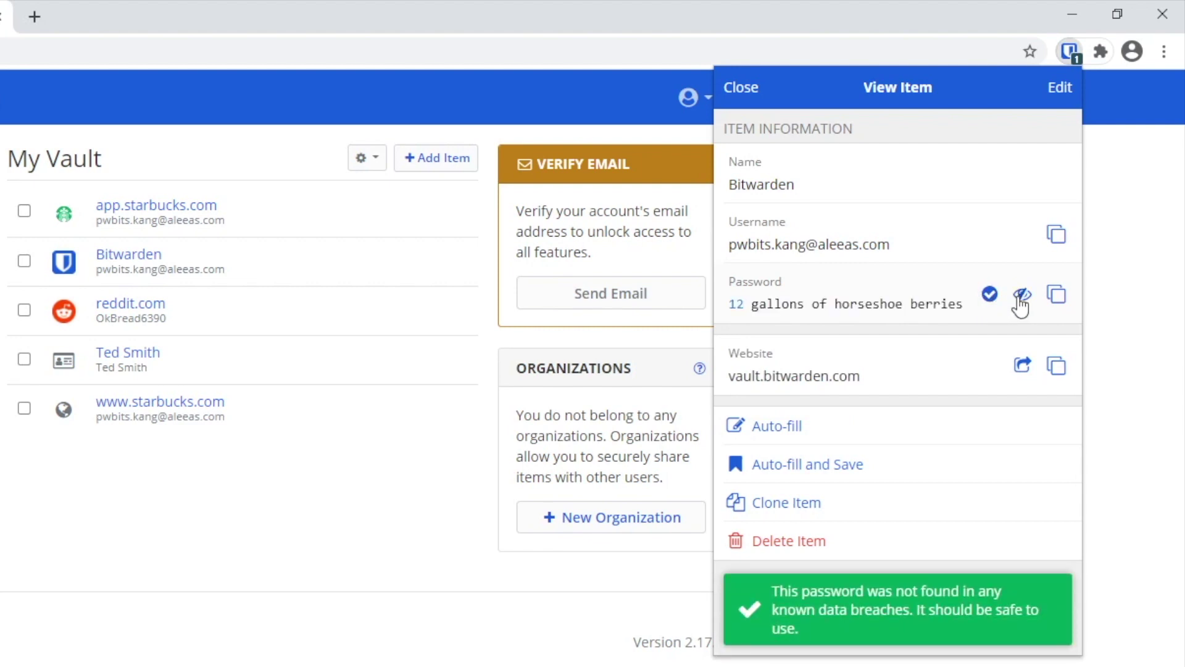
click(1021, 296)
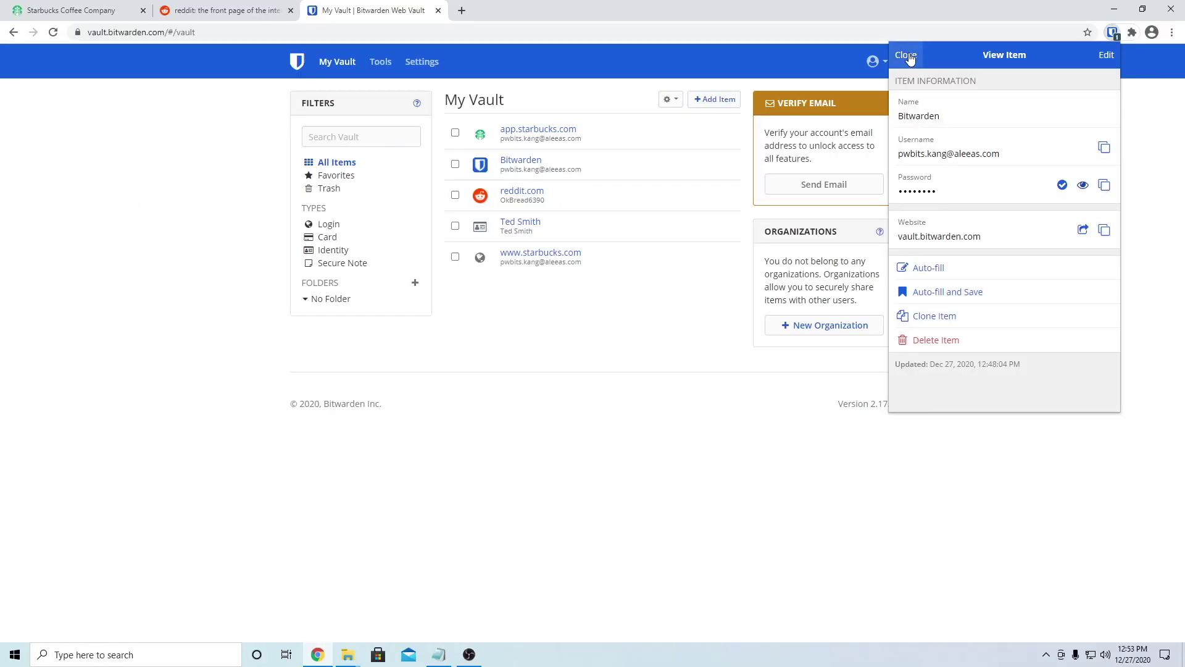
Step: Close the login, pop the vault out into its own window, close it, and reopen the popup
click(741, 90)
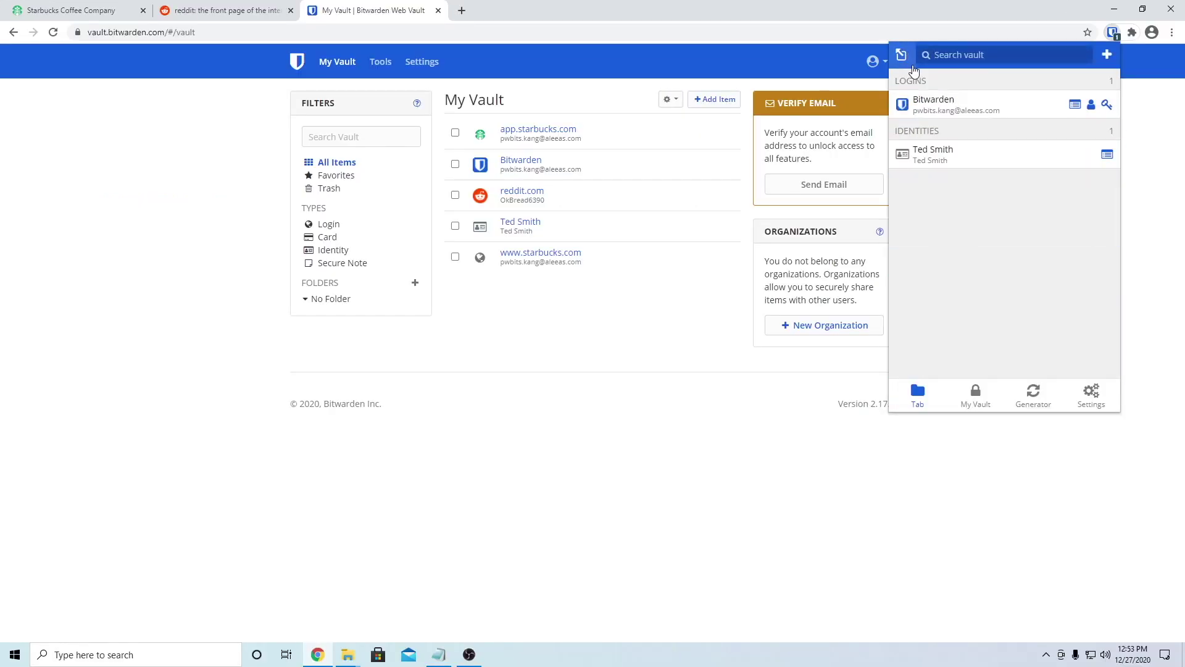
click(902, 56)
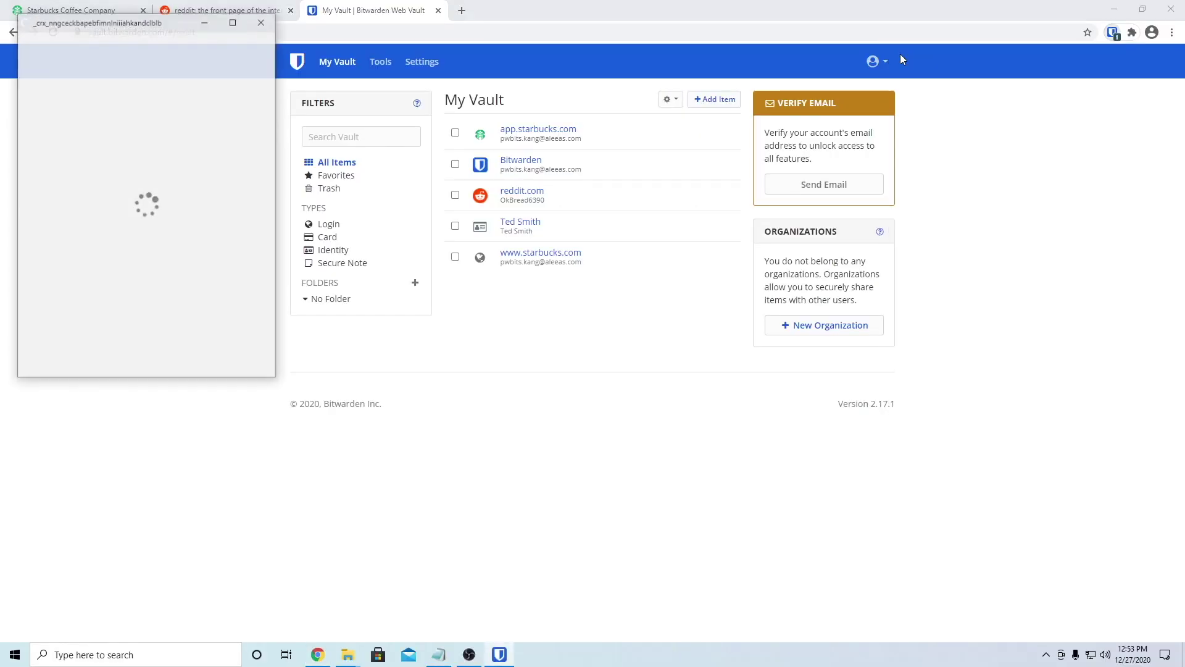
drag(145, 28, 920, 98)
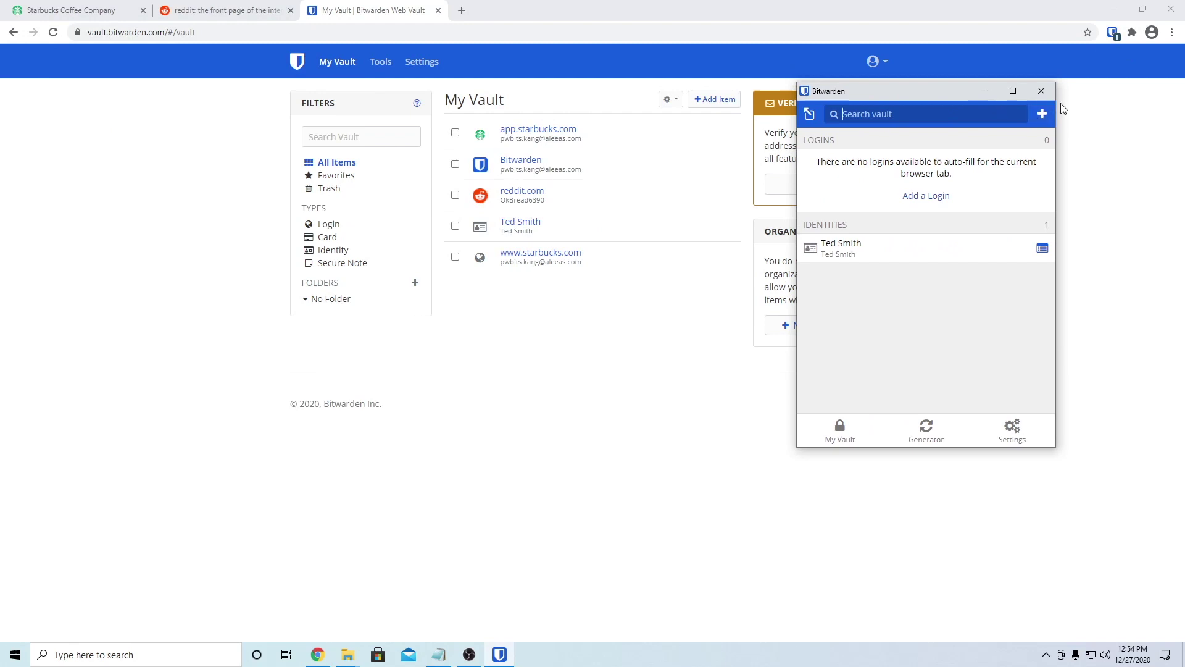
click(1041, 91)
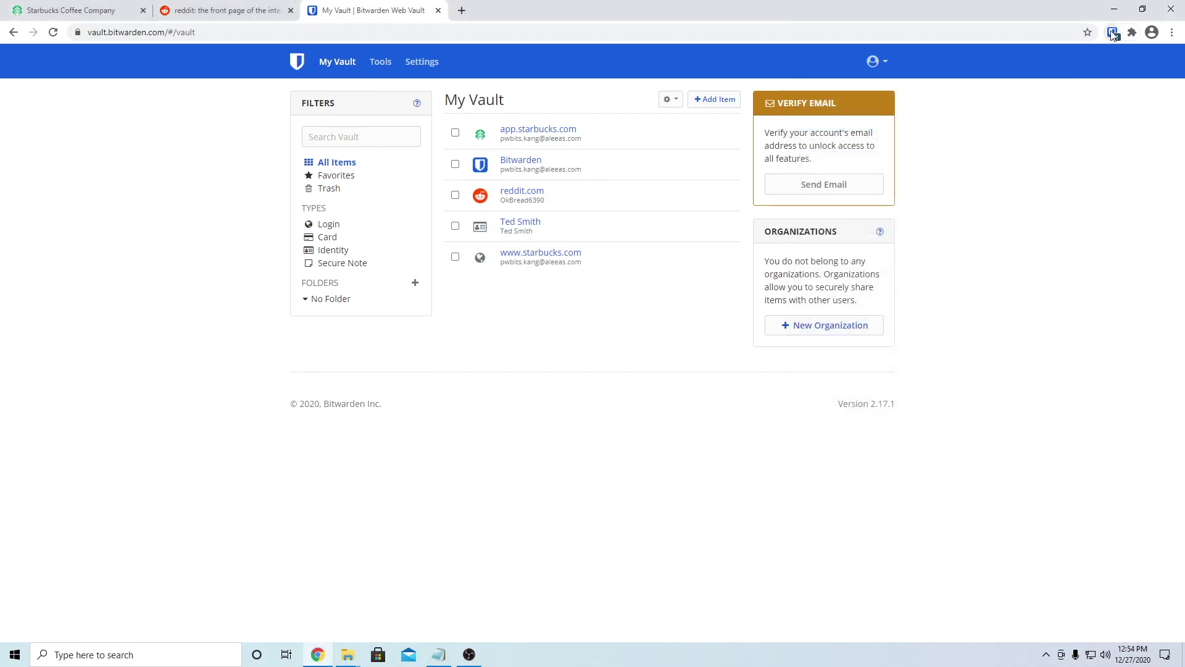
click(1111, 32)
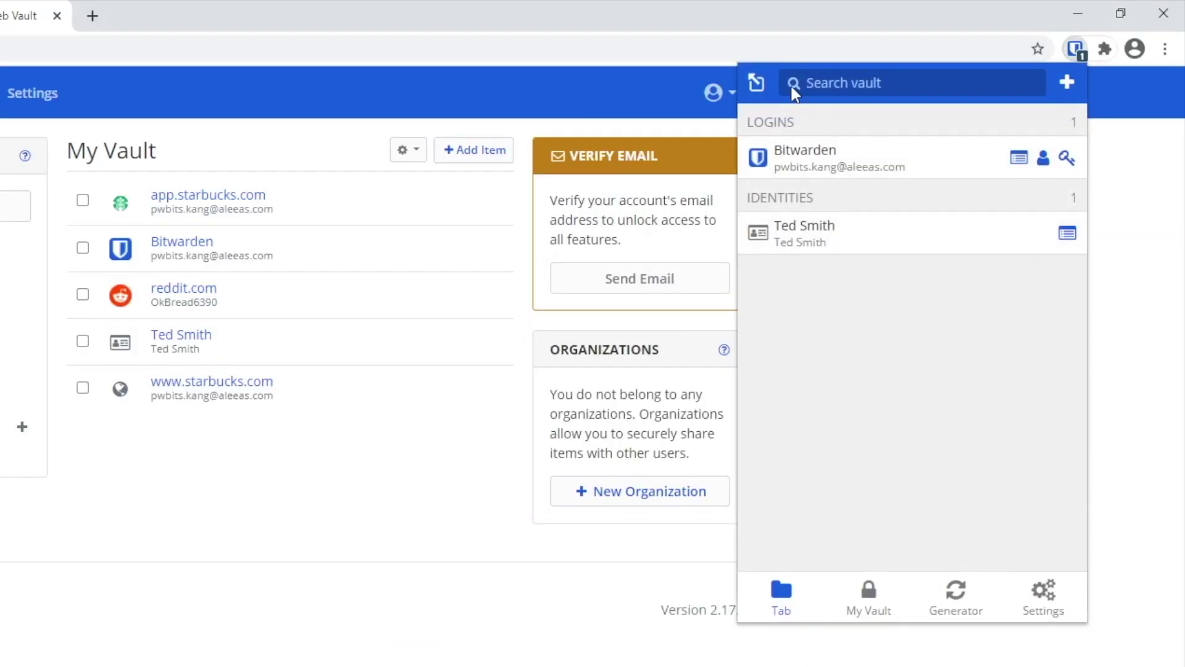
Step: Search the vault for 'r', view the reddit.com login, then clear the search
text(red)
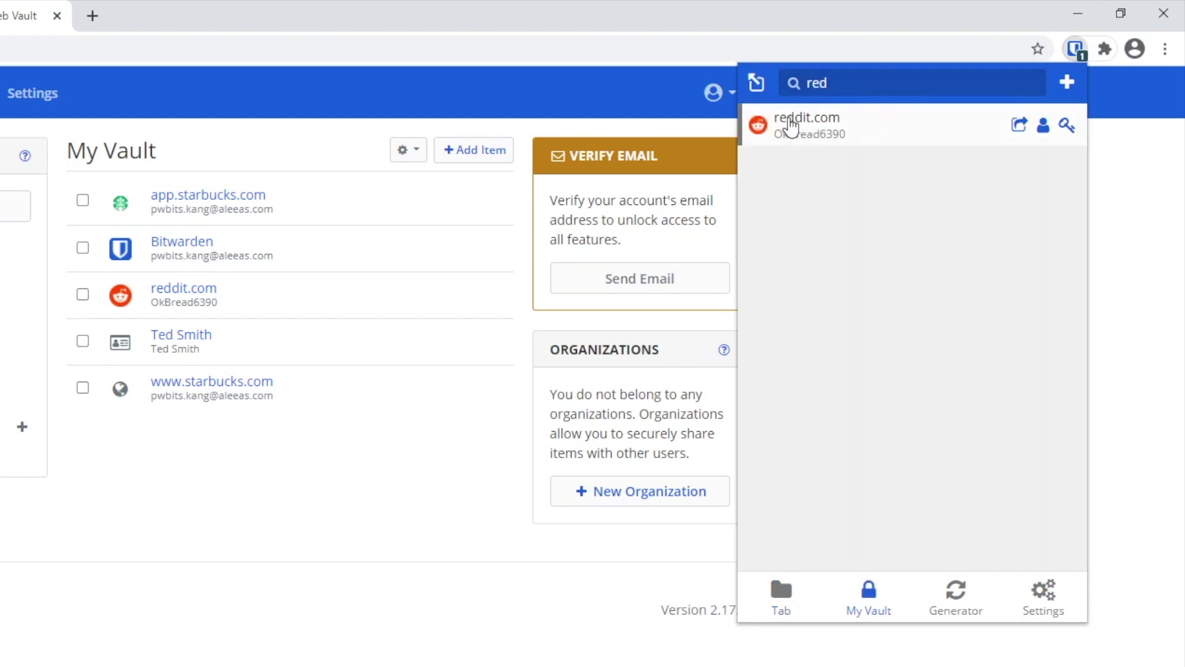
click(793, 125)
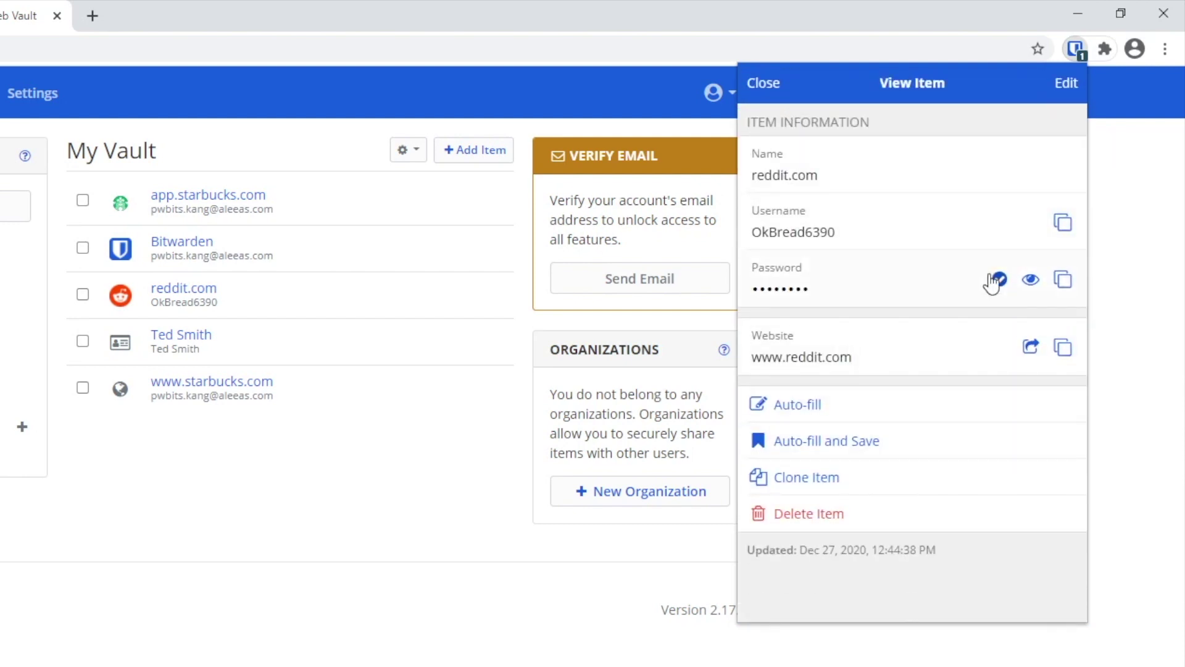
click(764, 86)
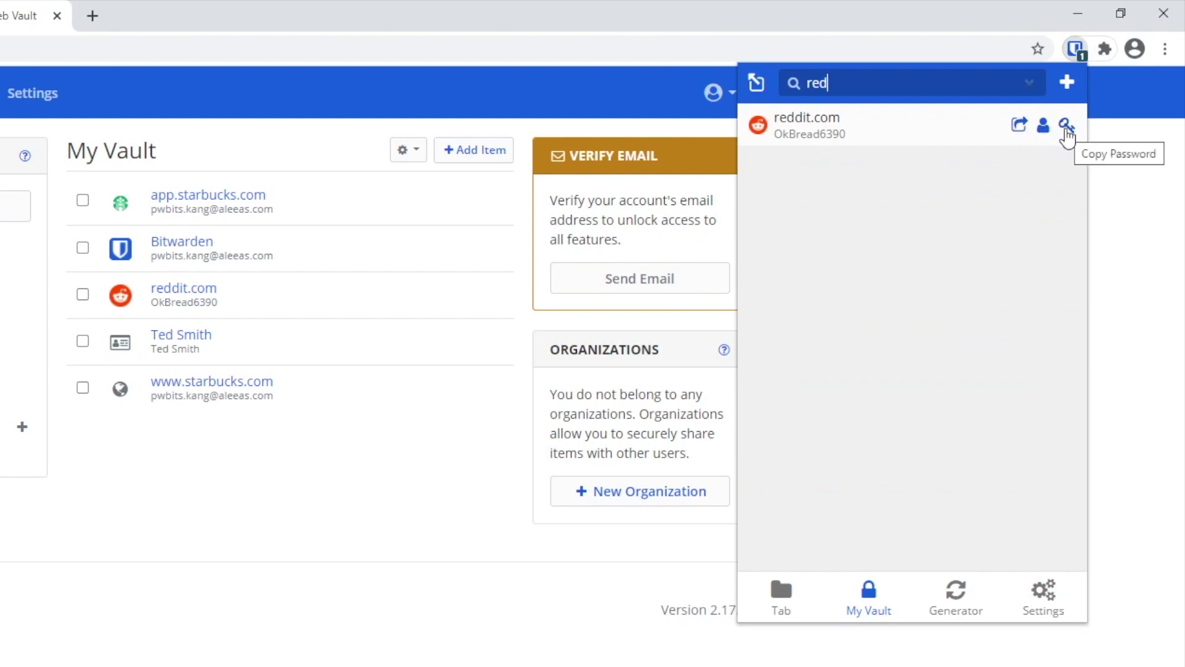
click(1031, 83)
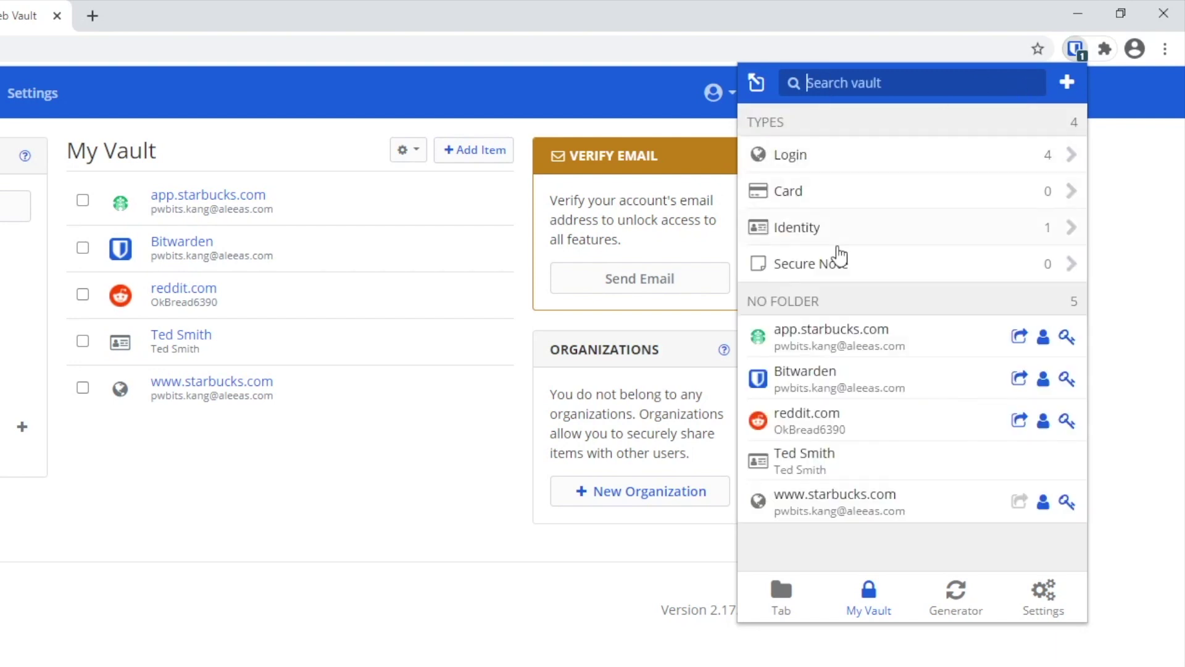
Step: Check the current-tab items and the empty Cards list, returning to My Vault
click(781, 600)
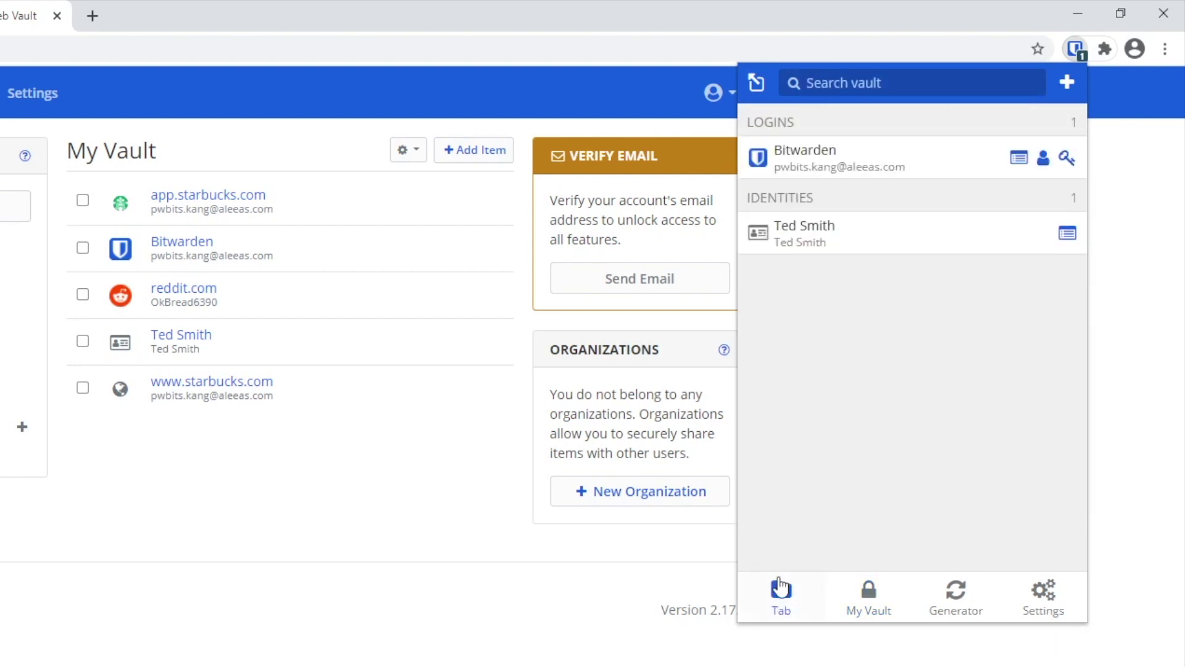
click(868, 599)
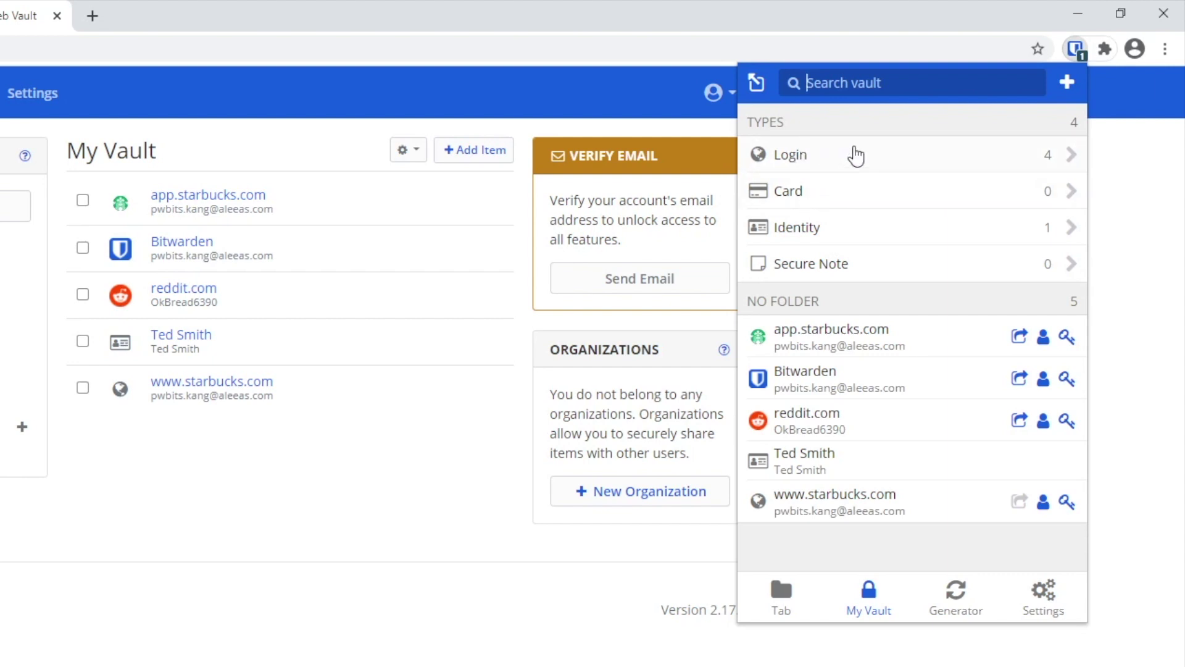
click(802, 191)
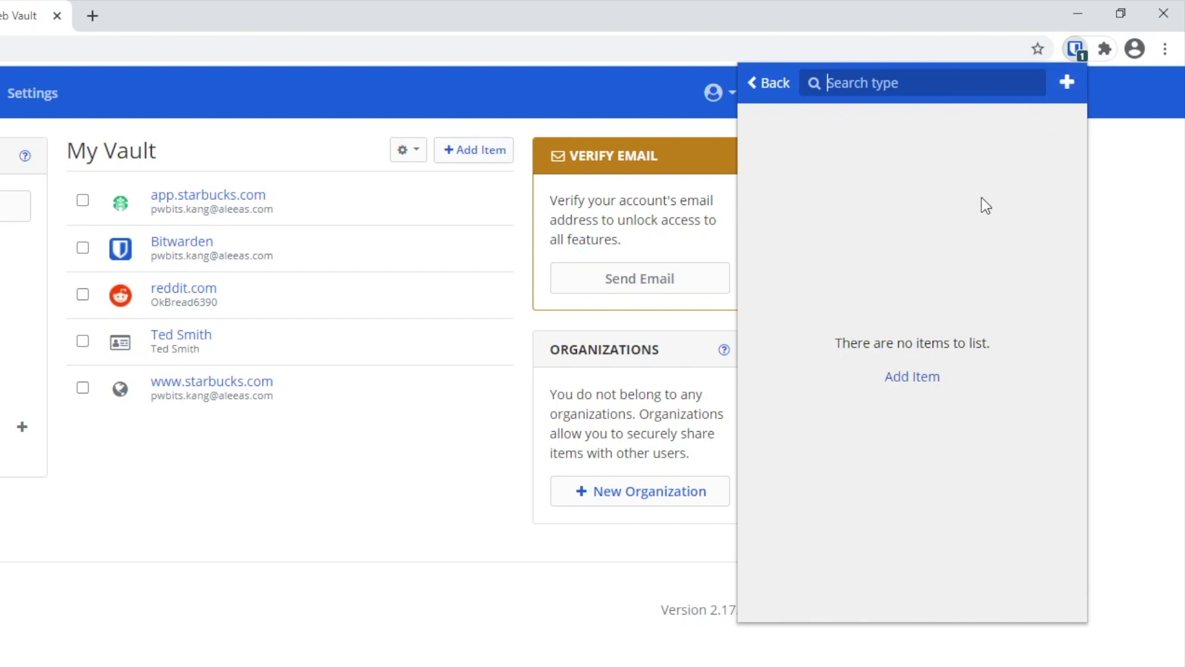
click(778, 82)
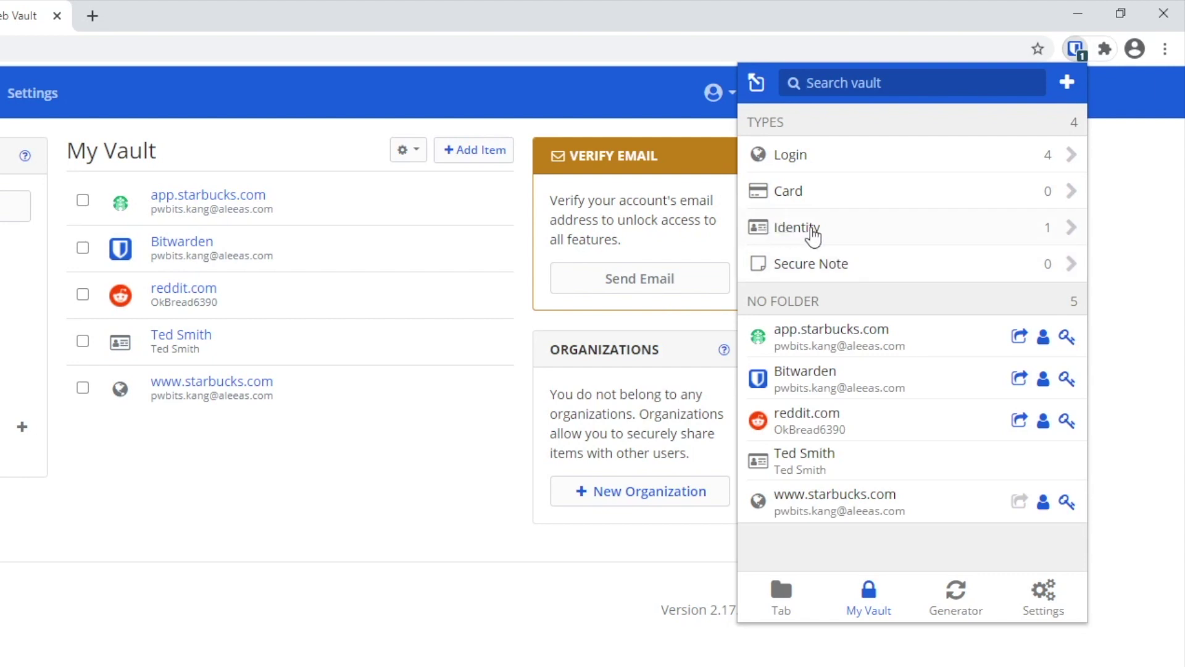
Step: View the saved identity's details, then open the empty Secure Notes list
click(821, 233)
click(799, 163)
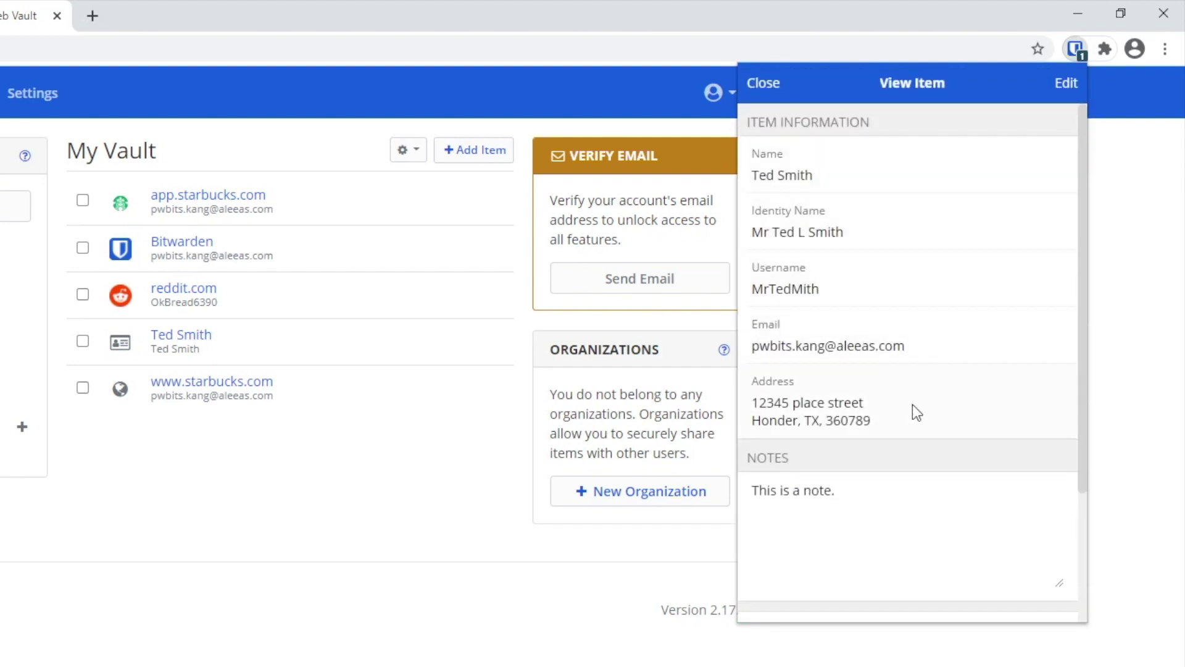
click(774, 84)
click(776, 86)
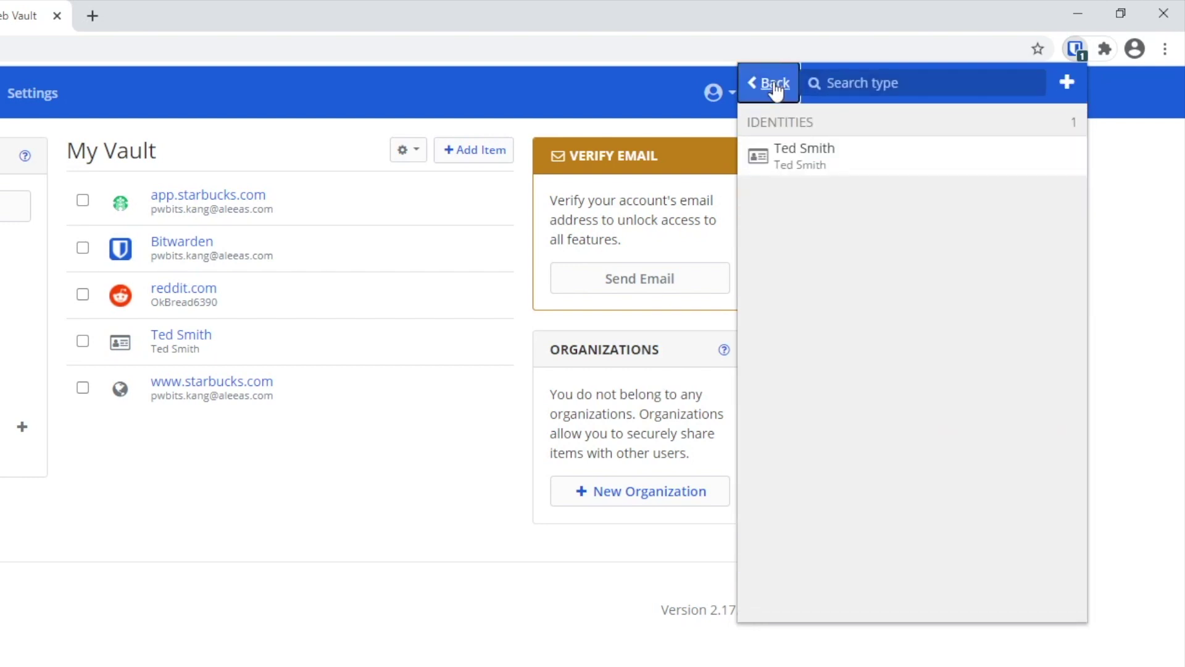
click(871, 278)
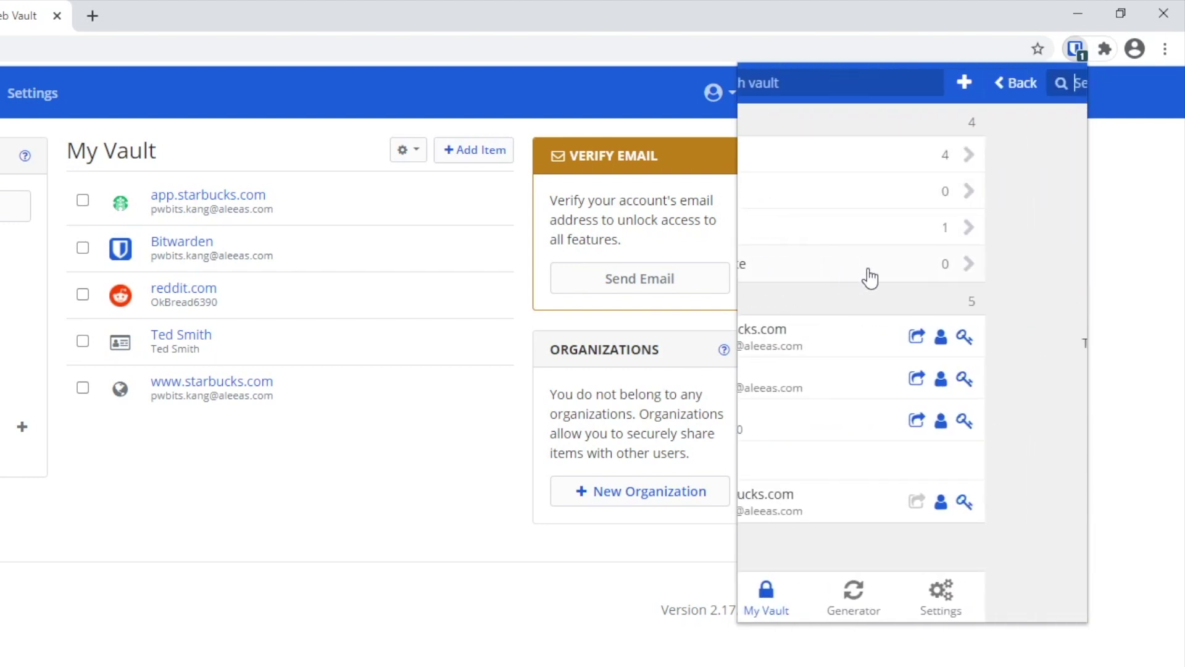
Step: Create and save a secure note named 'Test' with the text 'Notes', then reopen it to check
click(1066, 87)
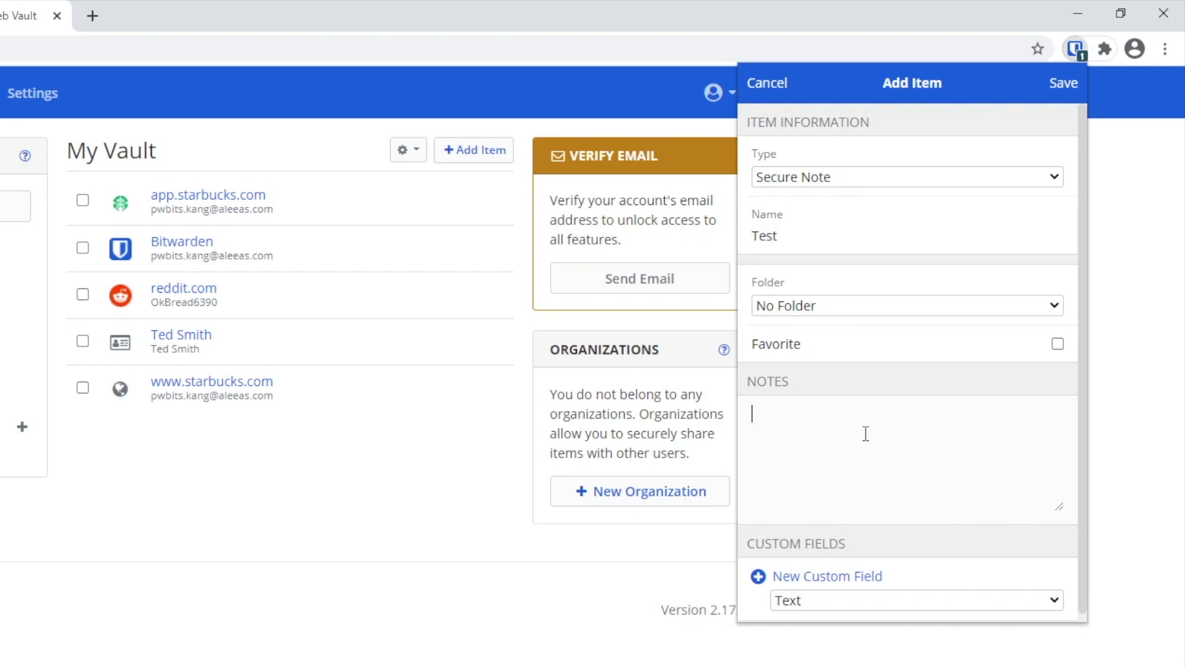
text(NOtes)
key(BackSpace)
key(BackSpace)
key(BackSpace)
key(BackSpace)
text(ot)
click(1068, 96)
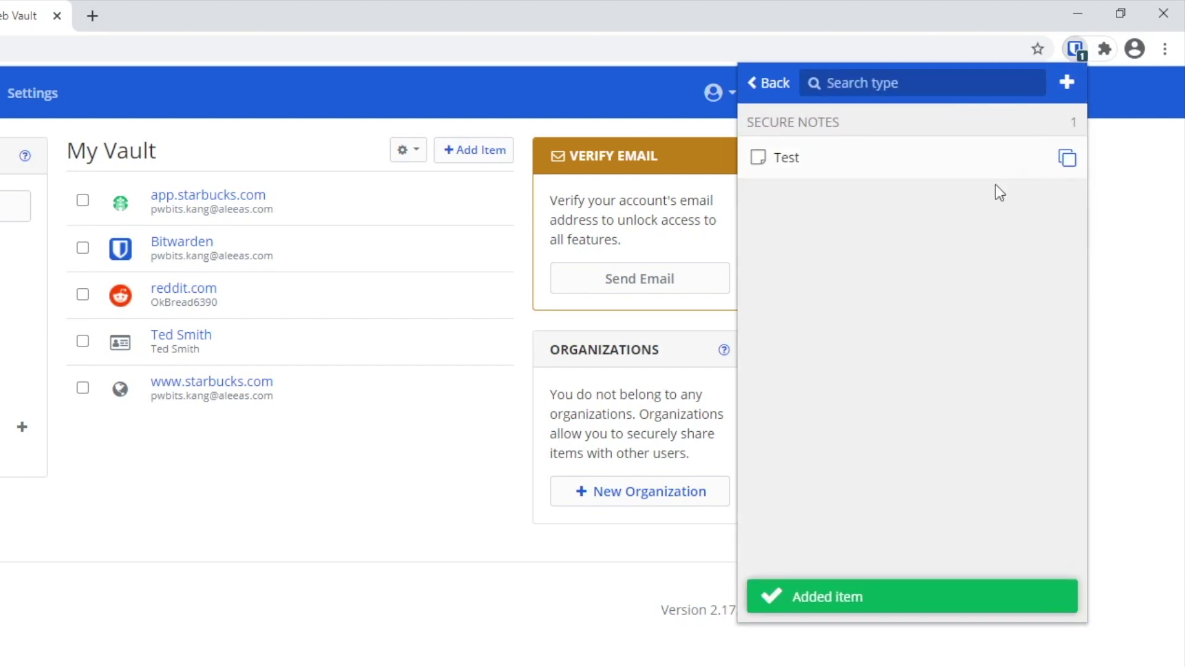
click(801, 164)
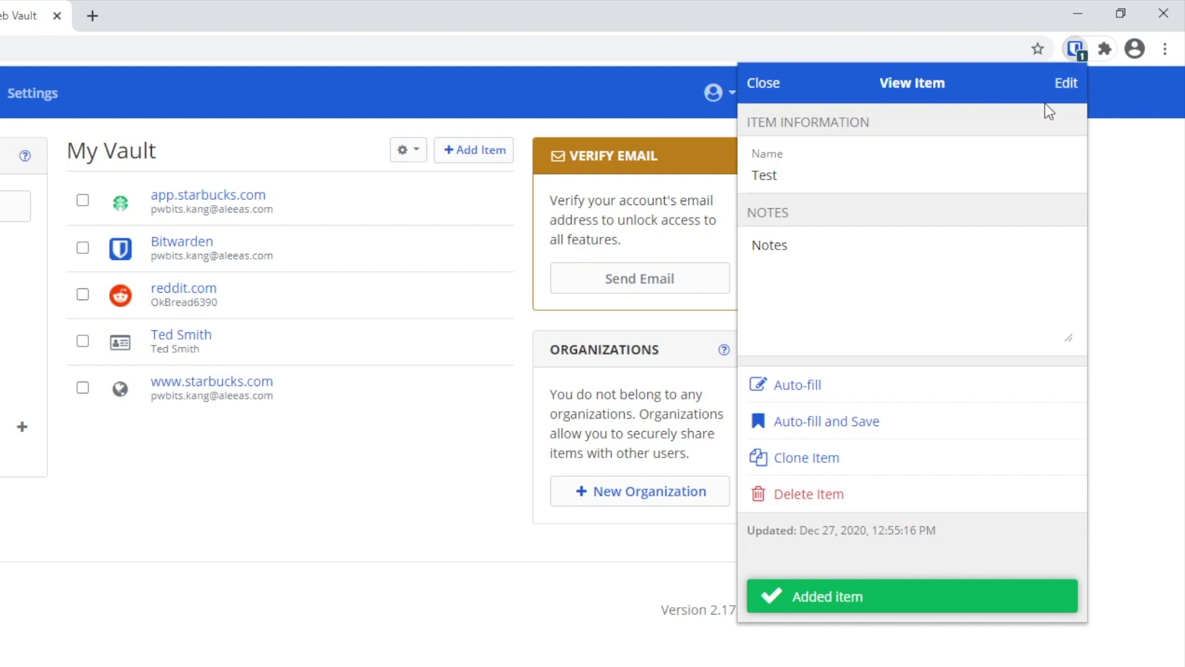
click(771, 91)
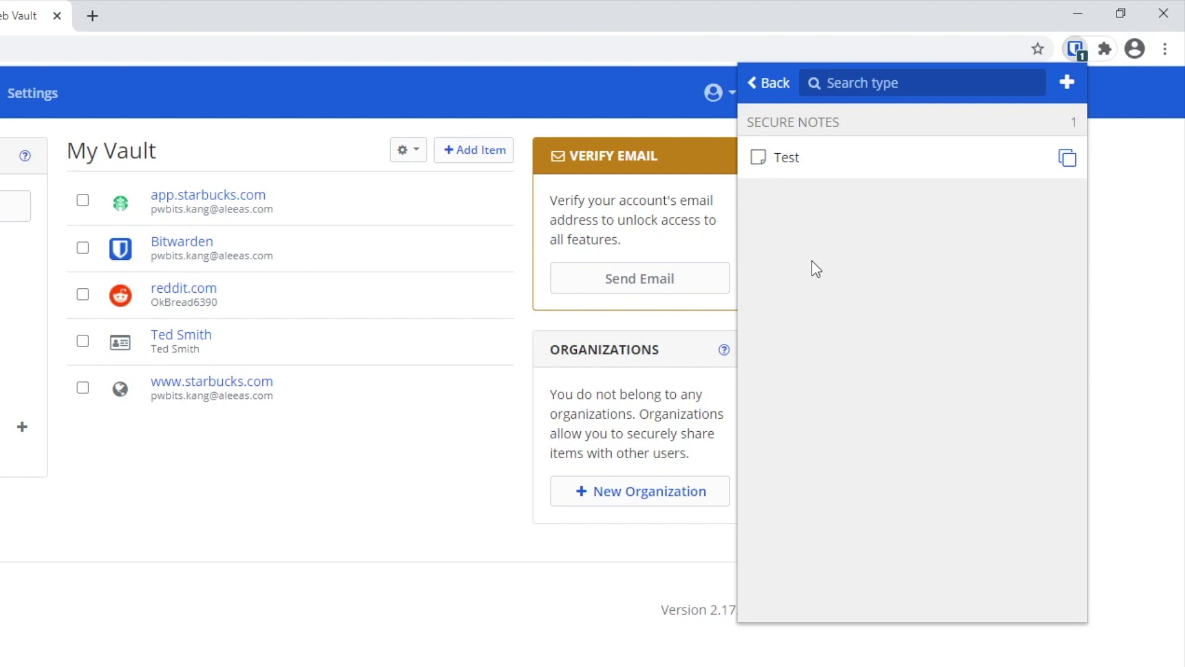
Step: Browse the Logins list and view the app.starbucks.com login, then return to My Vault
click(765, 89)
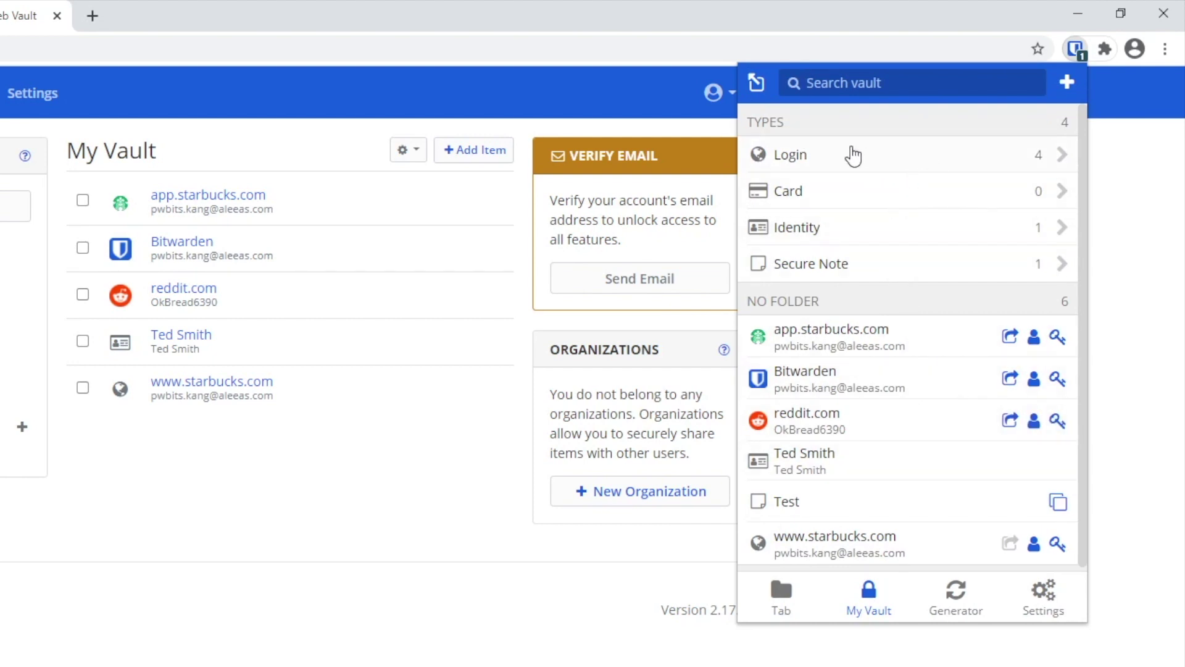
click(796, 157)
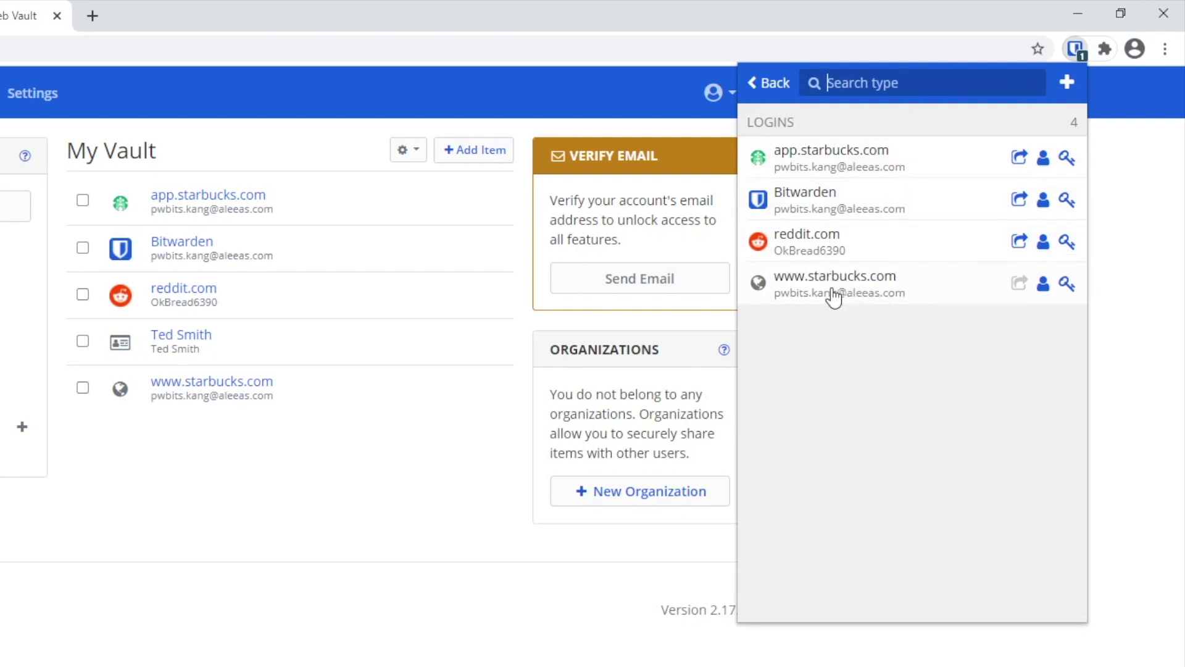
click(838, 161)
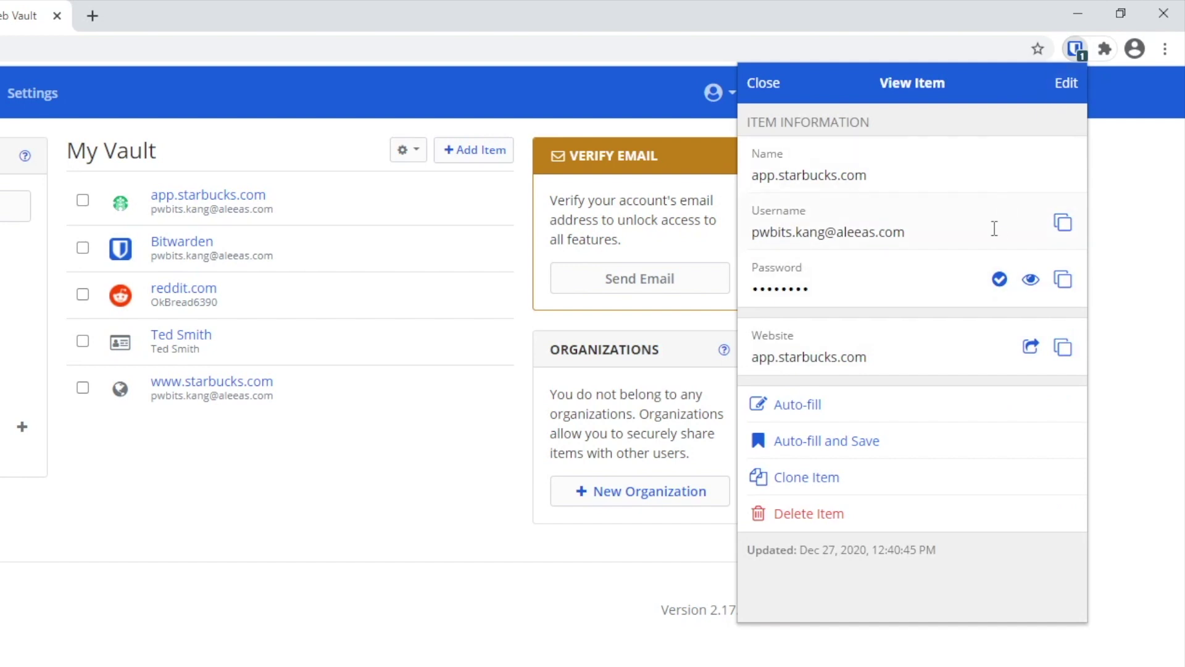
click(763, 84)
click(766, 87)
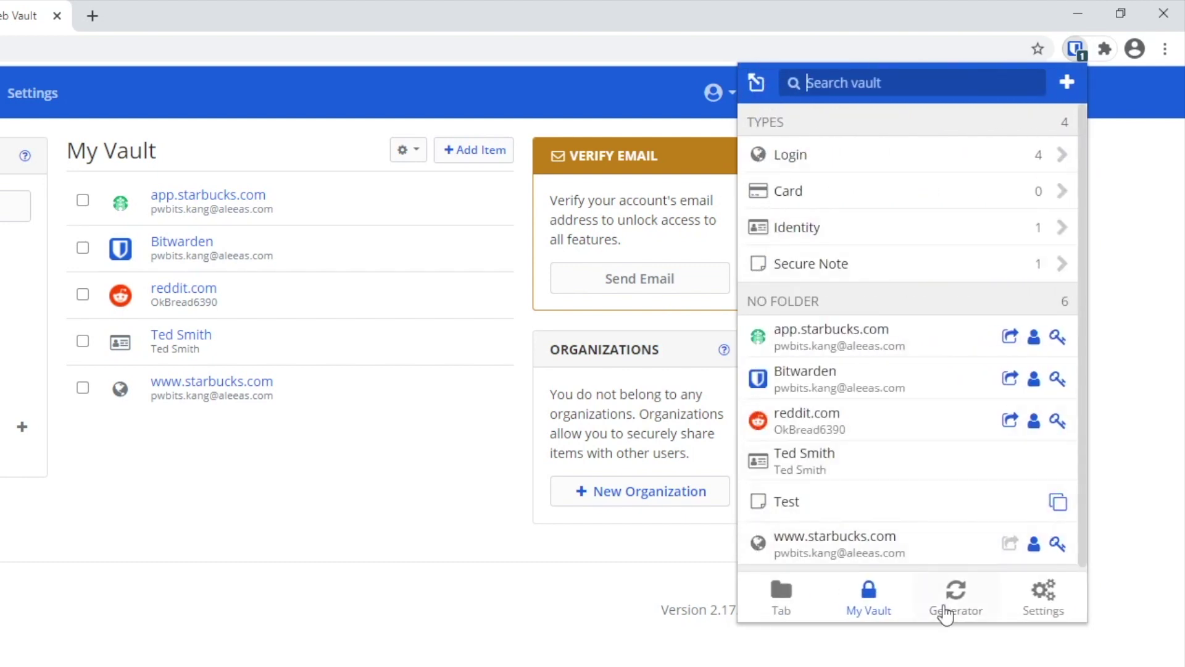
Step: Set the generator to Passphrase with 4 words, capitalized and including a number
click(957, 598)
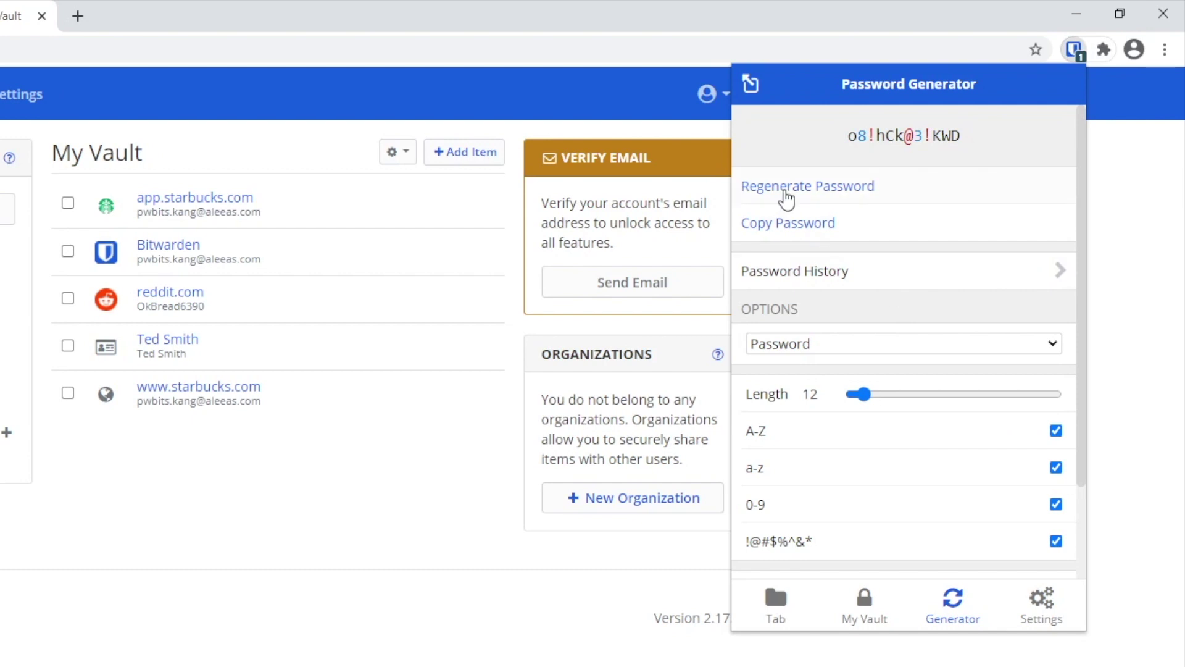
click(785, 193)
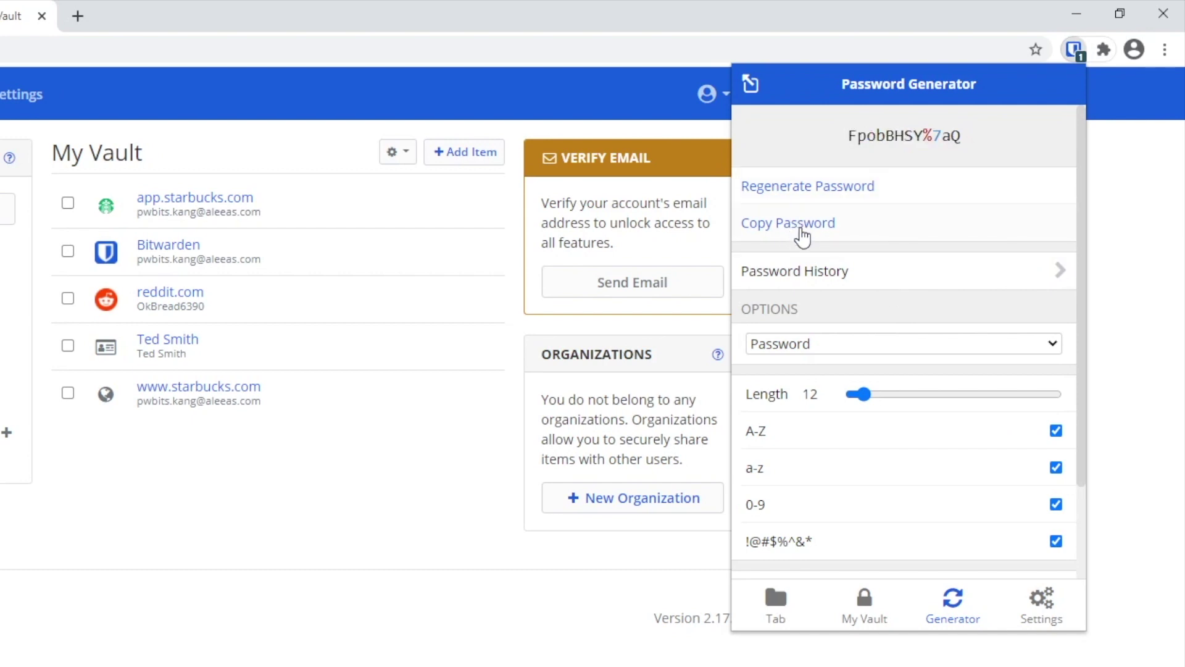
click(824, 348)
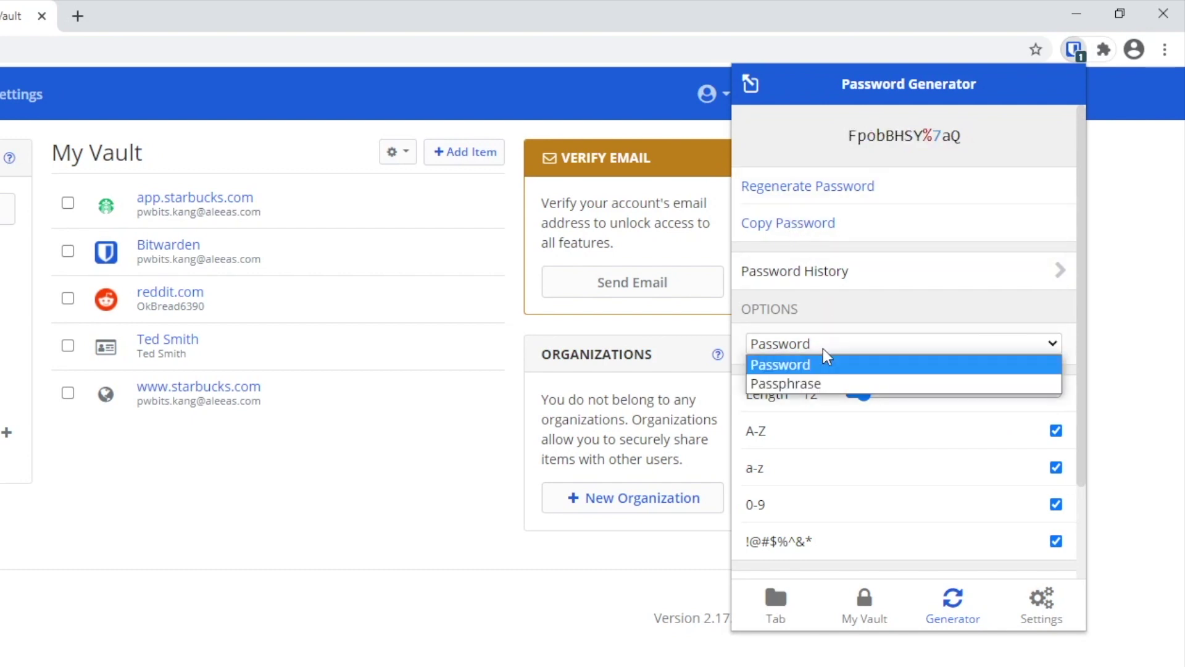
click(827, 386)
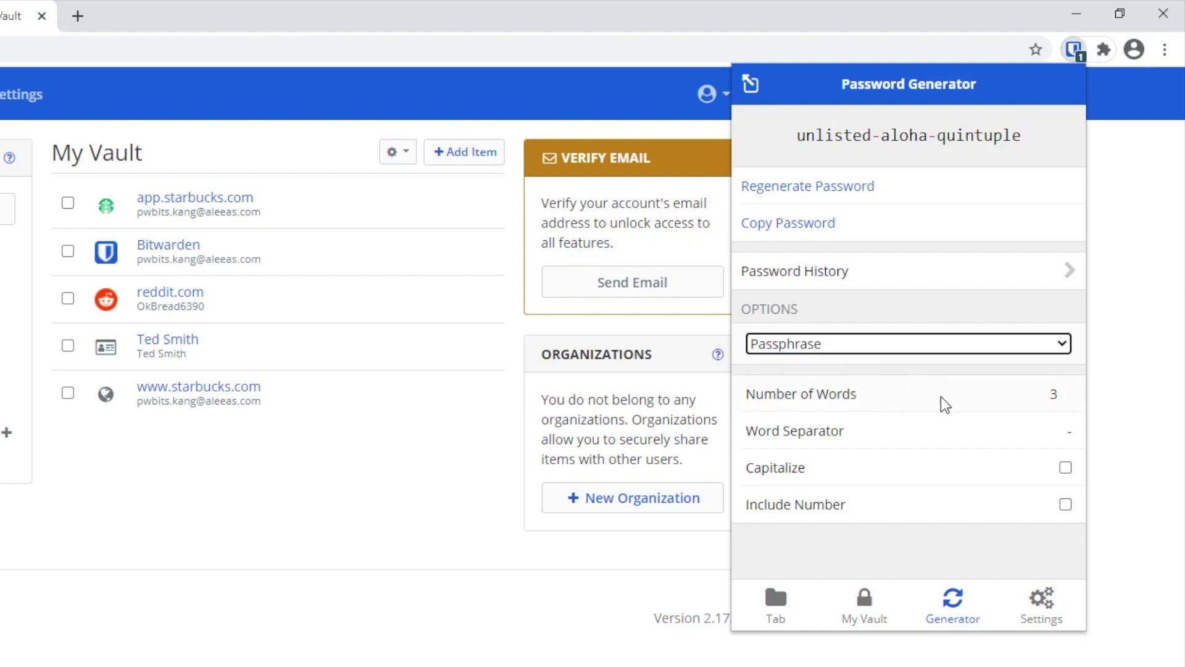
click(1064, 390)
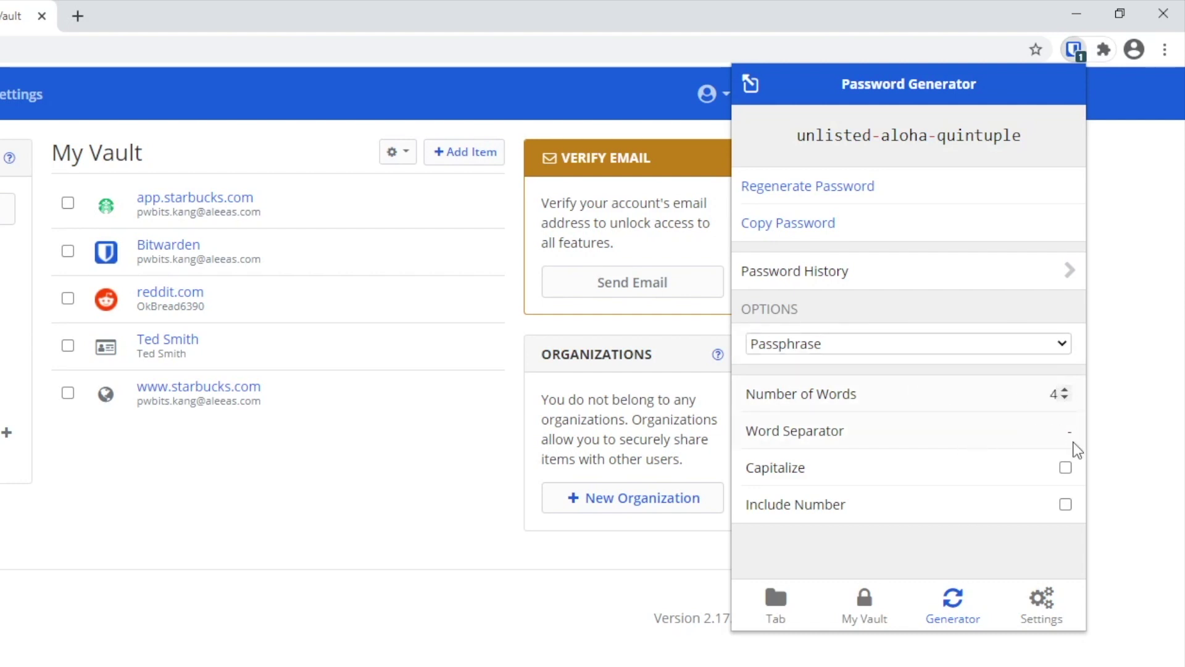
click(1065, 468)
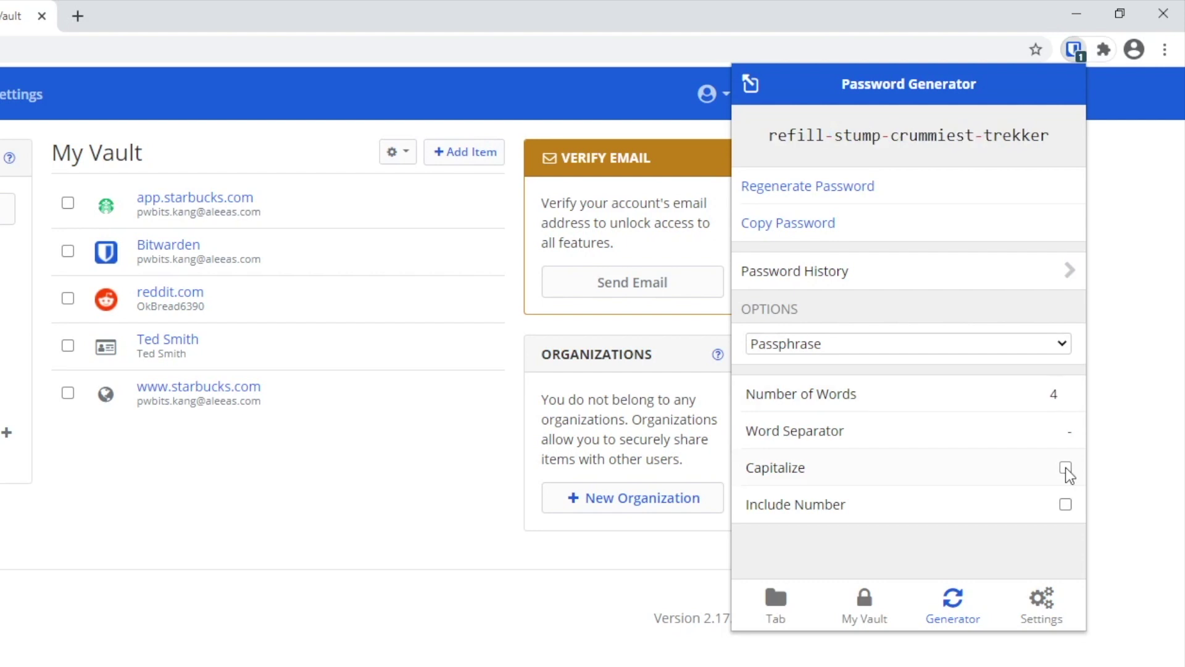
click(1066, 505)
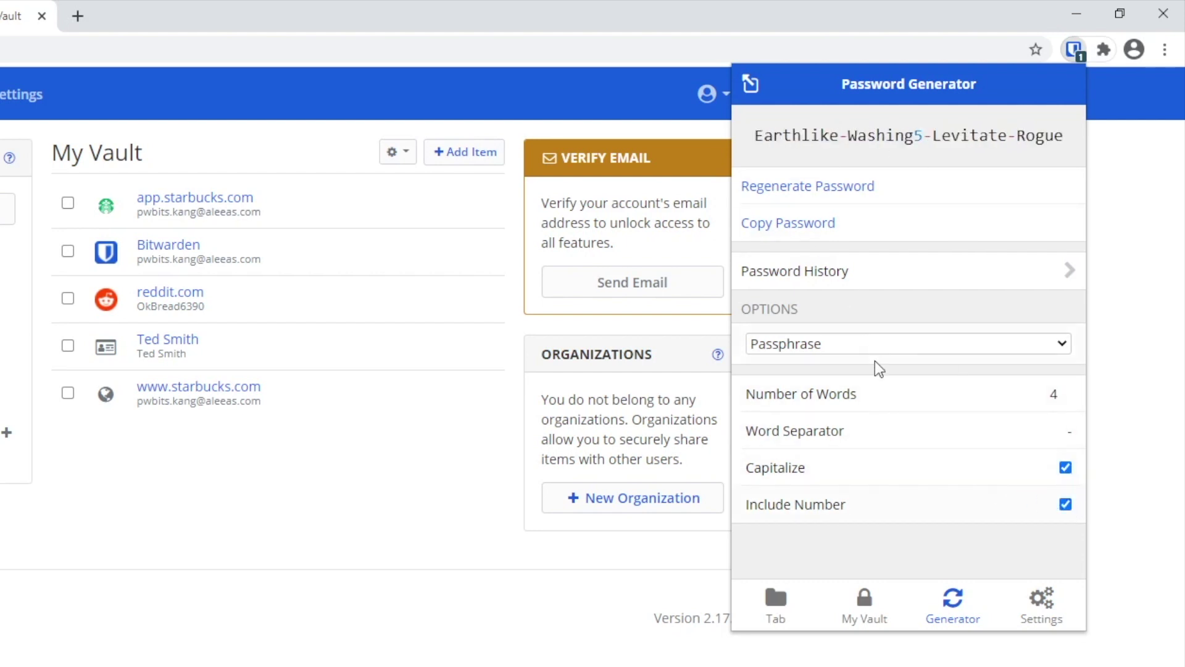
click(800, 343)
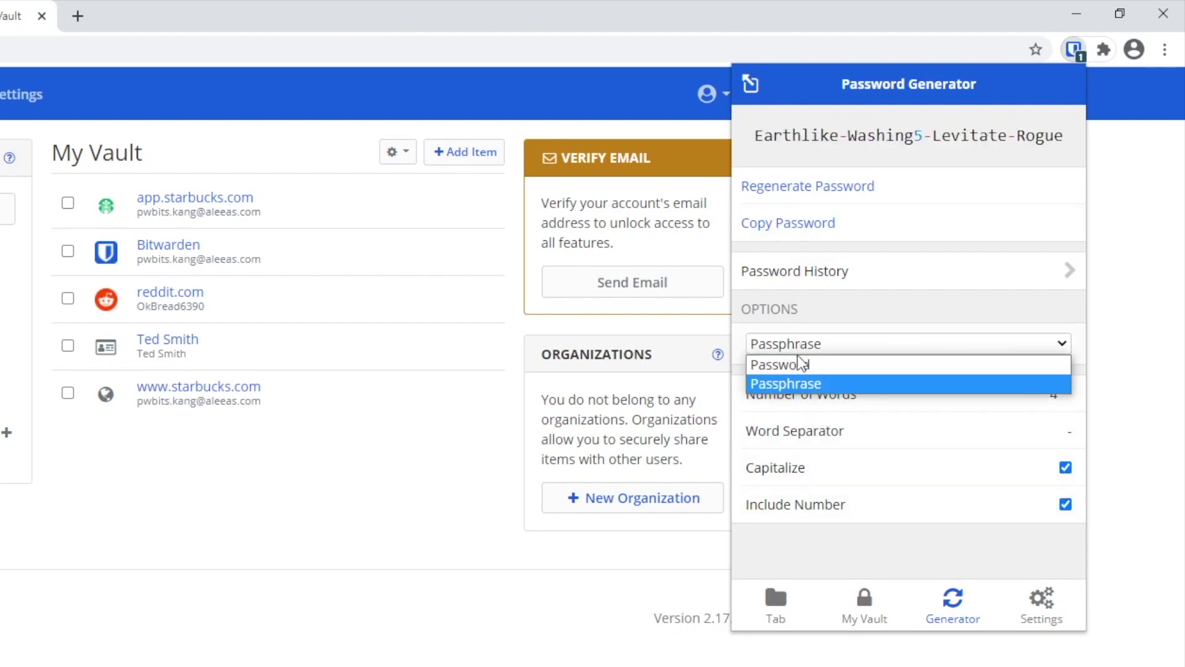
Step: Return the generator to Password, length 14, with uppercase, lowercase, digits and special characters enabled
click(796, 362)
mouse_move(864, 395)
mouse_down()
mouse_move(902, 398)
mouse_move(901, 414)
mouse_move(868, 395)
mouse_up()
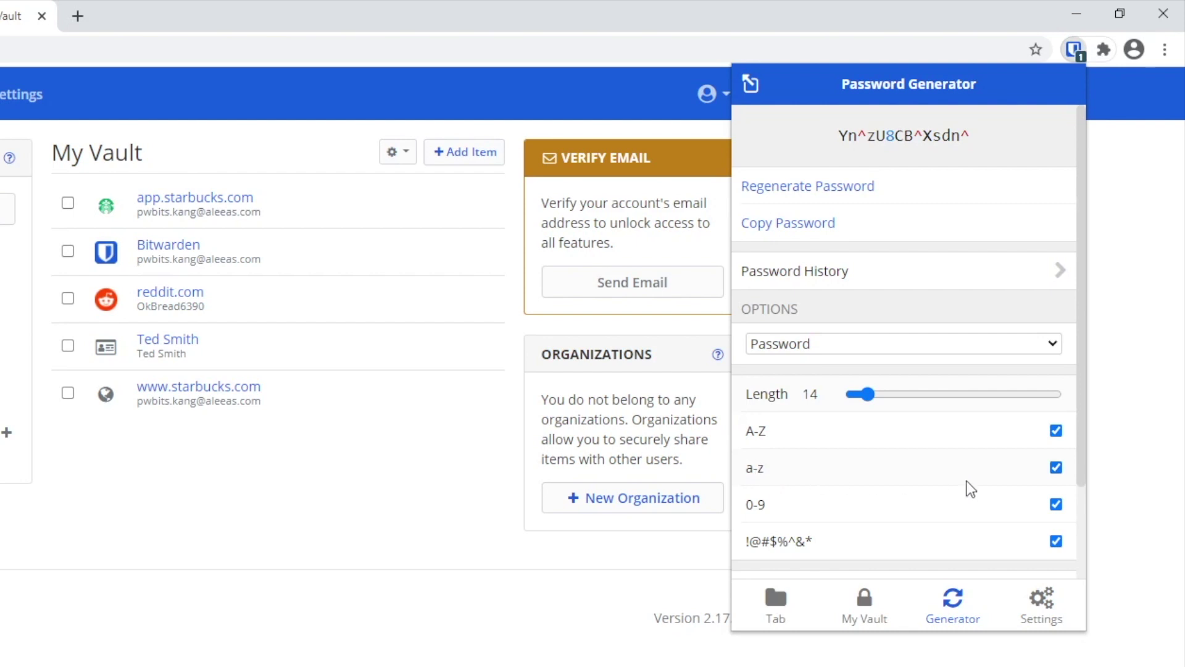
click(1057, 467)
click(1057, 467)
click(1056, 505)
click(1056, 505)
click(1056, 541)
click(1056, 541)
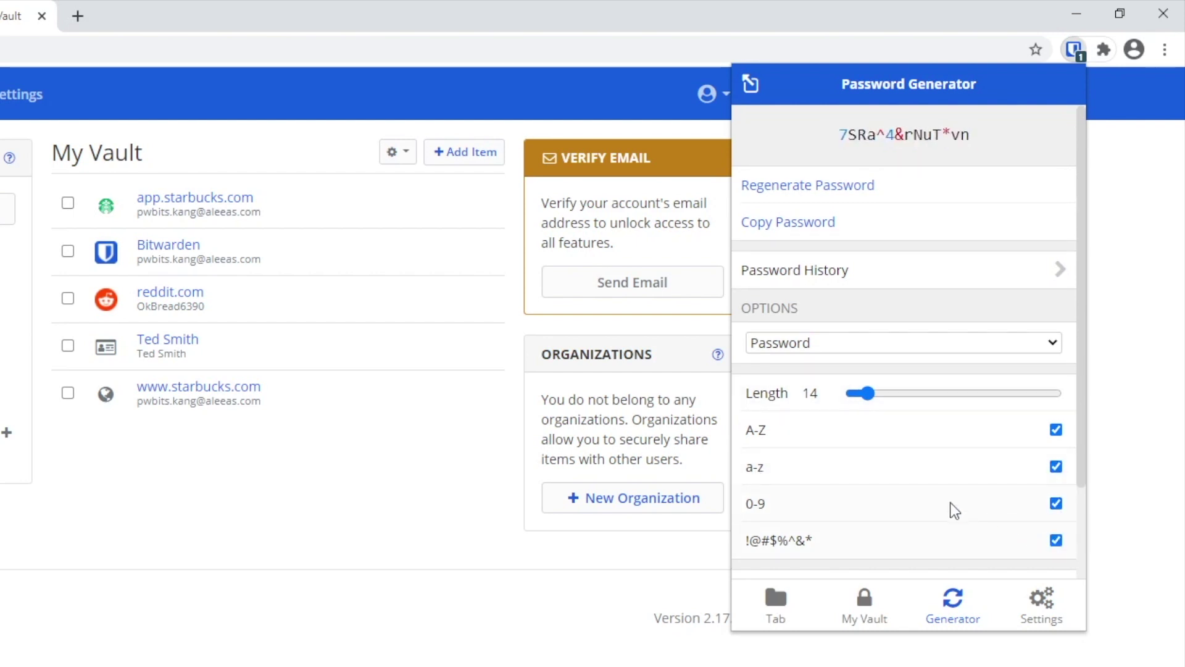
scroll(953, 508, down, 2)
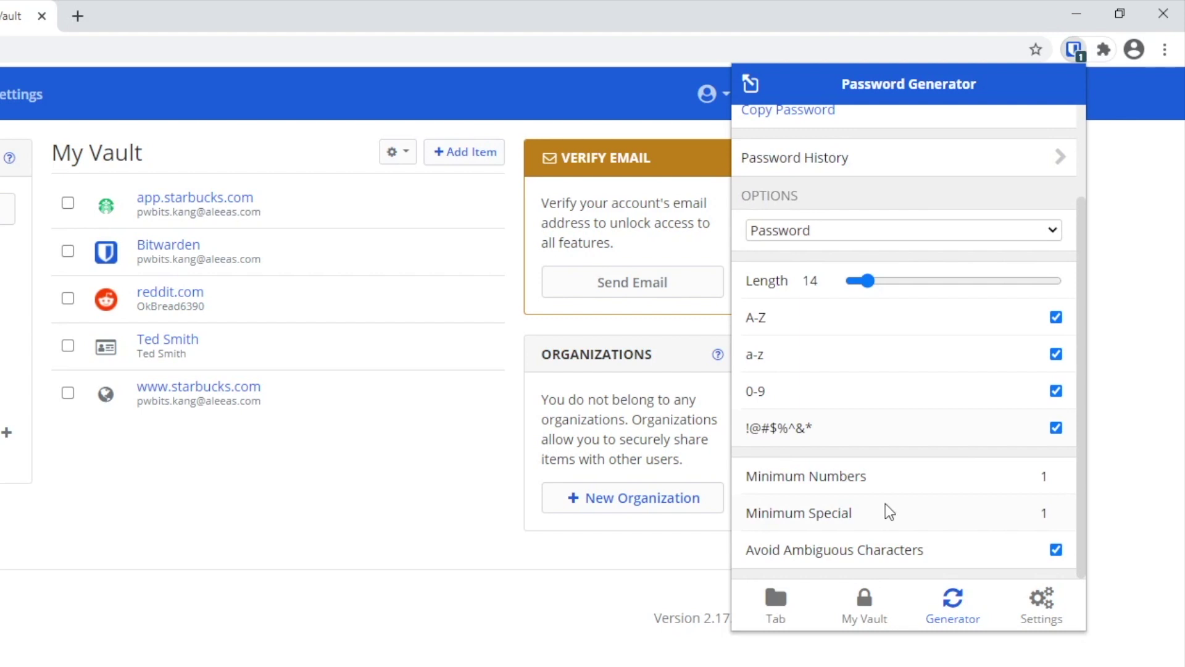
scroll(886, 503, up, 2)
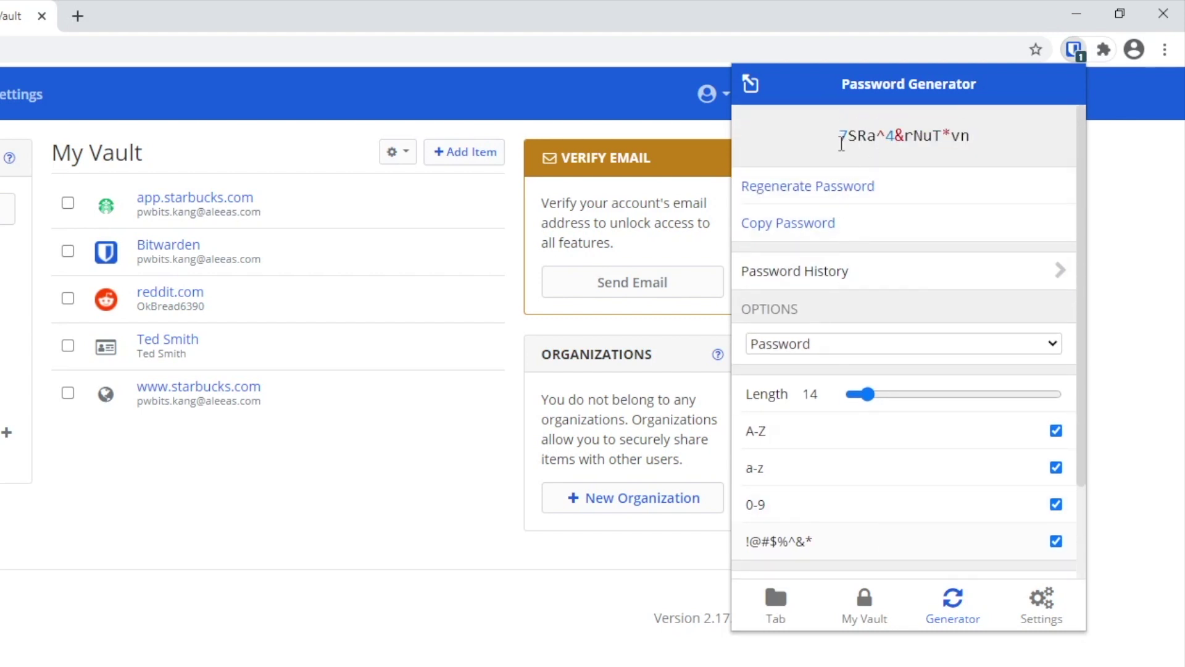
scroll(843, 388, down, 2)
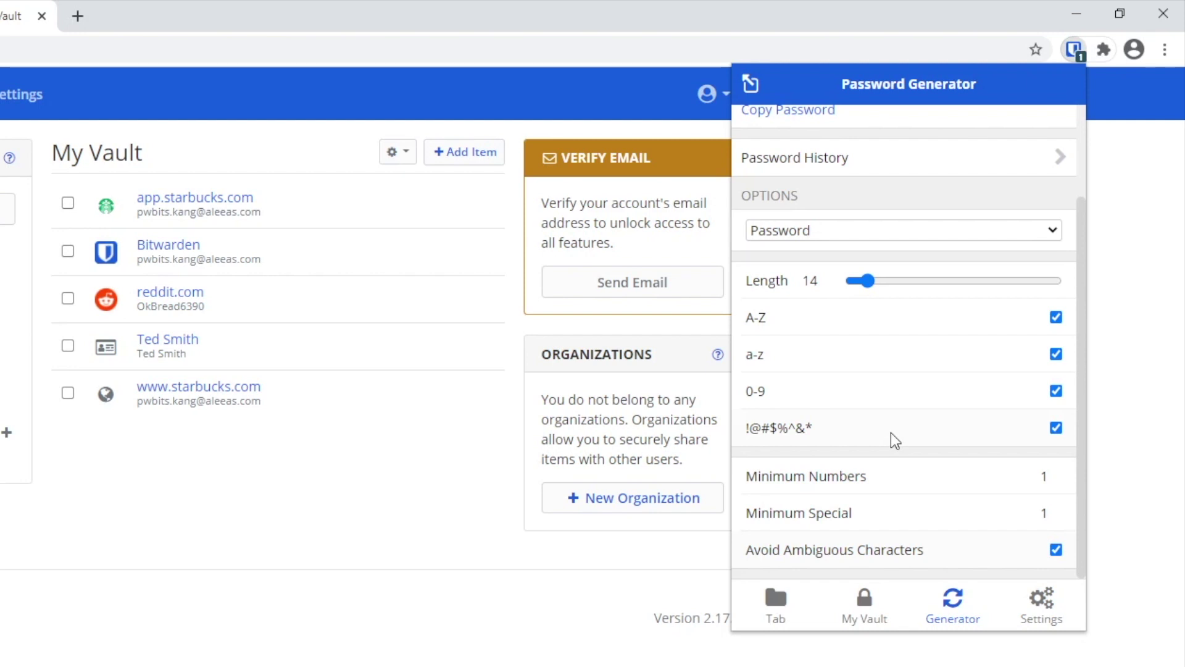
scroll(891, 433, up, 2)
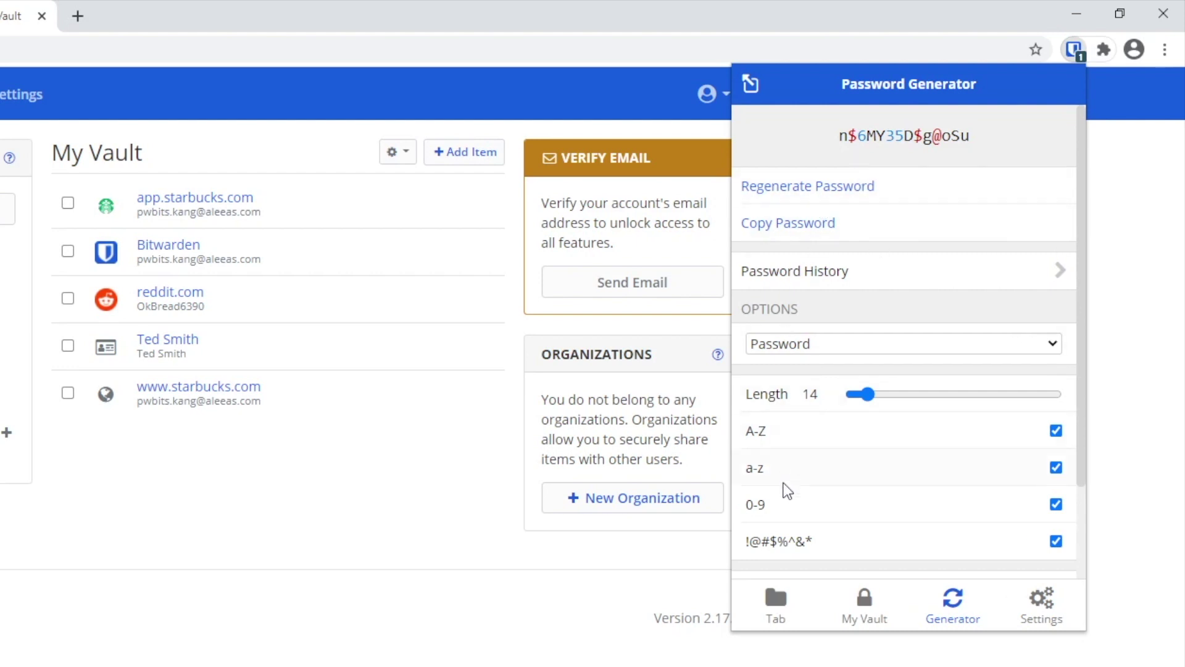
Step: Open Settings, start a new folder under Folders, then cancel it
click(1028, 613)
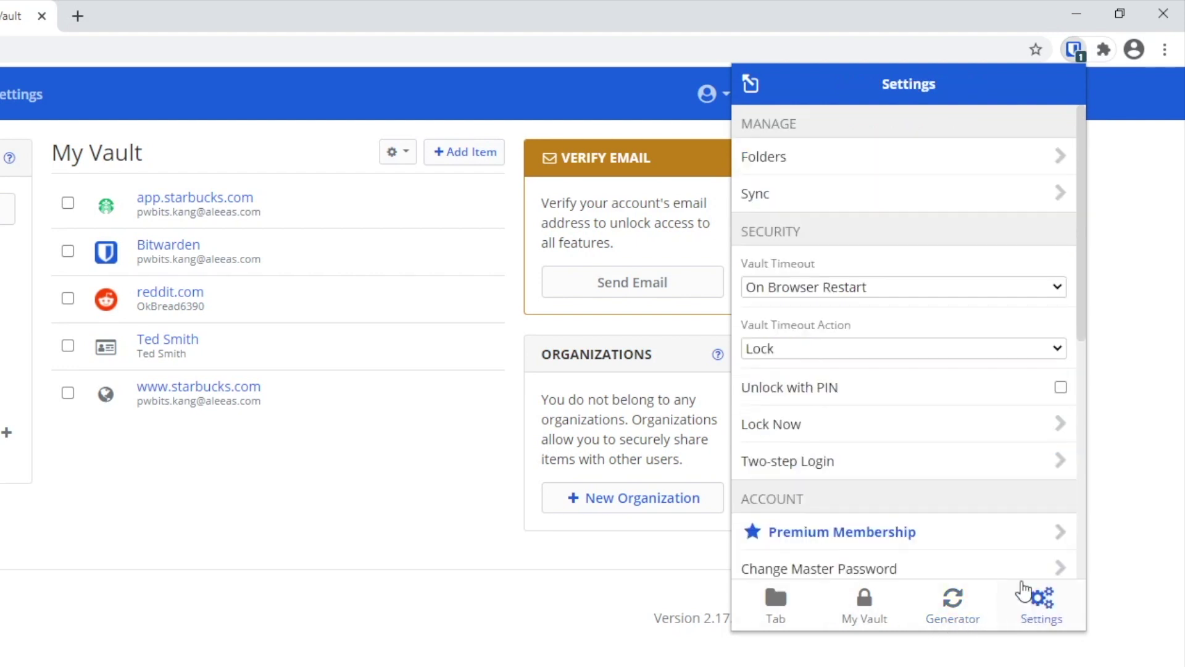
click(833, 166)
click(1065, 83)
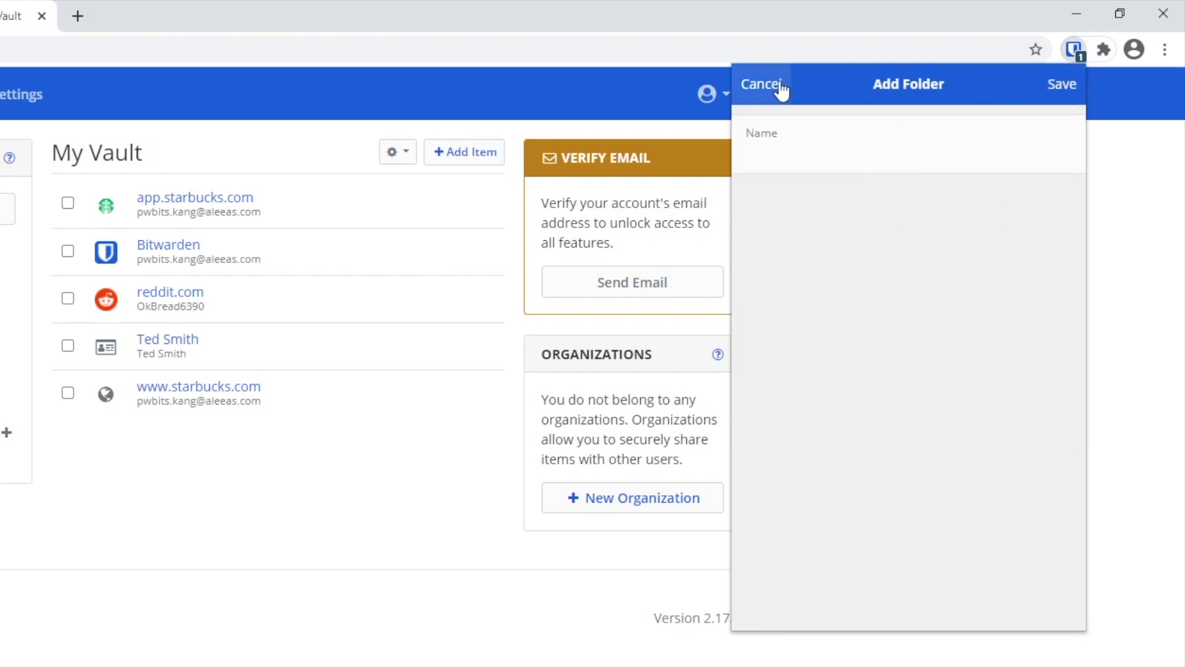
click(768, 86)
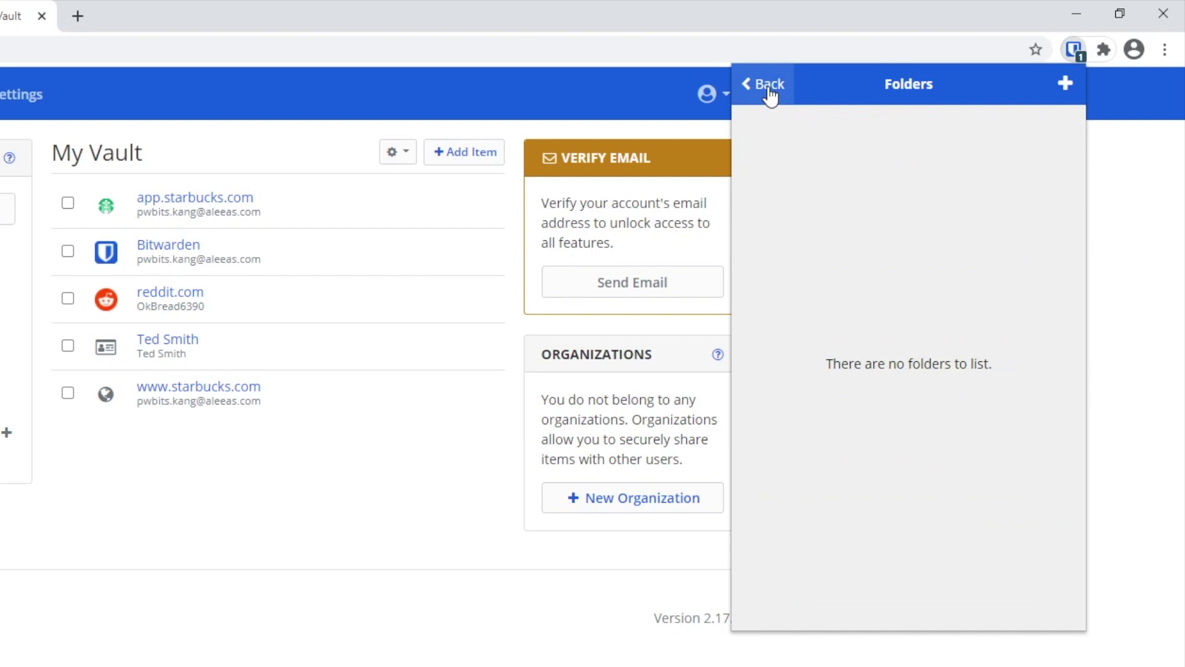
click(771, 86)
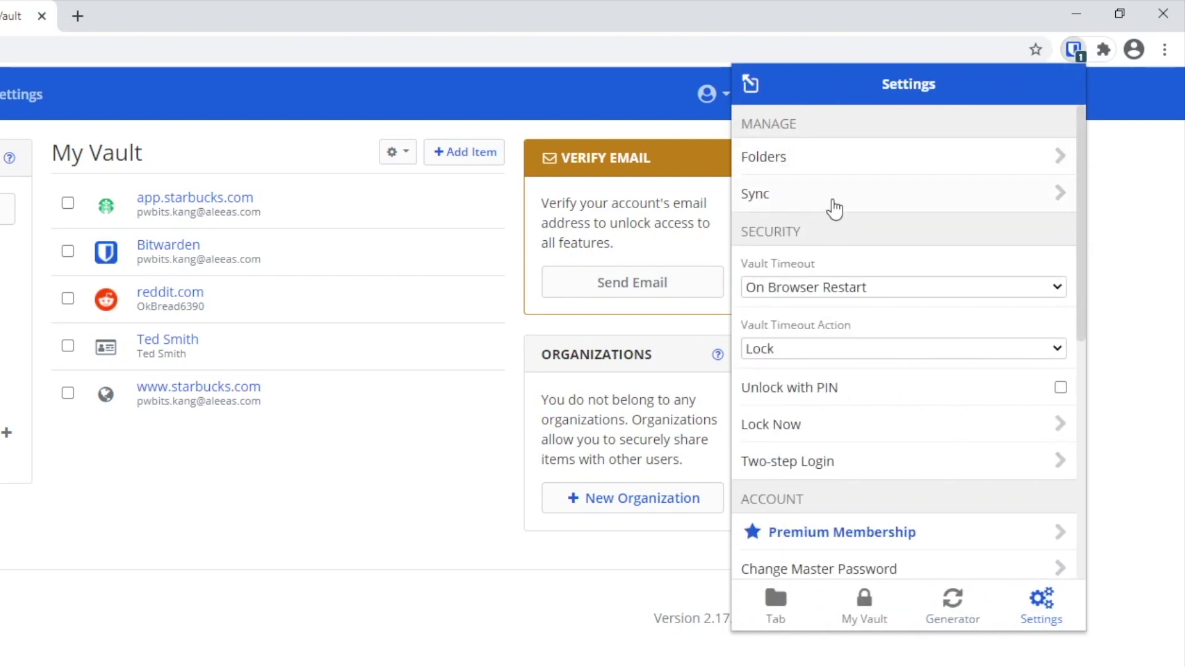
Step: Run Sync Vault Now, updating Last Sync to 12/27/2020 12:57:54 PM, and return to Settings
click(825, 192)
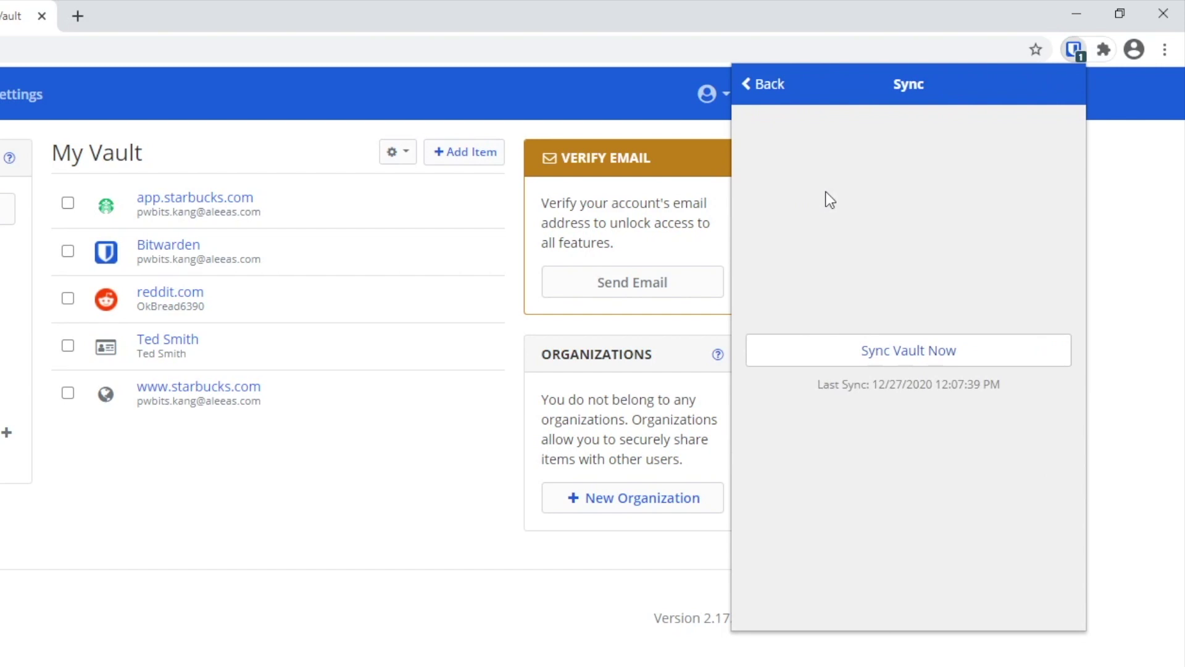
click(914, 364)
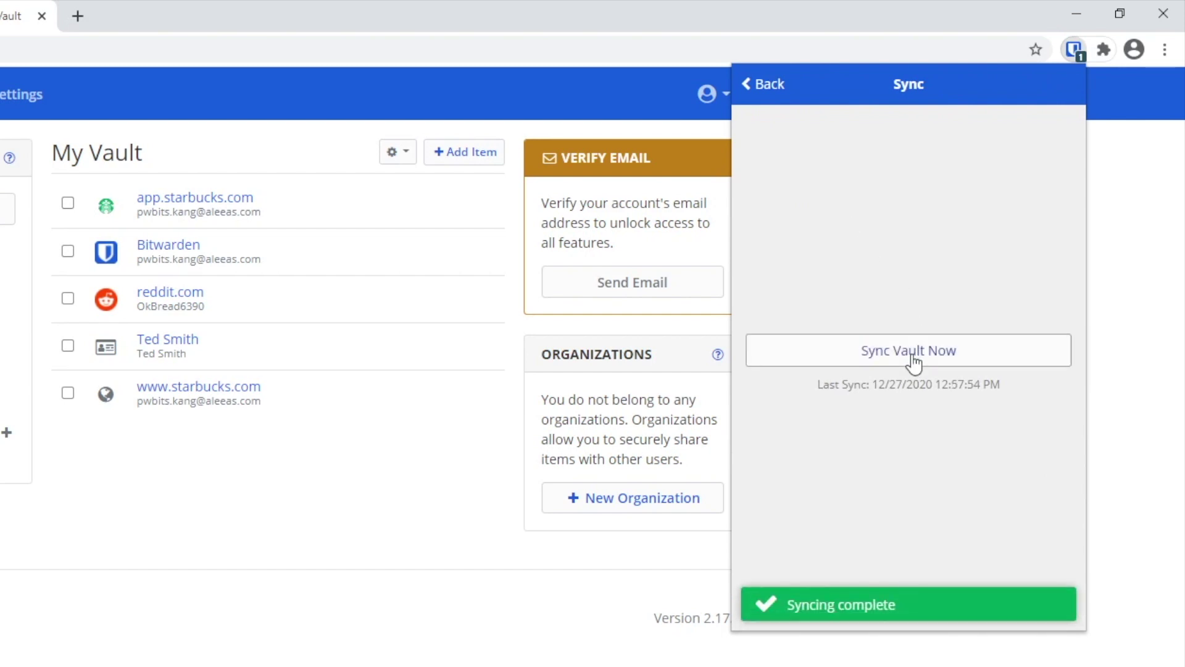
click(759, 90)
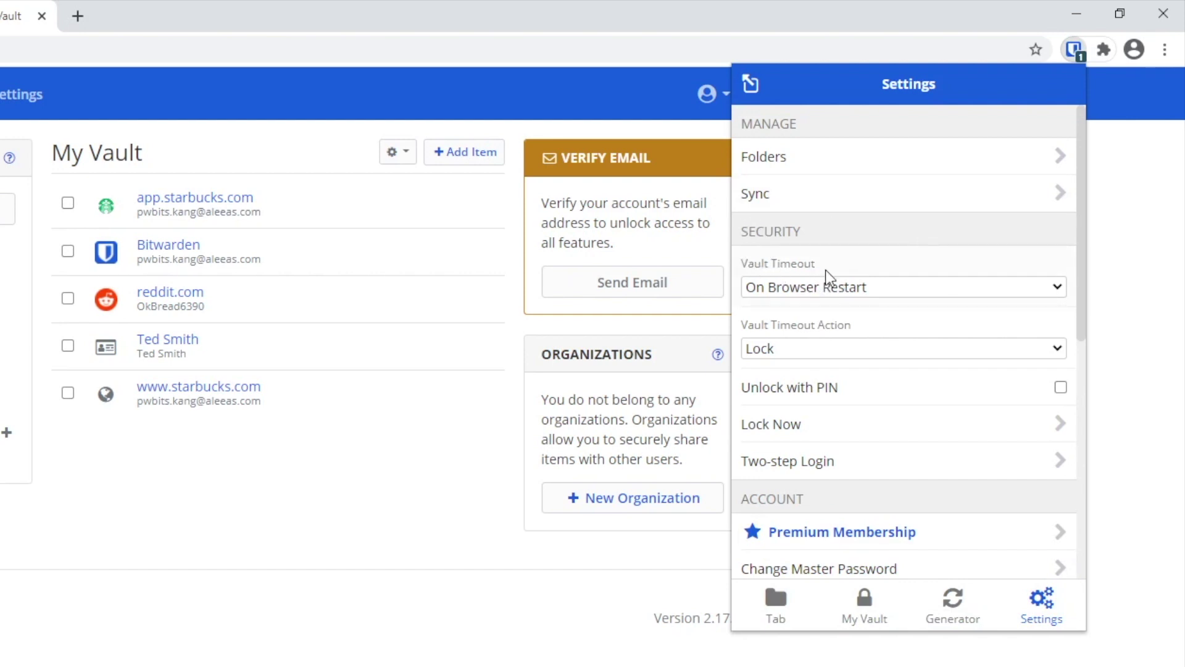
click(889, 287)
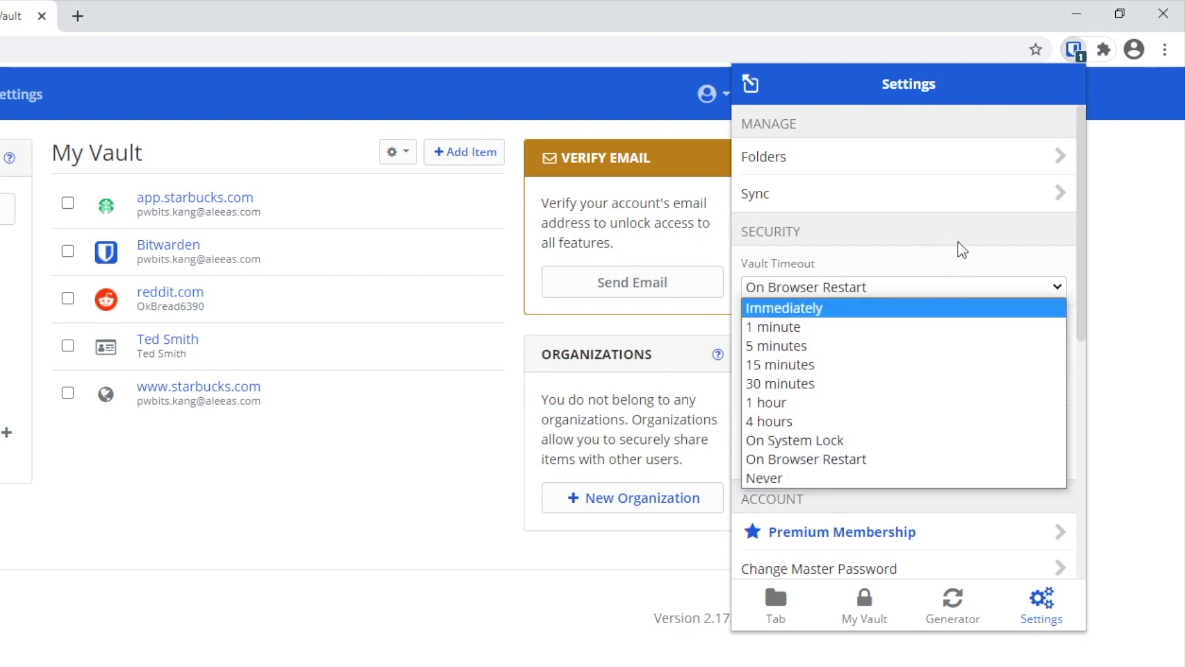
click(834, 295)
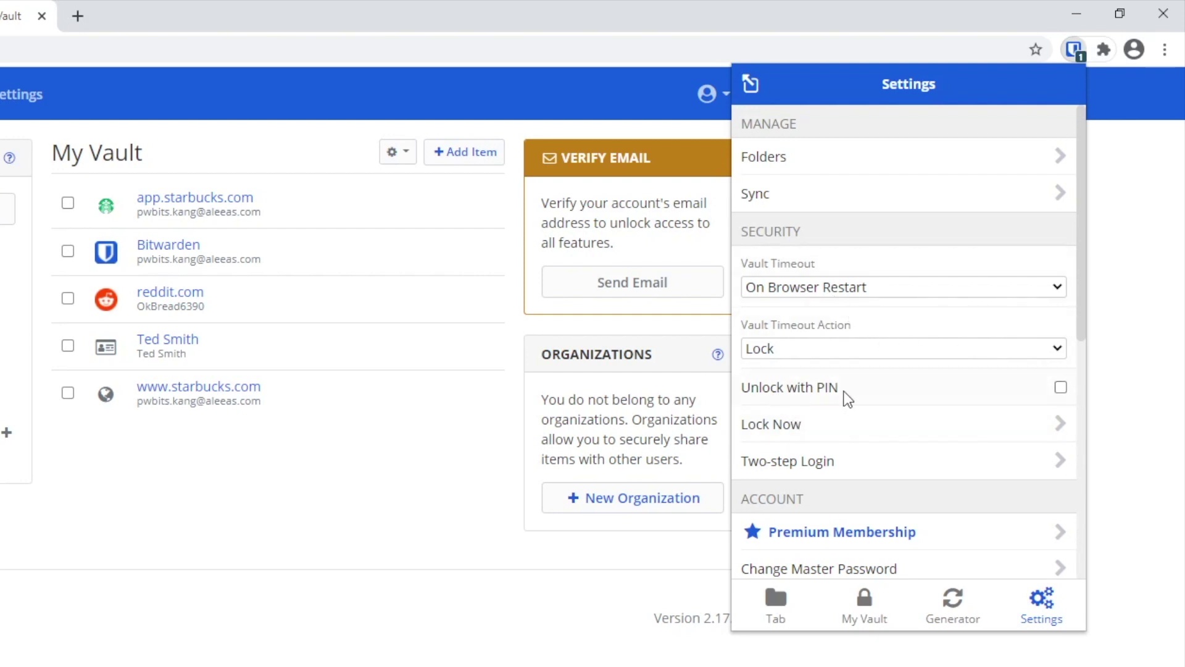
Step: Enable Unlock with PIN using a new PIN, without requiring the master password after browser restart
click(1061, 386)
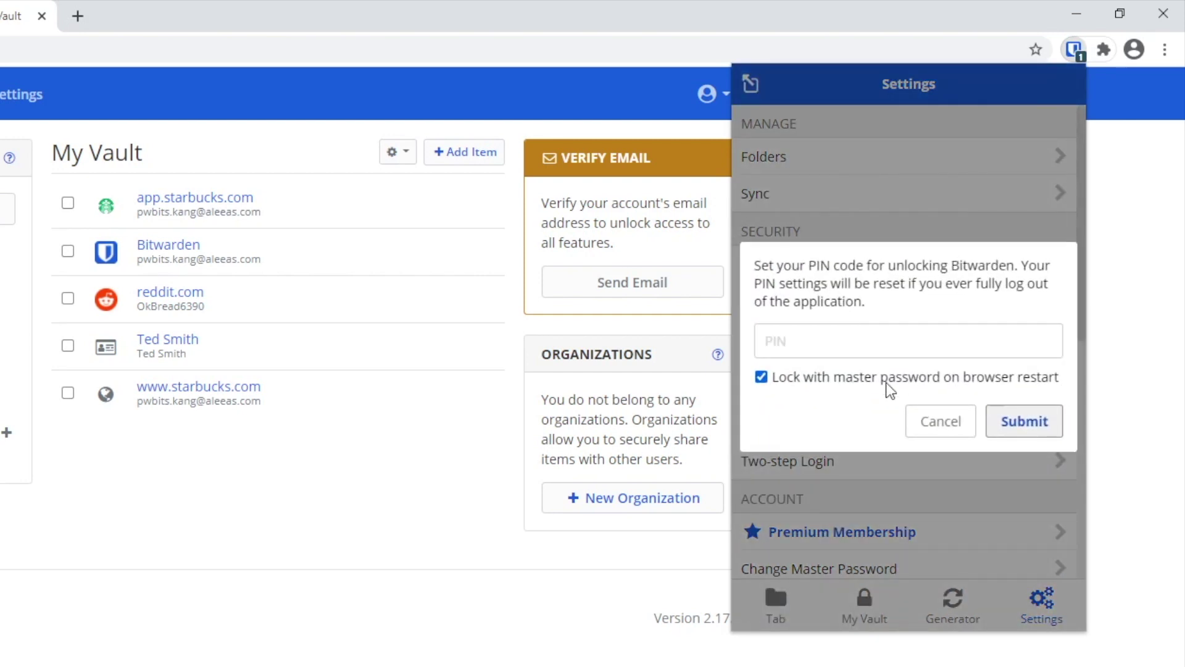
text(12345)
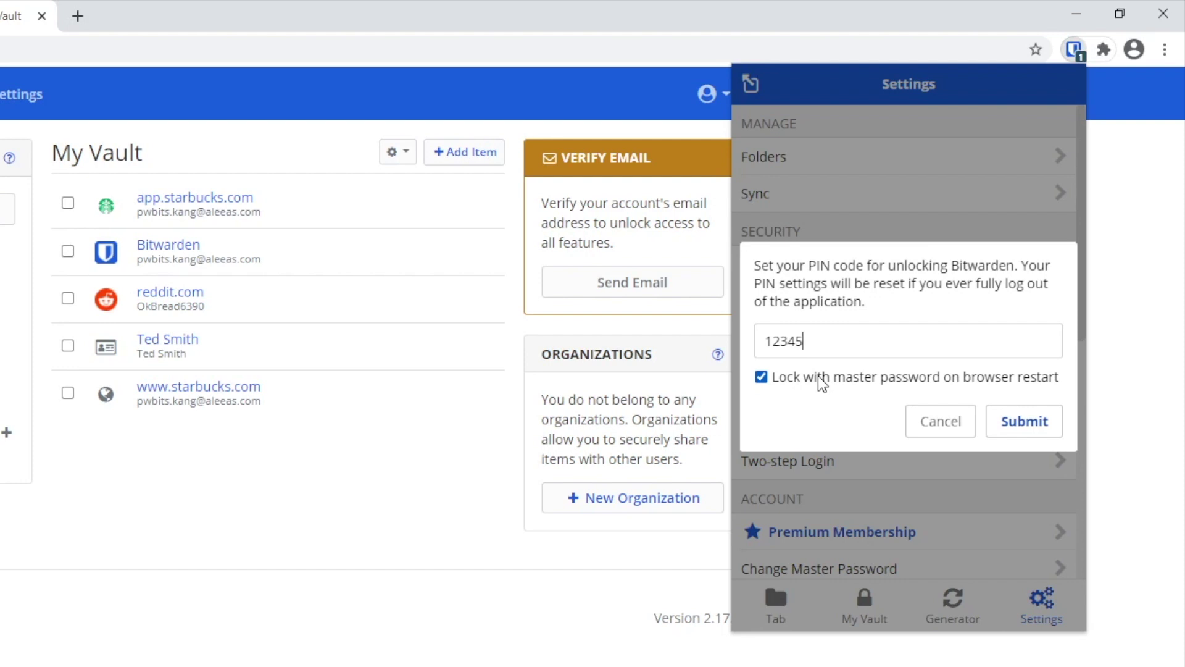
click(762, 377)
click(1025, 420)
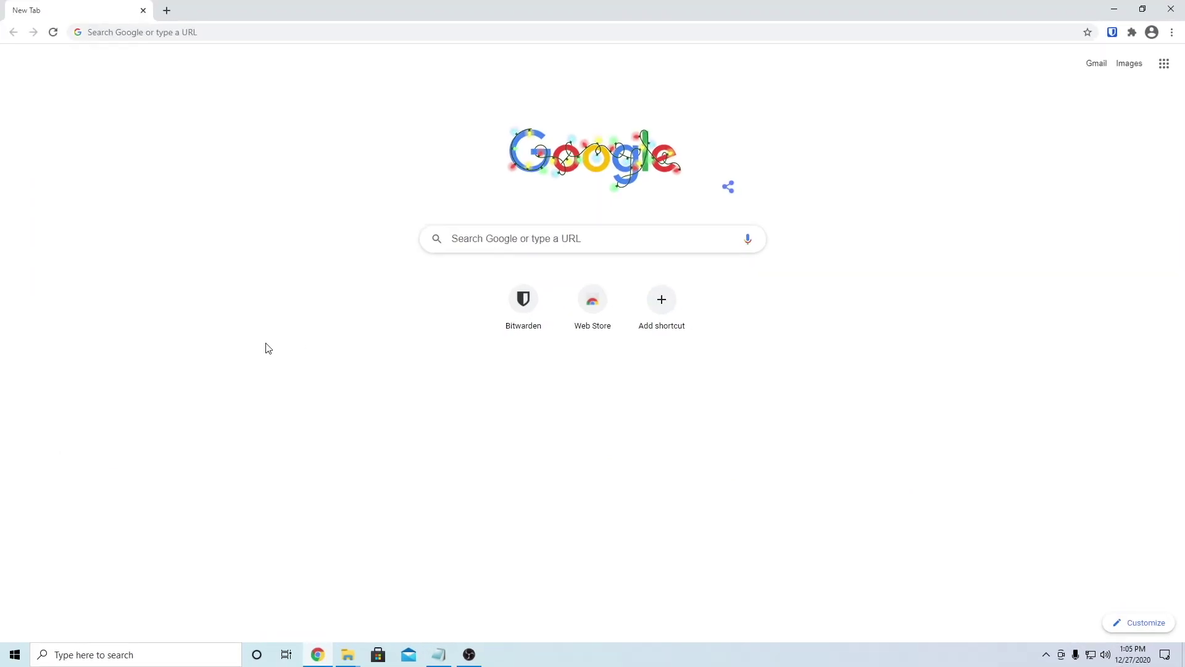
Step: Go to bitwarden.com and log in to the web vault with the master password
click(273, 32)
text(bit)
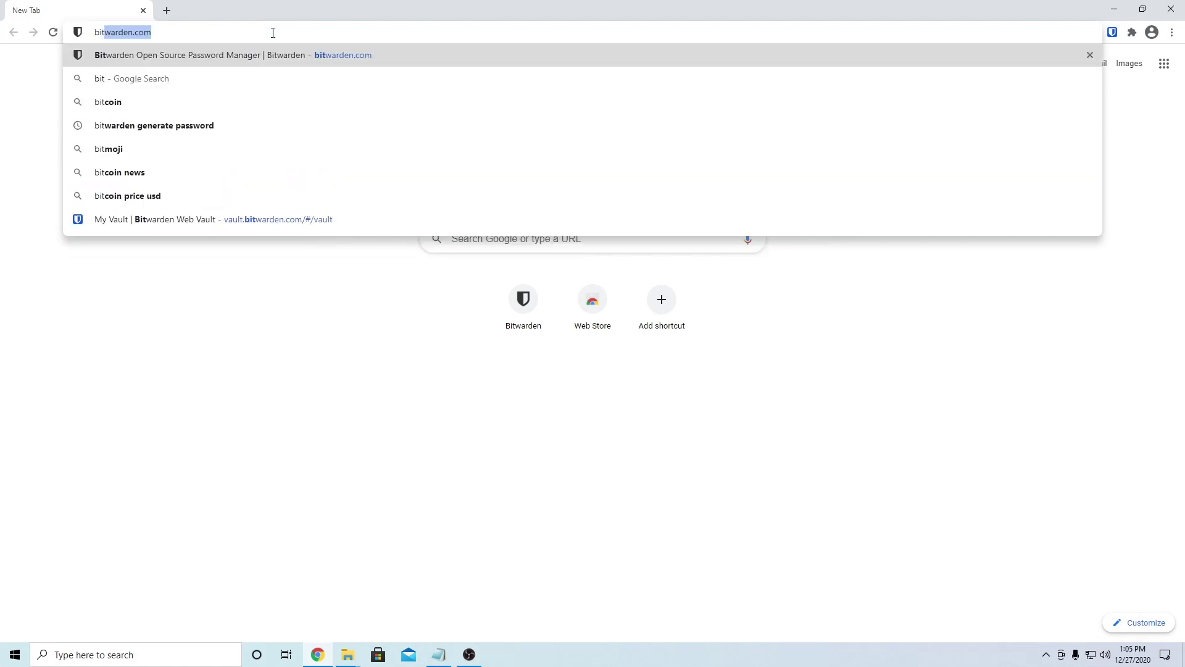
key(Return)
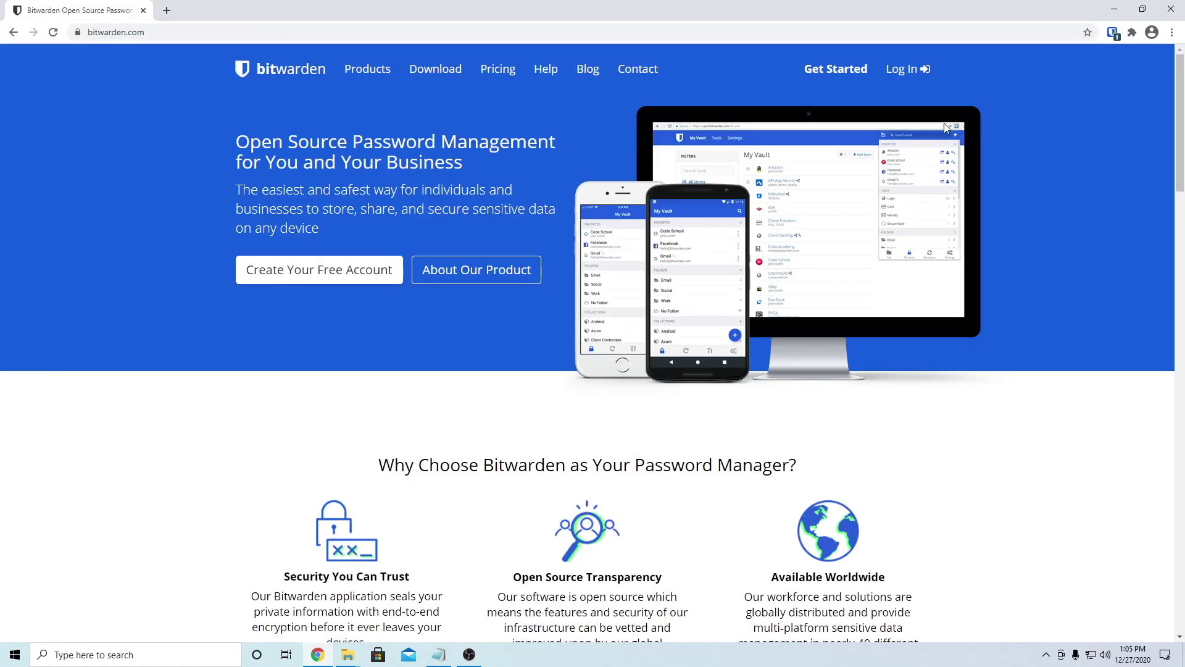
click(906, 73)
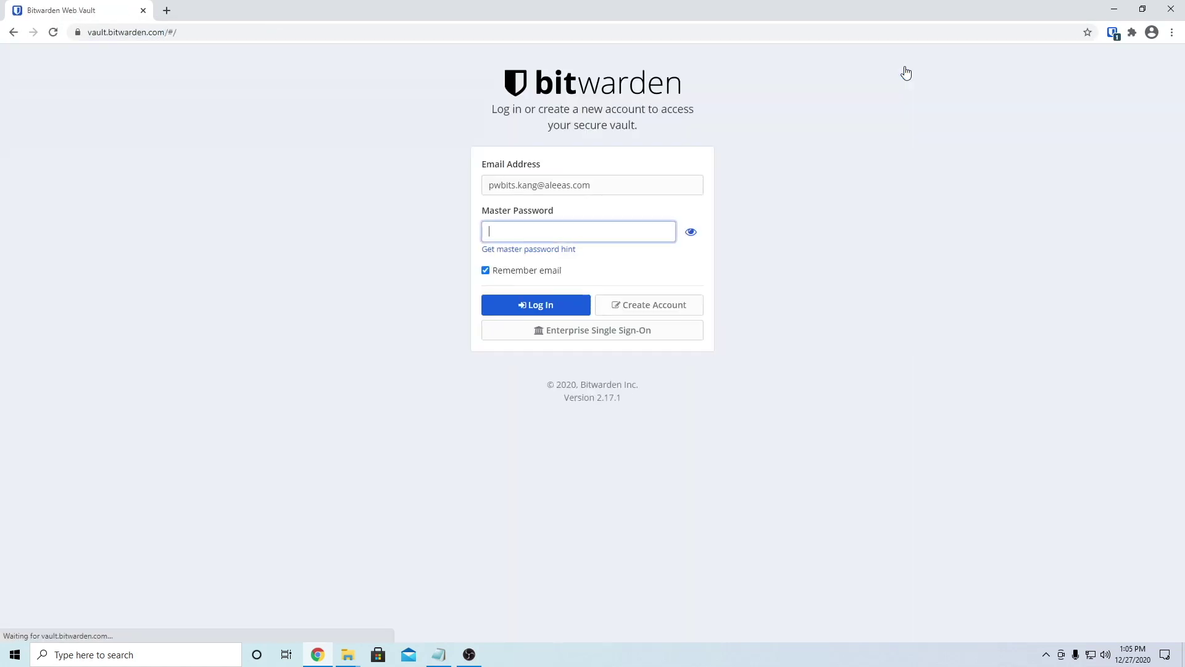
key(ctrl+v)
click(536, 305)
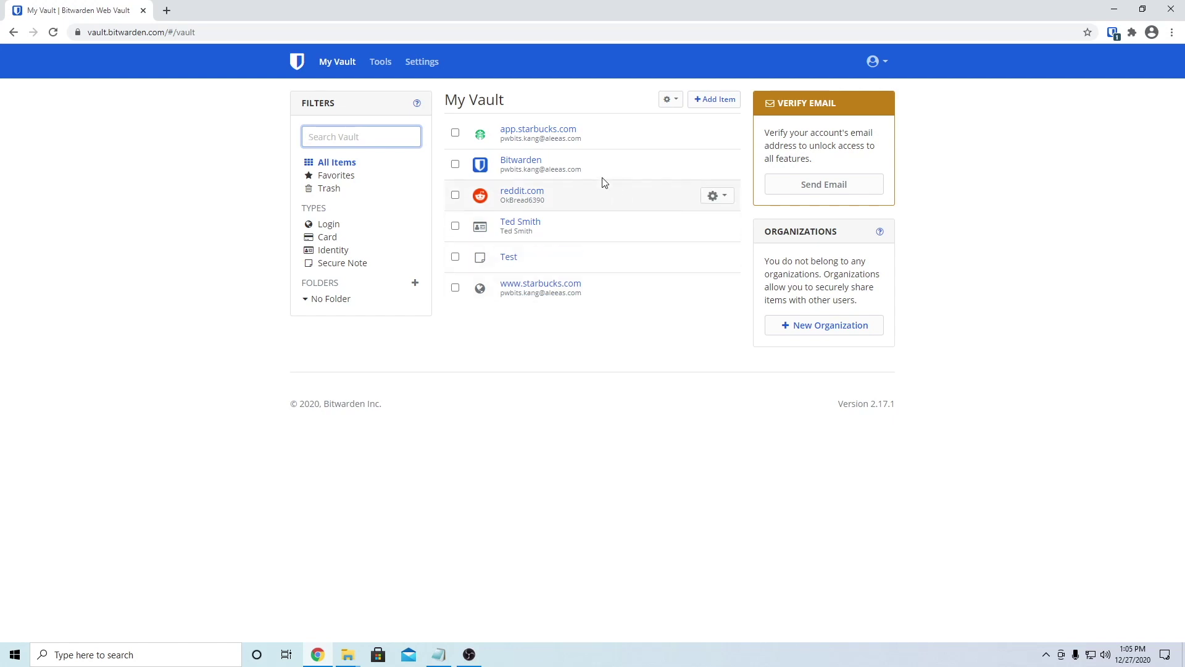
click(1113, 34)
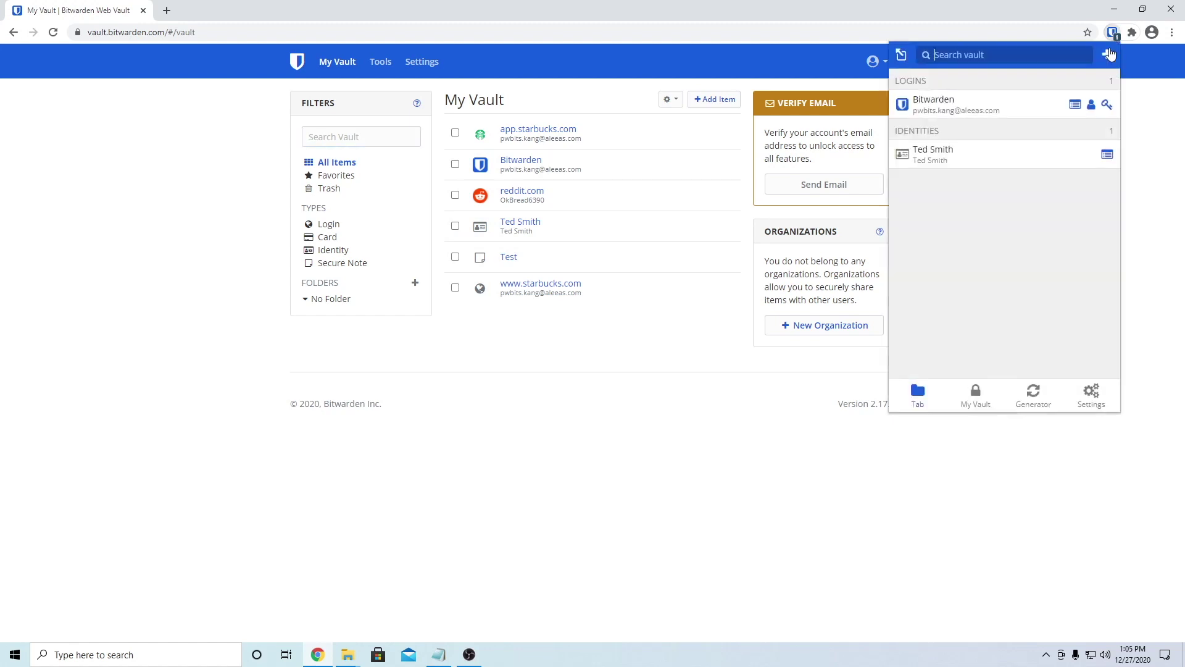
click(1141, 145)
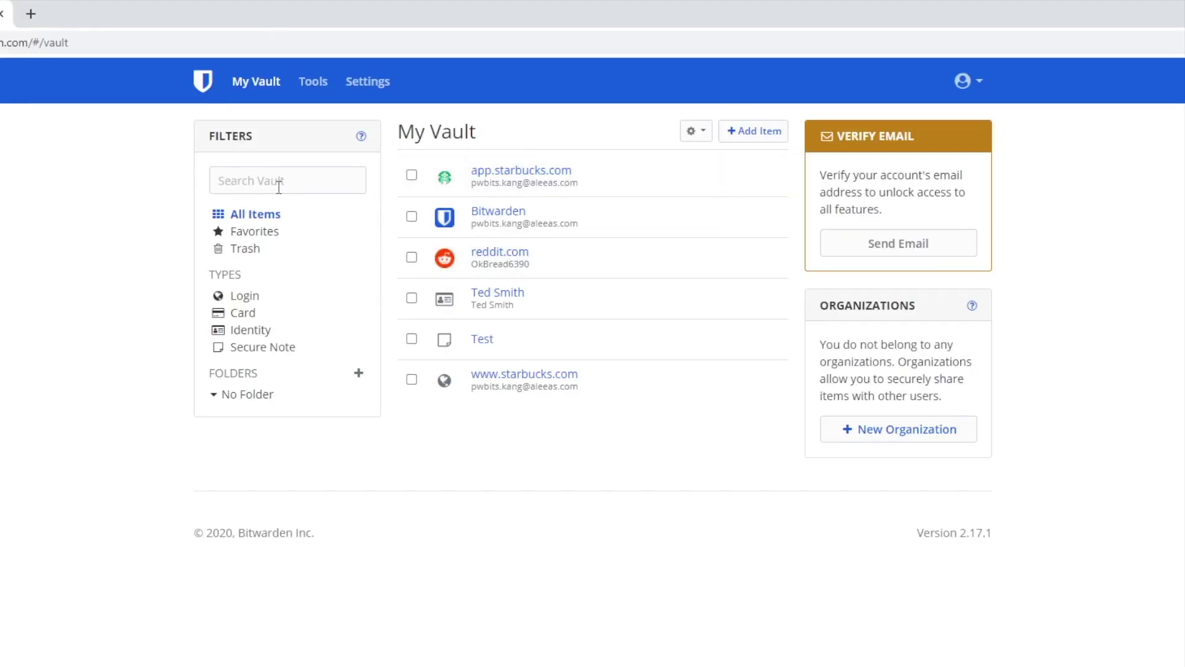
click(266, 232)
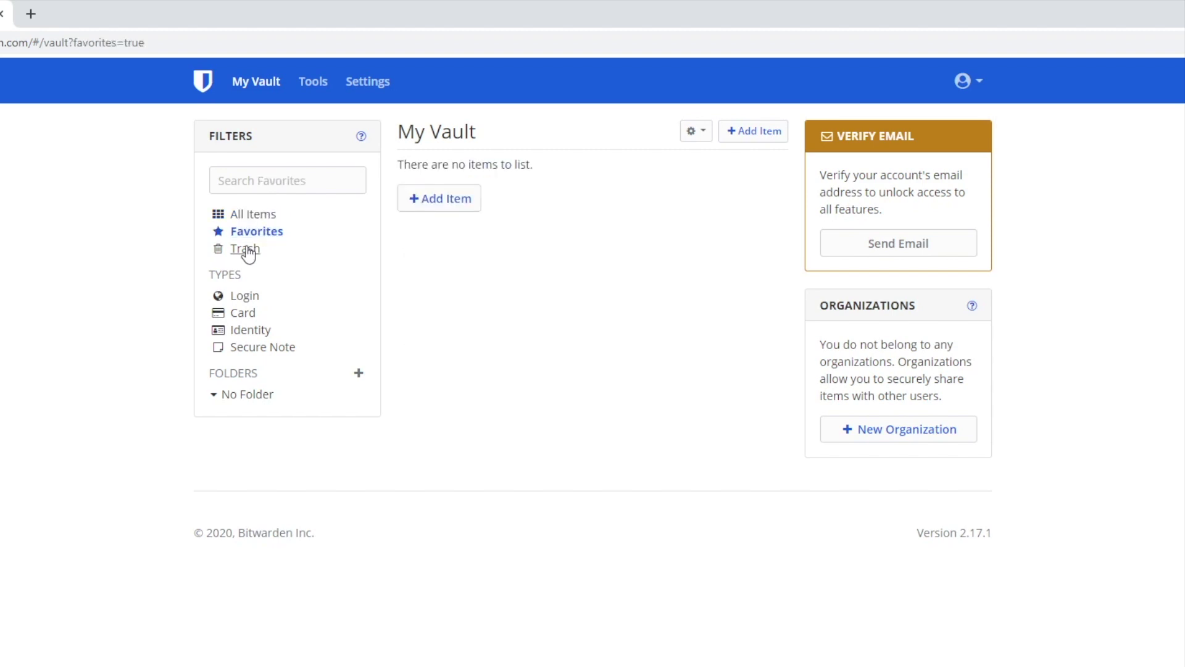
click(247, 252)
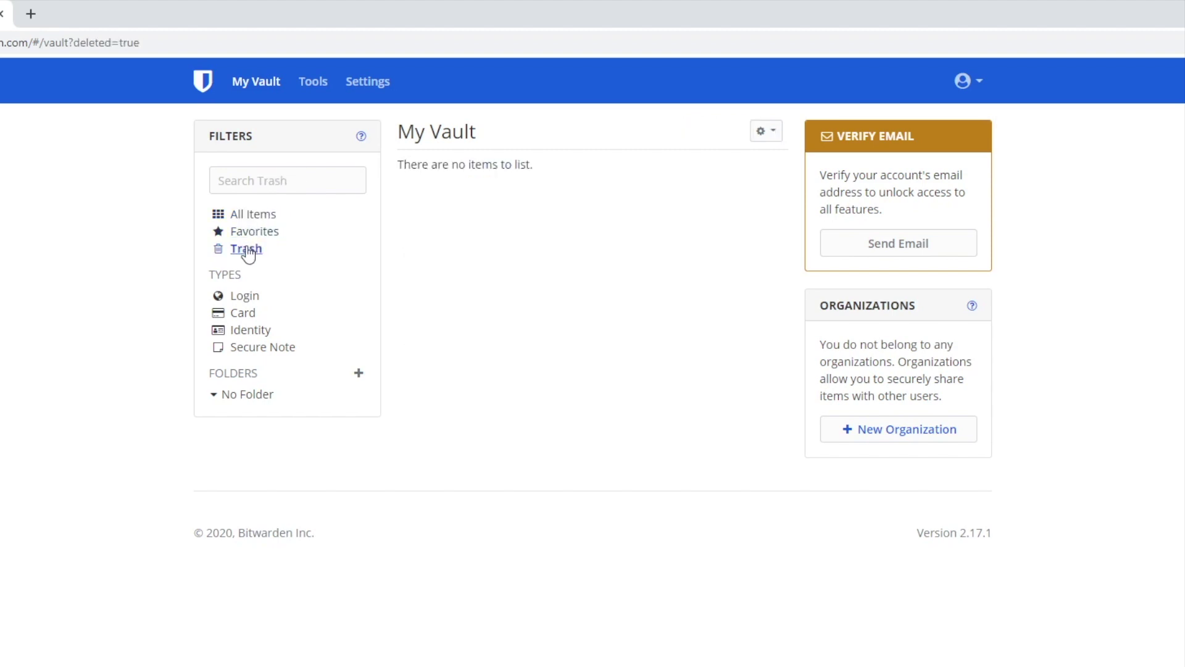
click(238, 296)
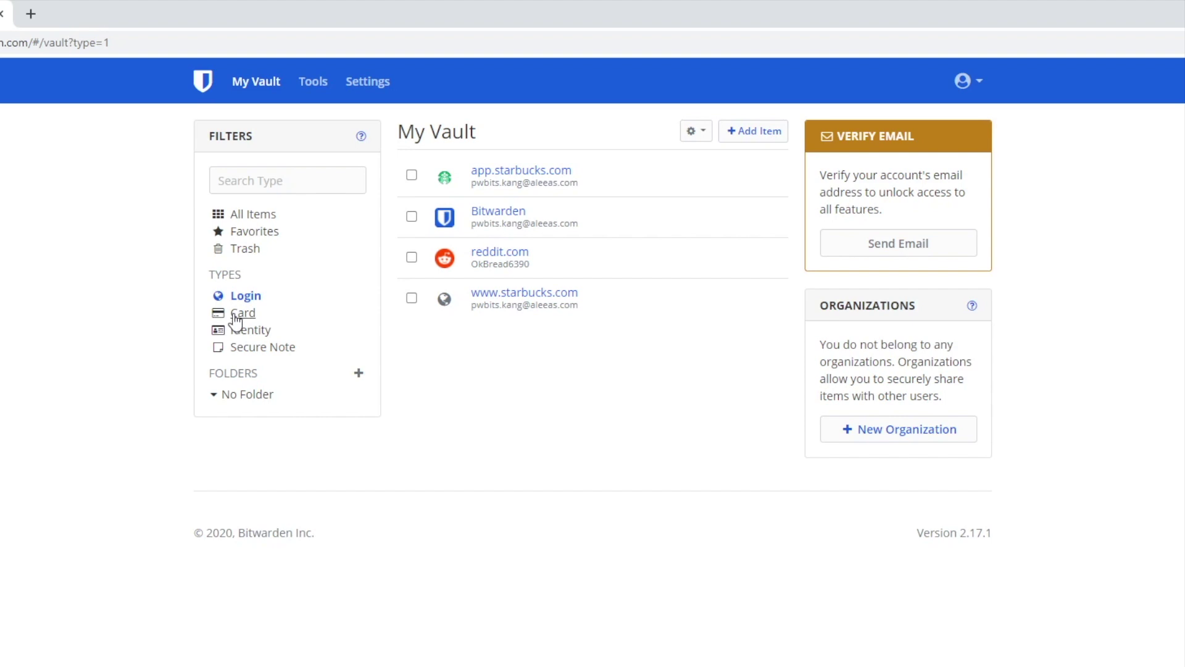
click(245, 329)
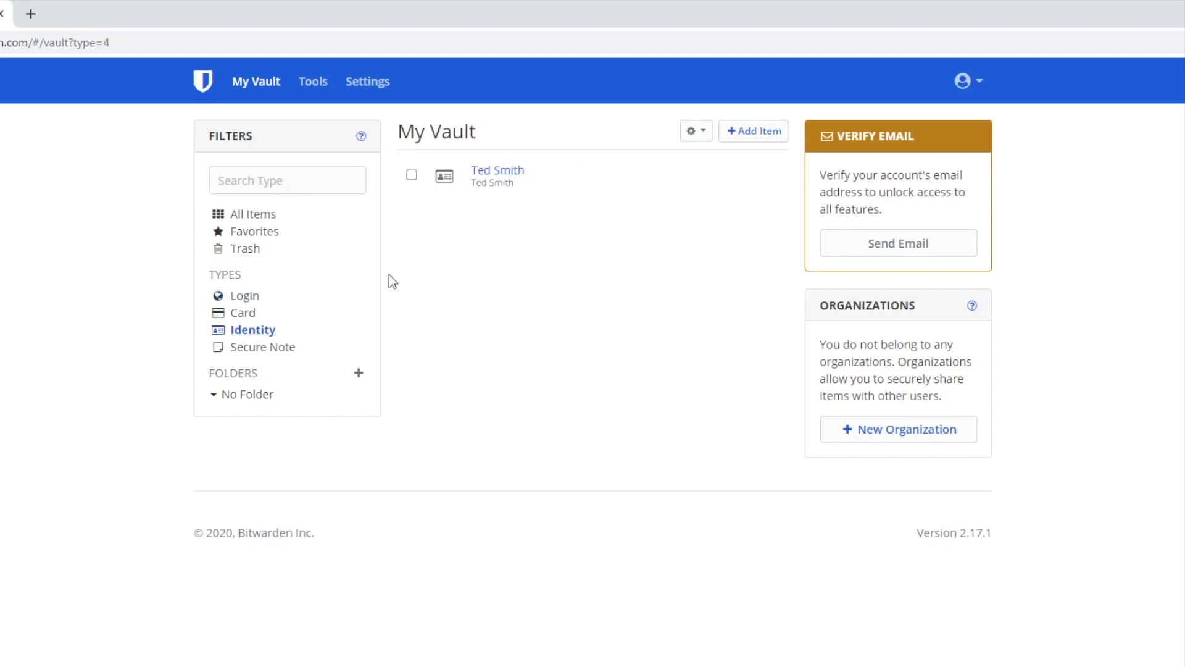
click(252, 214)
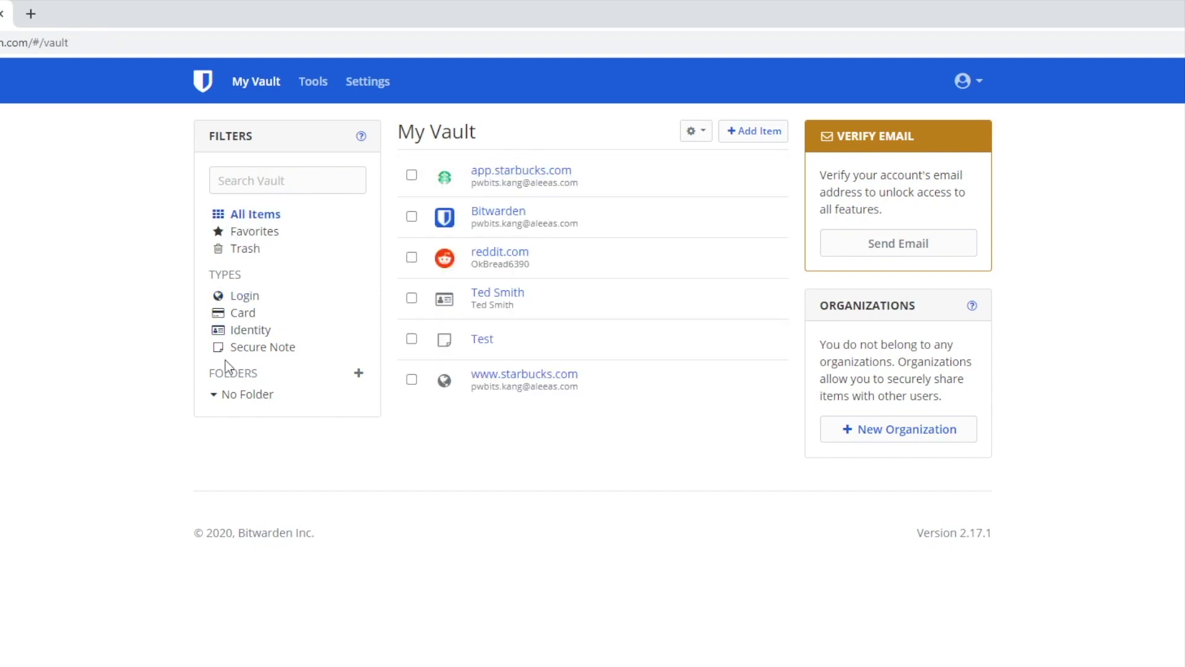
Step: Create a new folder named 'Hello'
click(359, 373)
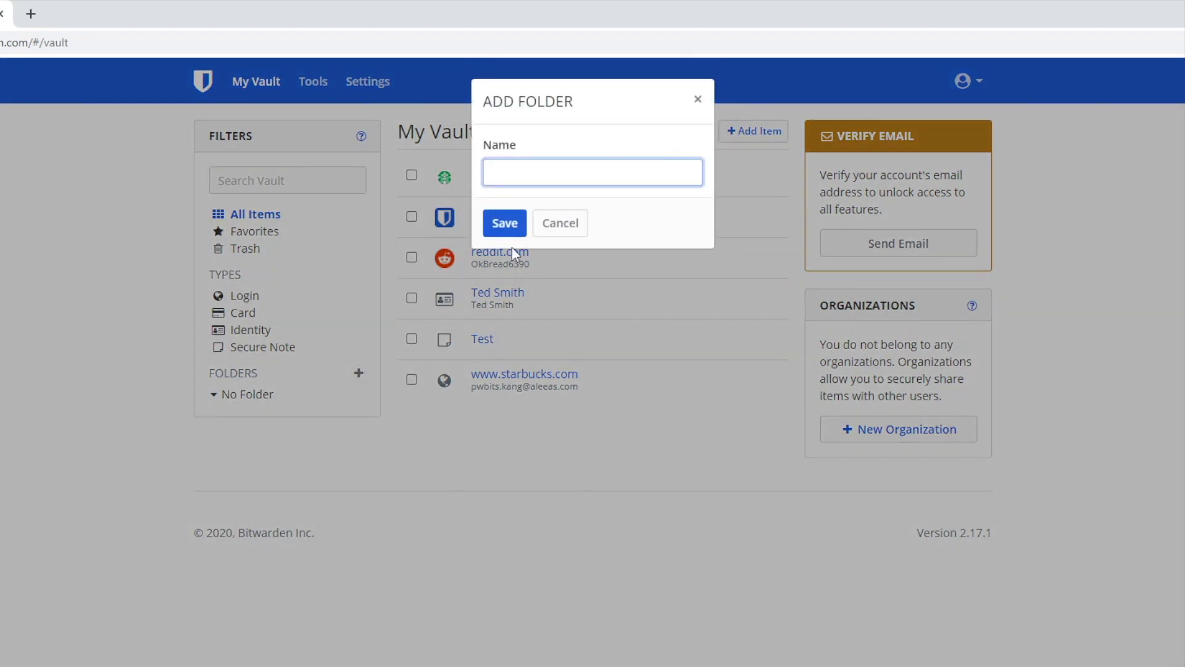
text(Hello)
click(518, 223)
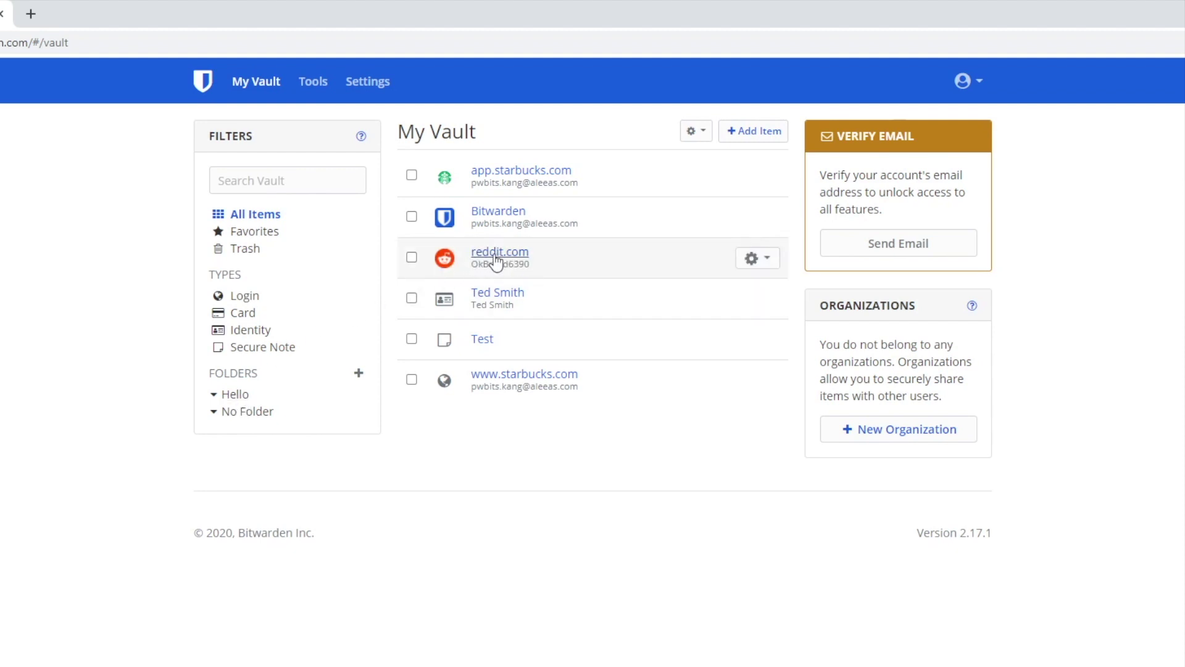
Step: Set the reddit.com login's folder to Hello, save, and verify it appears in Hello
click(492, 253)
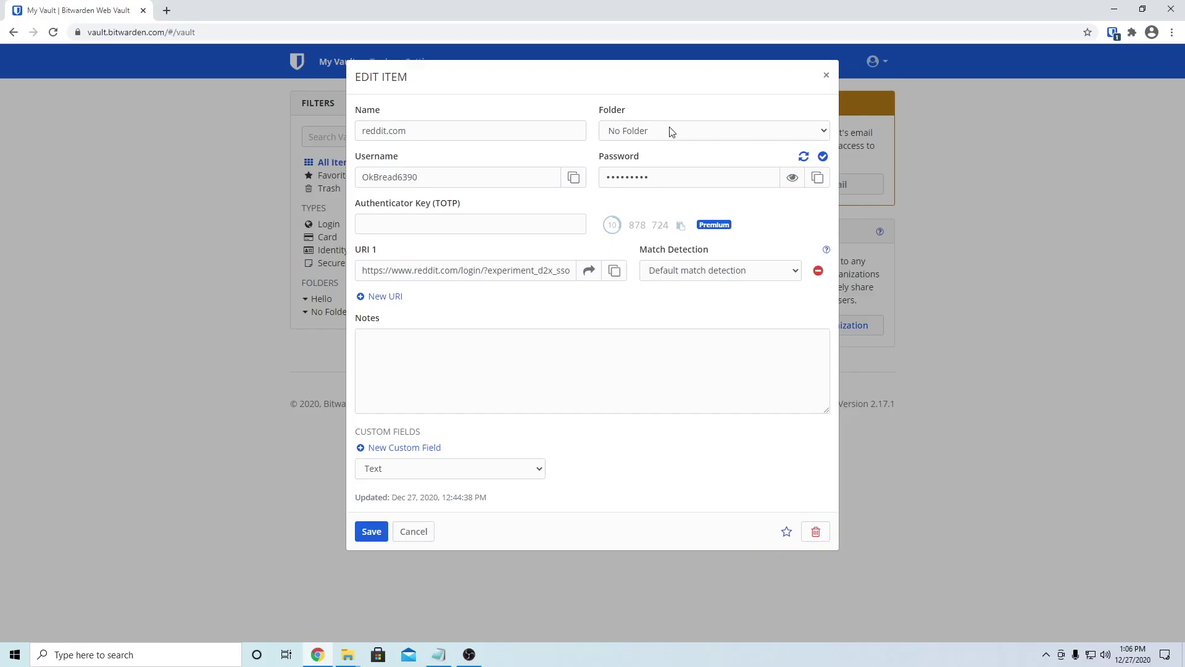
click(672, 131)
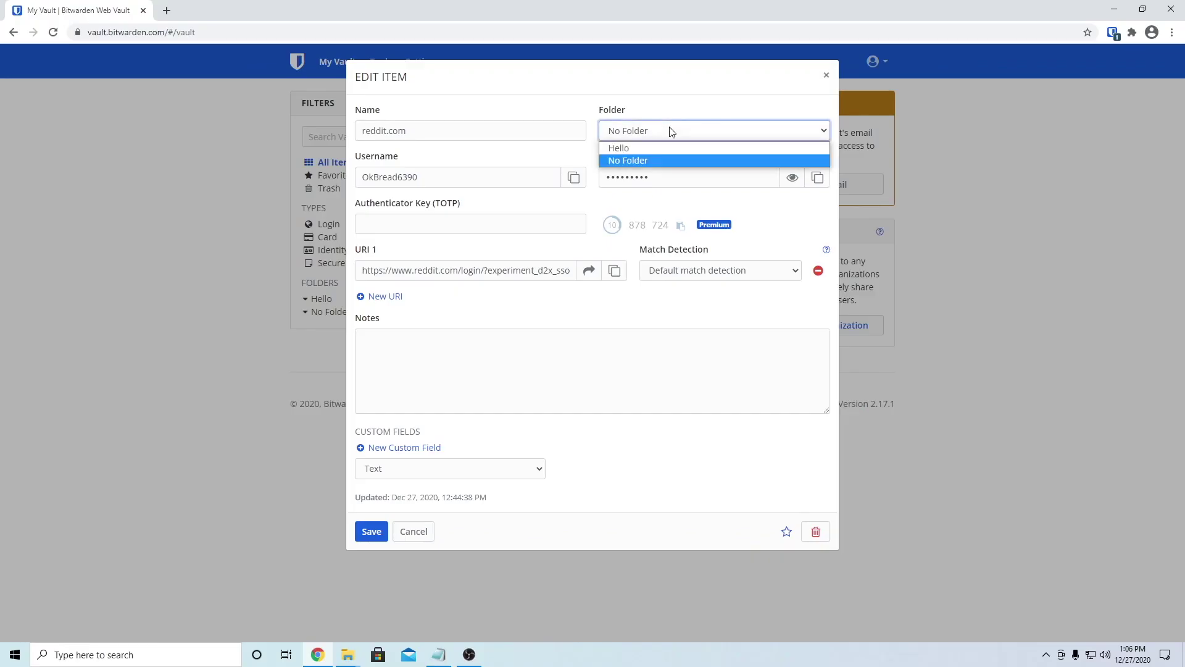
click(632, 150)
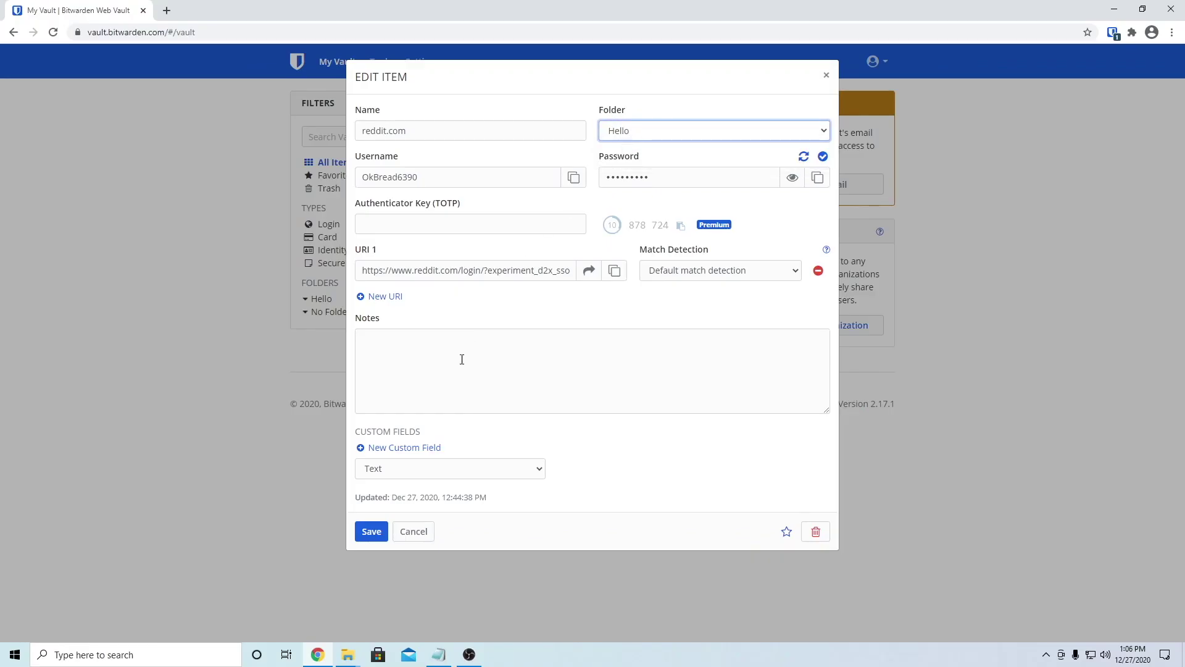
click(377, 531)
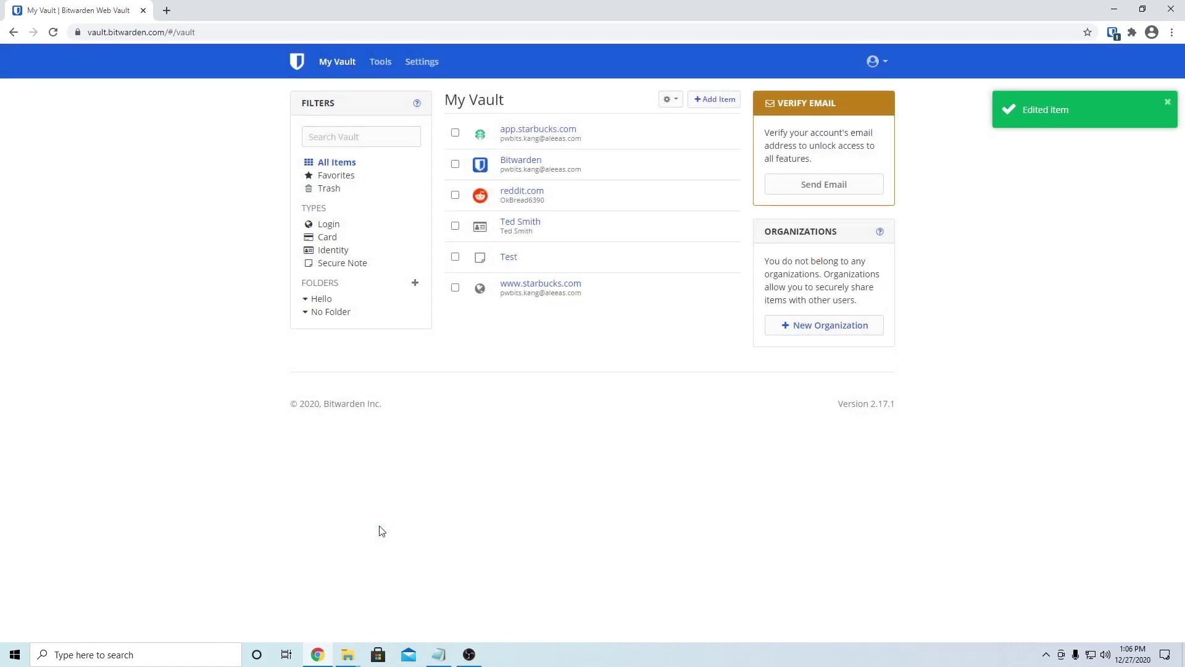
click(321, 300)
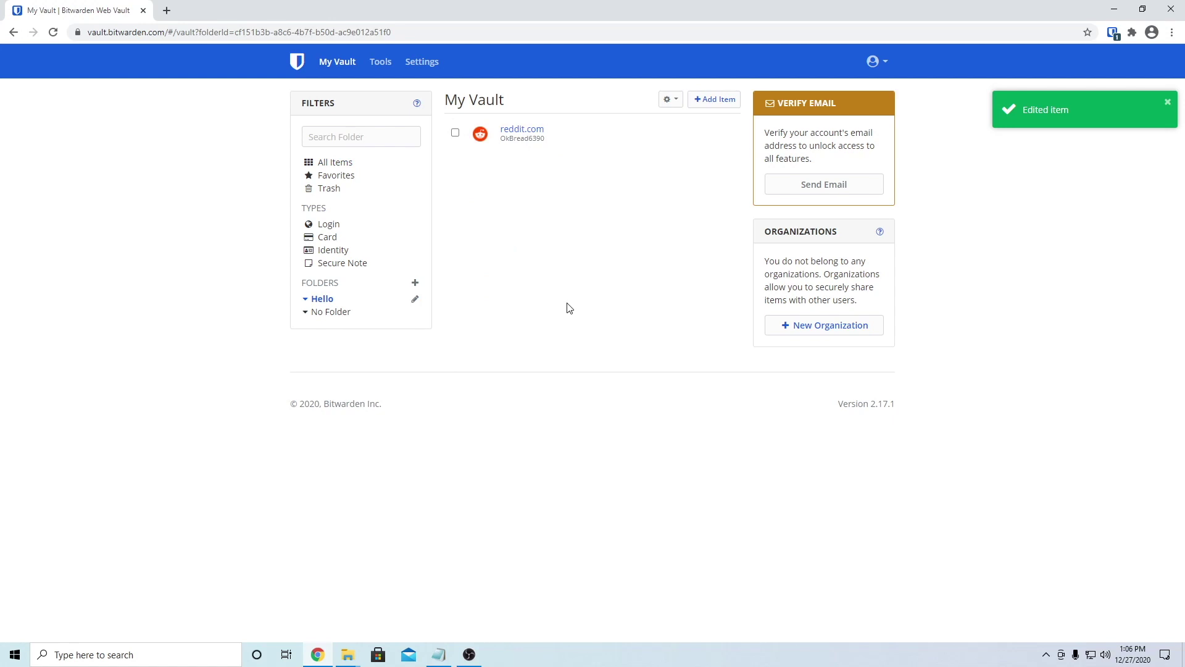
click(336, 162)
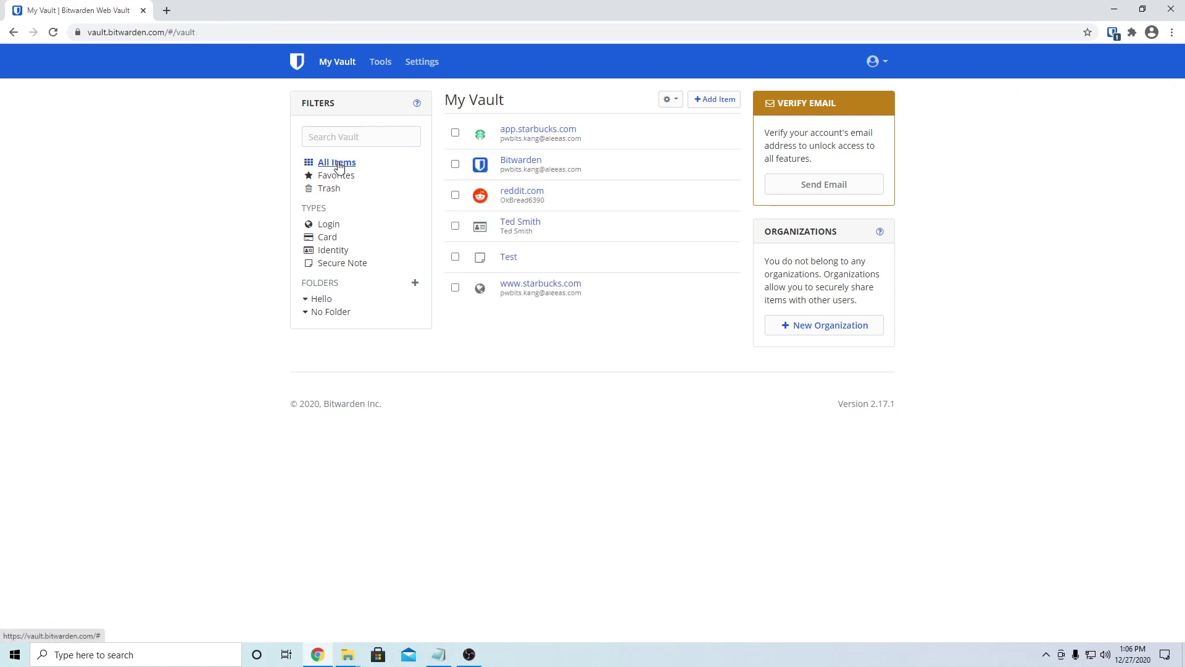
Step: In the reddit.com login, copy the username, toggle the password, and run the breach check
click(522, 192)
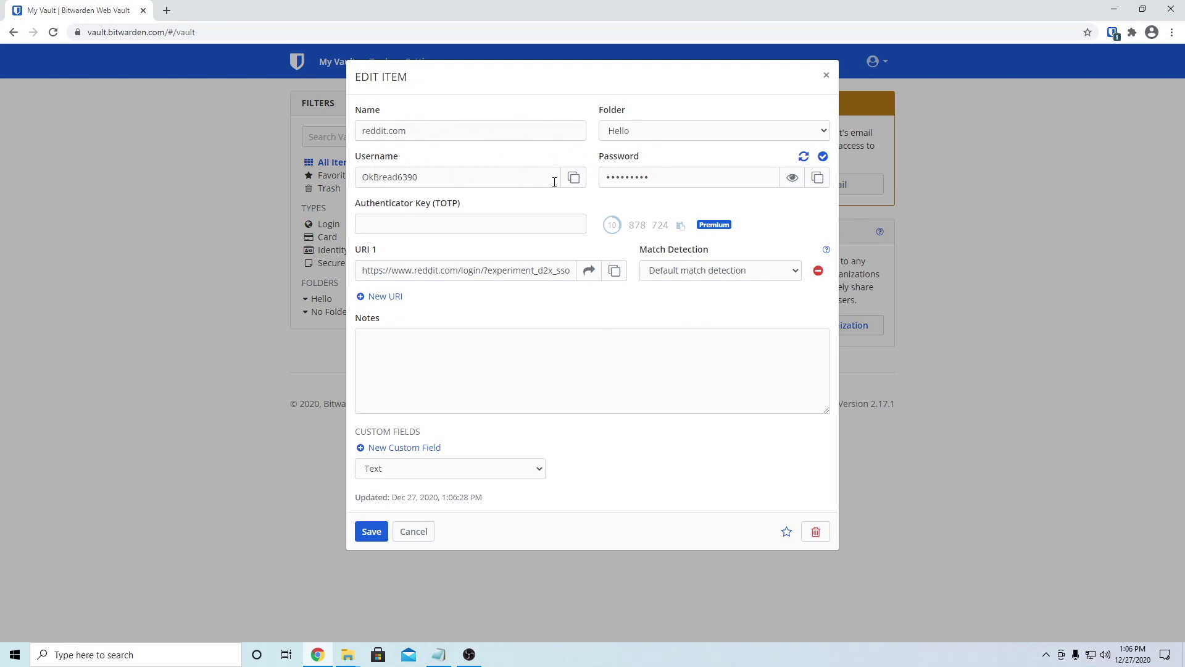
click(573, 177)
click(792, 177)
click(792, 177)
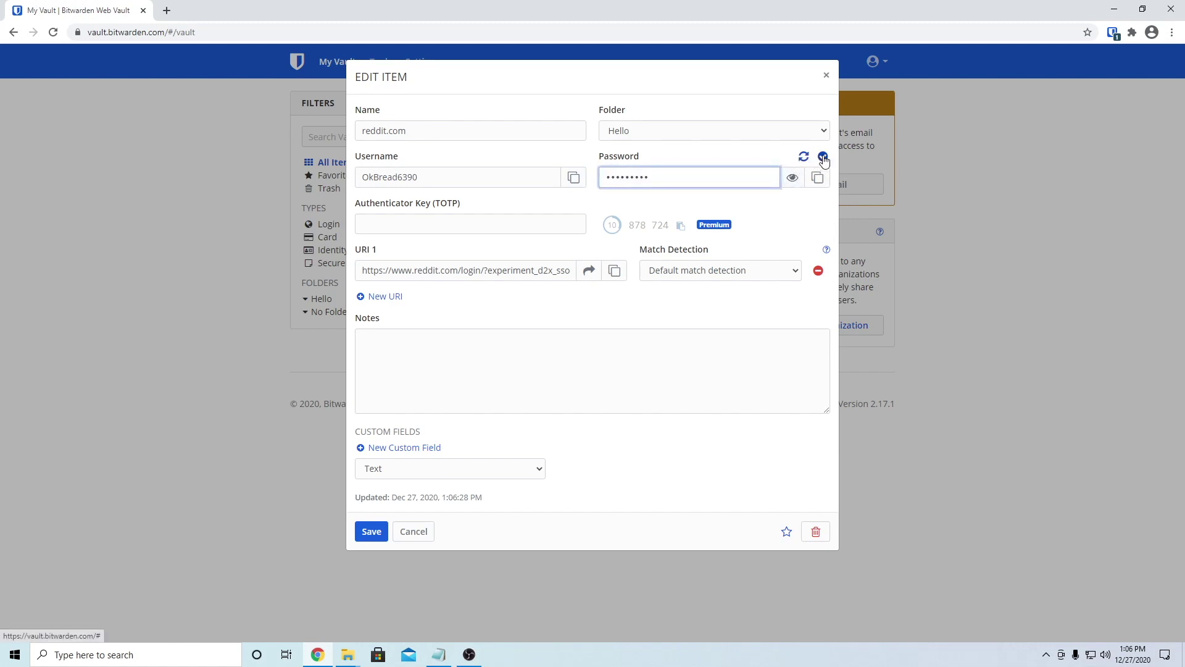
click(824, 158)
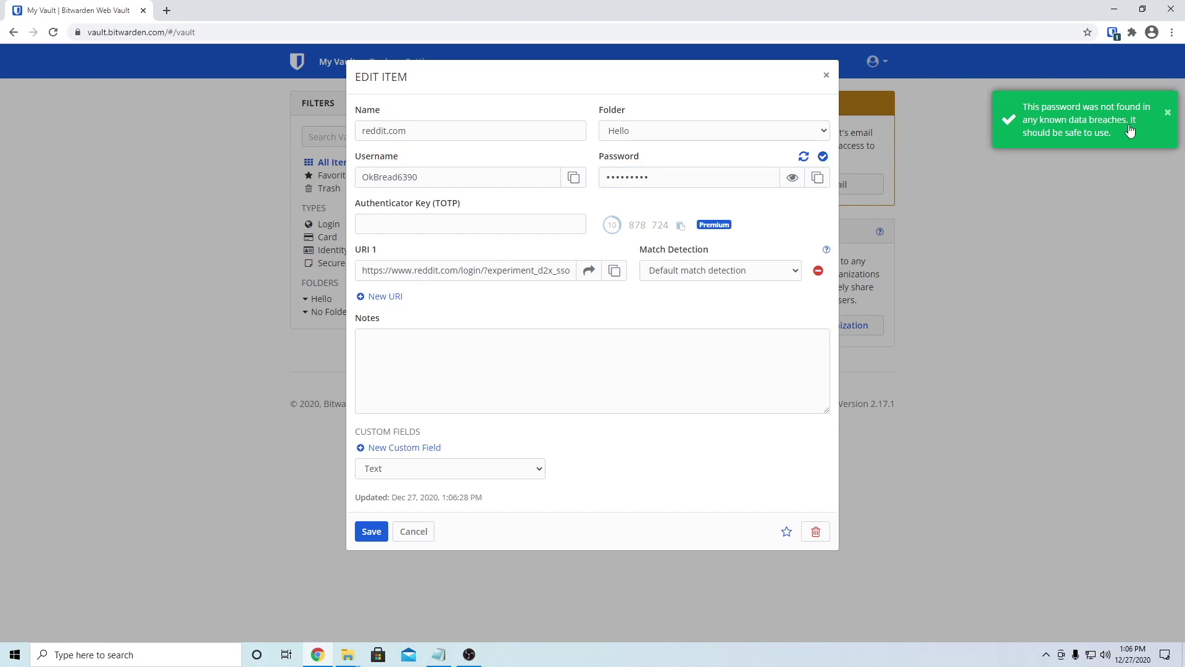
click(456, 221)
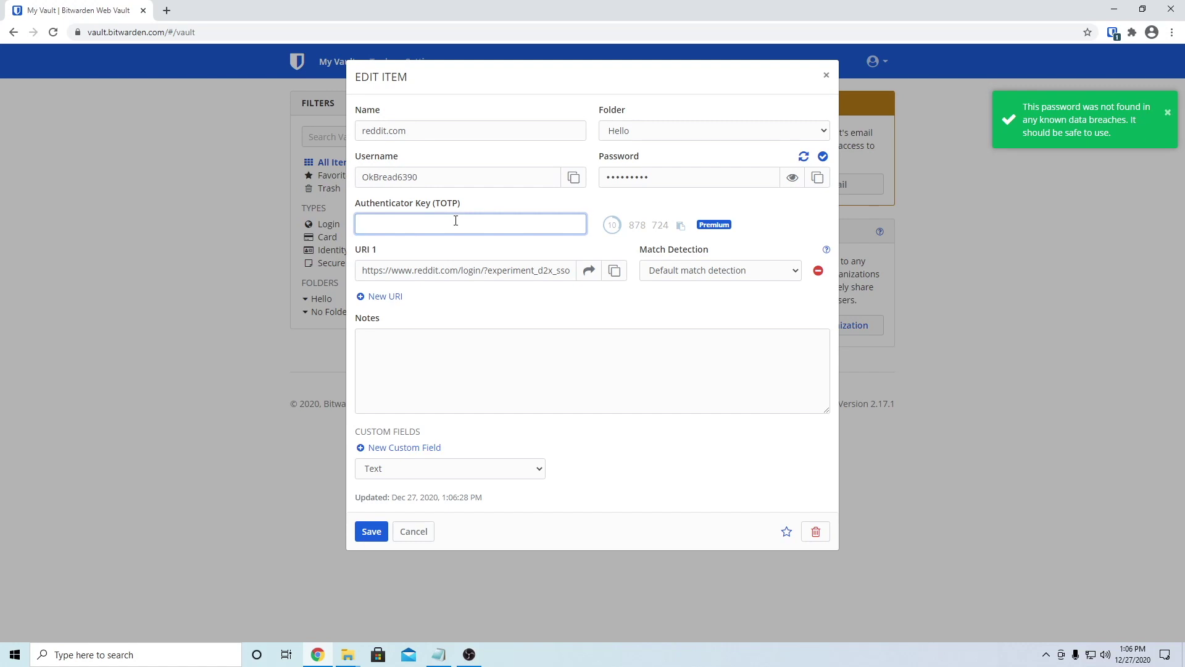
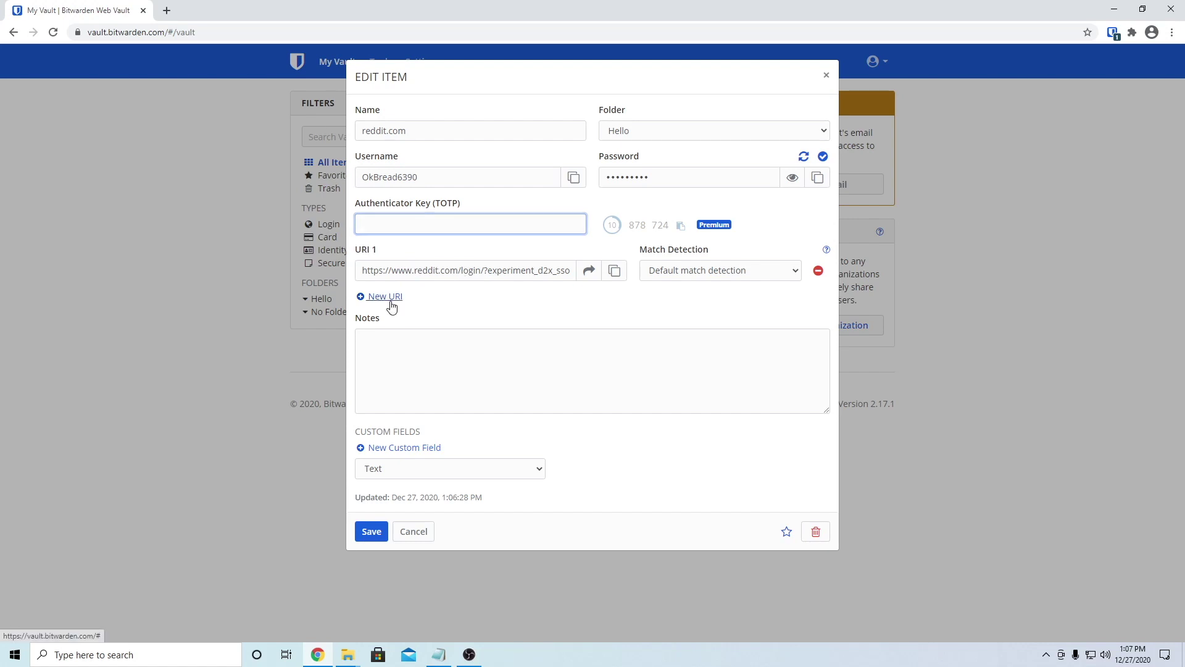
Step: Add redditsupport.com as the reddit.com login's second URI, add the note 'Hello', and save
click(389, 297)
click(415, 316)
text(reddit)
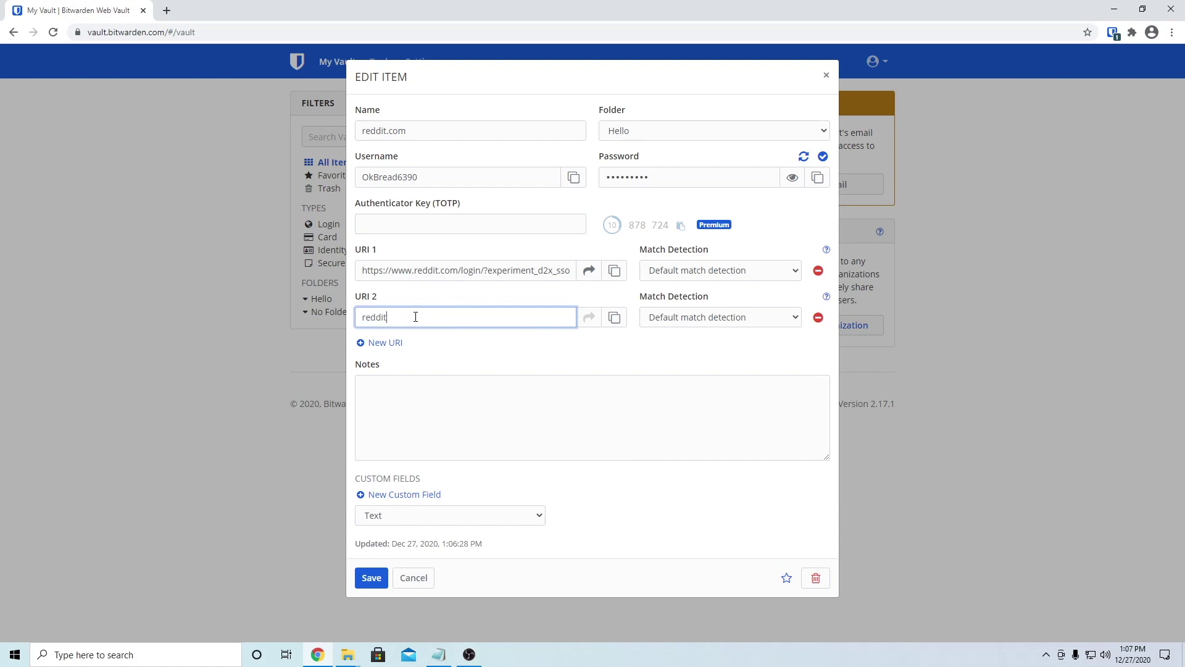
text(support.com)
click(432, 396)
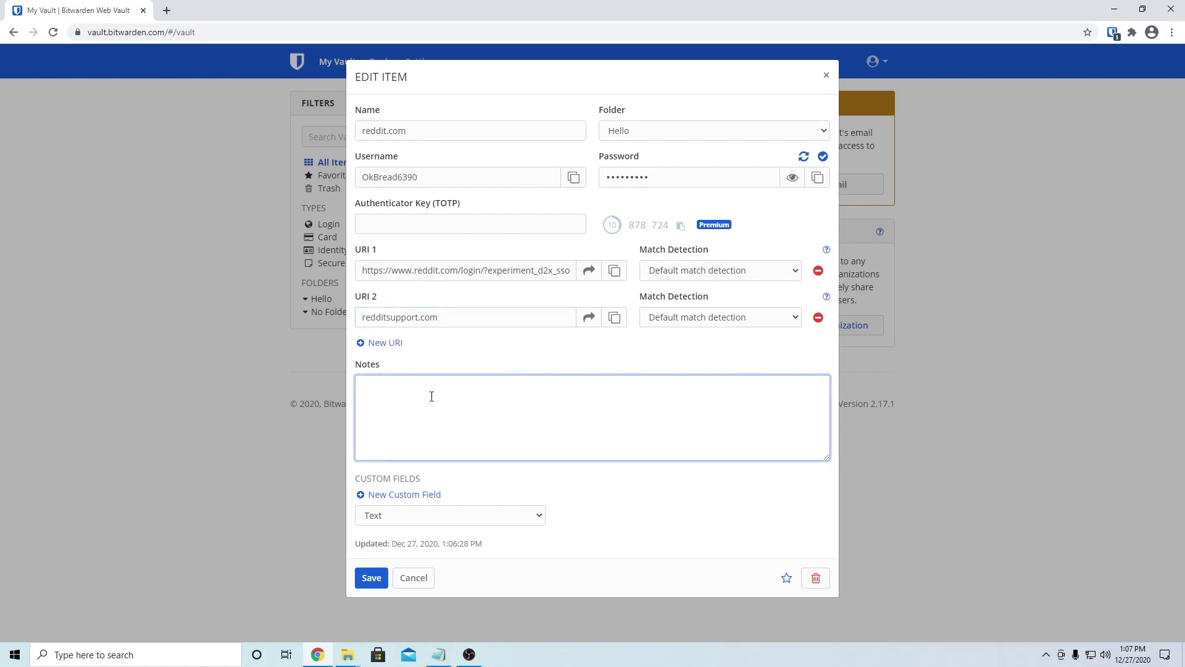
text(Hello)
click(367, 577)
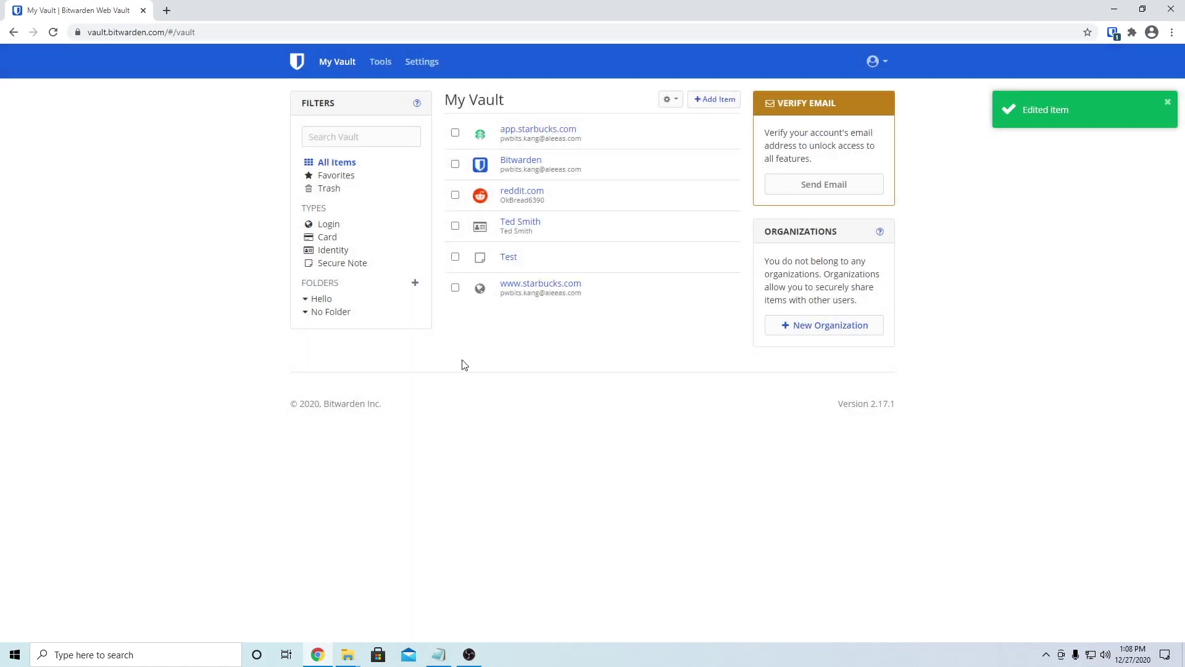
Step: Delete the Test item, confirming it goes to the trash
click(510, 257)
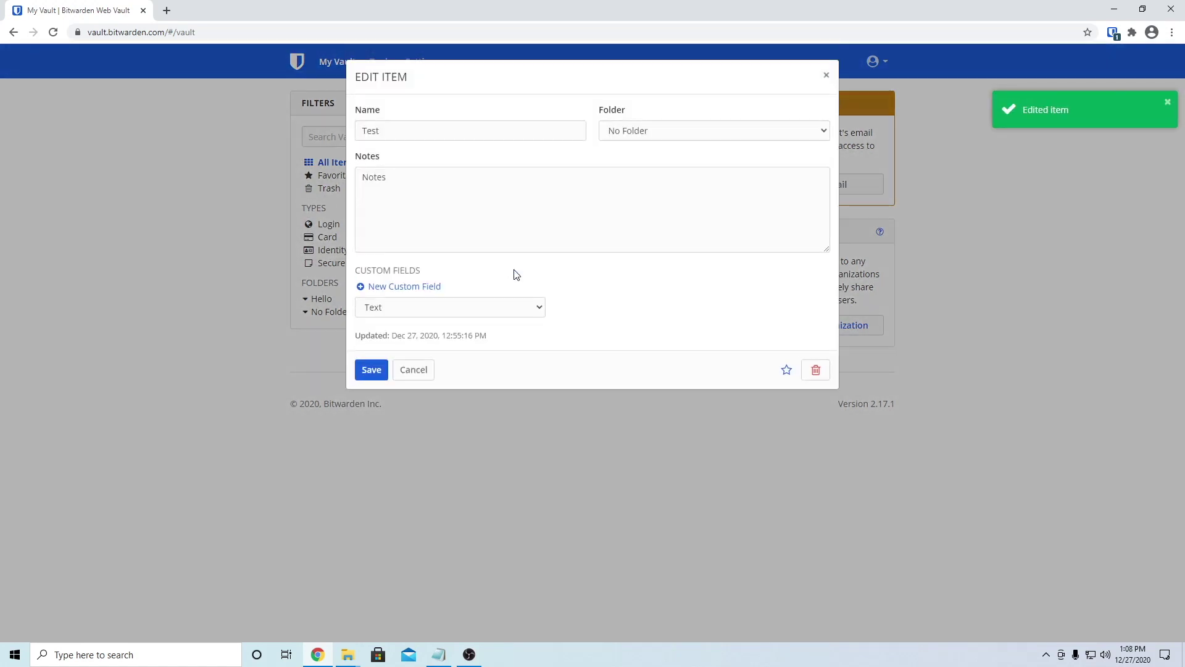
click(817, 370)
click(466, 383)
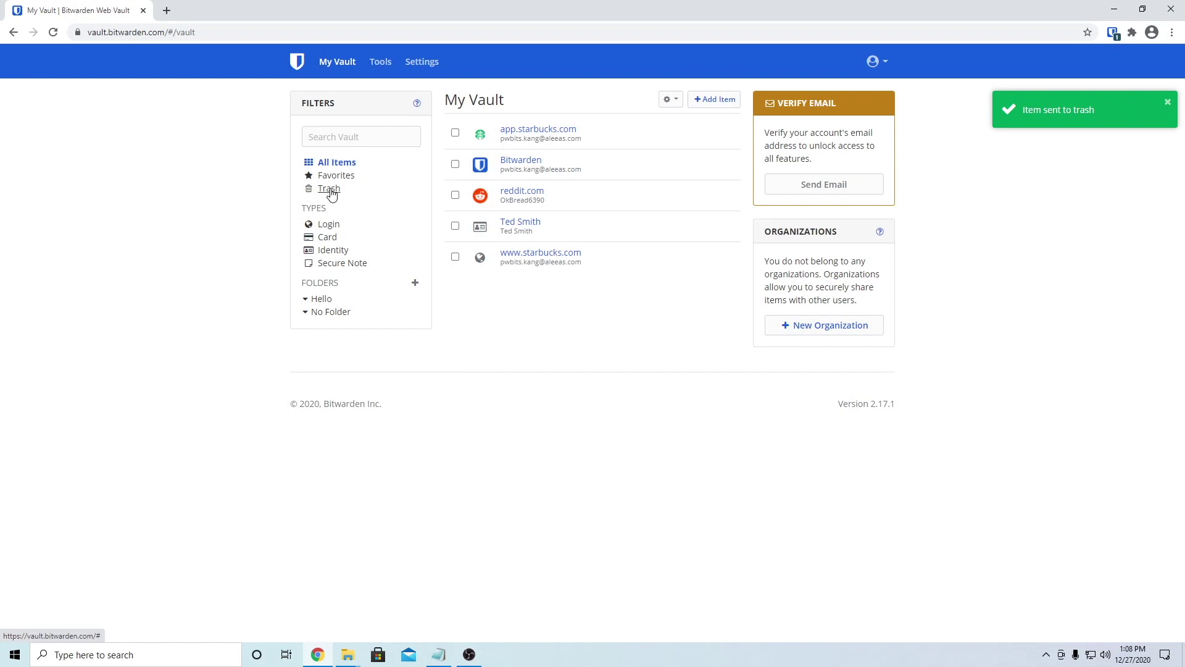
Step: Check Test in the Trash filter, return to All Items, and start a new vault item
click(331, 190)
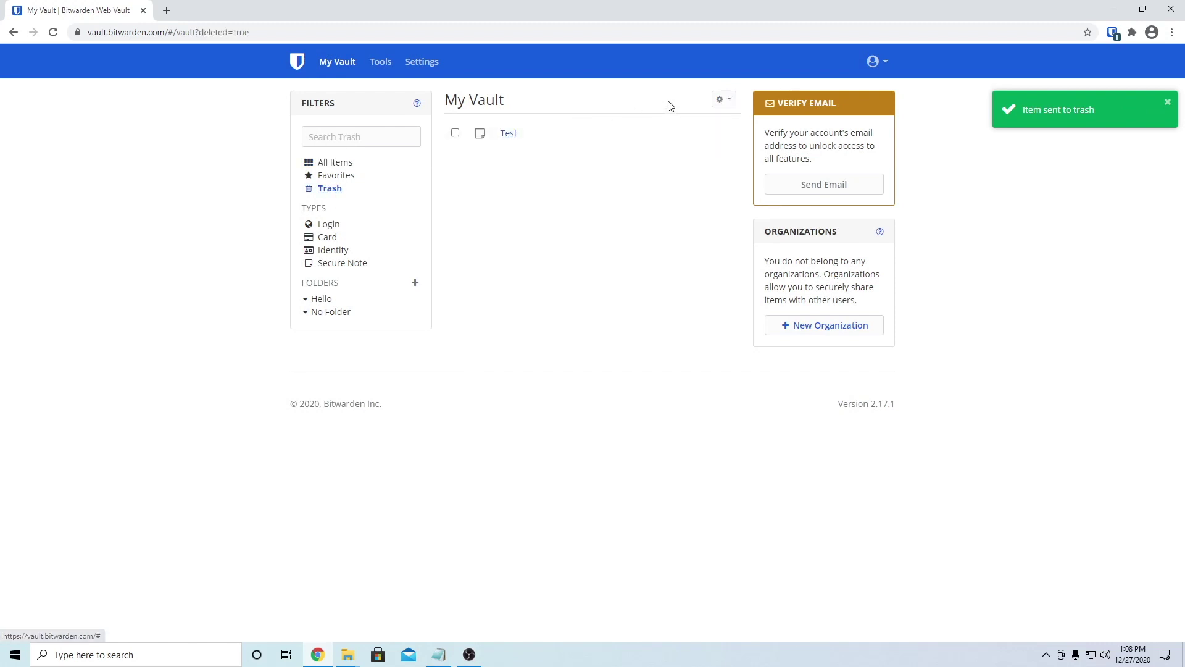
click(721, 100)
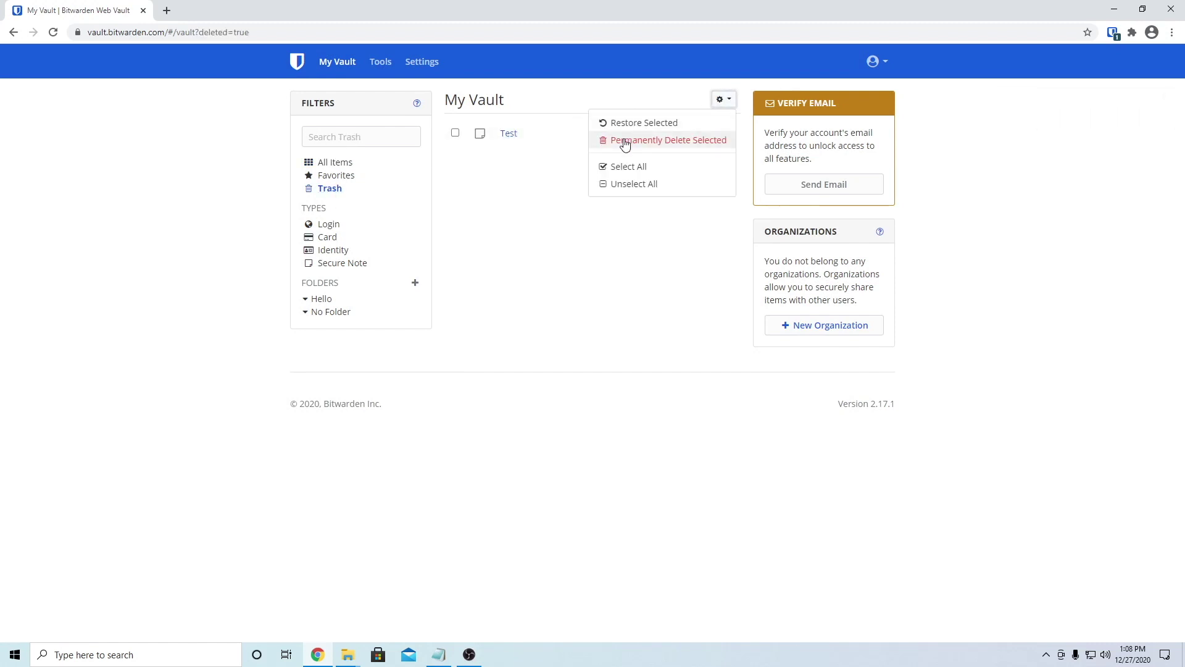
click(577, 258)
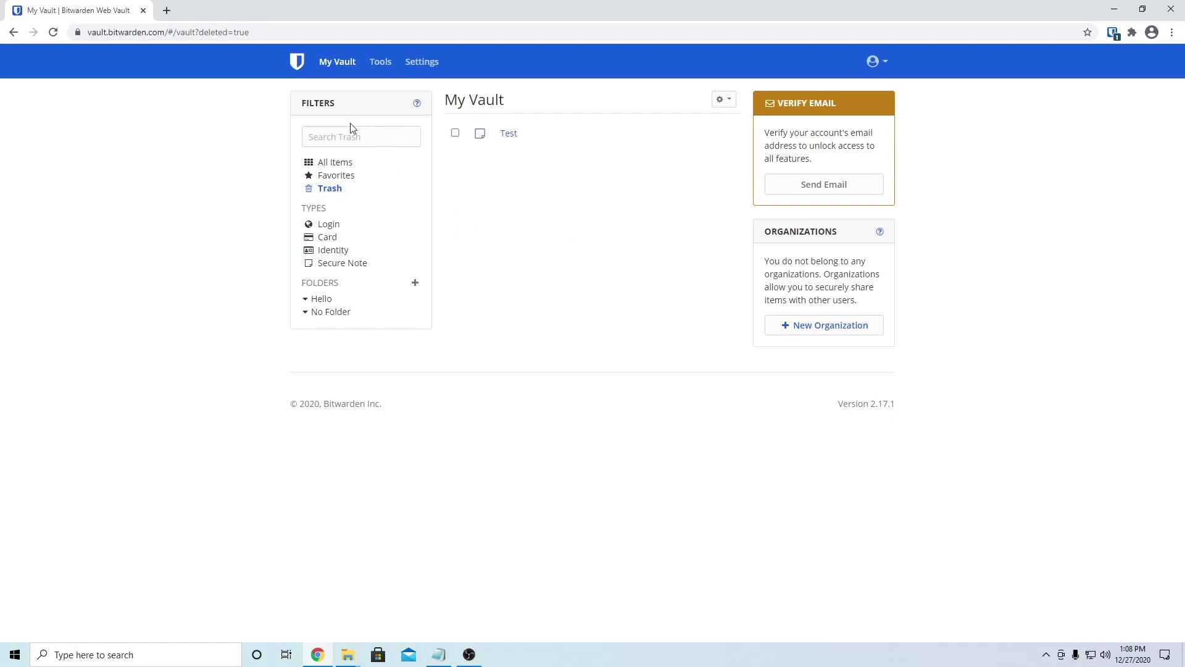
click(344, 61)
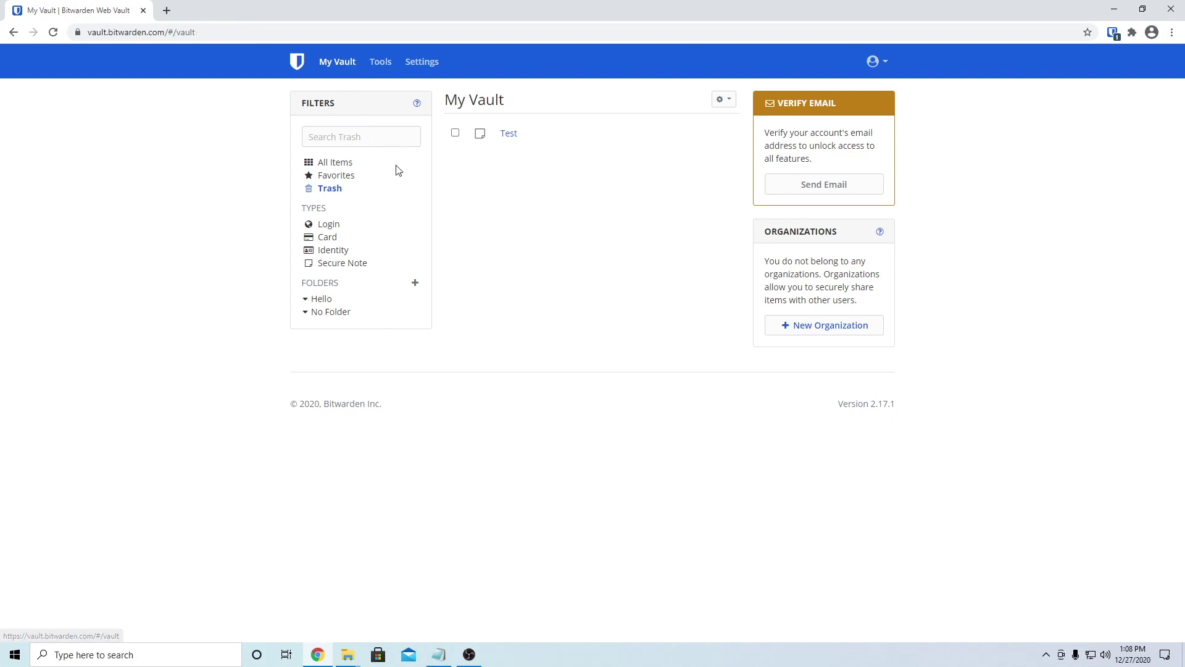
click(337, 163)
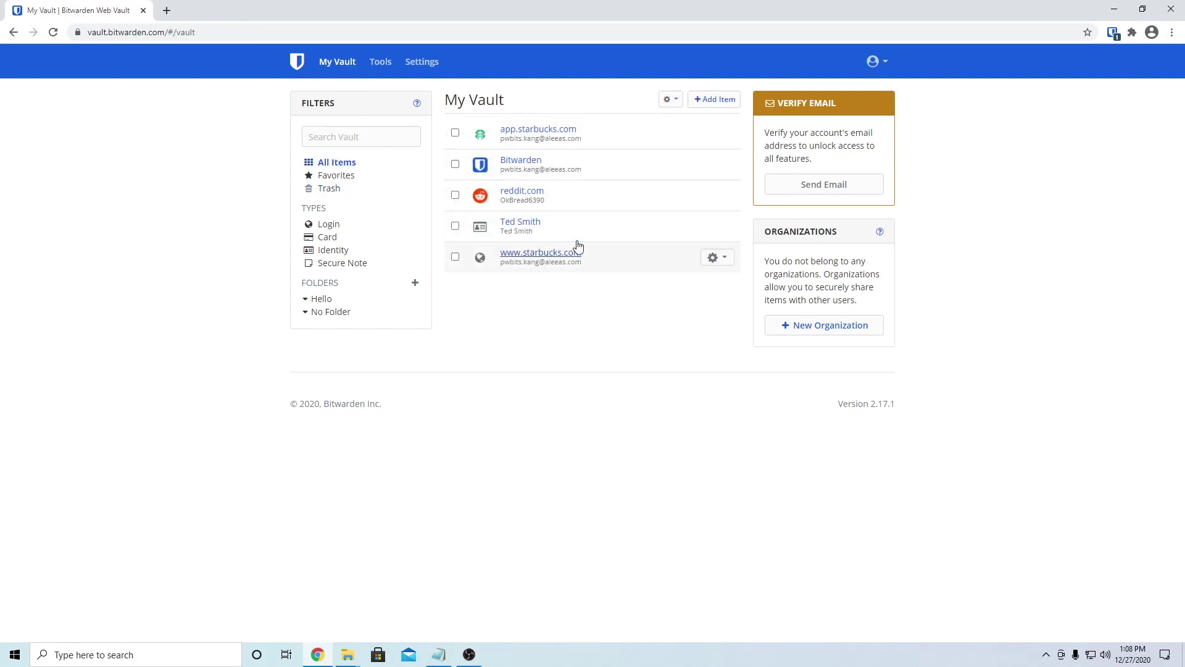
click(669, 99)
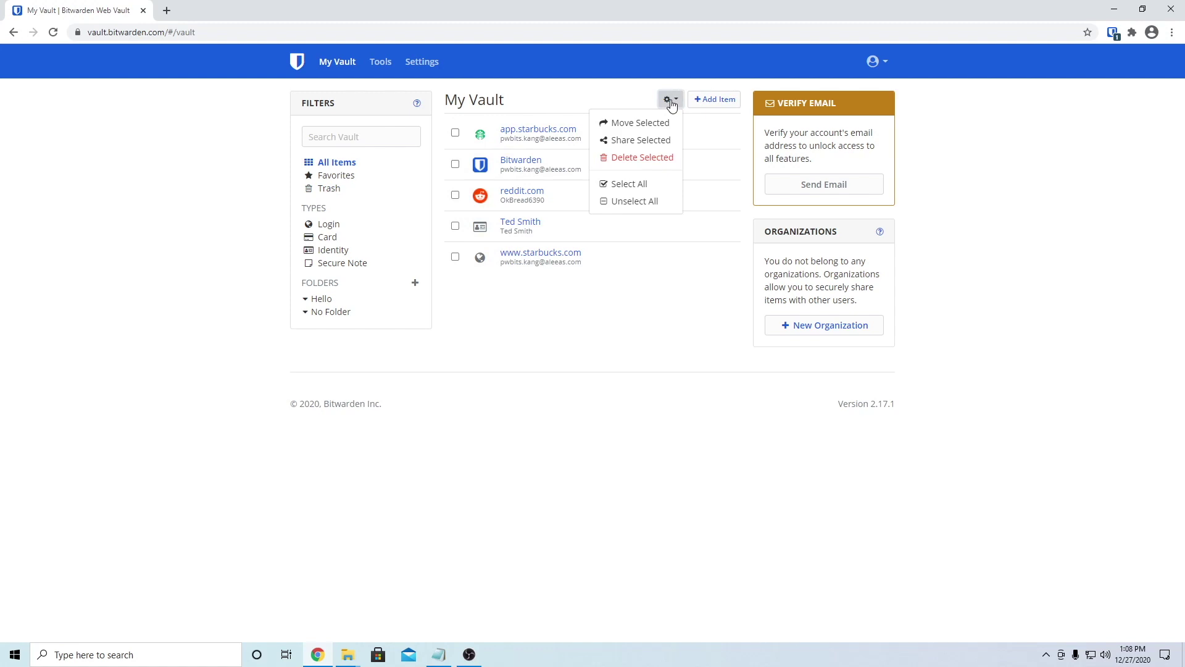
click(667, 321)
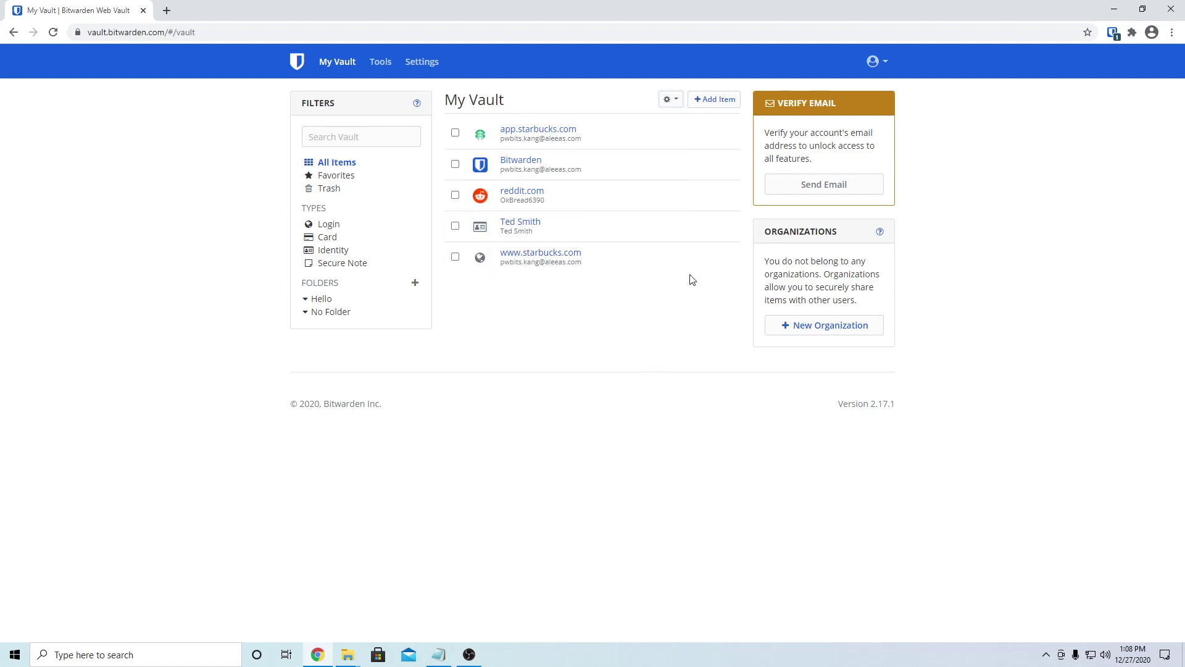
click(717, 99)
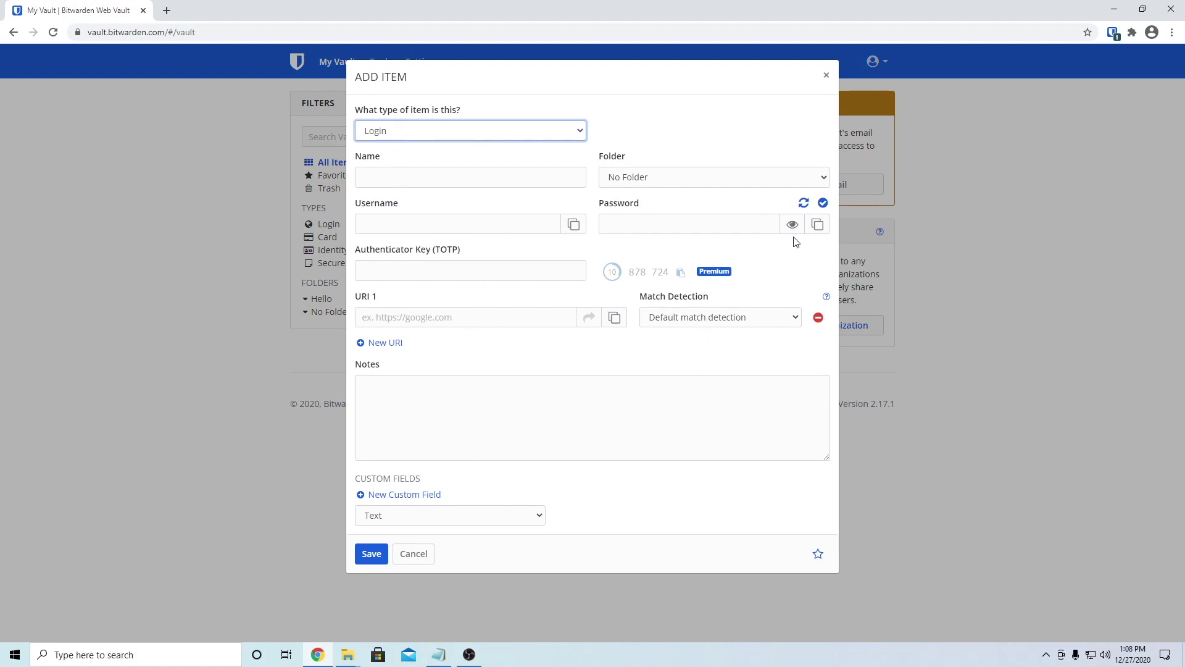
Step: Generate and reveal a random password for the new login, discard the item, and open Tools
click(804, 204)
click(792, 225)
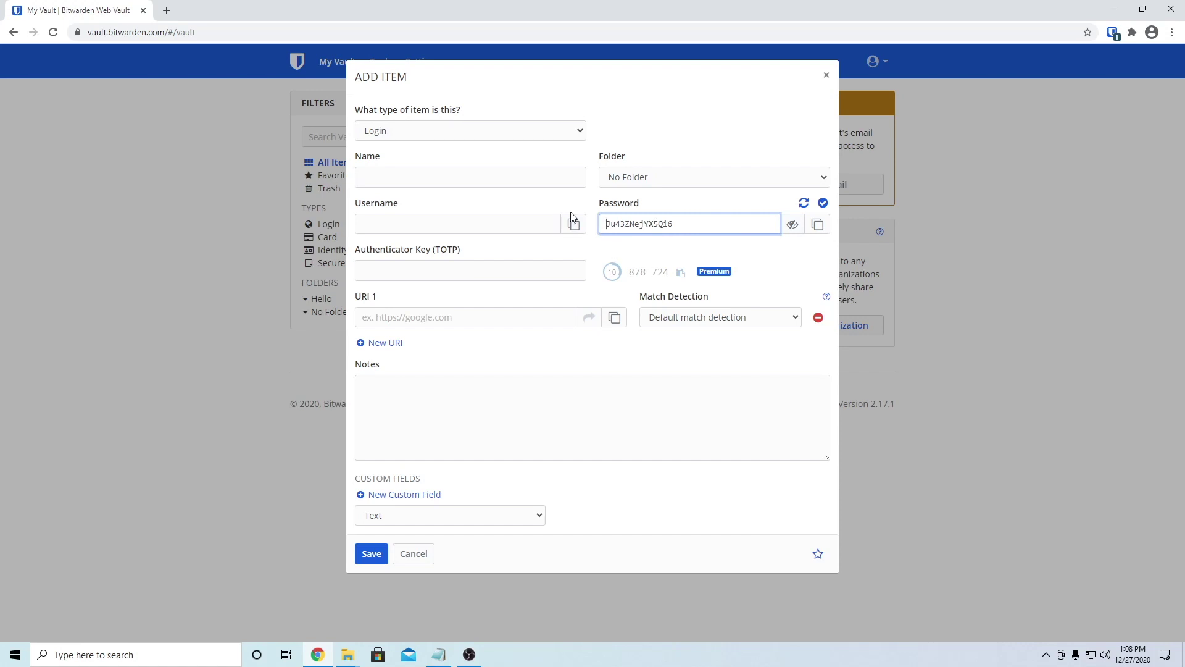
click(825, 75)
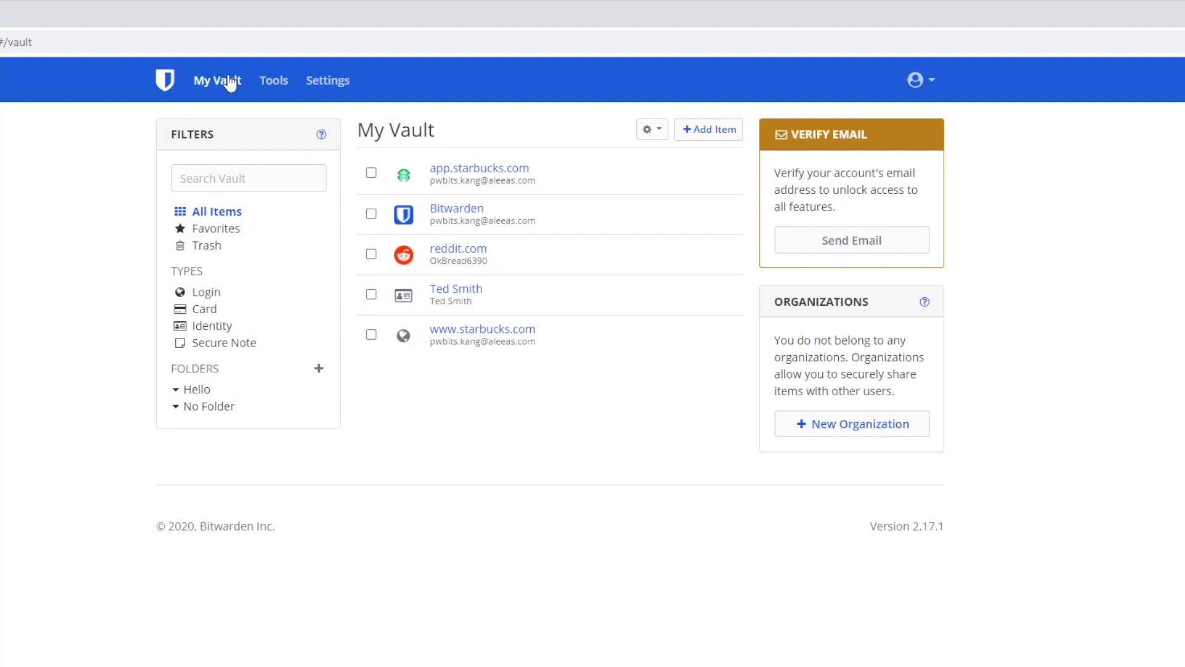
click(269, 87)
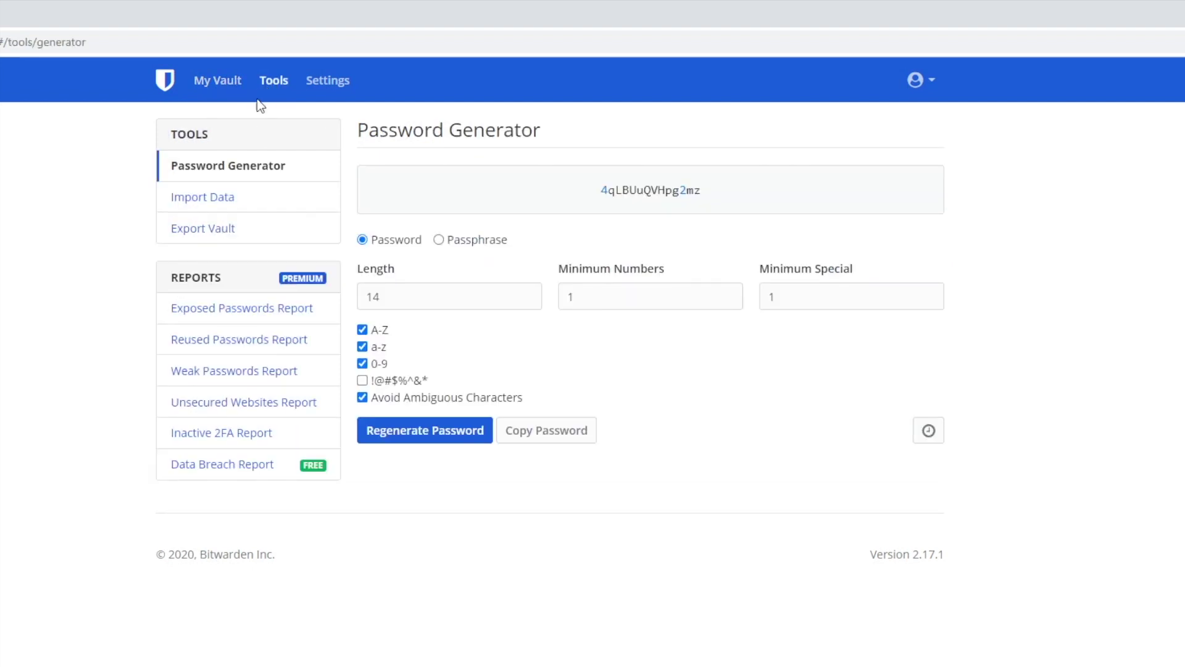
Step: Browse Import Data's file formats, run the Data Breach Report on the account email, then open Settings
click(198, 203)
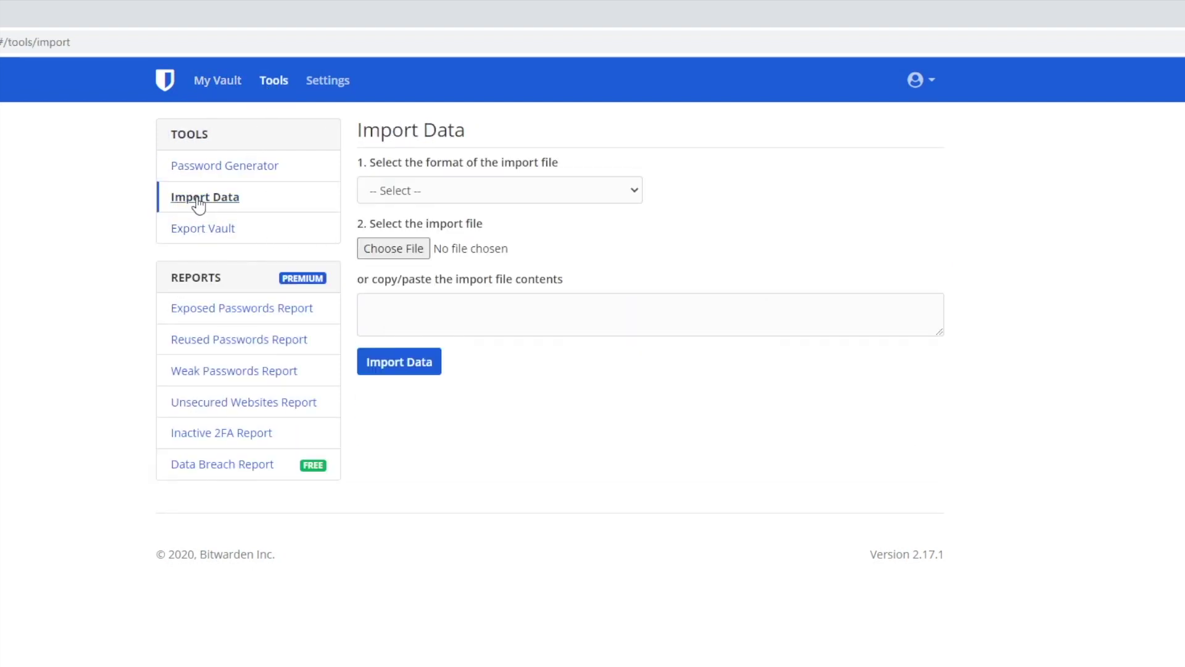
click(508, 204)
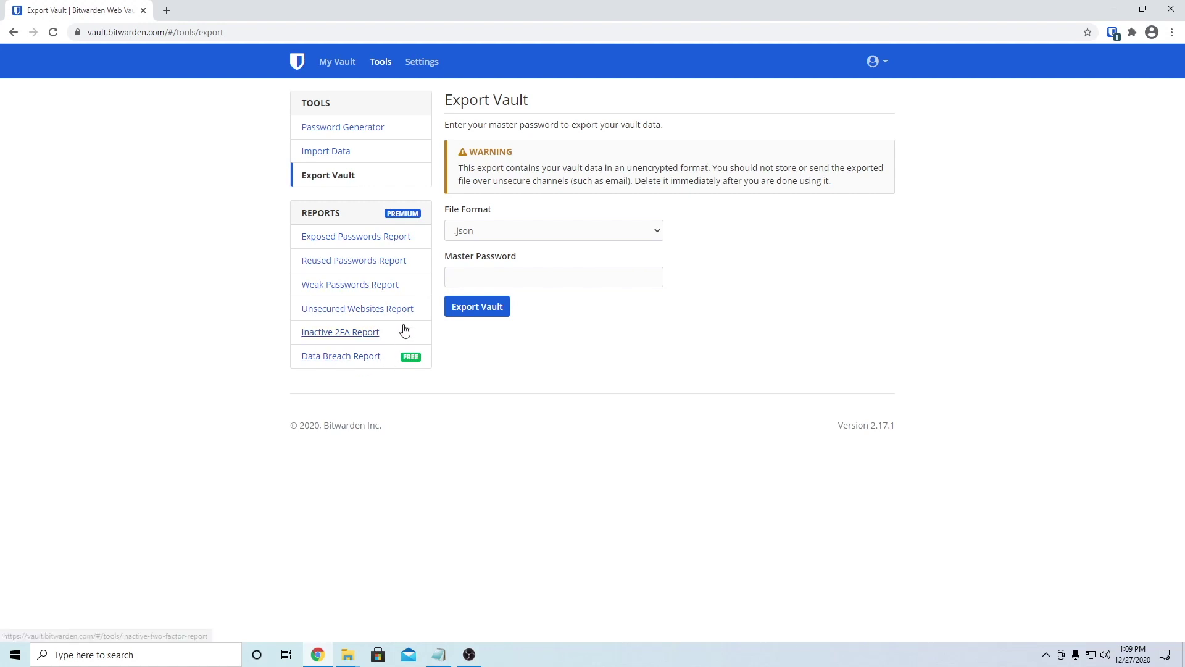
click(332, 360)
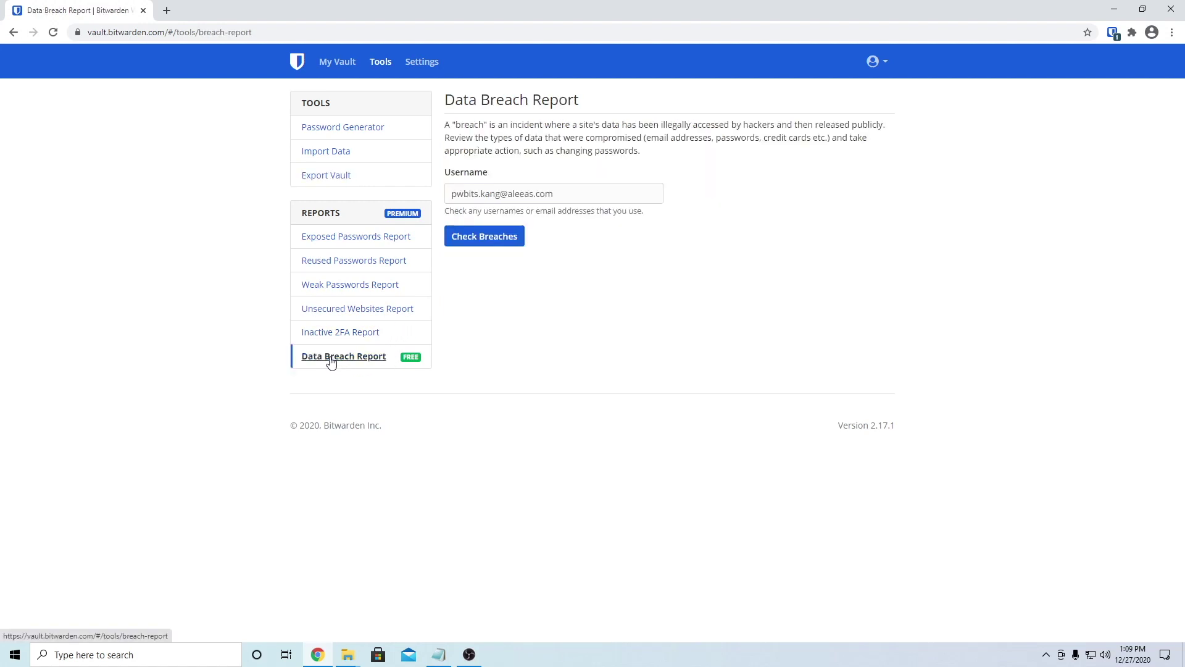
click(483, 236)
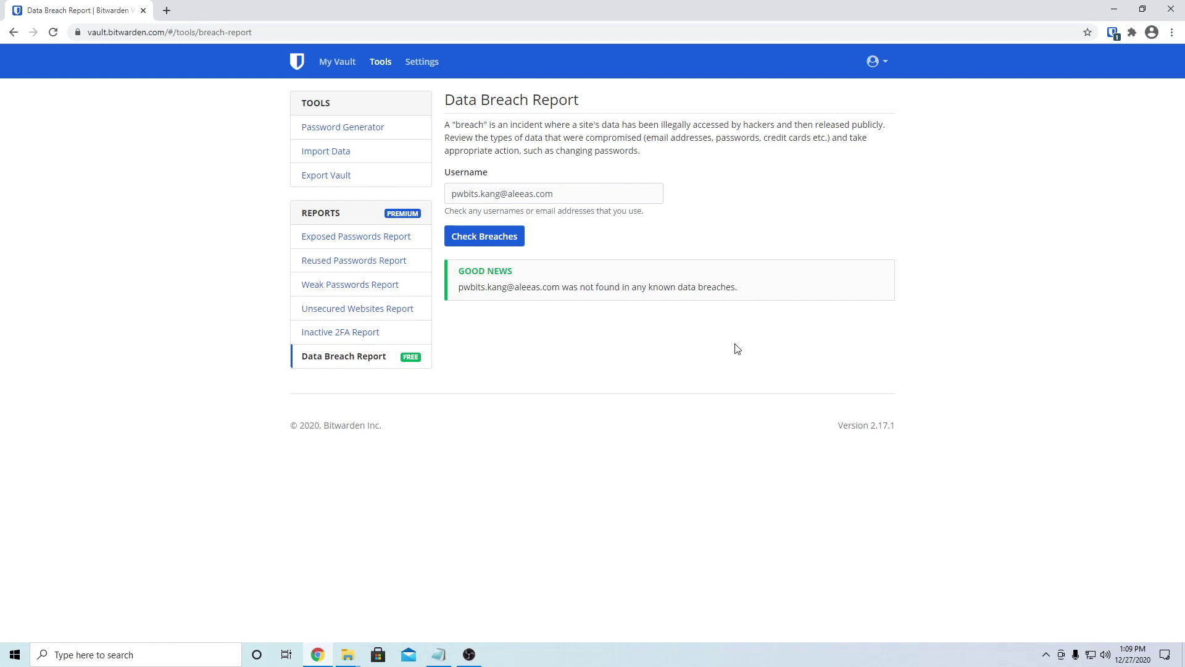
click(420, 63)
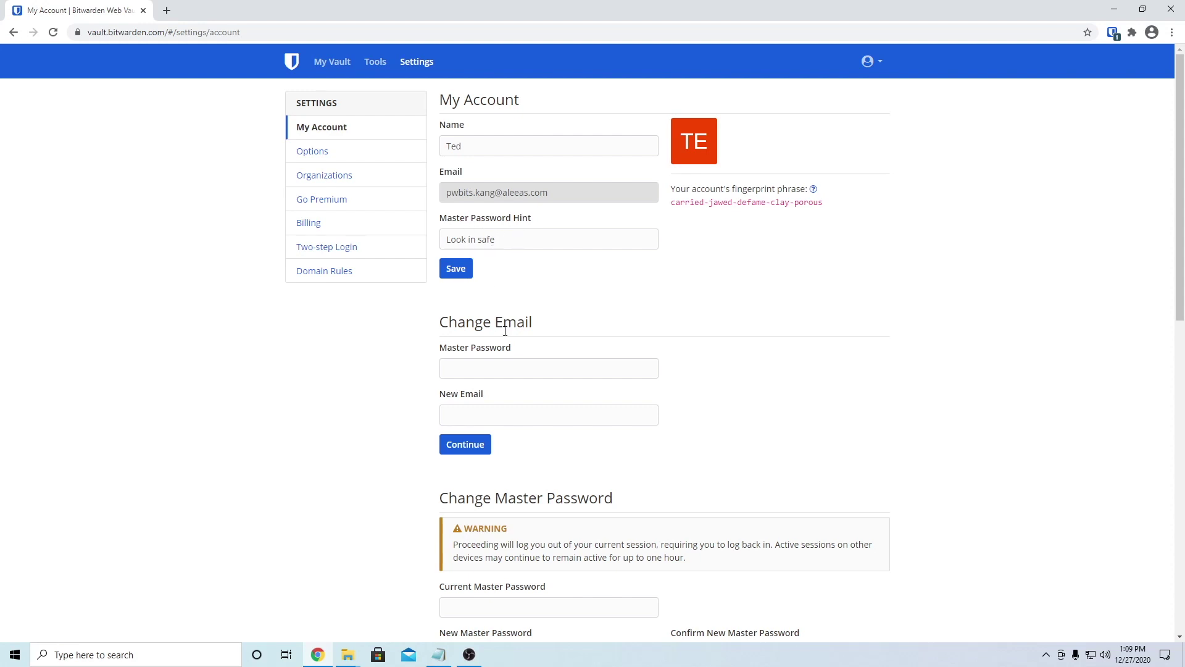
Step: Review My Account security settings, including PBKDF2 SHA-256 KDF at 100000 iterations, then open Options
scroll(489, 414, down, 5)
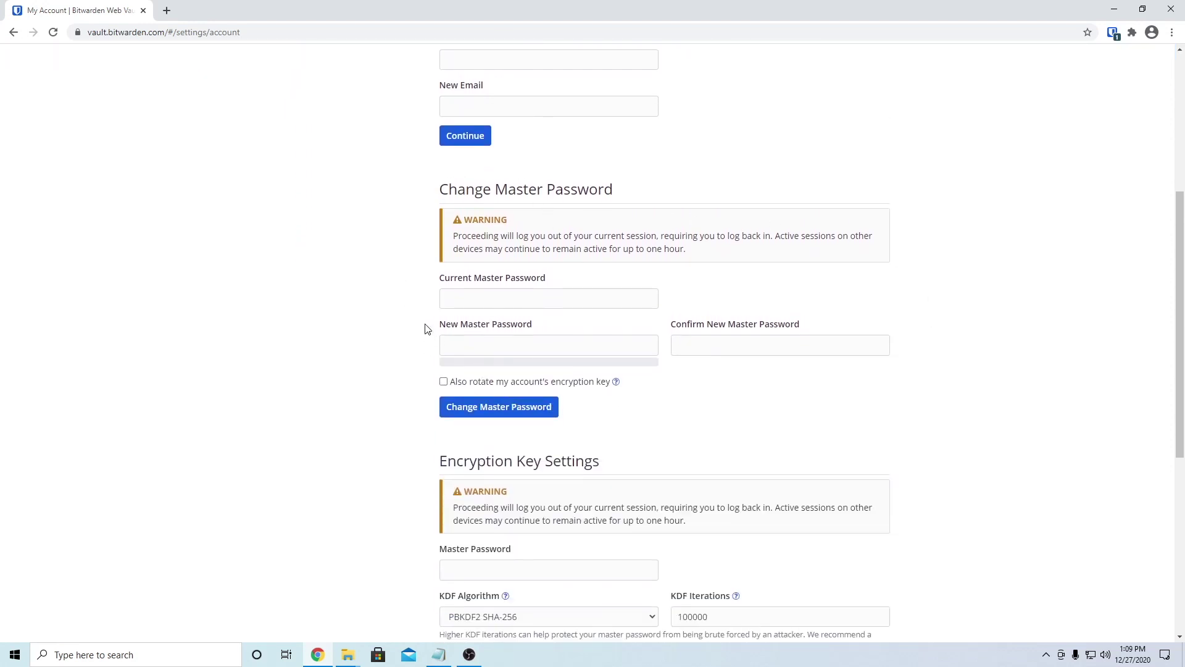
click(451, 300)
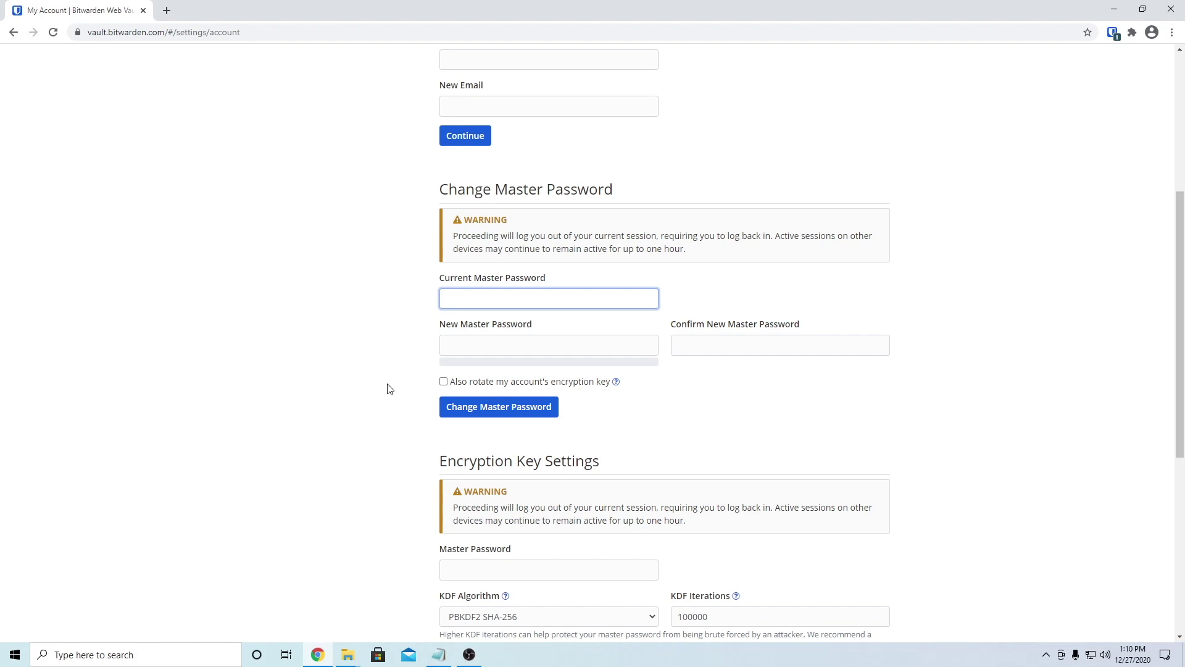
click(388, 389)
scroll(388, 389, down, 3)
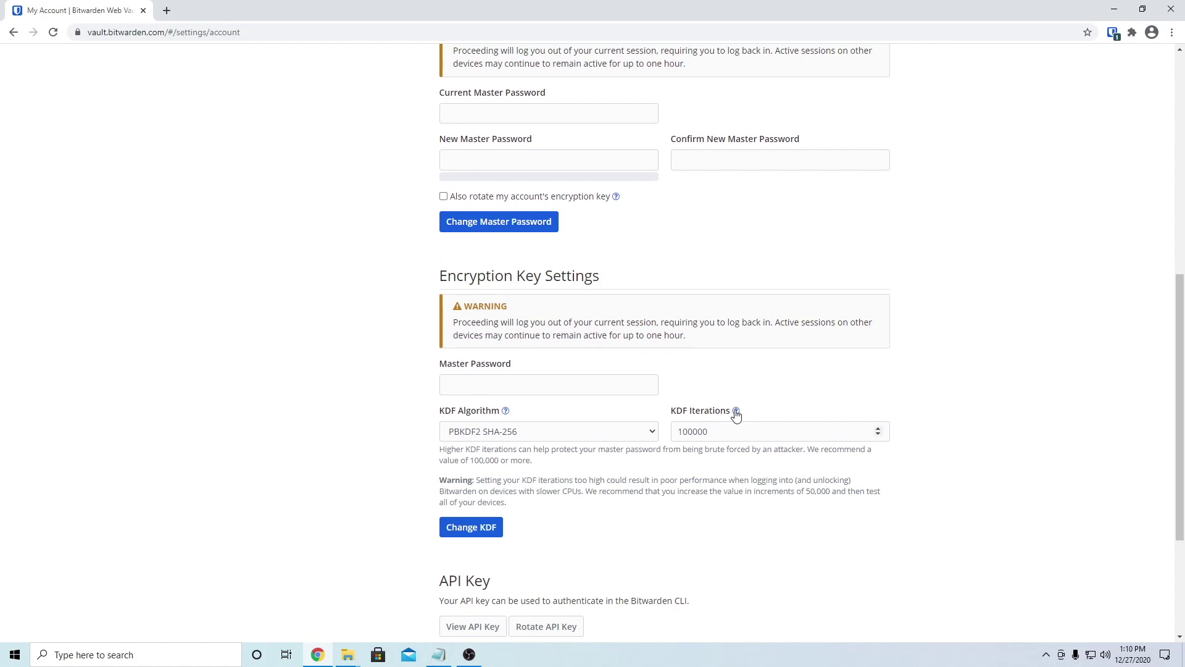
scroll(628, 370, down, 2)
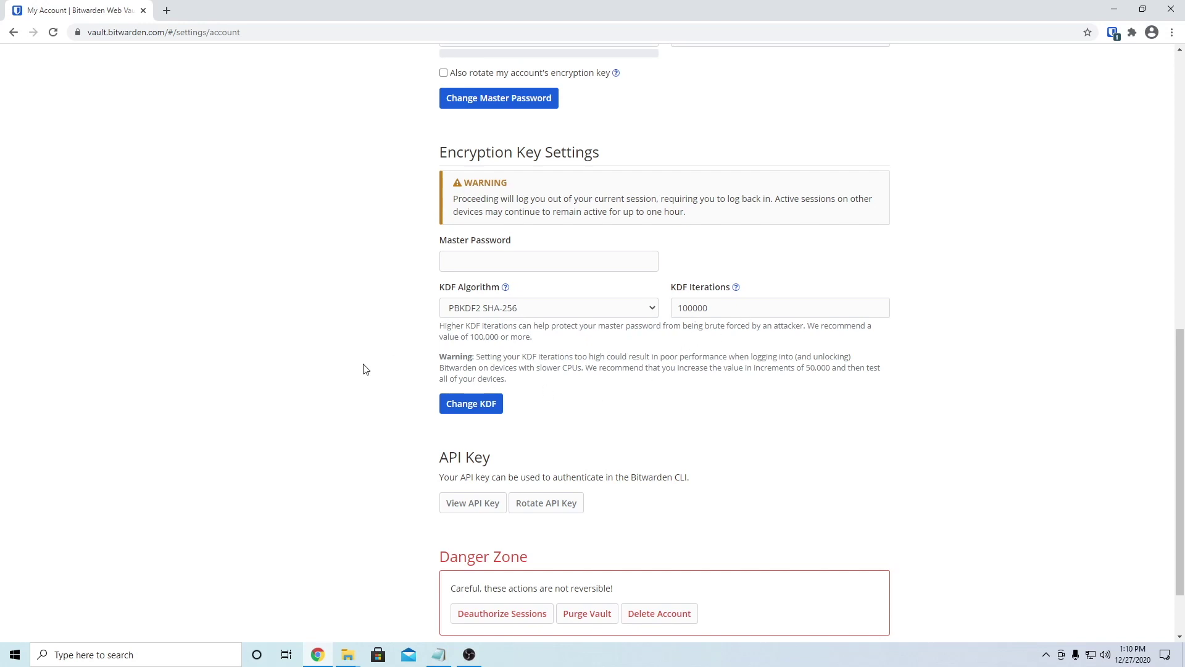
scroll(363, 368, down, 3)
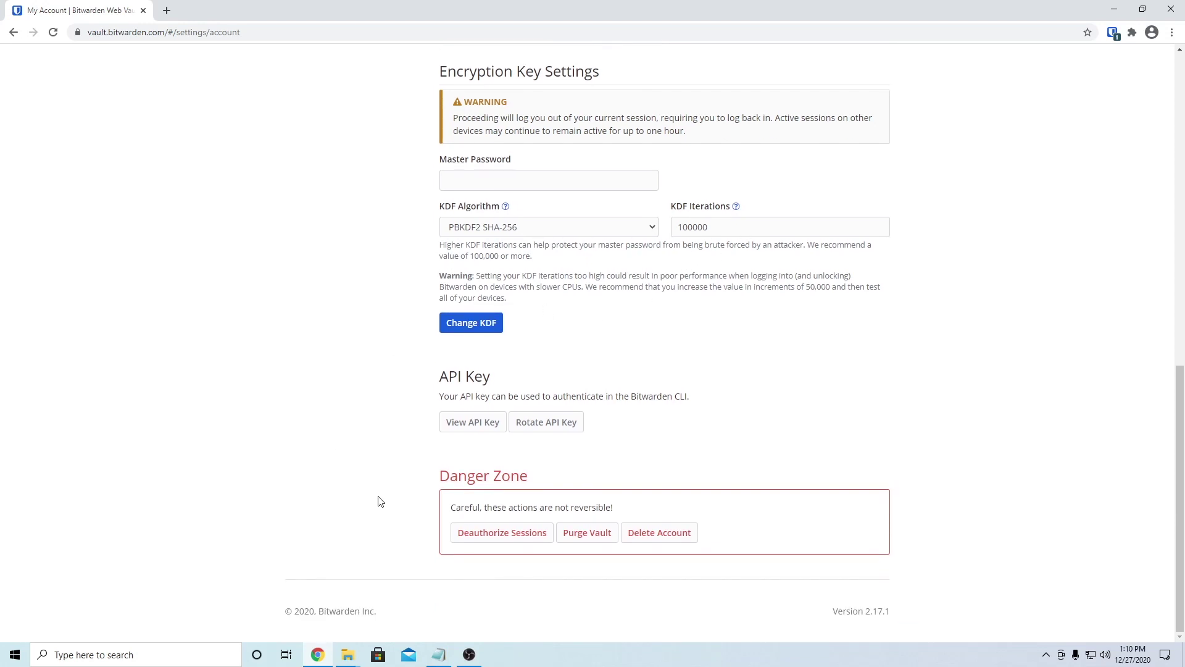
scroll(290, 521, up, 3)
scroll(290, 521, down, 3)
scroll(378, 498, up, 4)
scroll(378, 497, up, 7)
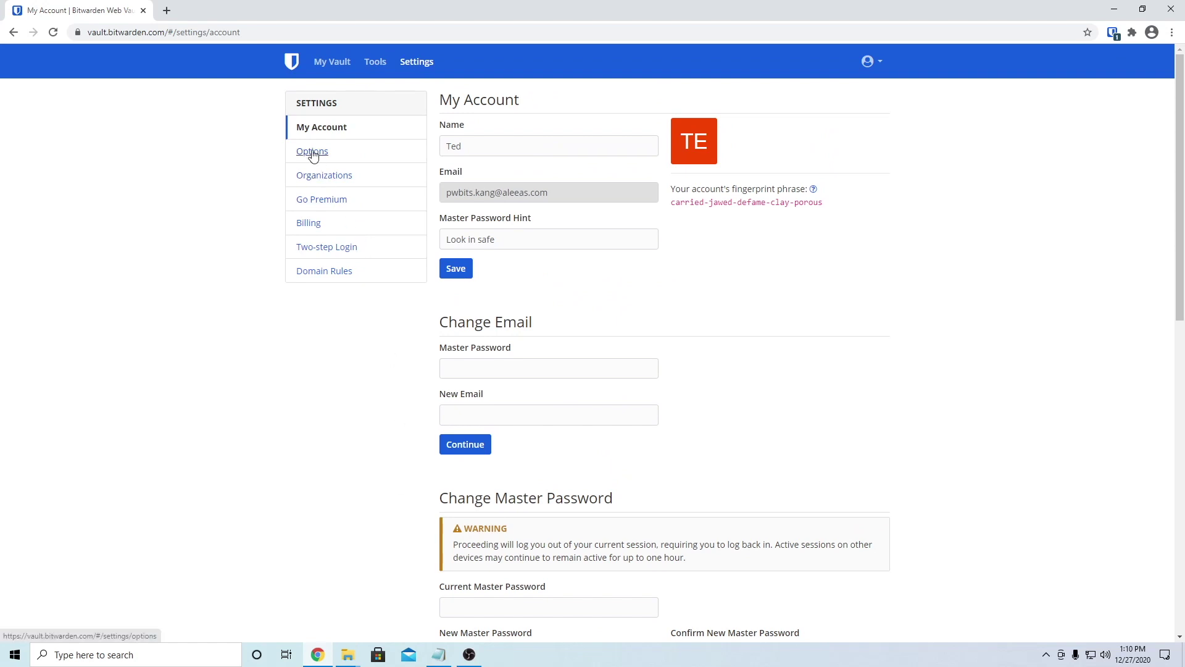
click(312, 153)
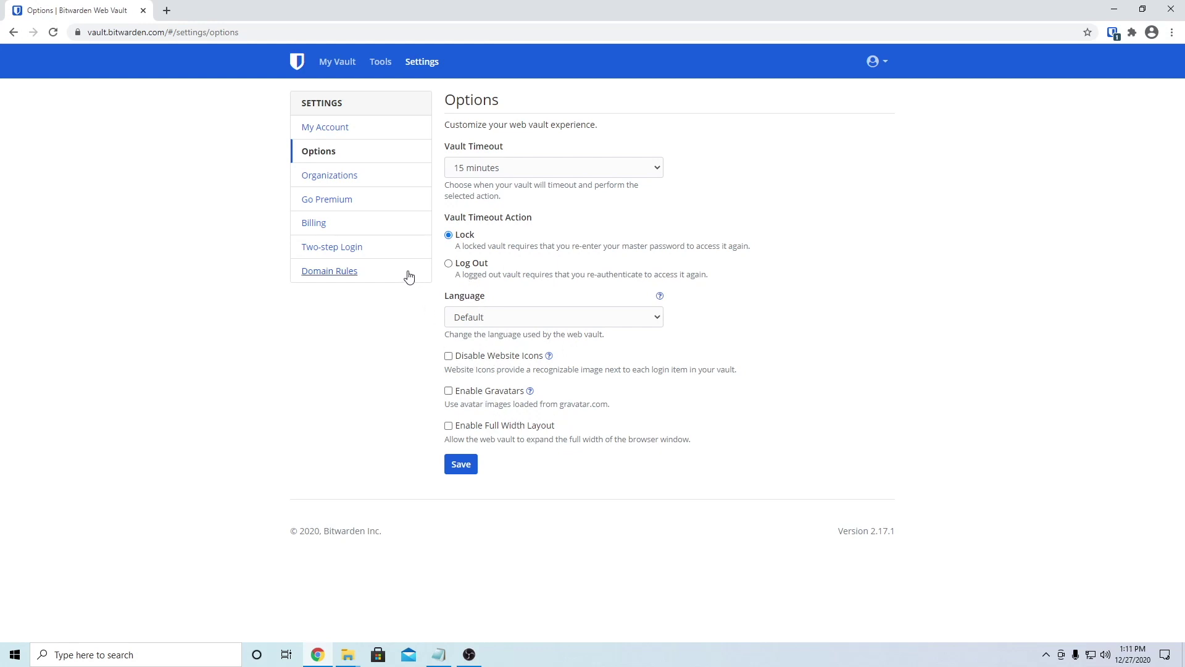
Step: Return to My Vault, then open New Organization under Settings > Organizations and scroll its plans
click(337, 67)
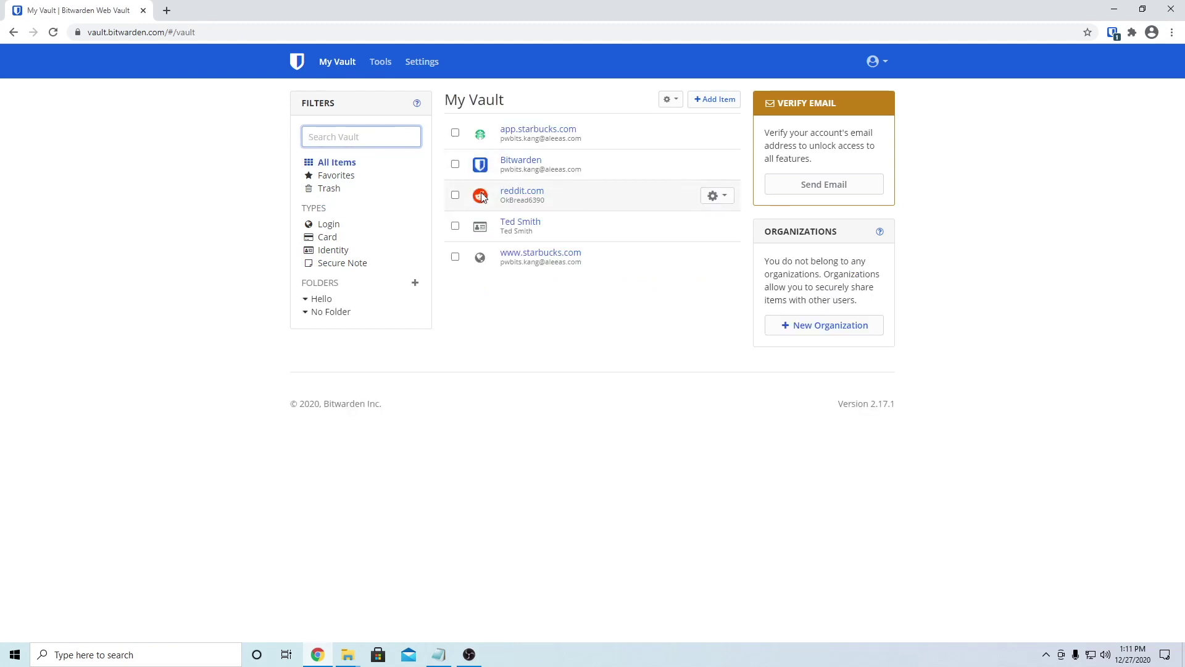
click(424, 62)
click(356, 182)
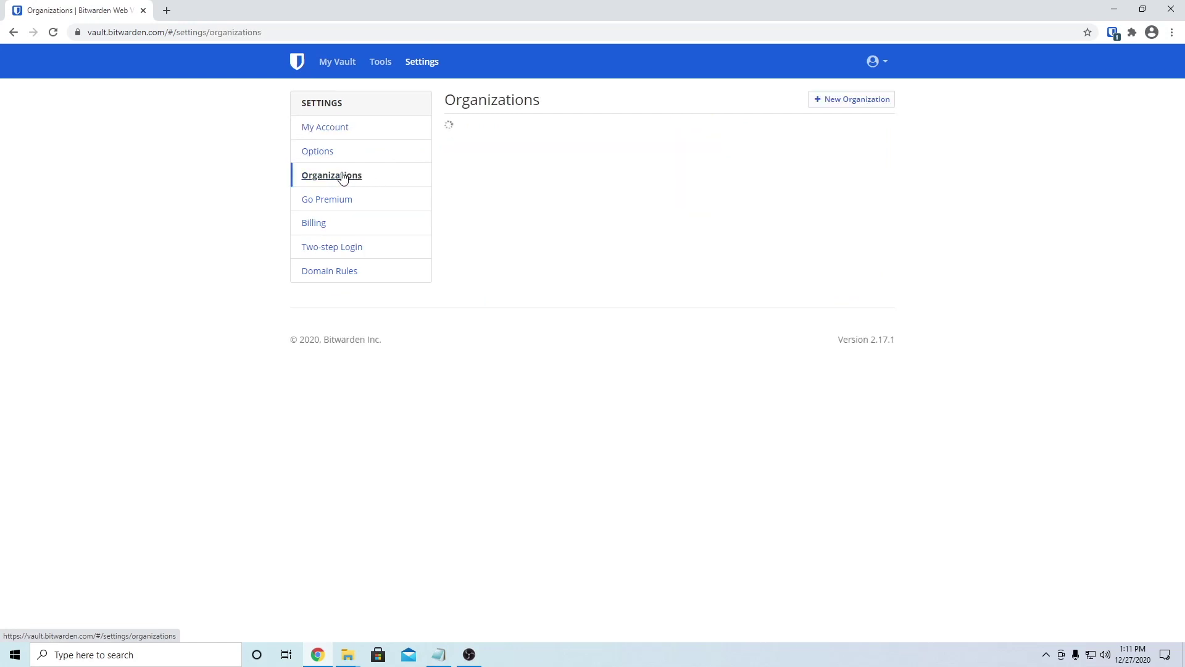
click(485, 152)
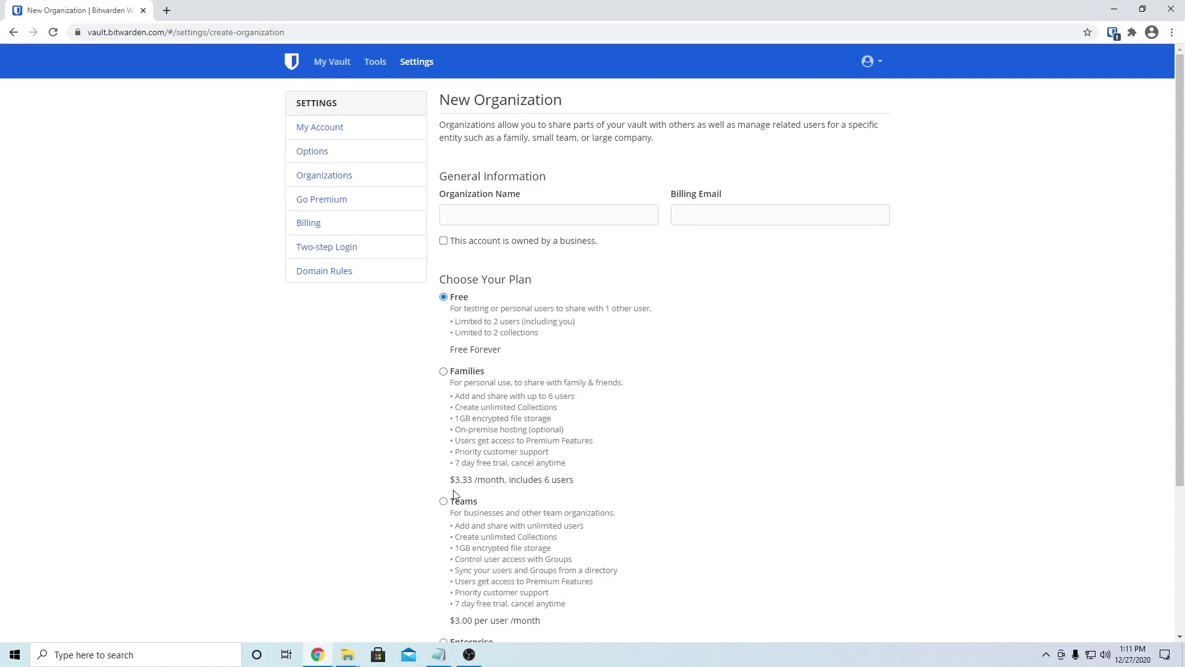
scroll(450, 490, down, 1)
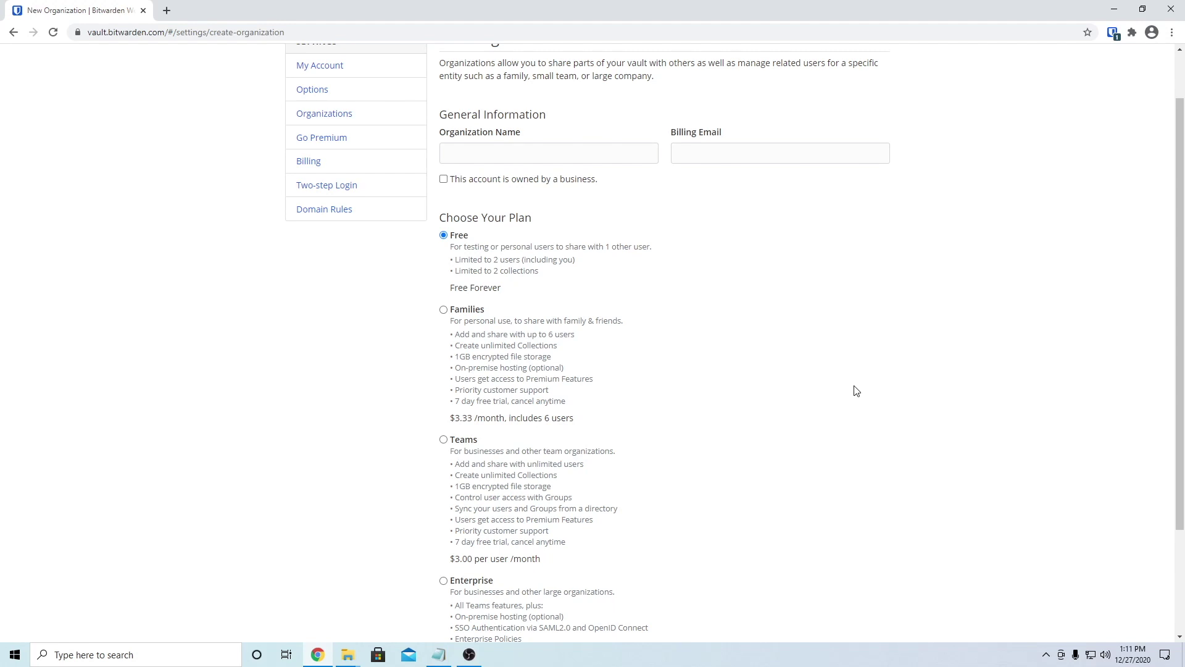
scroll(622, 402, down, 2)
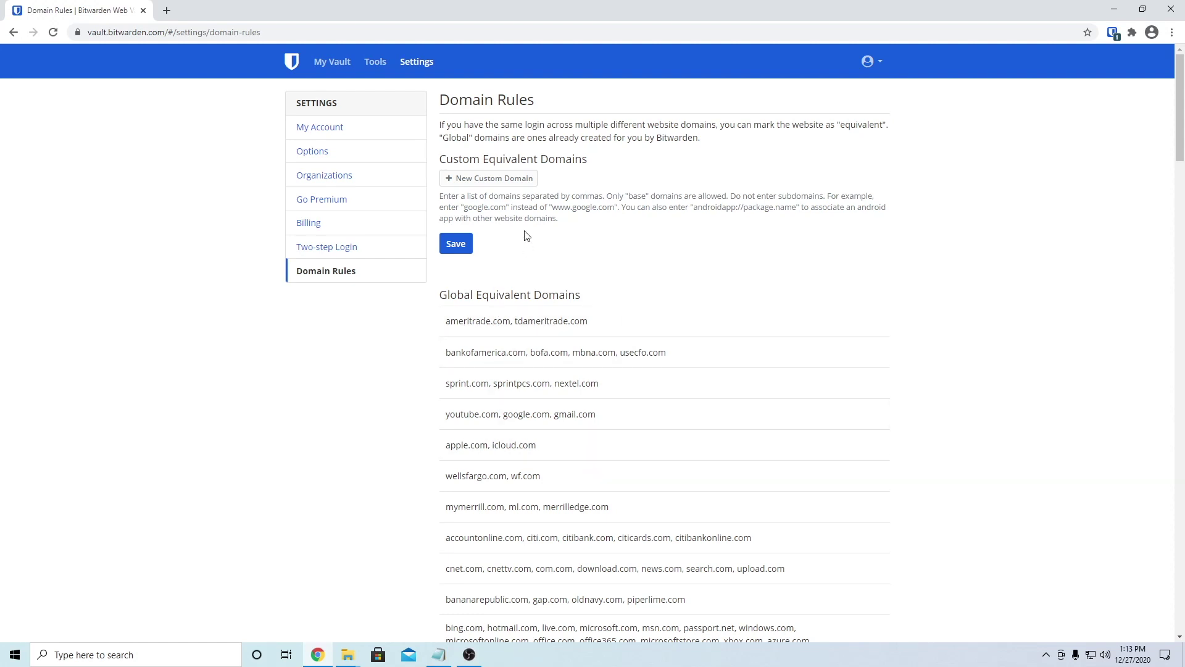
Step: Go to the Bitwarden Download page via the extension popup and download the Windows desktop installer
click(324, 127)
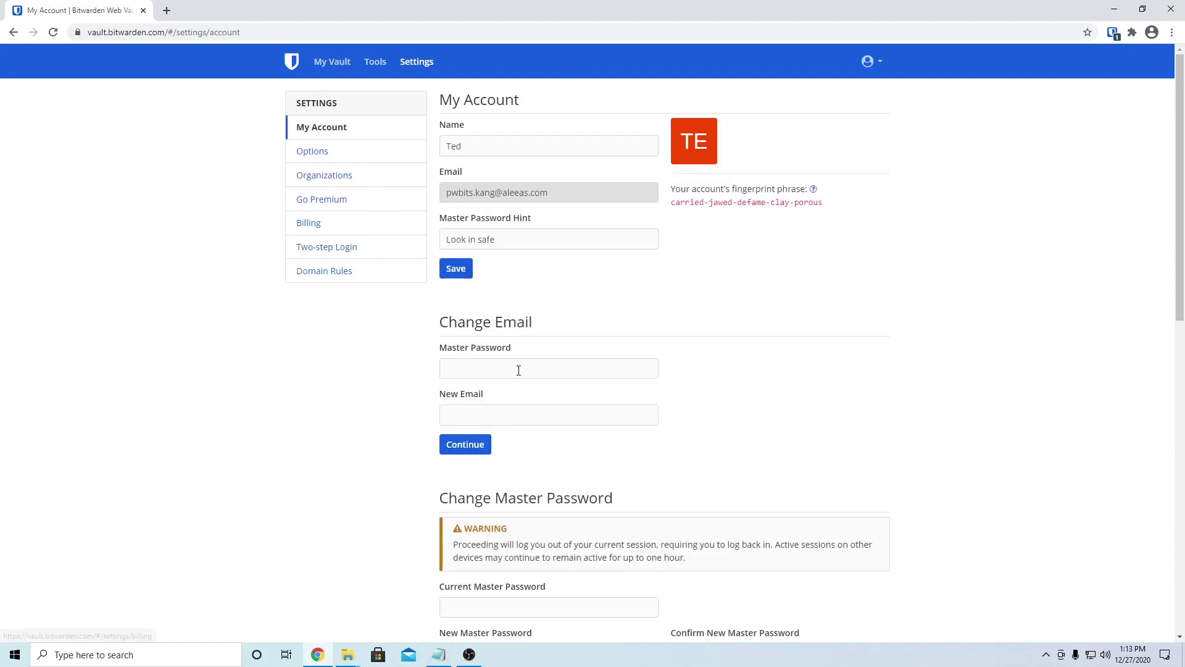
click(323, 65)
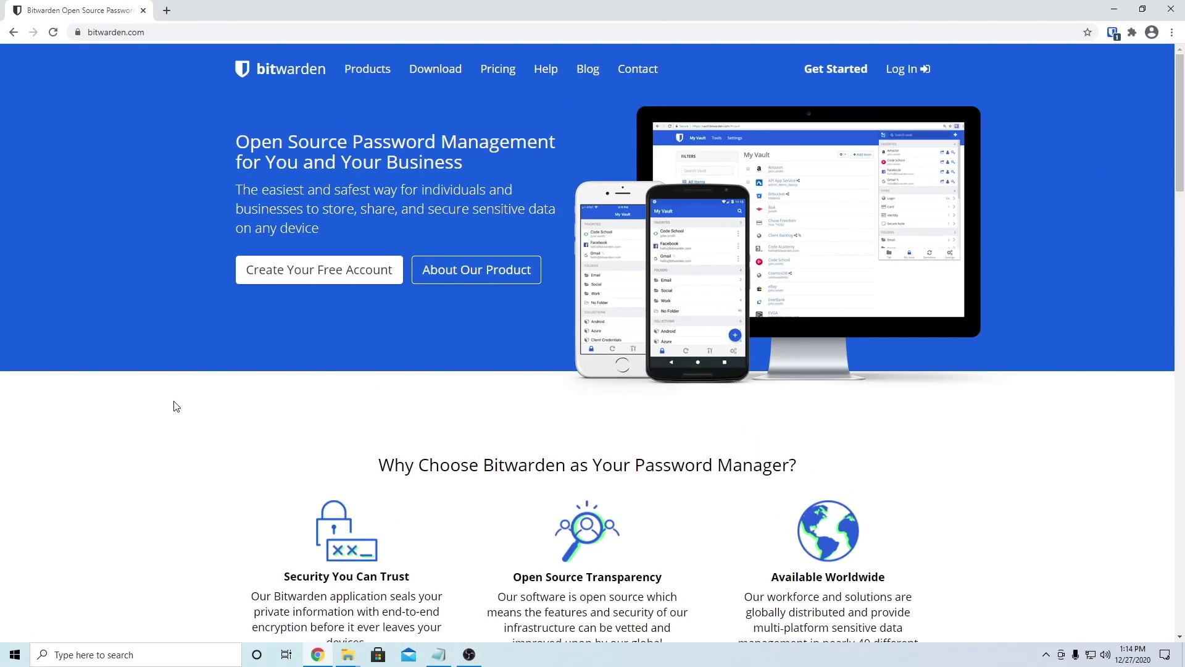
click(1115, 32)
click(402, 371)
click(422, 71)
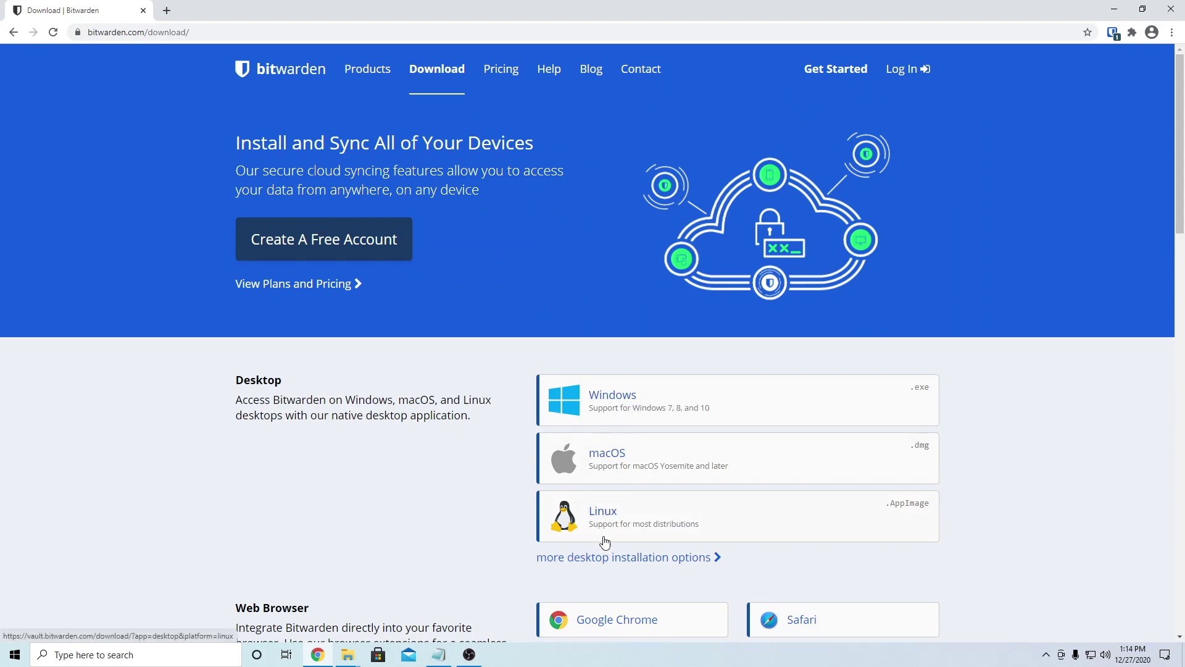
click(598, 406)
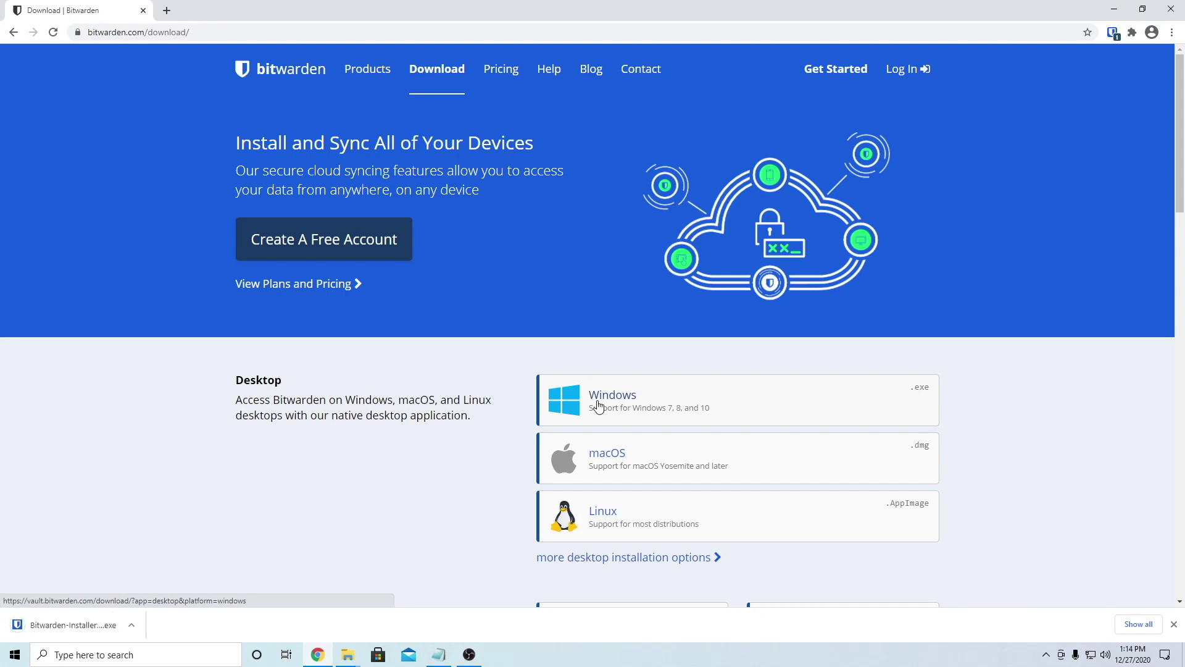
Step: Run the Bitwarden installer into the default folder and launch the desktop app's login window
click(71, 625)
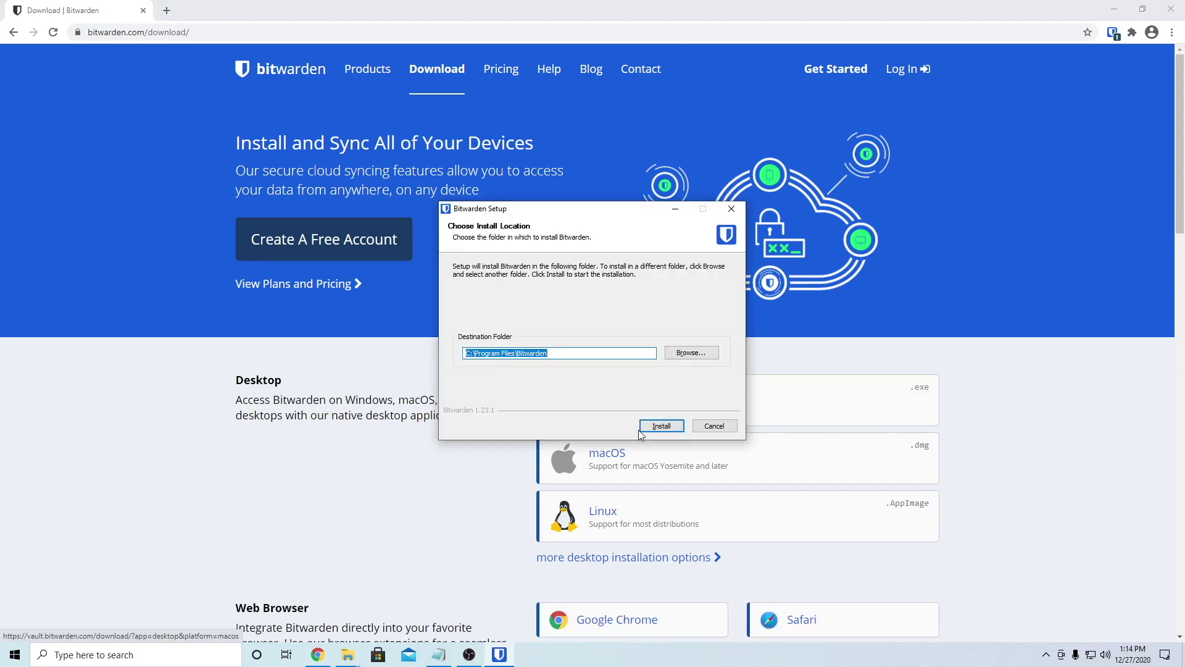
click(661, 425)
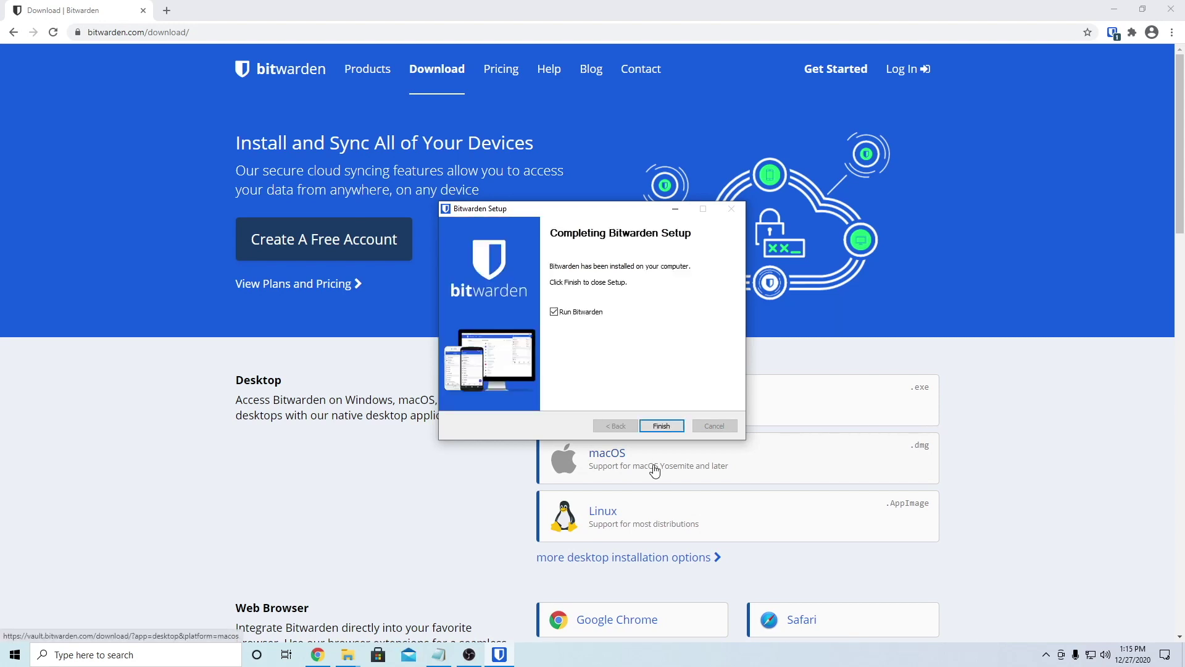
click(660, 426)
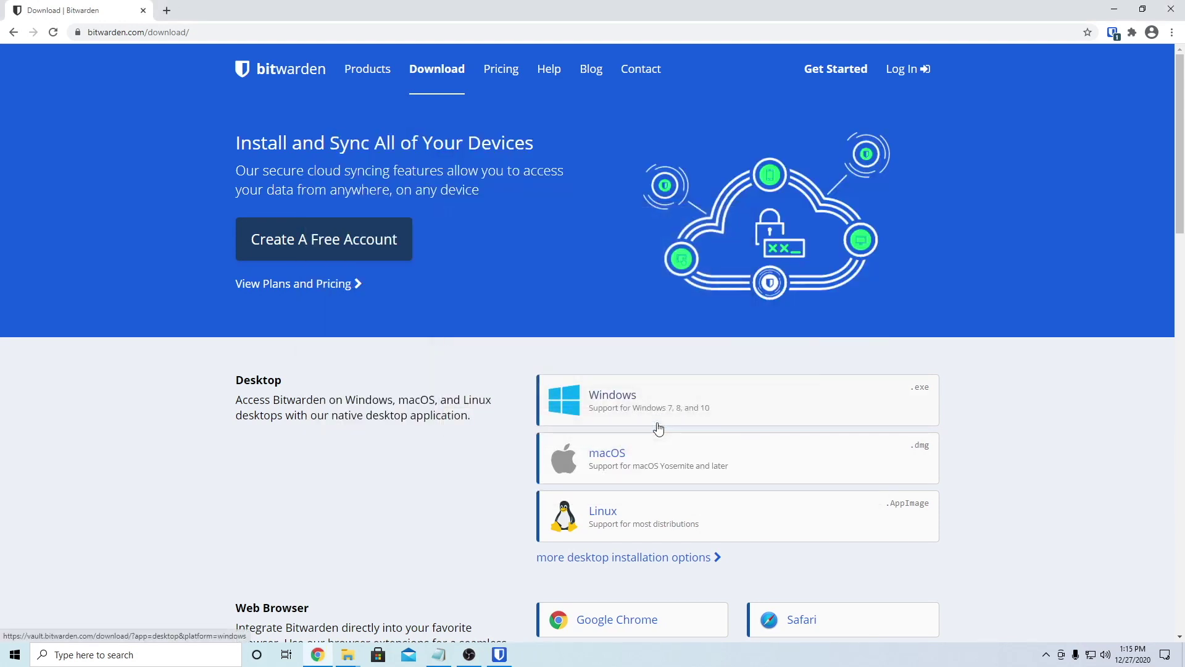
click(503, 655)
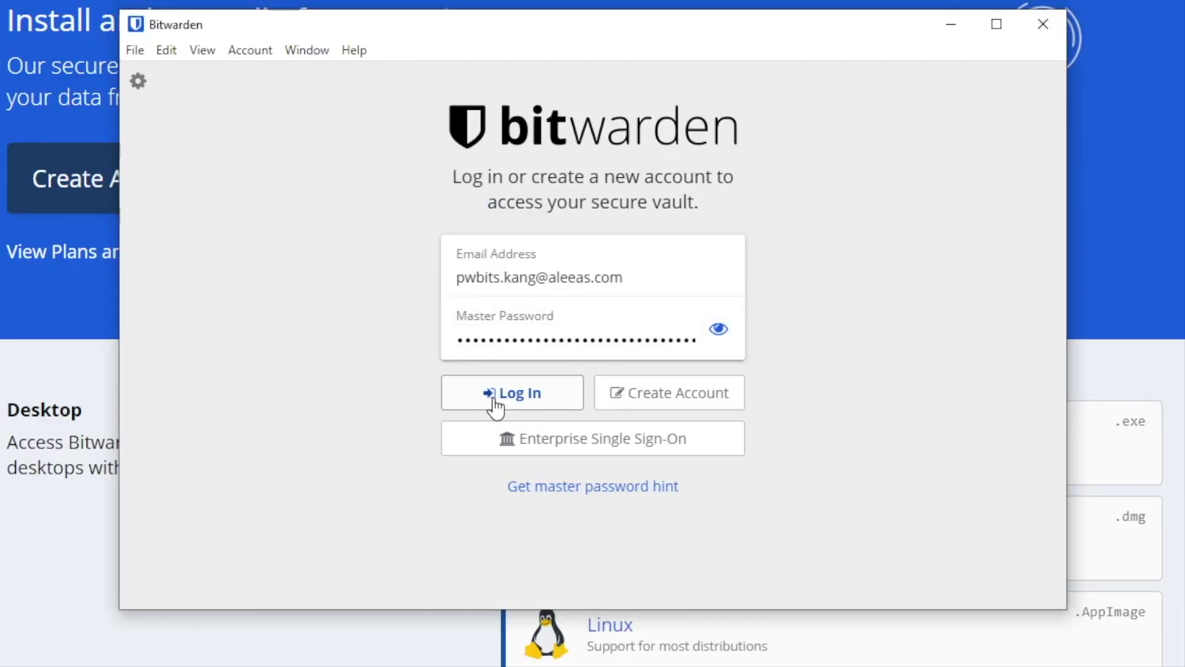
Step: Log in and view the synced app.starbucks.com, Bitwarden and reddit.com logins
click(517, 396)
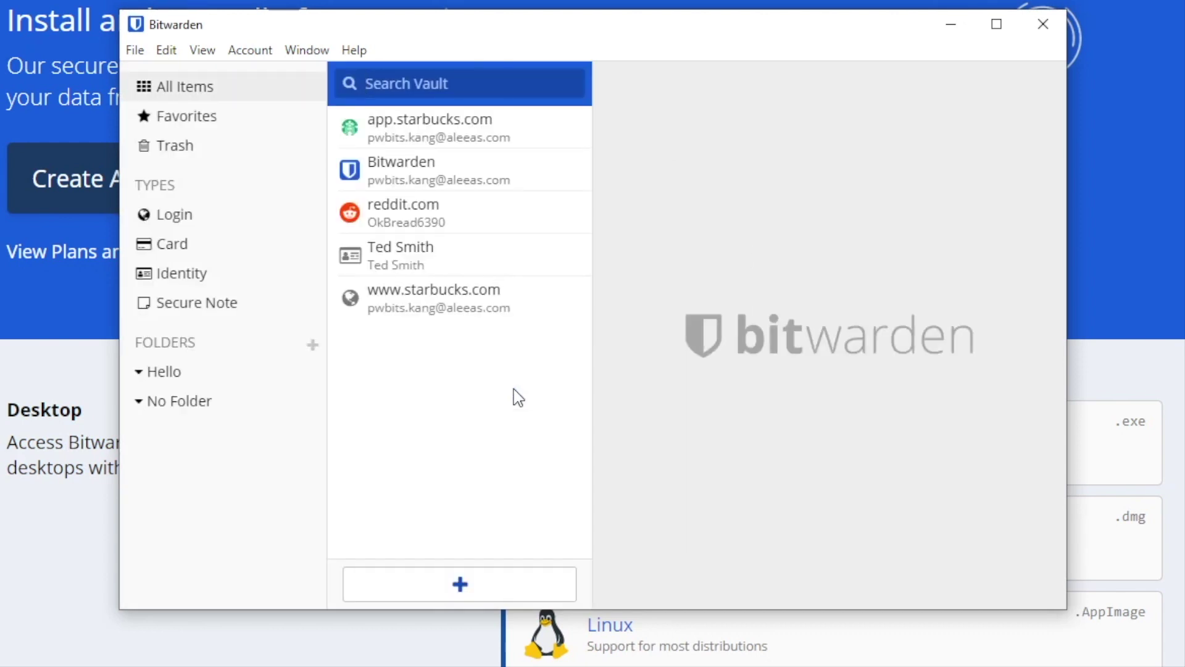
click(460, 139)
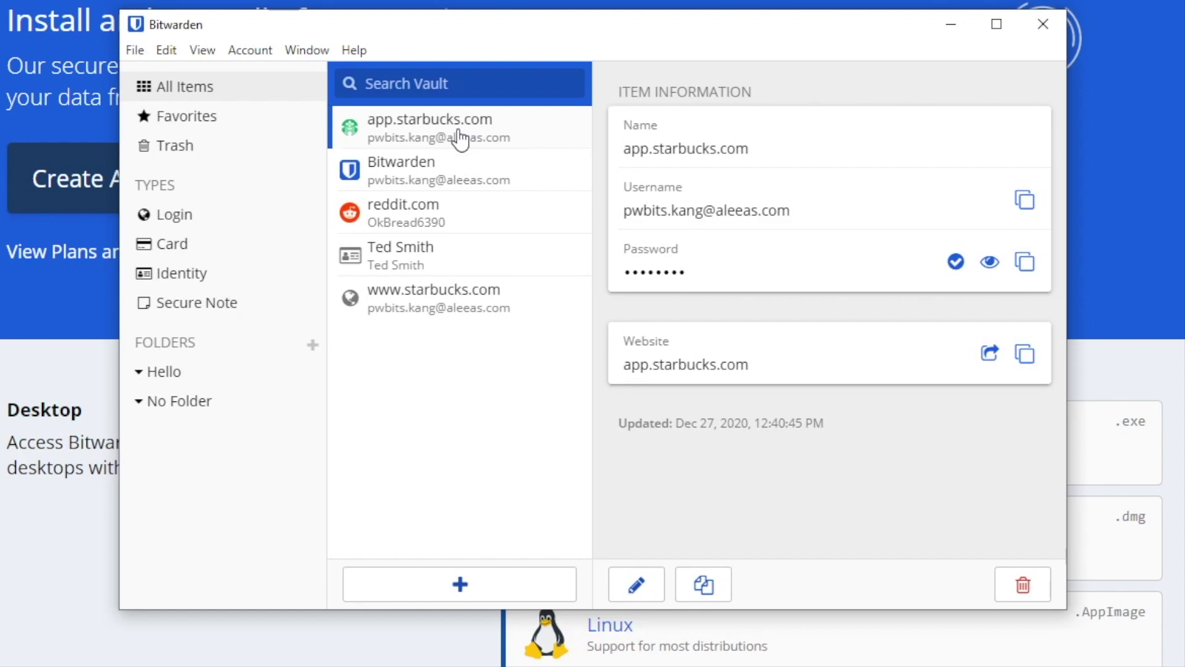
click(466, 187)
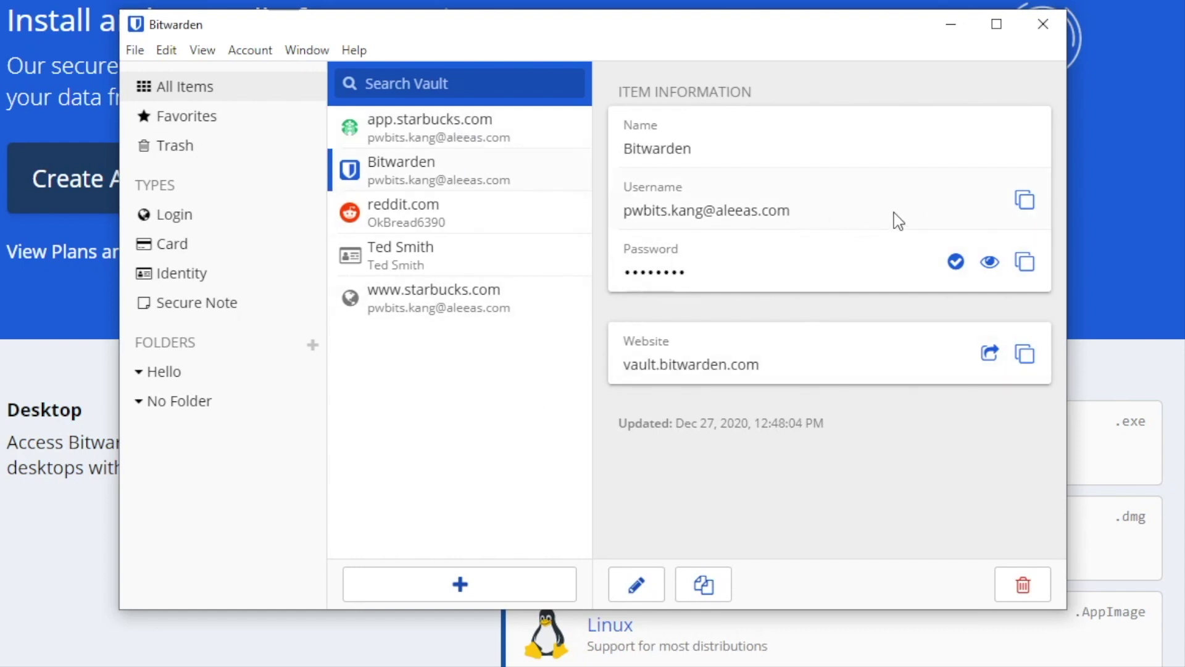
click(473, 231)
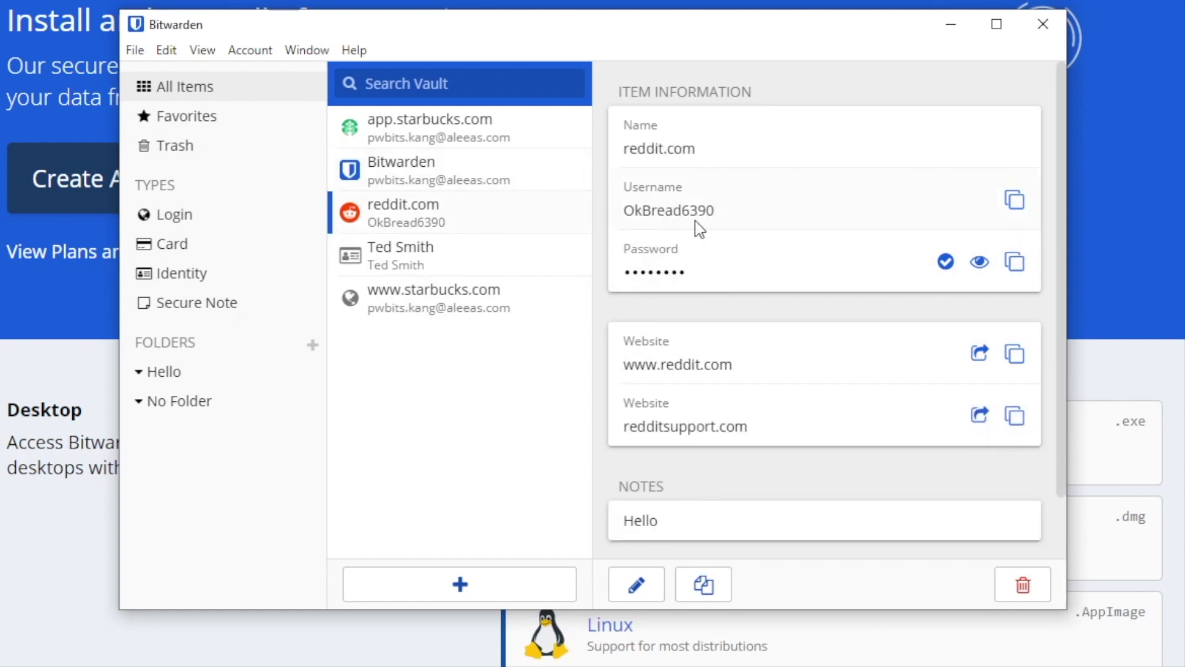
Step: Check the reddit.com password for breaches, toggle its visibility, and launch reddit.com in the browser
click(945, 262)
click(981, 264)
click(984, 264)
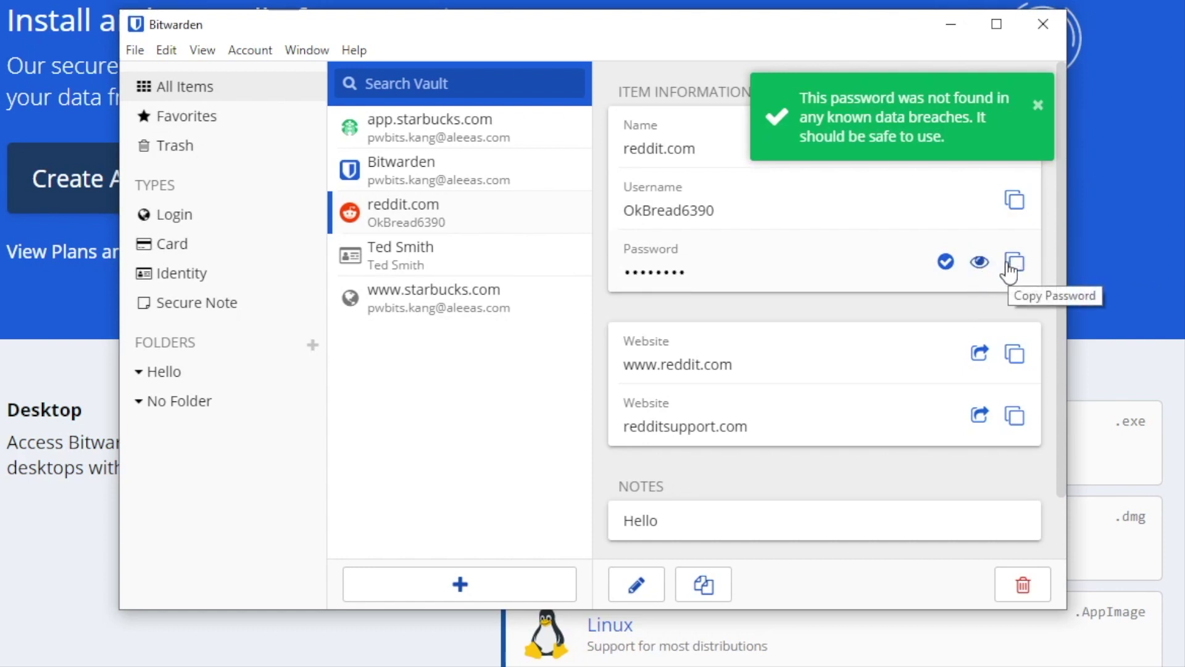
click(981, 357)
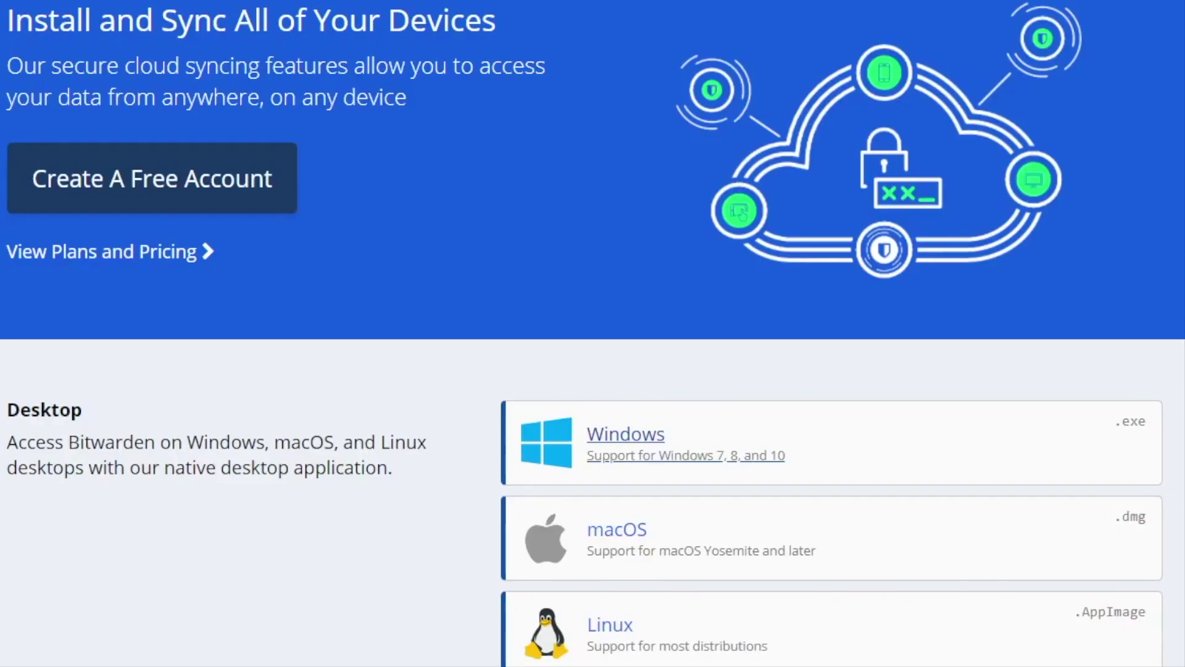
key(alt+Tab)
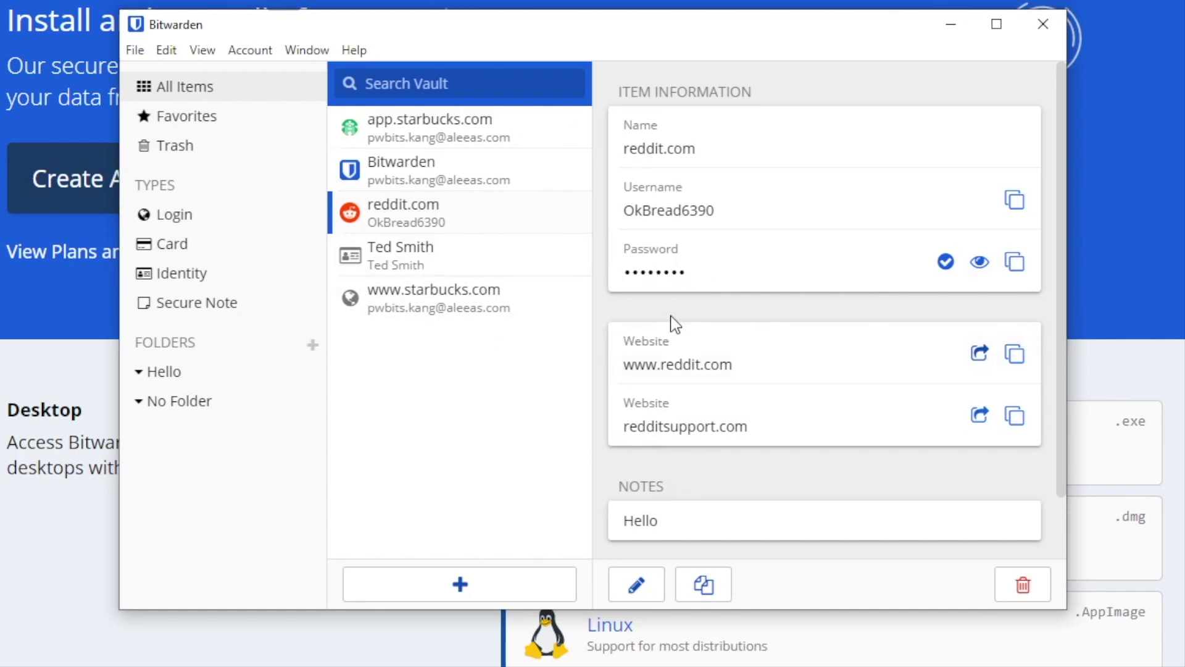
Step: Search the vault for 'red' and open then cancel editing the reddit.com item
click(390, 84)
text(red)
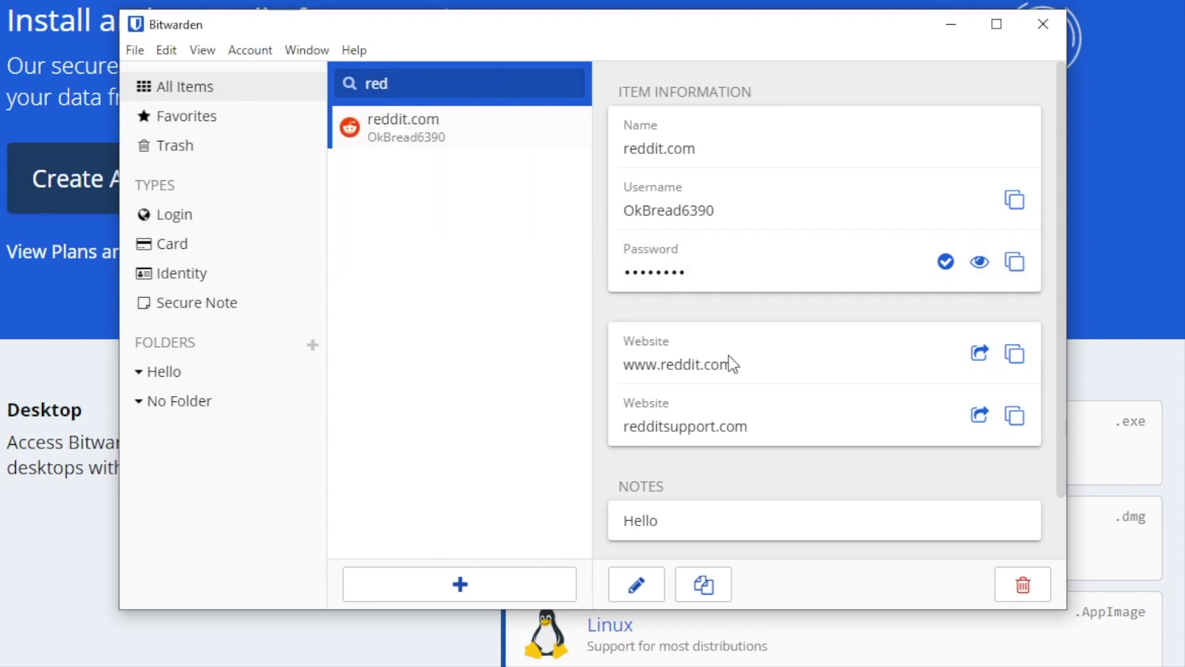
scroll(731, 520, down, 2)
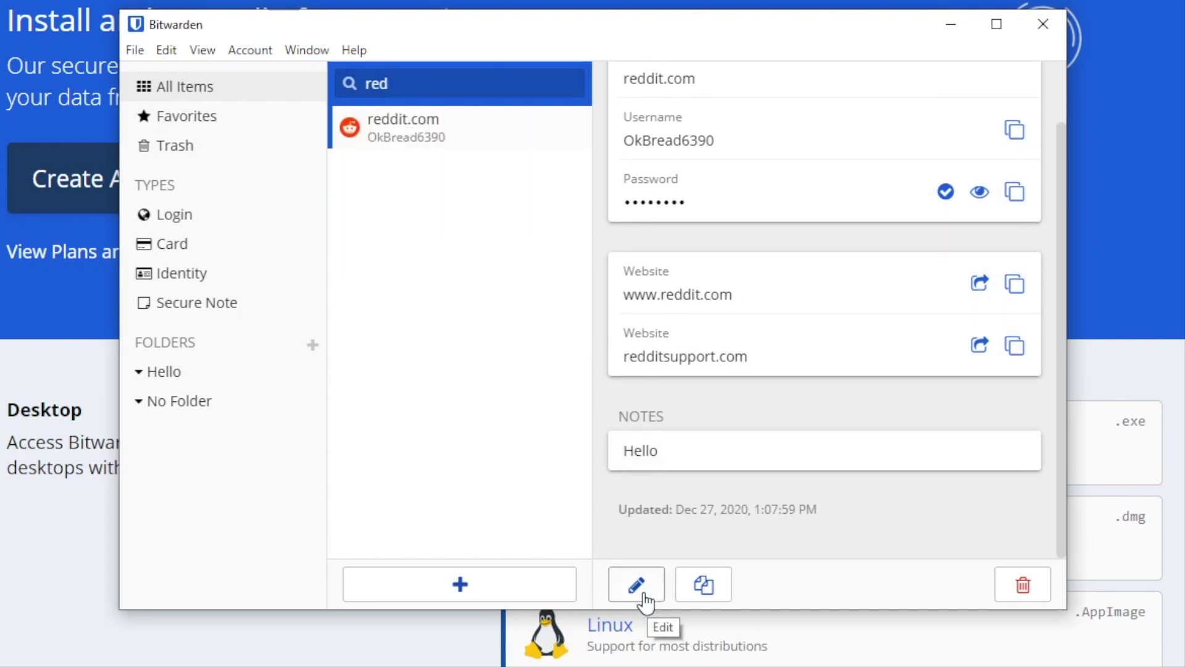
click(649, 594)
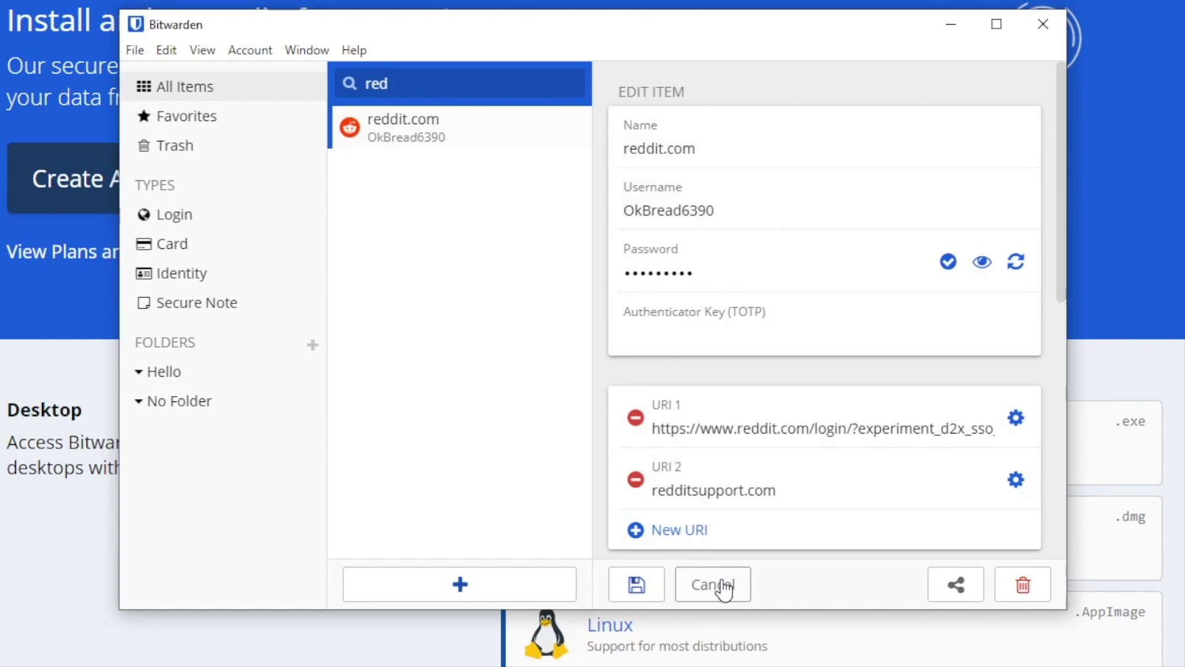
click(721, 586)
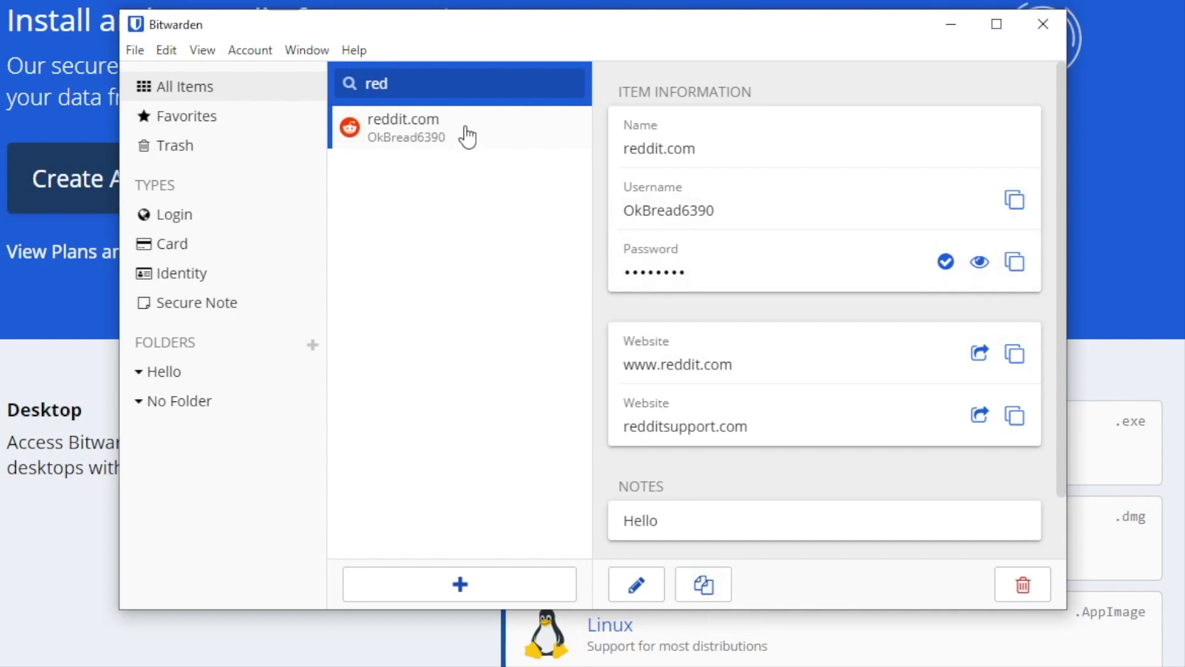
Step: Clear the search, filter to Secure Note, then select the Hello folder
click(563, 84)
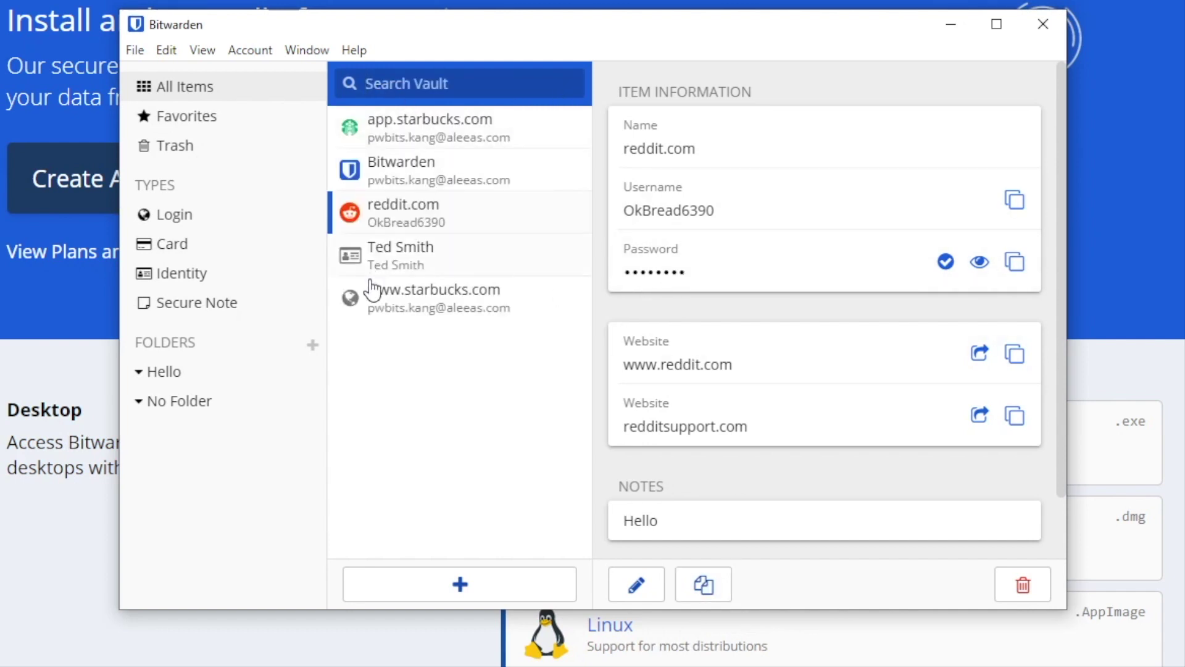
click(209, 313)
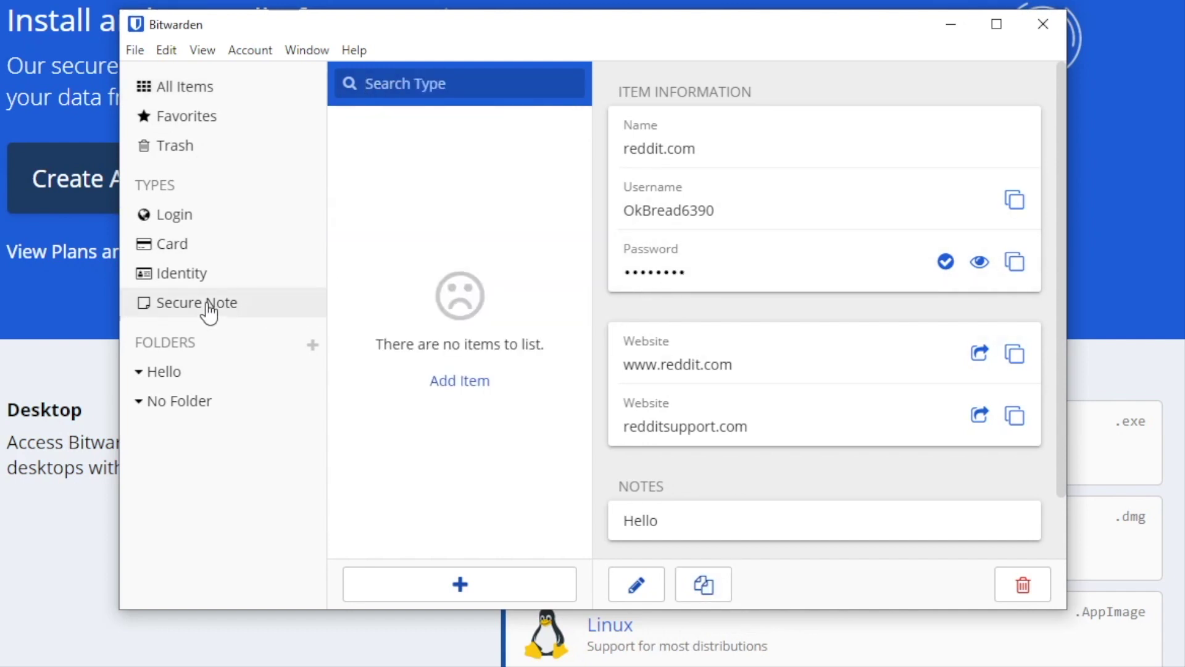
click(173, 374)
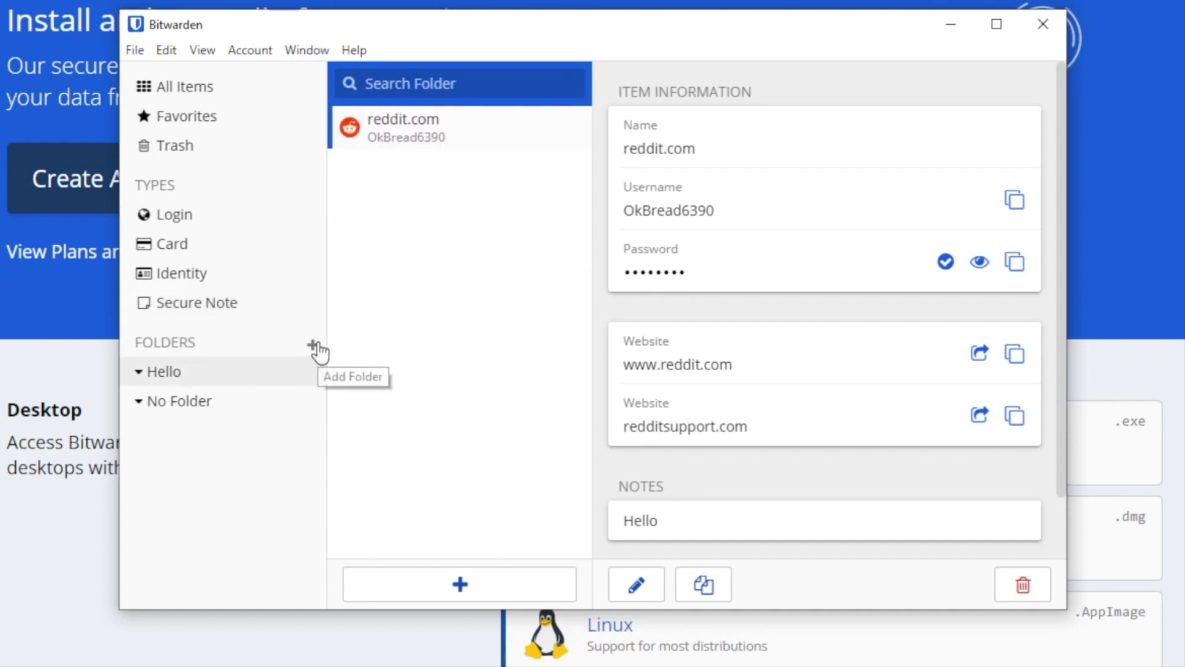